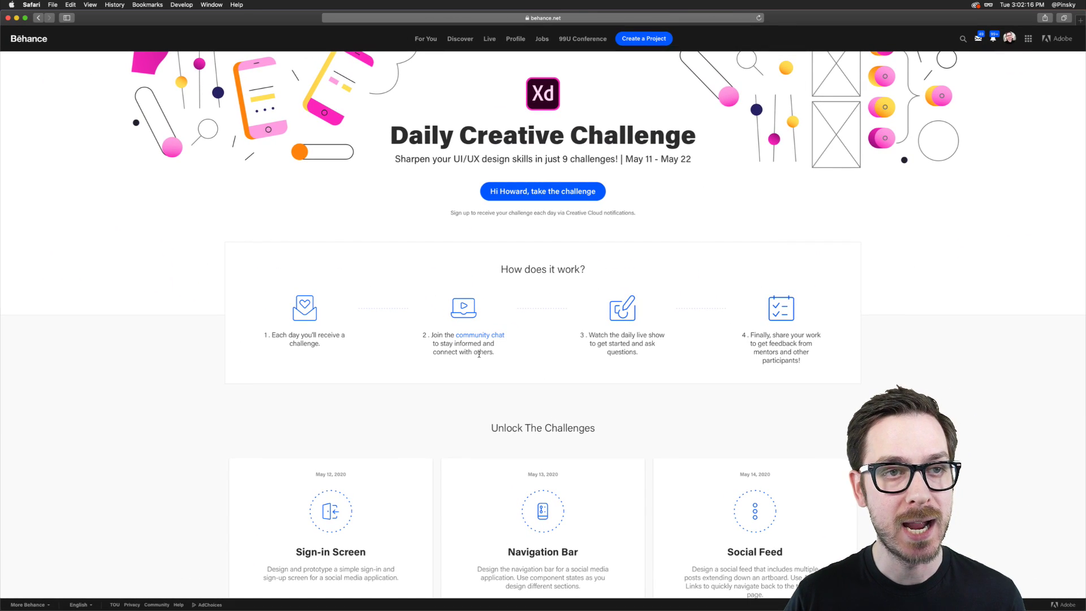
Switch to Discord to review the feedback posts in the Adobe XD current-challenge channel, and return to the Behance challenge page.
{"action": "key", "text": "super+Tab"}
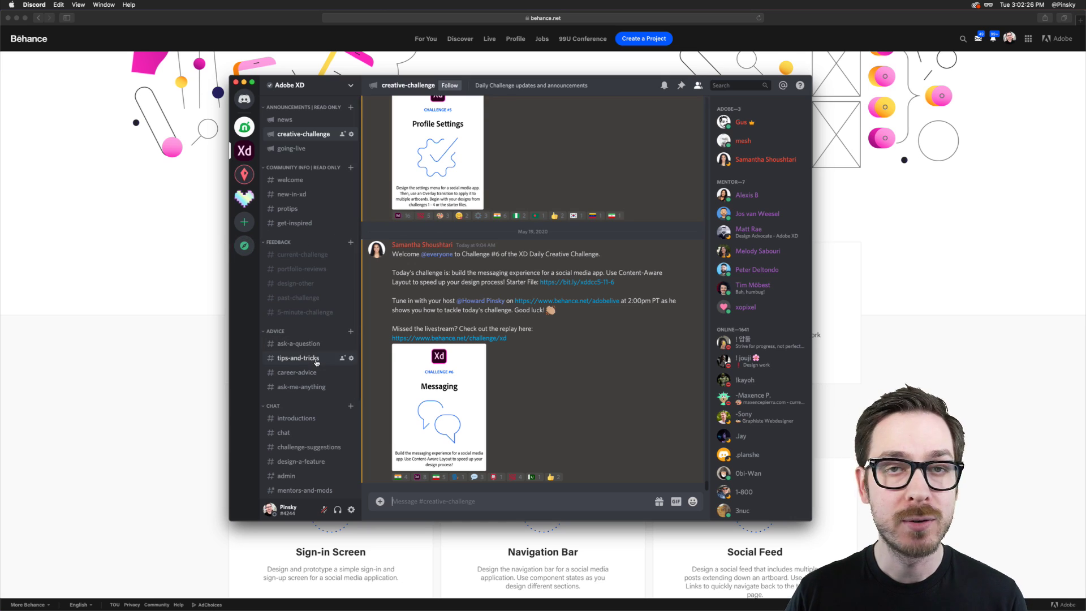
{"action": "left_click", "coordinate": [294, 257]}
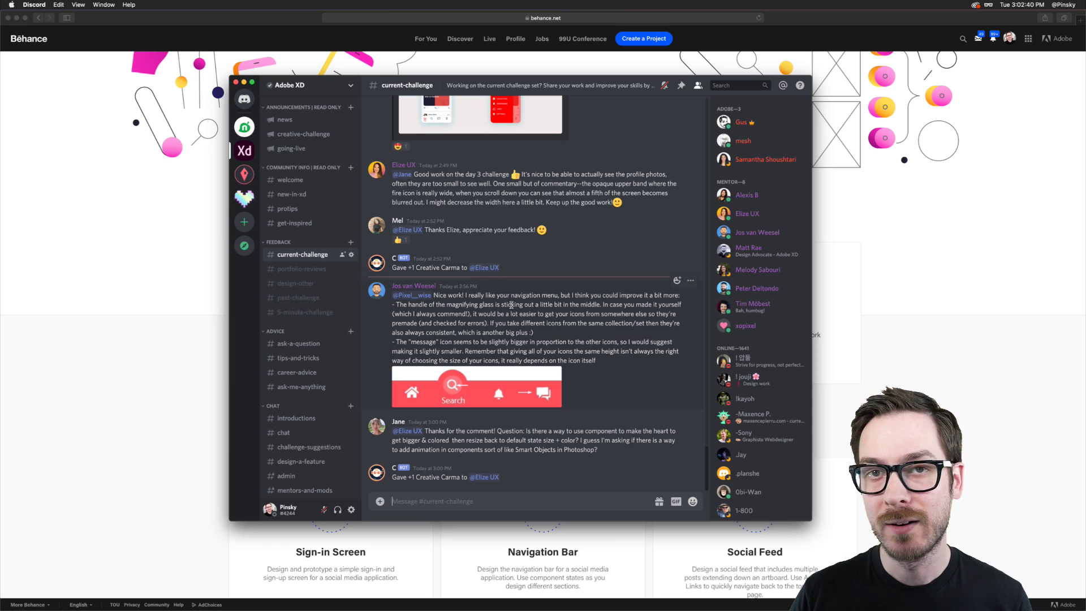
{"action": "scroll", "coordinate": [511, 306], "scroll_direction": "up", "scroll_amount": 15}
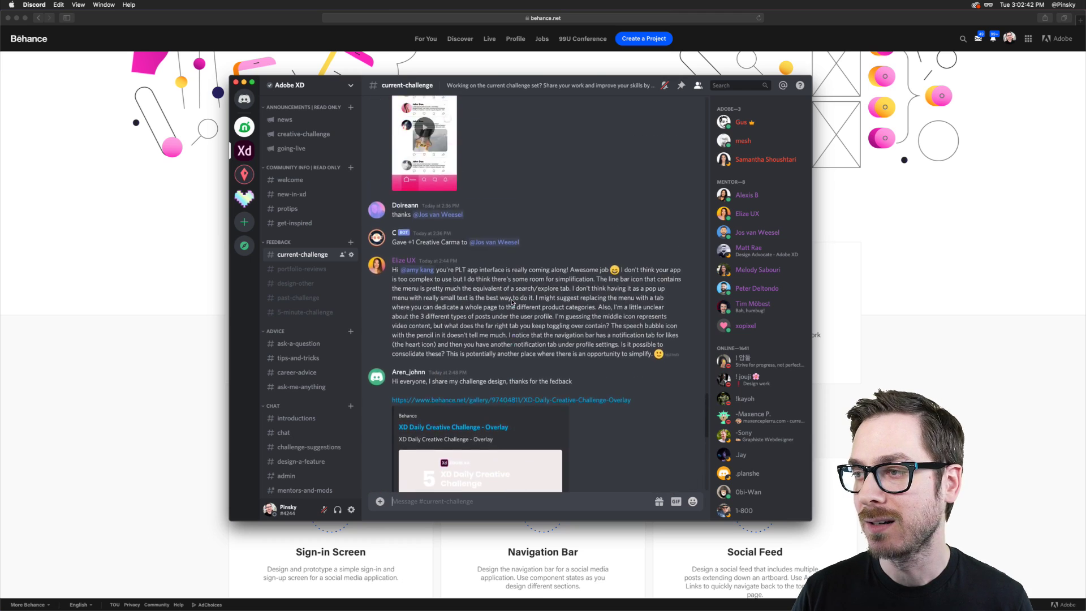
{"action": "scroll", "coordinate": [511, 303], "scroll_direction": "down", "scroll_amount": 15}
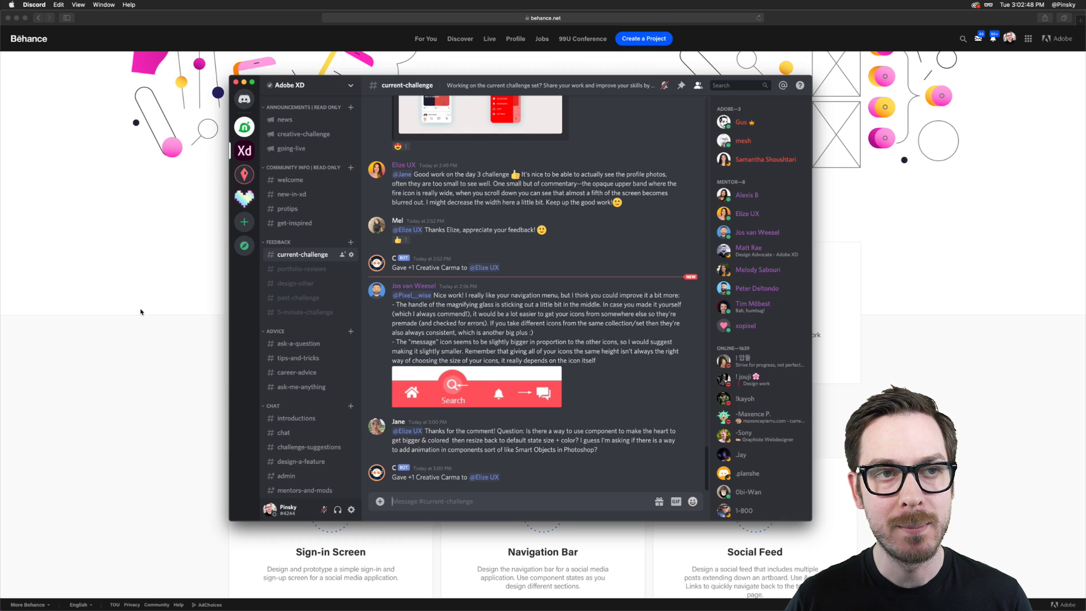
{"action": "left_click", "coordinate": [170, 310]}
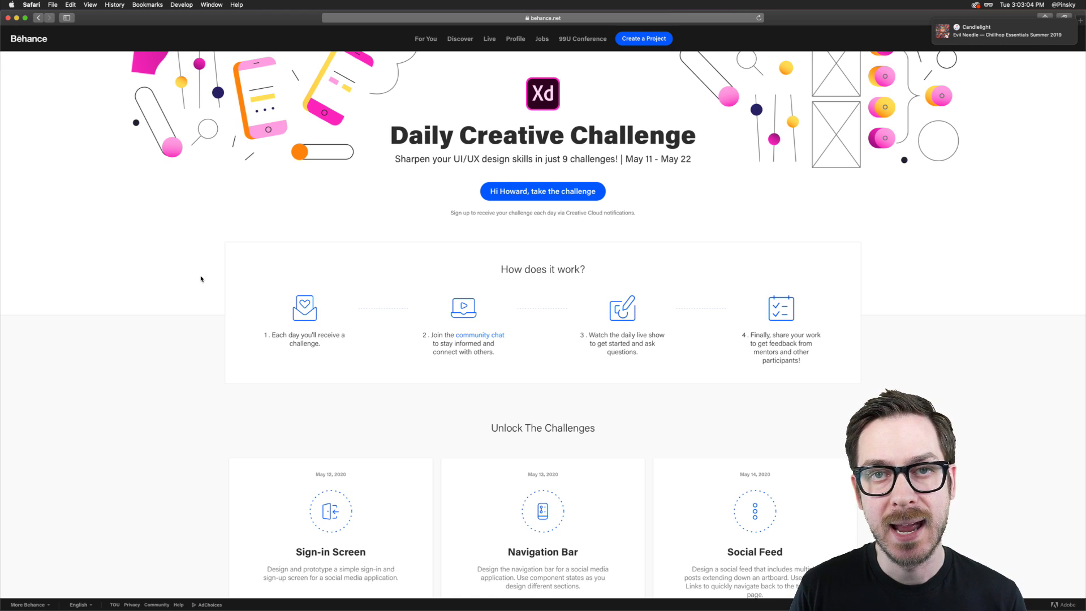
Examine the Unlock The Challenges cards on the Behance page, from Sign-in Screen through Messaging.
{"action": "scroll", "coordinate": [201, 279], "scroll_direction": "down", "scroll_amount": 5}
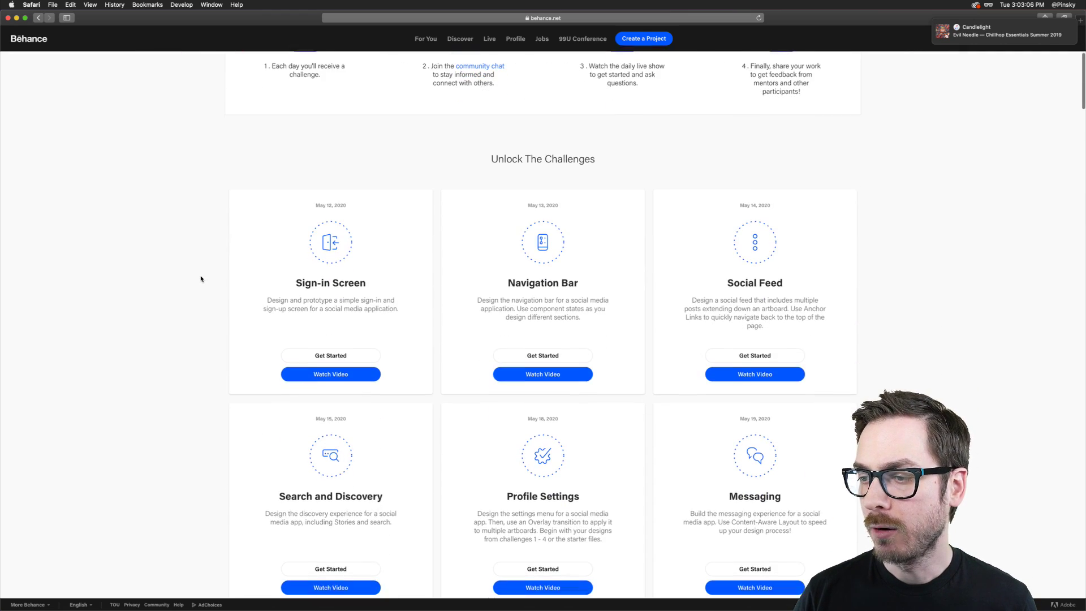
{"action": "scroll", "coordinate": [417, 261], "scroll_direction": "up", "scroll_amount": 3}
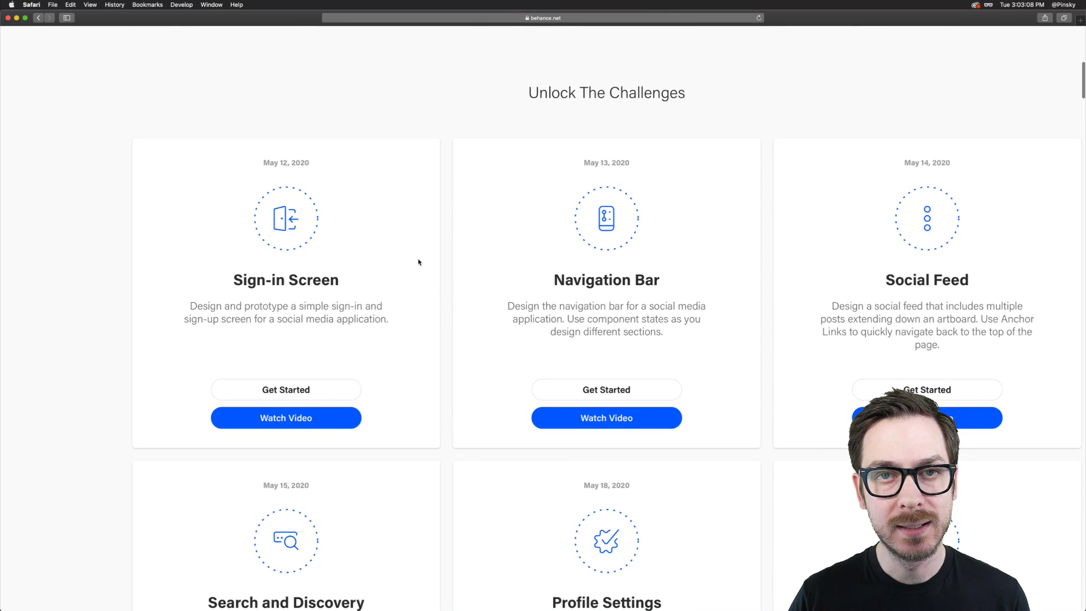
{"action": "scroll", "coordinate": [418, 261], "scroll_direction": "down", "scroll_amount": 2}
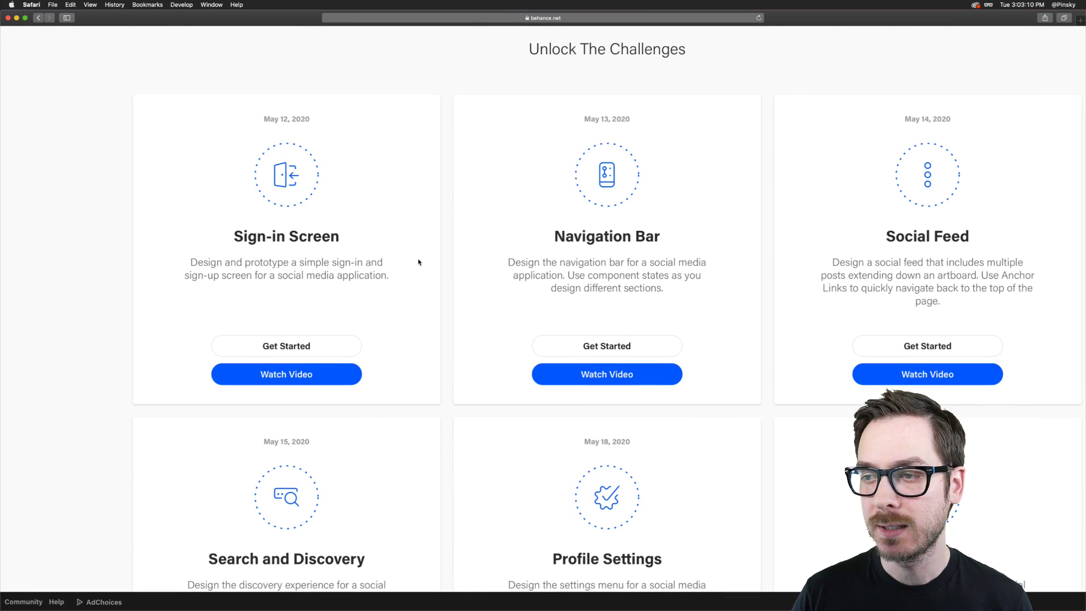
{"action": "scroll", "coordinate": [419, 262], "scroll_direction": "right", "scroll_amount": 4}
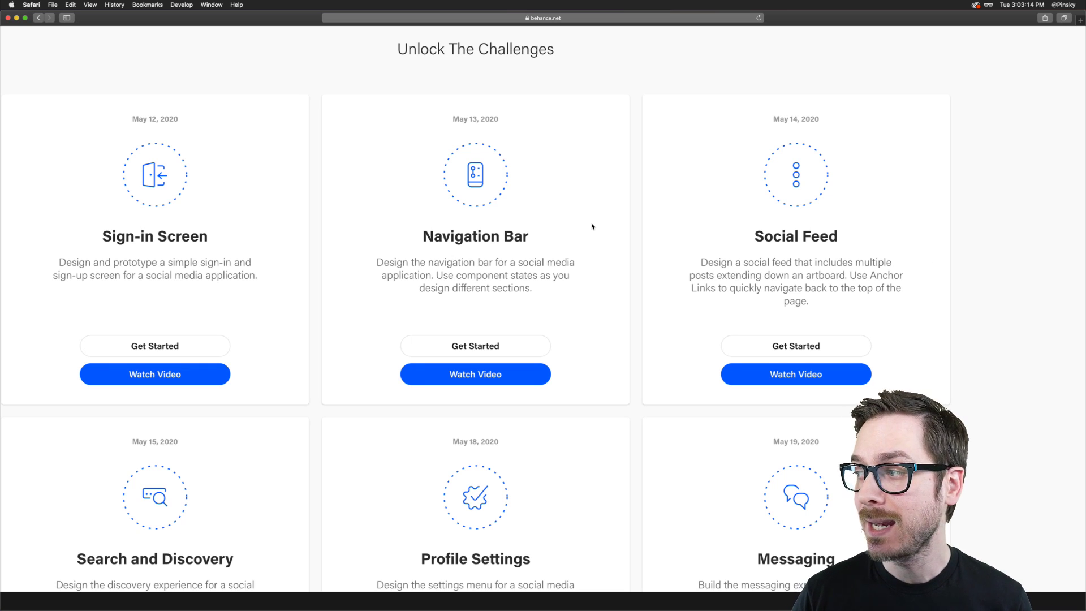
{"action": "scroll", "coordinate": [592, 227], "scroll_direction": "right", "scroll_amount": 2}
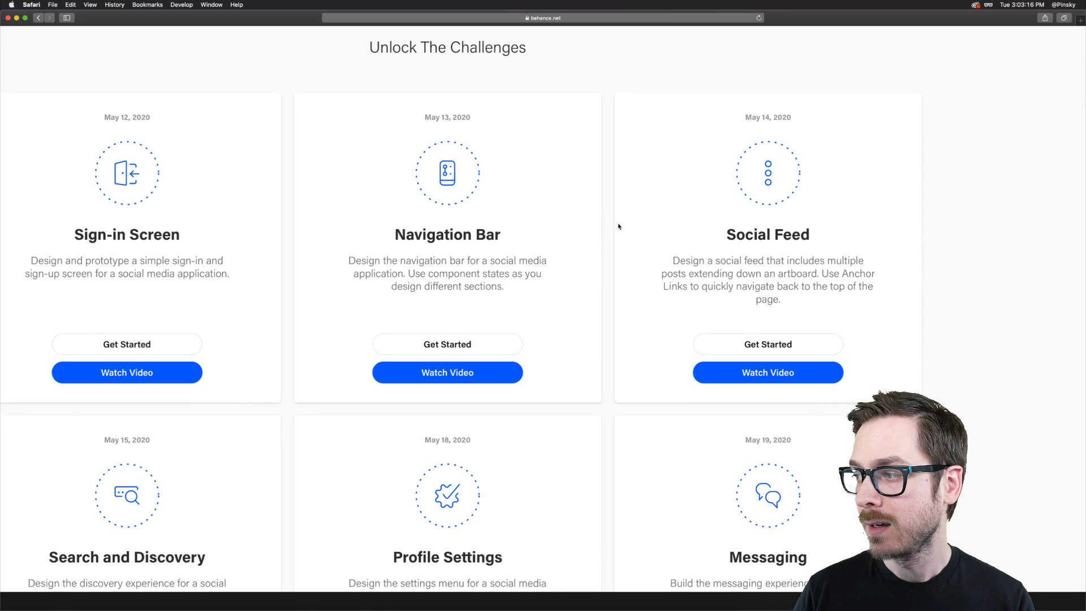
{"action": "scroll", "coordinate": [618, 227], "scroll_direction": "left", "scroll_amount": 3}
{"action": "scroll", "coordinate": [618, 226], "scroll_direction": "down", "scroll_amount": 6}
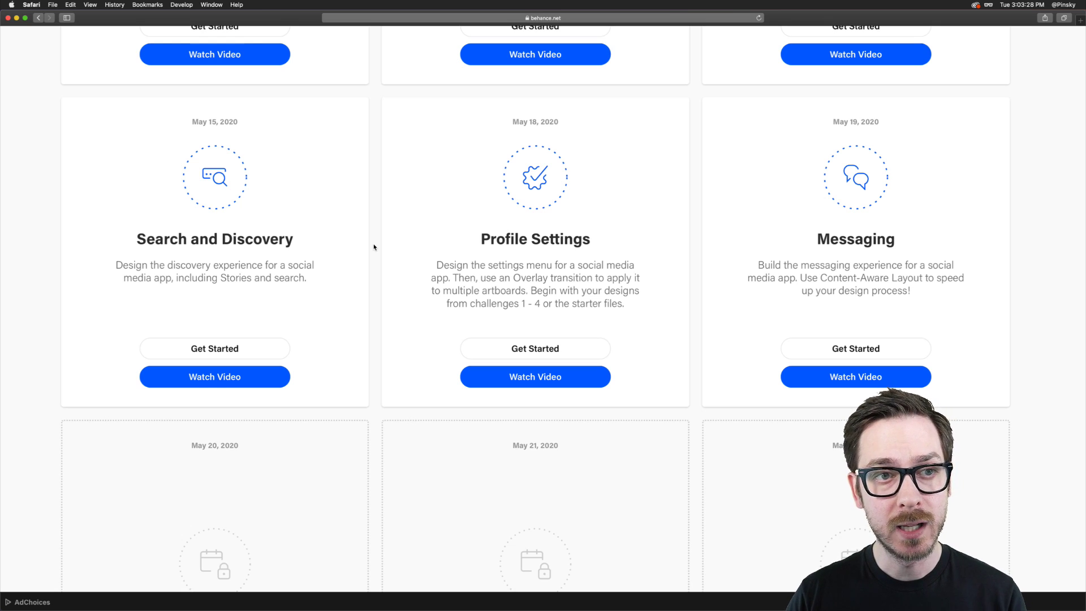
{"action": "scroll", "coordinate": [374, 247], "scroll_direction": "right", "scroll_amount": 4}
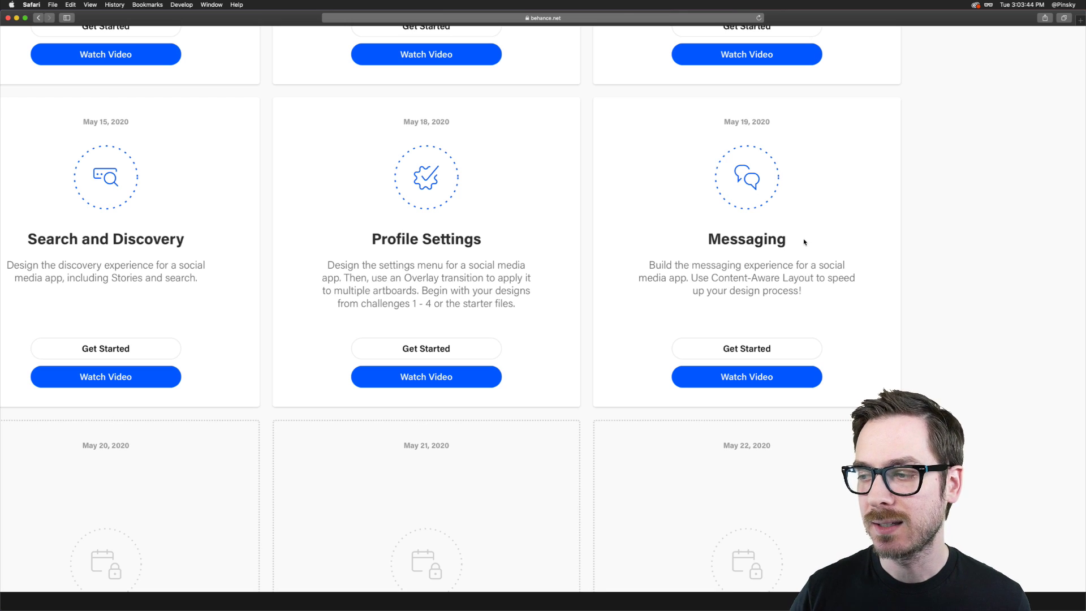
{"action": "scroll", "coordinate": [556, 207], "scroll_direction": "left", "scroll_amount": 3}
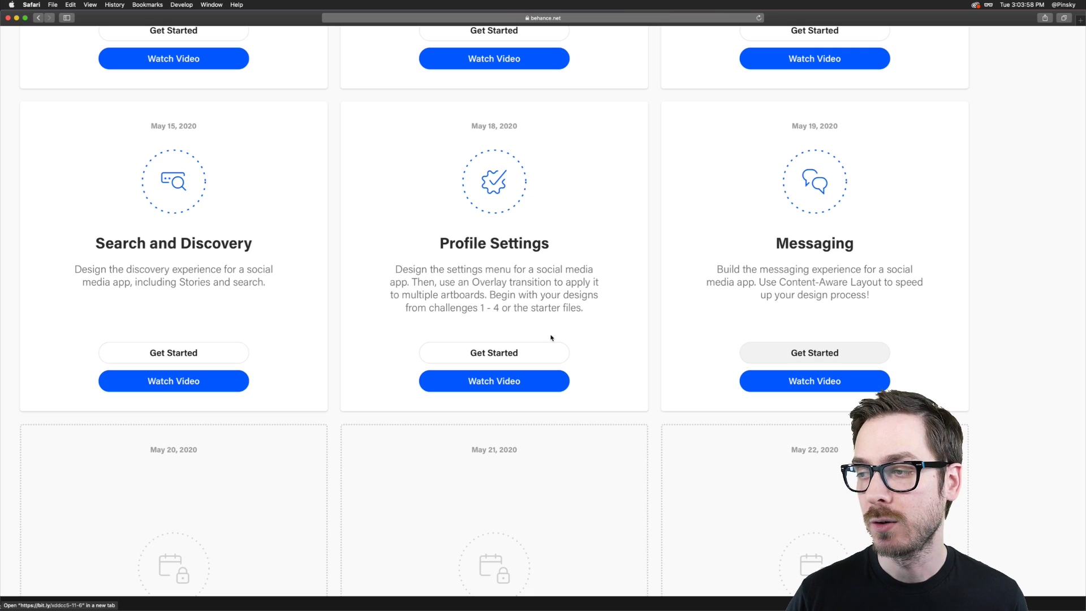
Switch to Adobe XD and move the Menu artboard right to X 1600, leaving space beside the Navigation Bar – 1 artboard.
{"action": "key", "text": "super+Tab"}
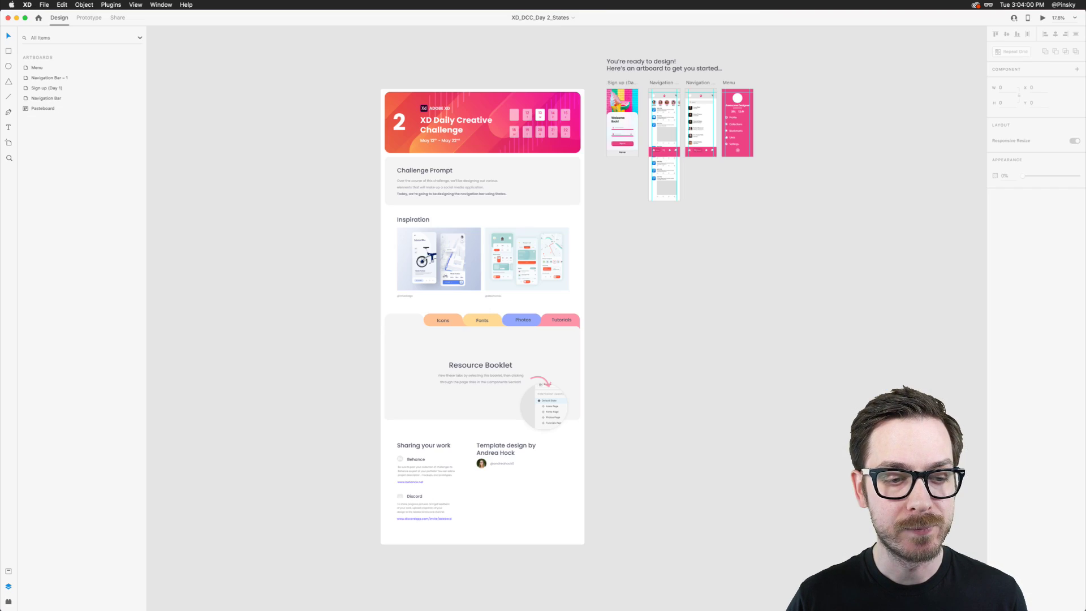
{"action": "scroll", "coordinate": [765, 81], "scroll_direction": "up", "scroll_amount": 10}
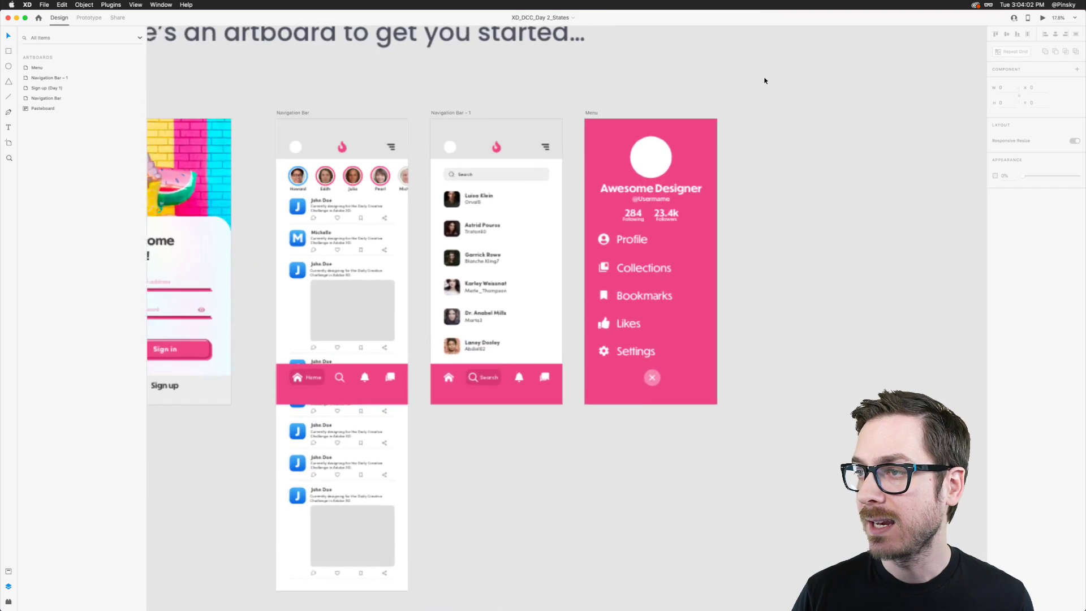
{"action": "scroll", "coordinate": [764, 79], "scroll_direction": "left", "scroll_amount": 2}
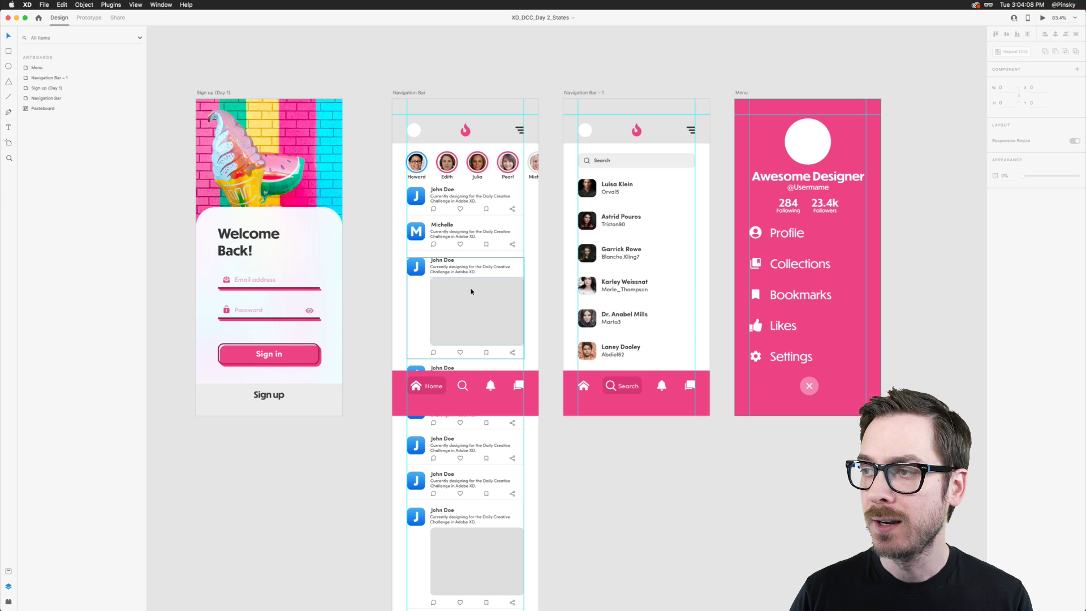
{"action": "scroll", "coordinate": [569, 218], "scroll_direction": "right", "scroll_amount": 5}
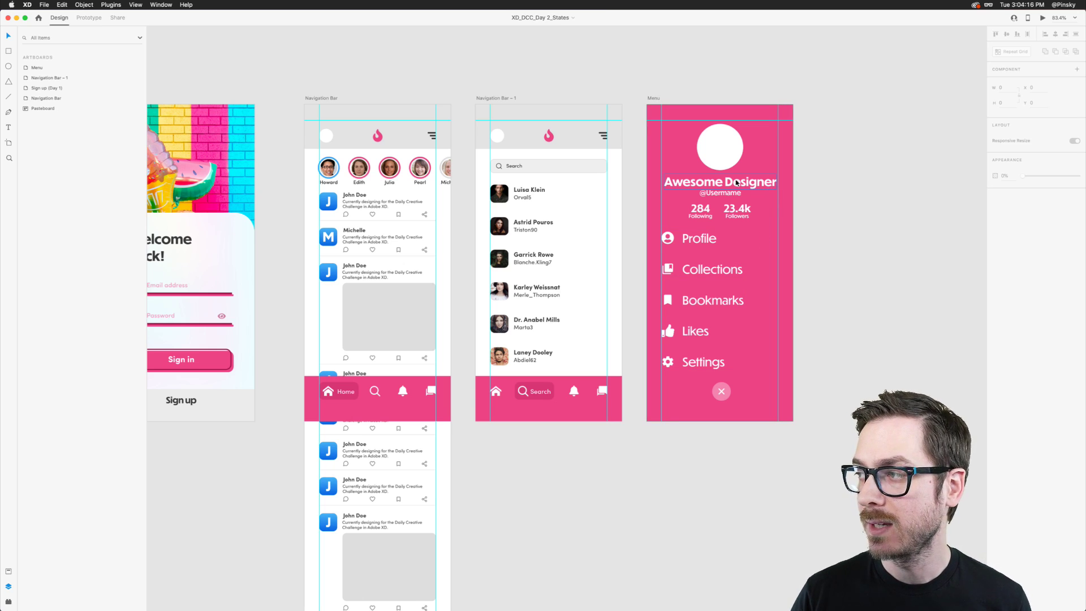
{"action": "scroll", "coordinate": [736, 182], "scroll_direction": "down", "scroll_amount": 2}
{"action": "left_click_drag", "start_coordinate": [666, 105], "coordinate": [872, 106]}
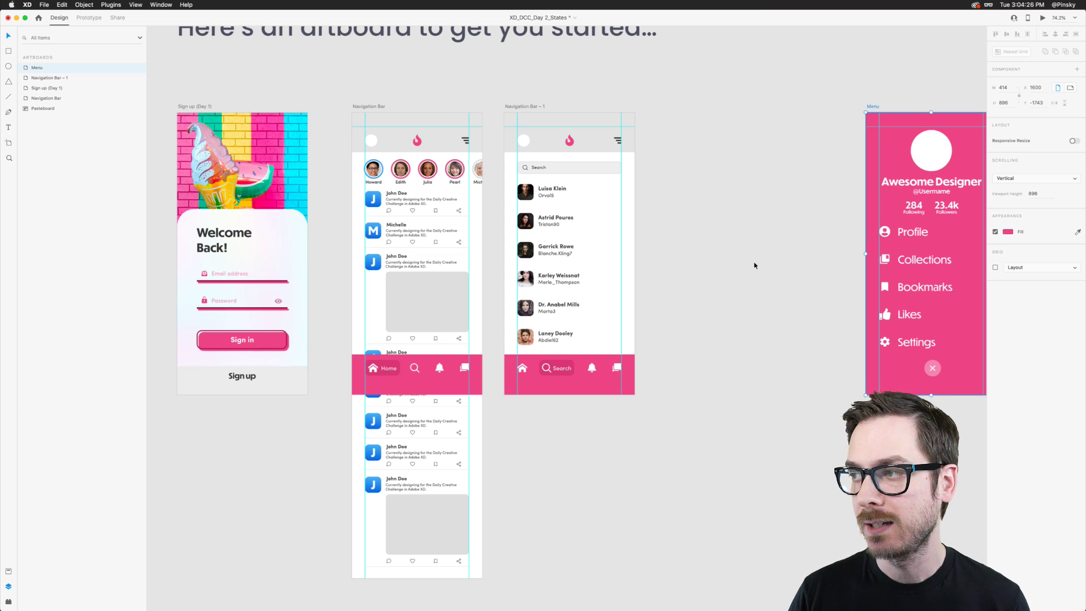
Rename the Navigation Bar – 1 artboard as Search.
{"action": "scroll", "coordinate": [703, 206], "scroll_direction": "up", "scroll_amount": 5}
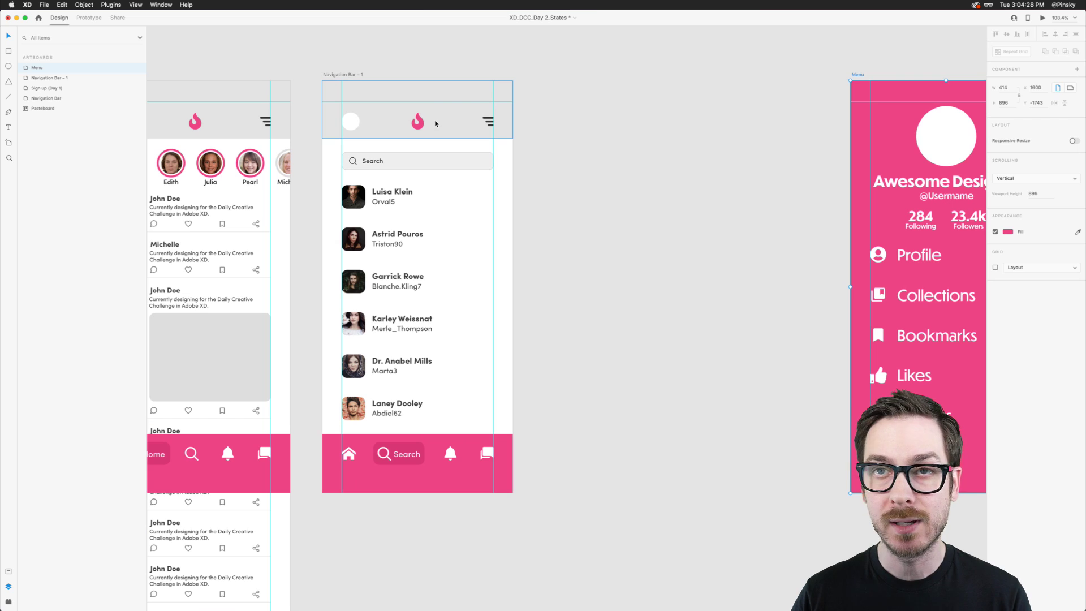
{"action": "left_click", "coordinate": [344, 74]}
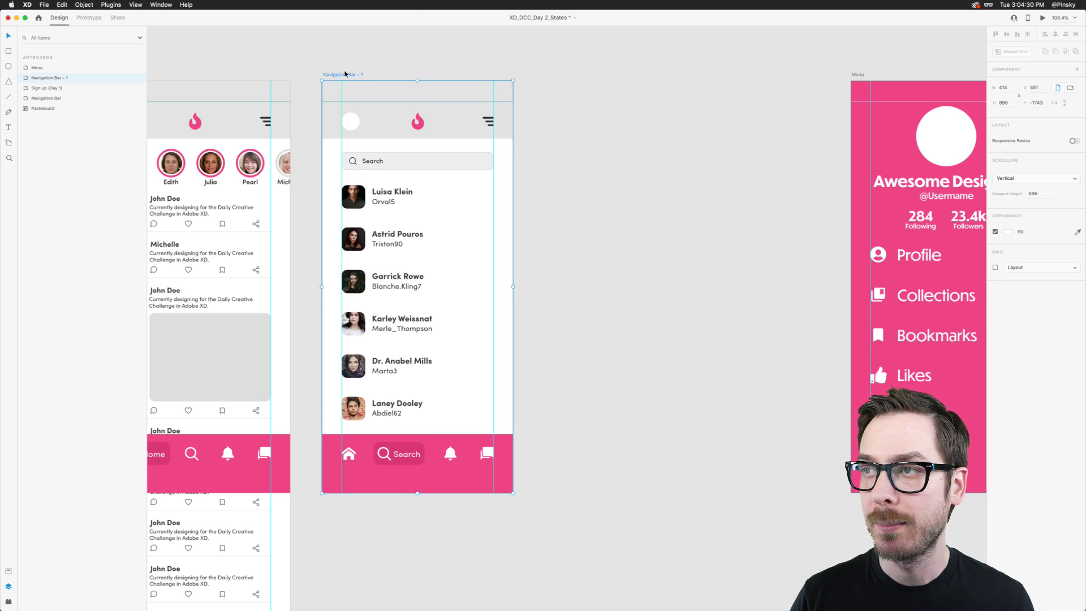
{"action": "double_click", "coordinate": [344, 74]}
{"action": "type", "text": "SEARCH"}
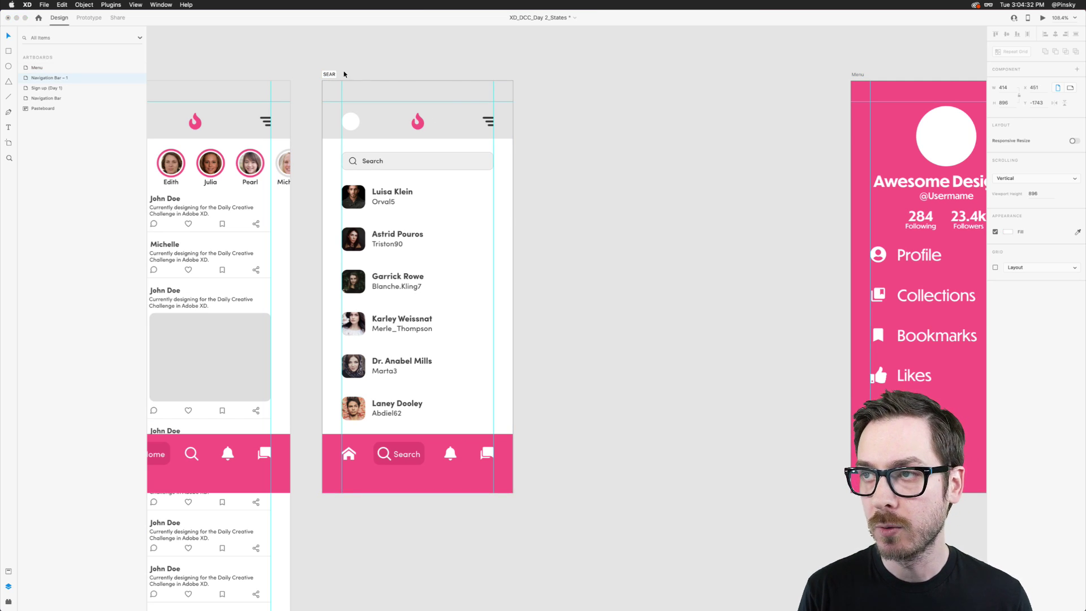
{"action": "key", "text": "BackSpace"}
{"action": "key", "text": "BackSpace"}
{"action": "key", "text": "BackSpace"}
{"action": "key", "text": "BackSpace"}
{"action": "key", "text": "BackSpace"}
{"action": "key", "text": "BackSpace"}
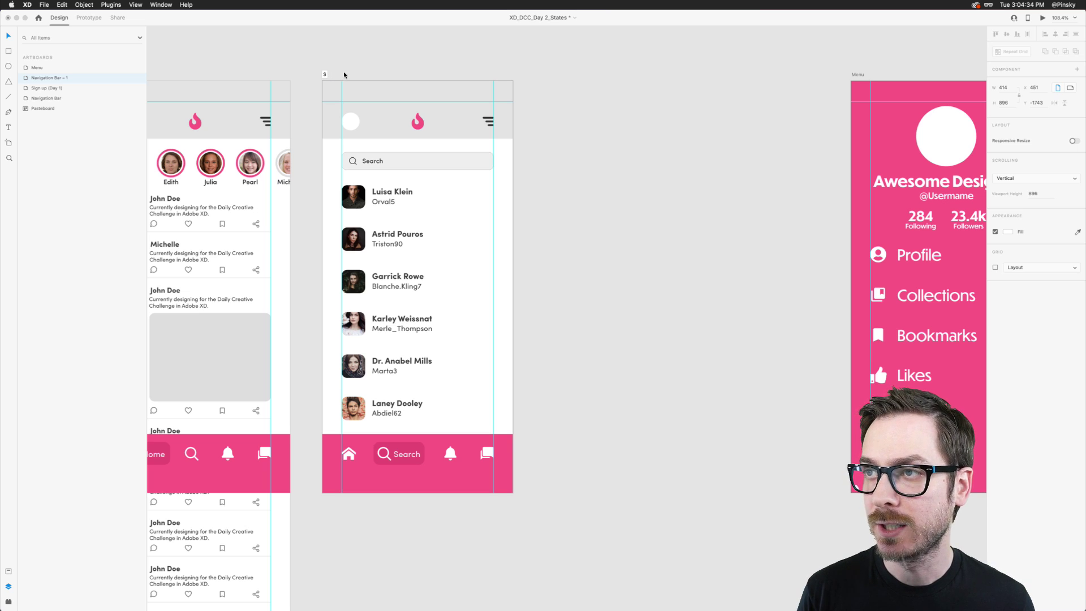
{"action": "key", "text": "Return"}
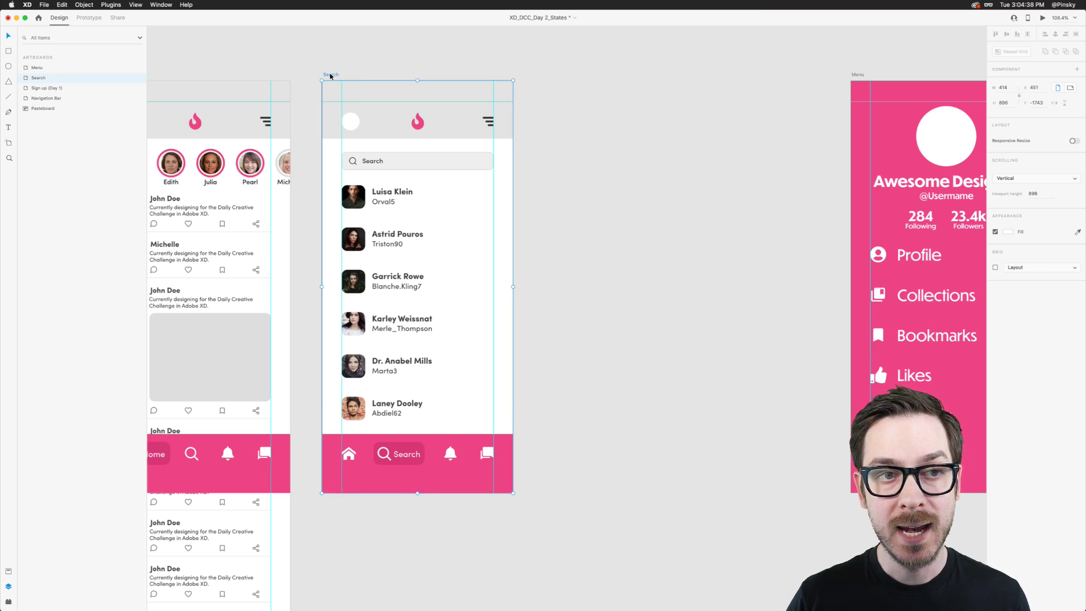
Duplicate the Search artboard and set the copy's navigation bar component to the Chat state.
{"action": "key", "text": "super+d"}
{"action": "scroll", "coordinate": [711, 132], "scroll_direction": "right", "scroll_amount": 4}
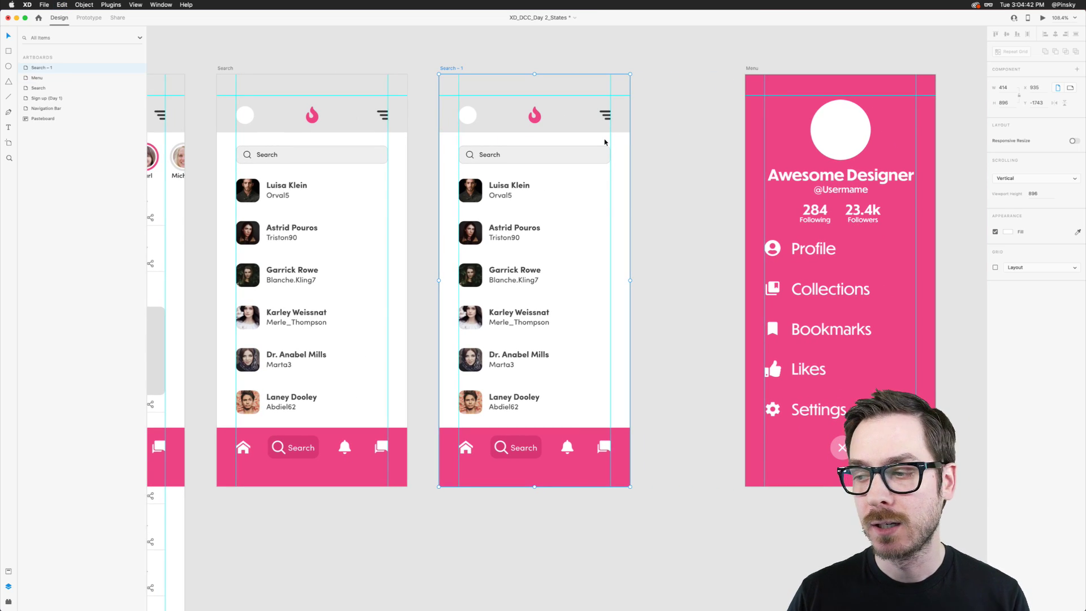
{"action": "scroll", "coordinate": [608, 432], "scroll_direction": "up", "scroll_amount": 3}
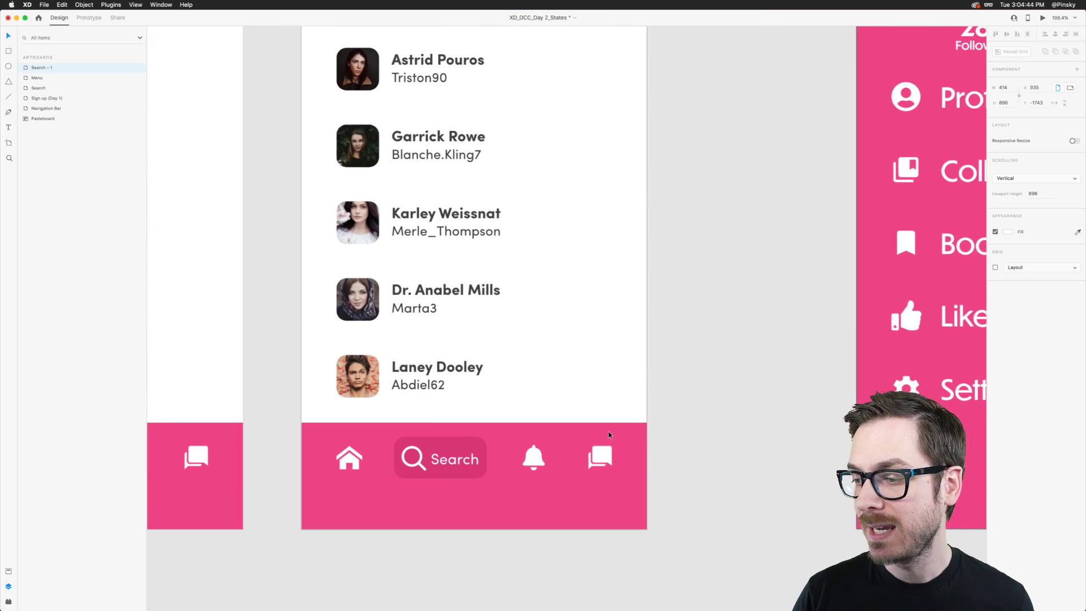
{"action": "left_click", "coordinate": [433, 460]}
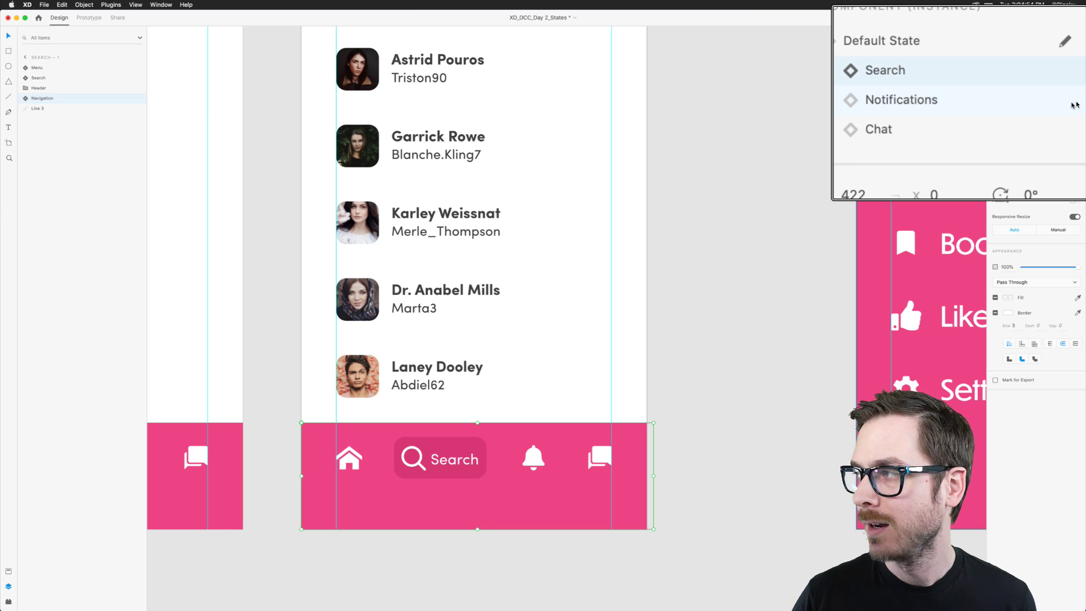
{"action": "left_click", "coordinate": [1031, 116]}
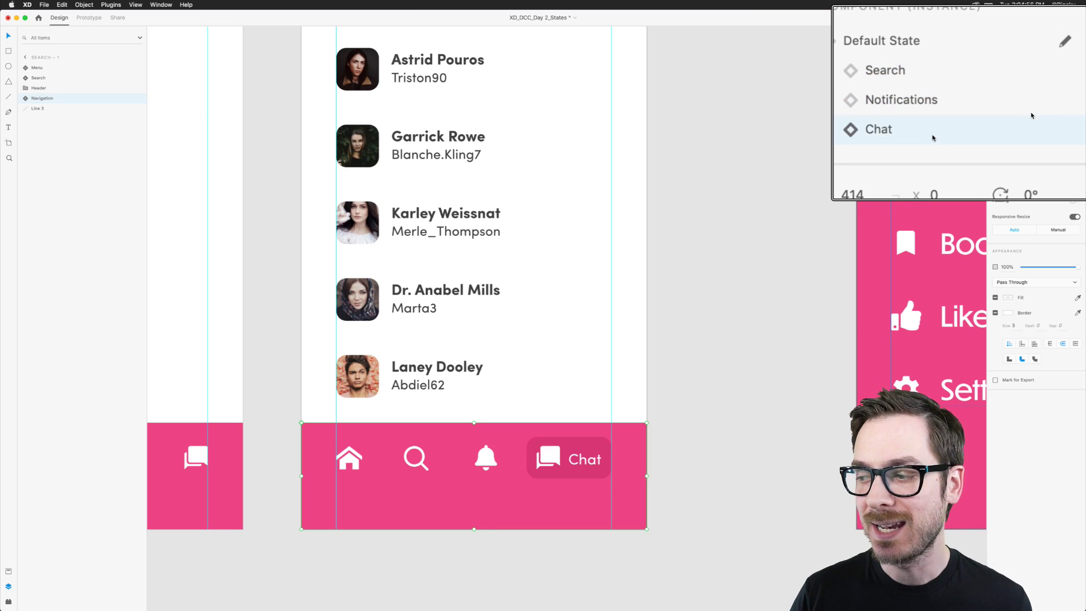
Delete the search field and the list of people from the duplicated Search artboard.
{"action": "scroll", "coordinate": [654, 223], "scroll_direction": "down", "scroll_amount": 5}
{"action": "left_click", "coordinate": [423, 119]}
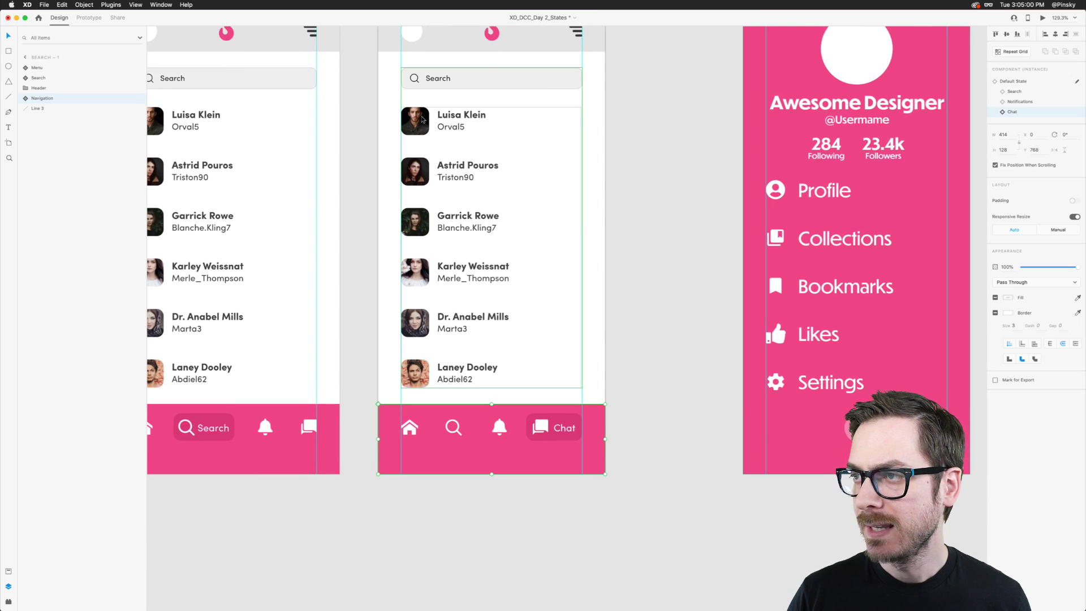
{"action": "key", "text": "Delete"}
Delete the flame icon from the duplicated artboard's header and move the white profile circle right to X 80.
{"action": "scroll", "coordinate": [436, 119], "scroll_direction": "up", "scroll_amount": 2}
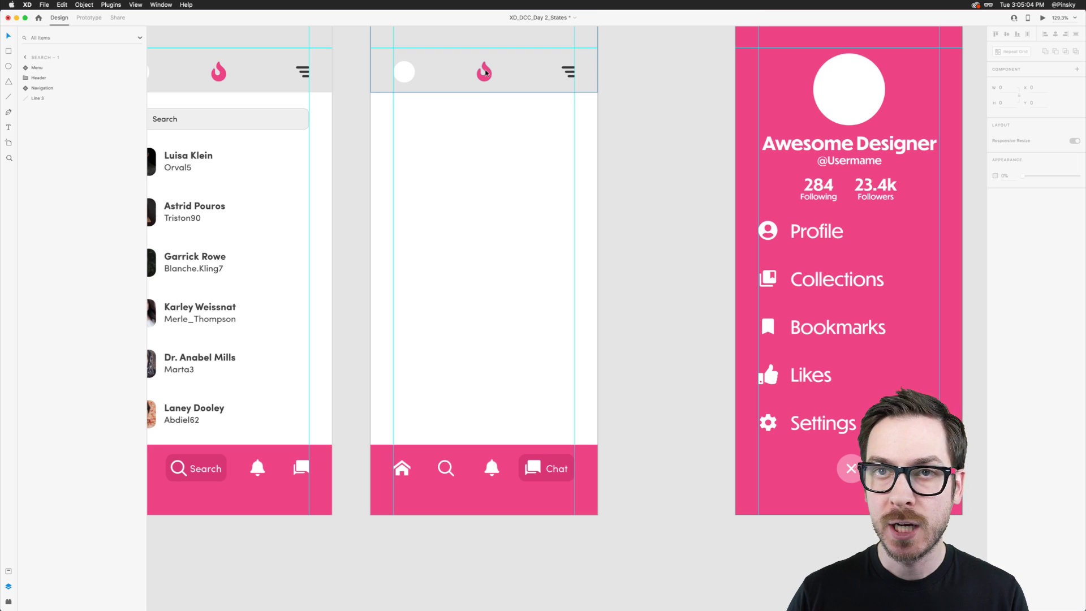
{"action": "scroll", "coordinate": [485, 73], "scroll_direction": "up", "scroll_amount": 5}
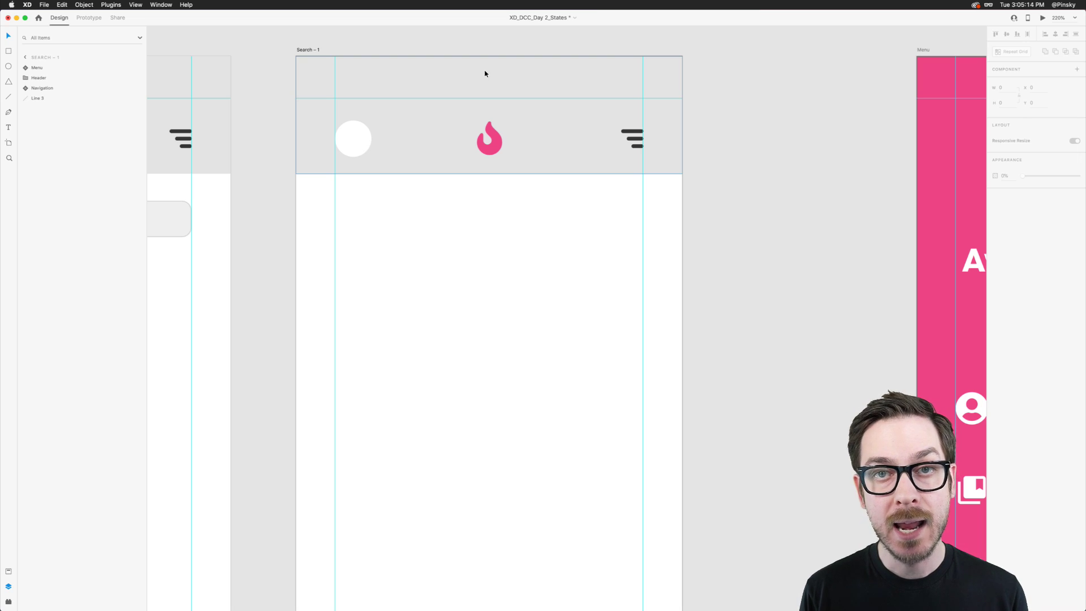
{"action": "double_click", "coordinate": [498, 140]}
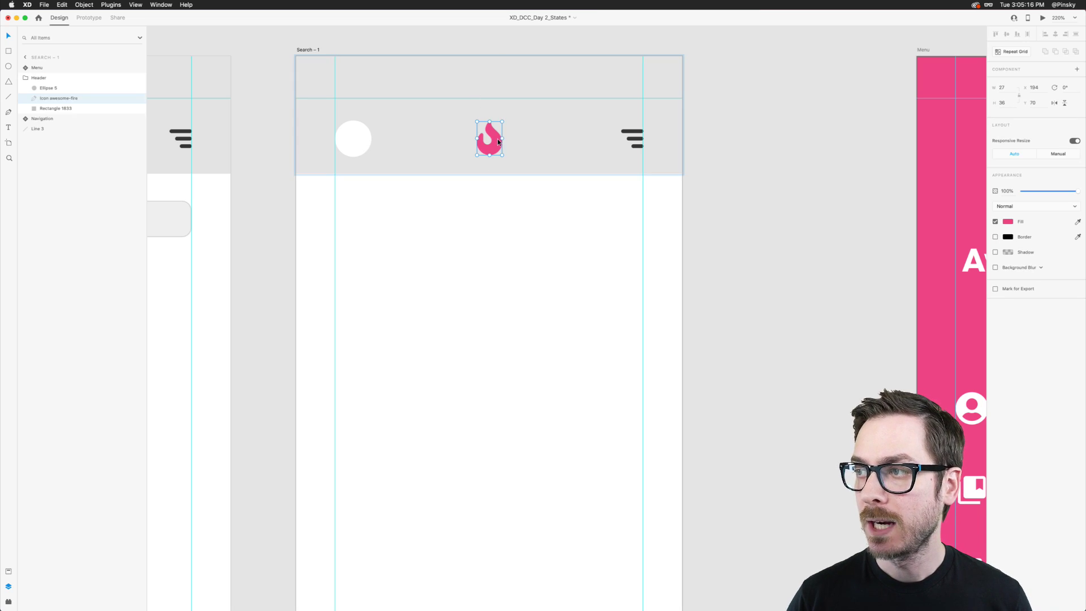
{"action": "key", "text": "Delete"}
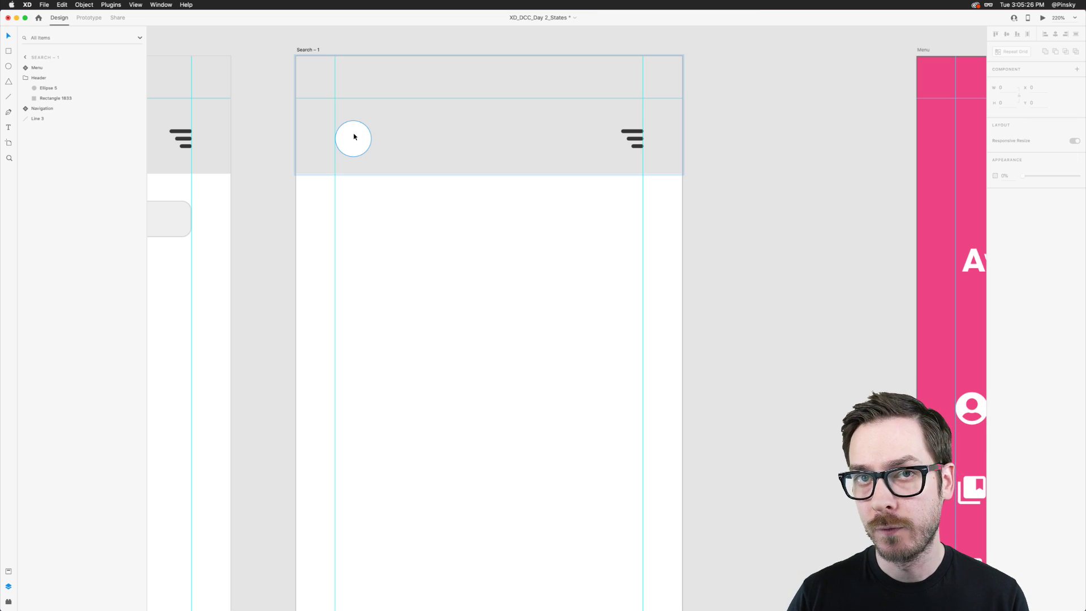
{"action": "left_click_drag", "start_coordinate": [354, 137], "coordinate": [390, 134]}
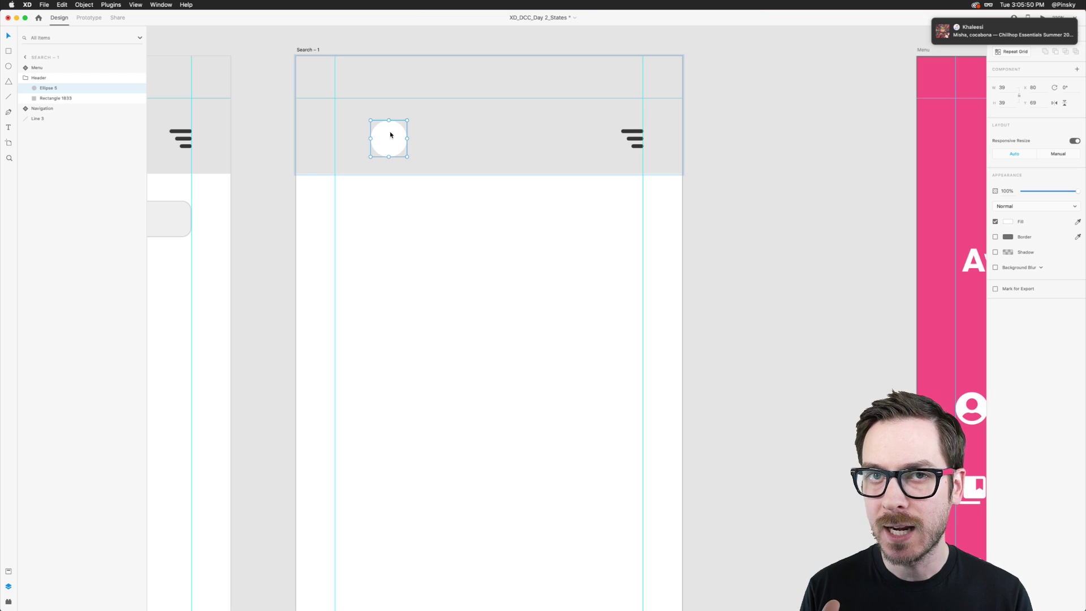
Fill the white circle in the header with the photo AdobeStock_191023099.jpeg from the Colorful folder in Finder.
{"action": "scroll", "coordinate": [398, 136], "scroll_direction": "up", "scroll_amount": 4}
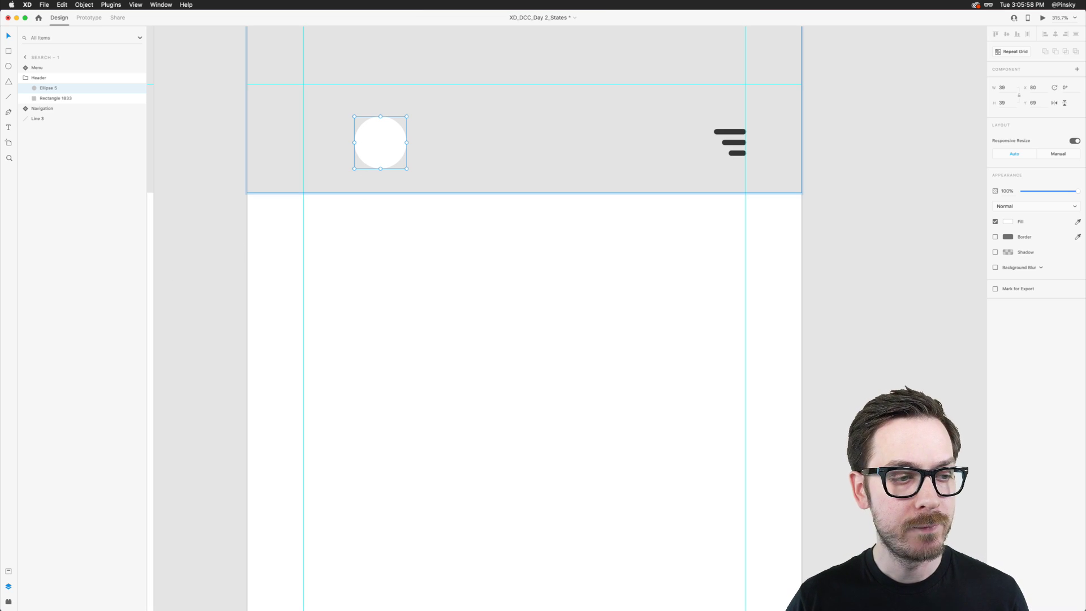
{"action": "key", "text": "super+Tab"}
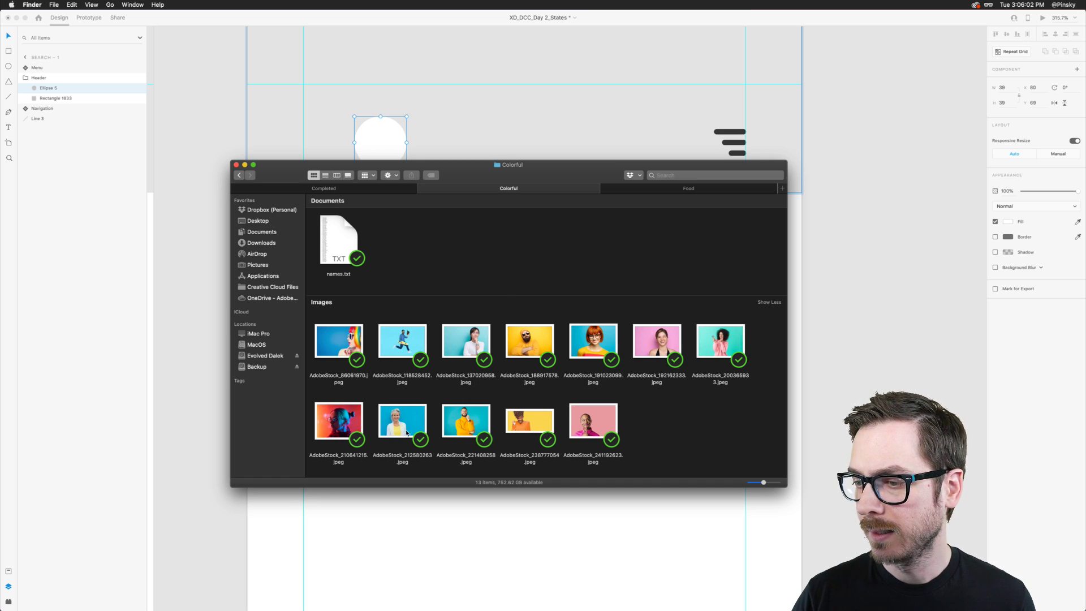
{"action": "left_click_drag", "start_coordinate": [603, 330], "coordinate": [380, 136]}
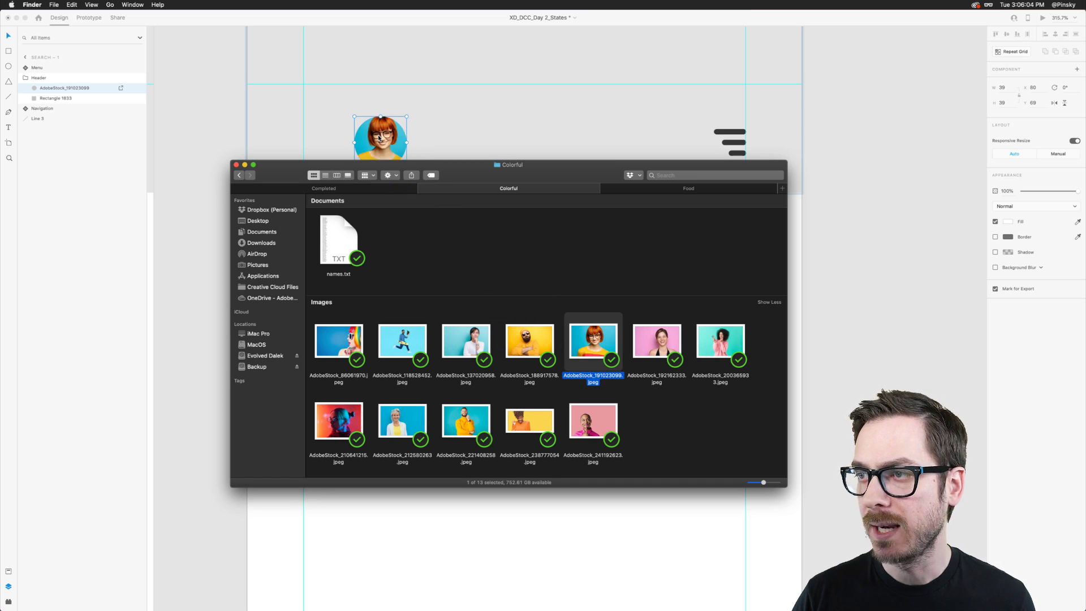
{"action": "left_click", "coordinate": [382, 137]}
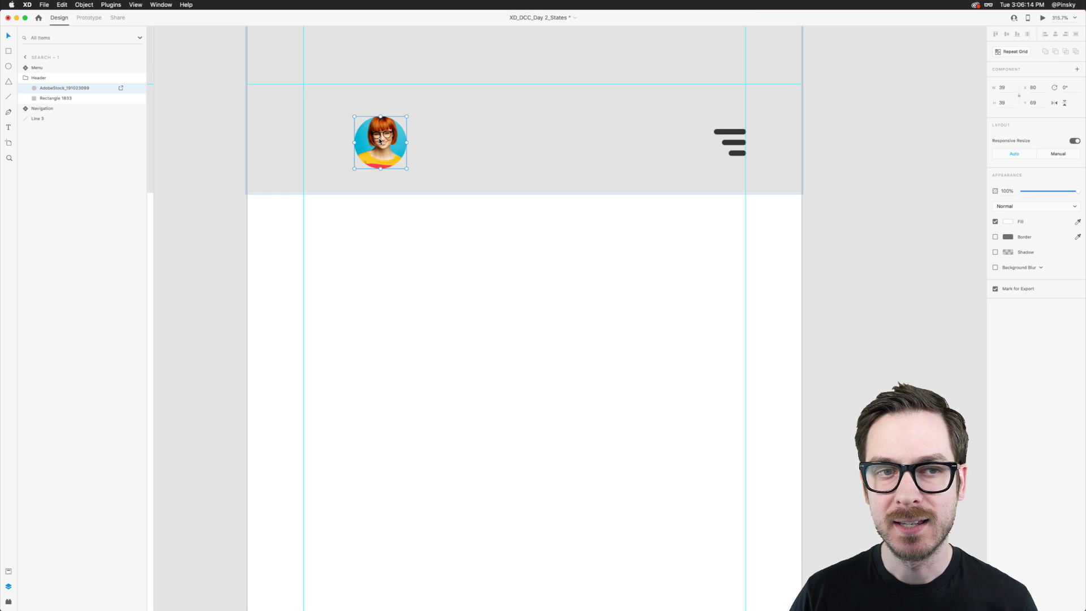
{"action": "left_click_drag", "start_coordinate": [381, 143], "coordinate": [383, 141]}
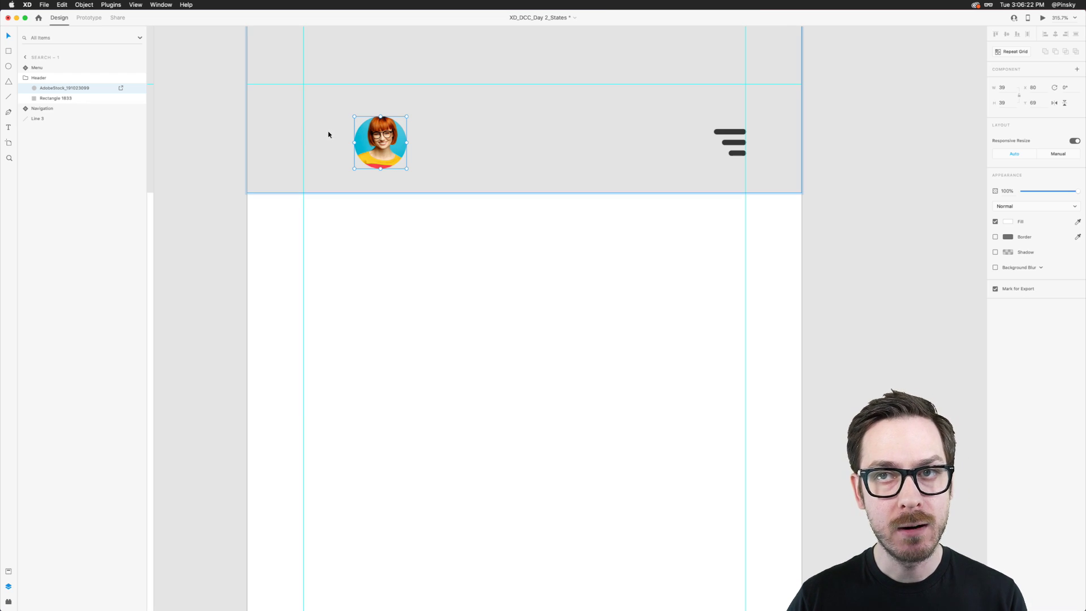
Show the square grid and draw a left-pointing chevron about 8 by 16 with the Pen tool, left of the profile photo.
{"action": "scroll", "coordinate": [328, 134], "scroll_direction": "up", "scroll_amount": 5}
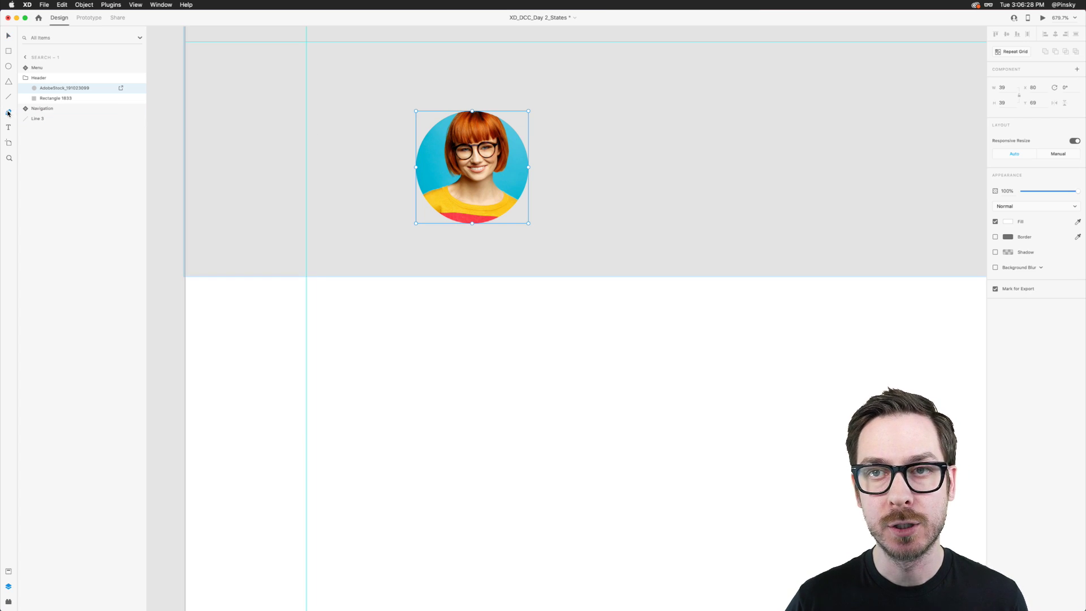
{"action": "left_click", "coordinate": [8, 113]}
{"action": "key", "text": "super+apostrophe"}
{"action": "left_click", "coordinate": [347, 143]}
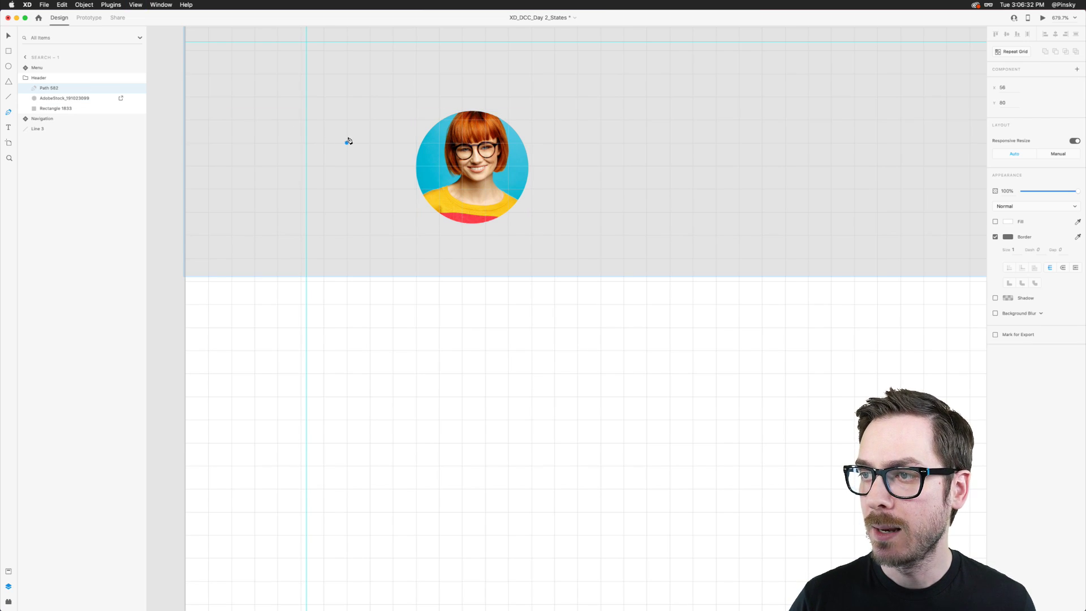
{"action": "left_click", "coordinate": [324, 166]}
{"action": "left_click", "coordinate": [348, 188]}
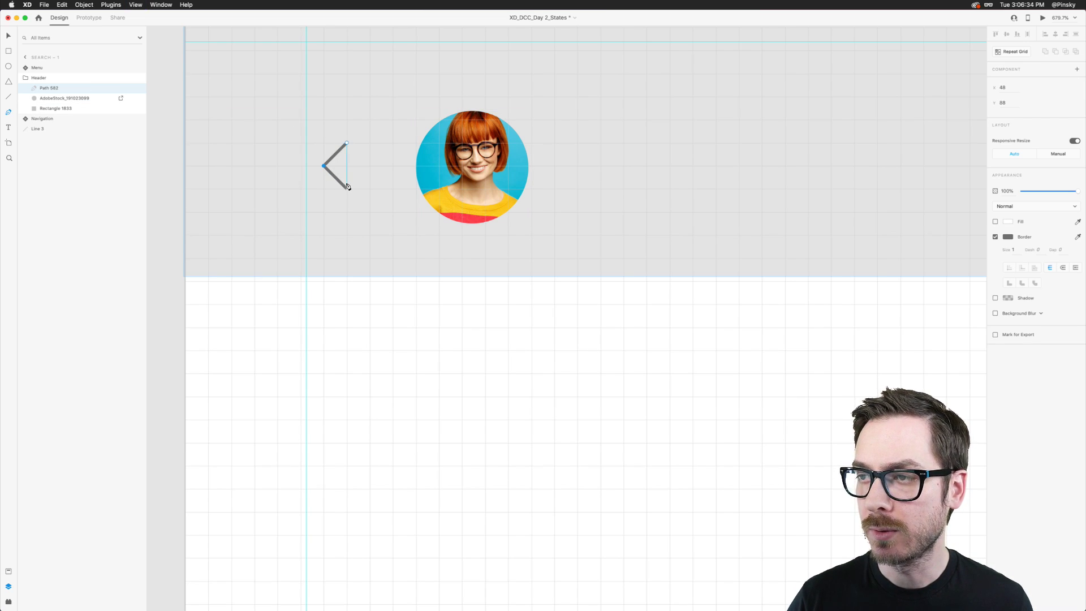
{"action": "key", "text": "Escape"}
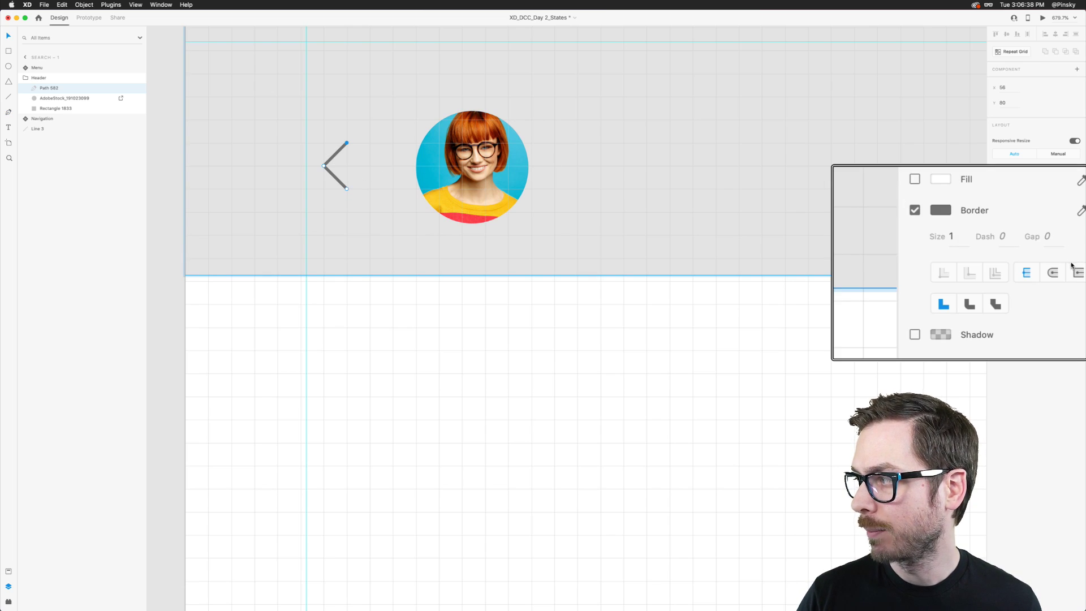
Give the chevron round caps and a border size of 4, and hide the square grid.
{"action": "left_click", "coordinate": [1053, 274]}
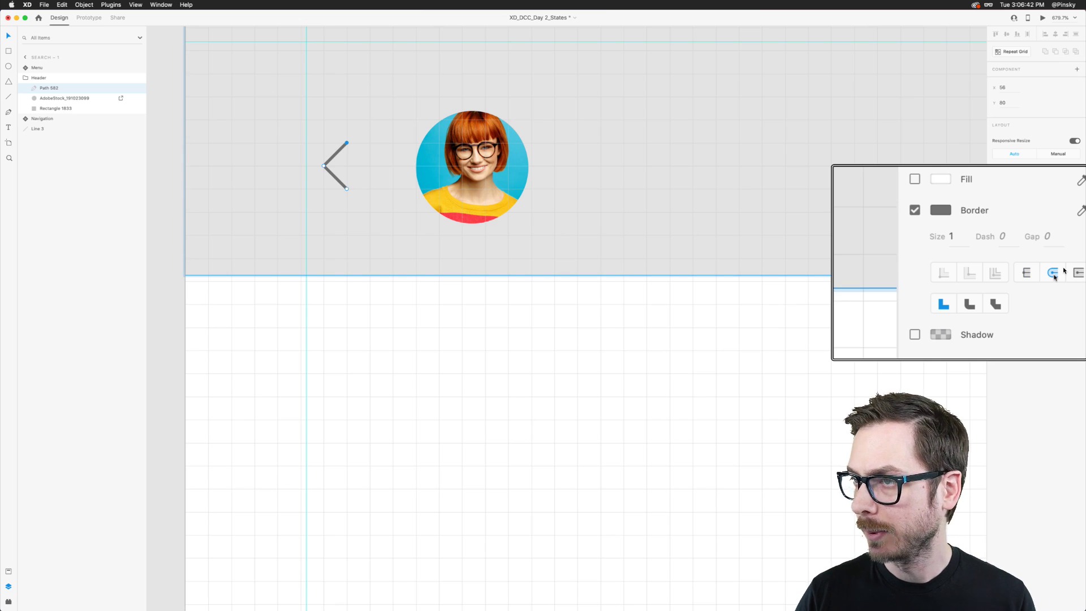
{"action": "left_click", "coordinate": [1017, 250]}
{"action": "type", "text": "3"}
{"action": "key", "text": "Return"}
{"action": "type", "text": "4"}
{"action": "key", "text": "Return"}
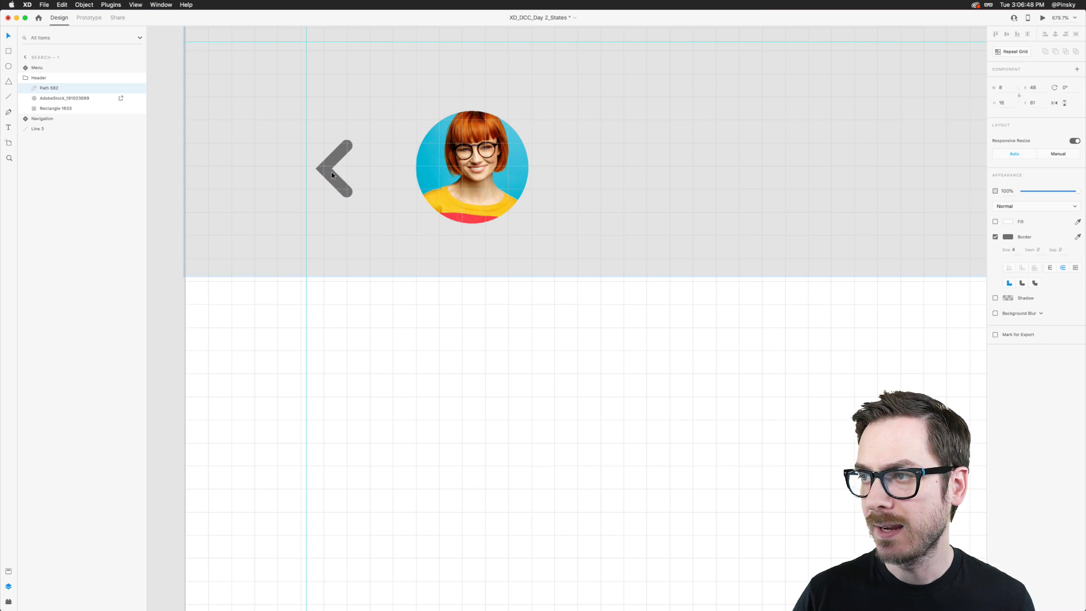
{"action": "key", "text": "super+apostrophe"}
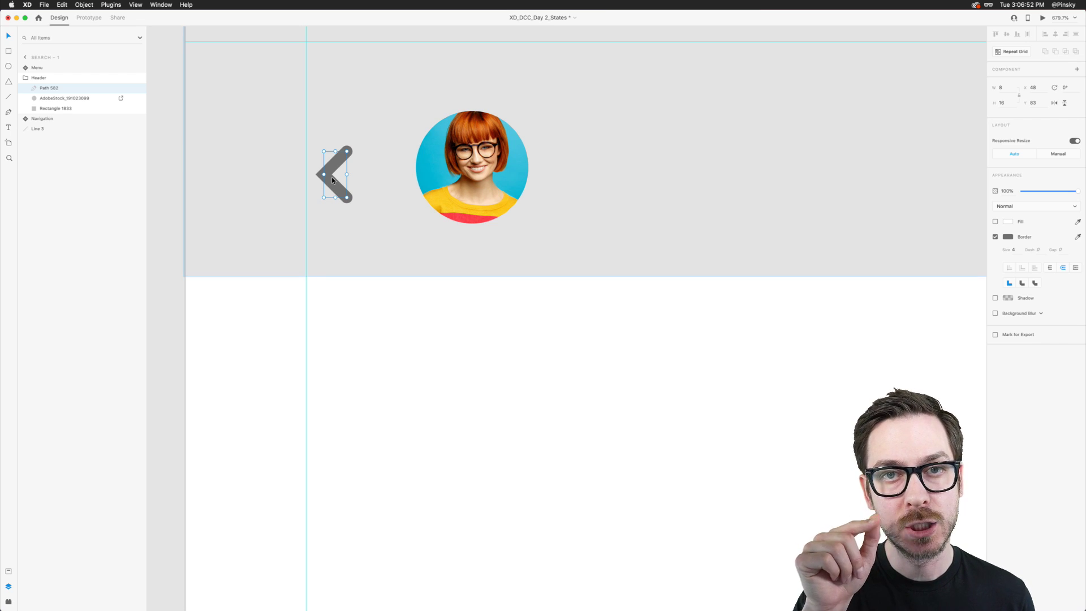
Shift the back chevron left to the margin guide and the profile photo left to X 71.
{"action": "scroll", "coordinate": [331, 177], "scroll_direction": "down", "scroll_amount": 6}
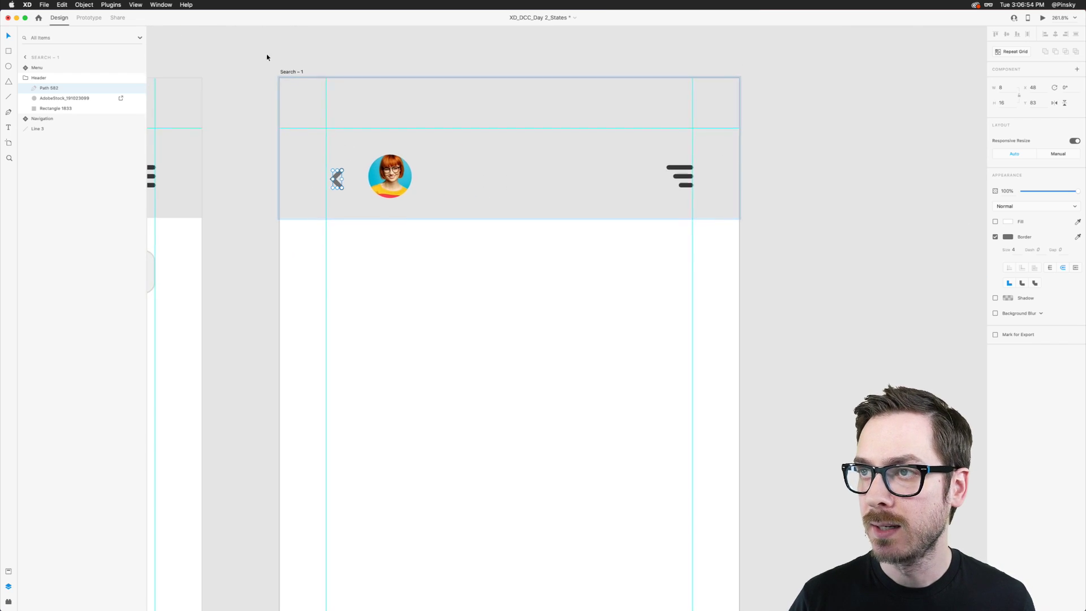
{"action": "left_click", "coordinate": [292, 75]}
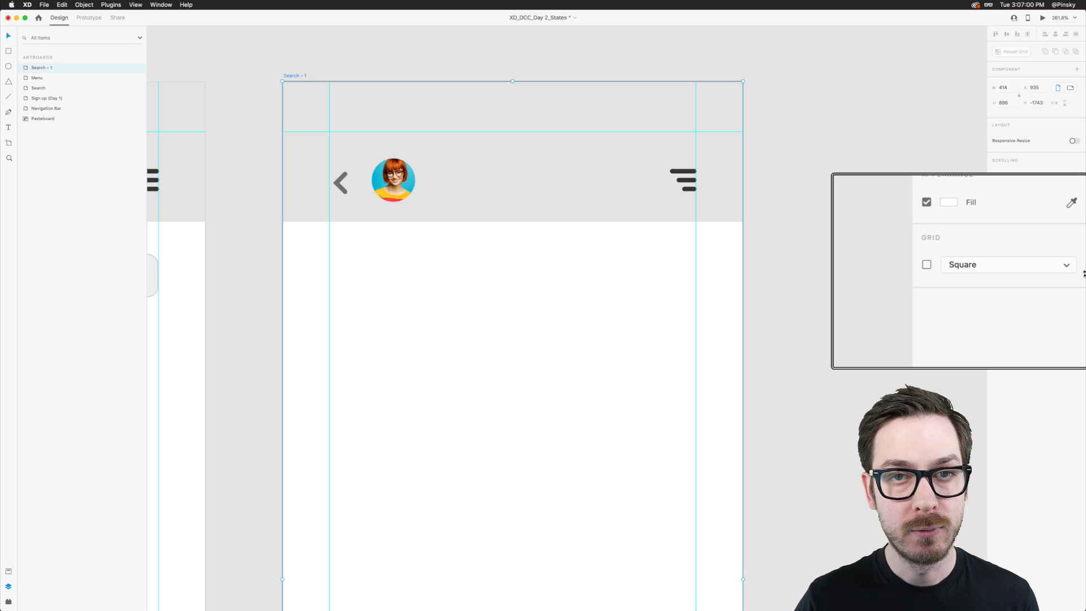
{"action": "left_click_drag", "start_coordinate": [389, 176], "coordinate": [388, 182]}
{"action": "double_click", "coordinate": [391, 181]}
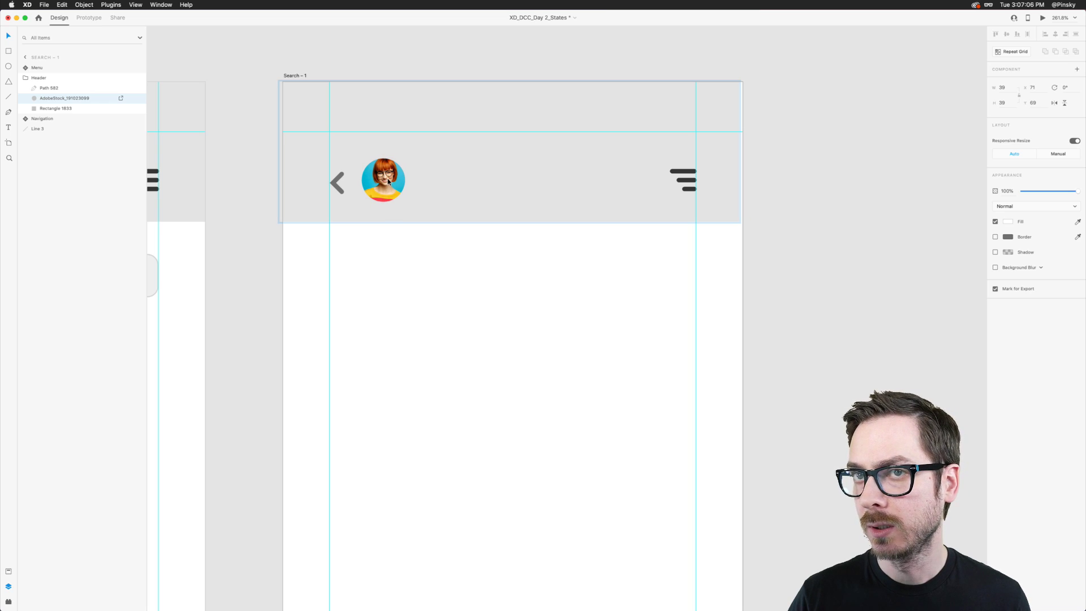
Add the text Username to the right of the profile photo in the header.
{"action": "scroll", "coordinate": [463, 170], "scroll_direction": "up", "scroll_amount": 5}
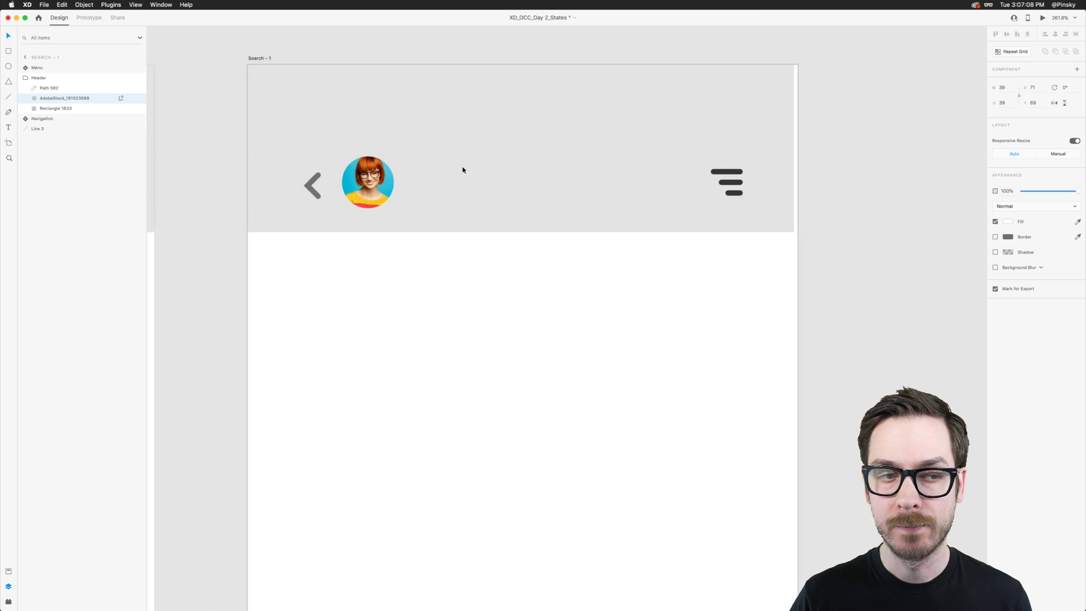
{"action": "key", "text": "t"}
{"action": "left_click", "coordinate": [403, 179]}
{"action": "type", "text": "U"}
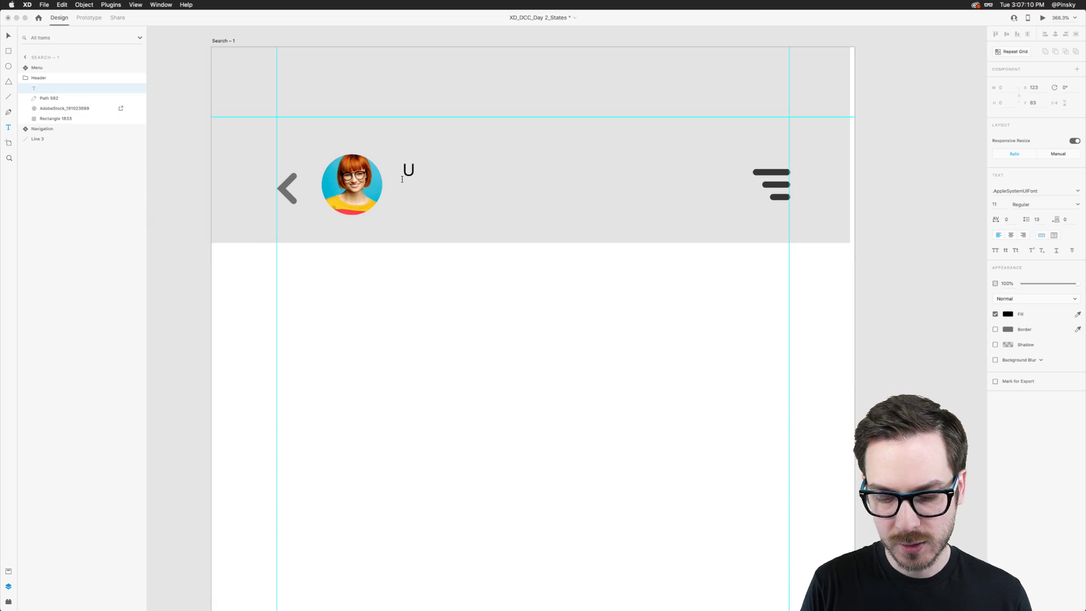
{"action": "type", "text": "sername"}
{"action": "key", "text": "Escape"}
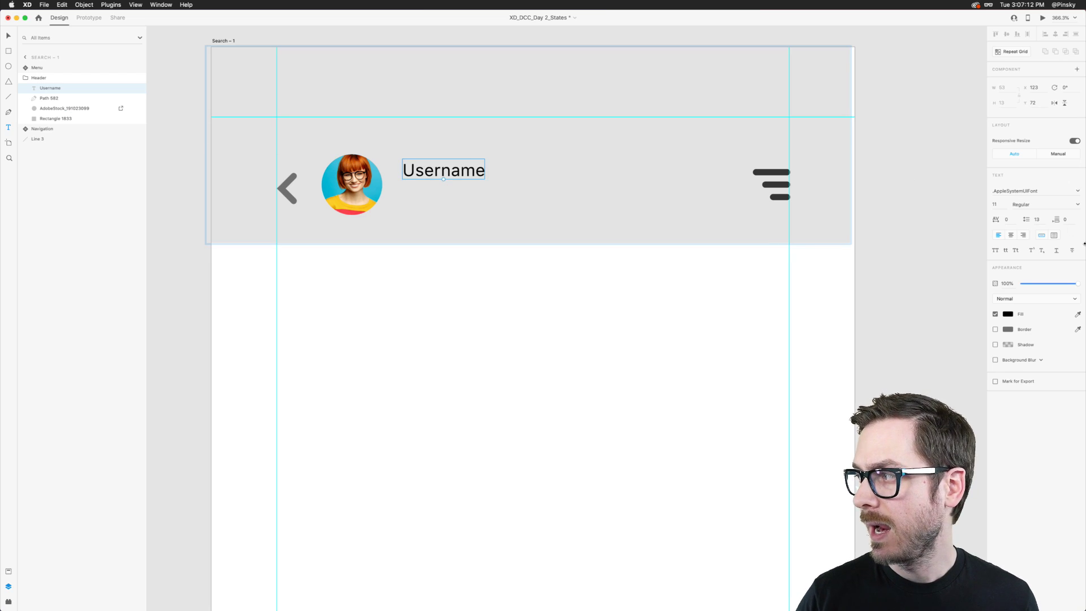
Set the Username text in Sofia Pro Medium with the dark grey fill #333333.
{"action": "left_click", "coordinate": [1050, 189]}
{"action": "type", "text": "Sof"}
{"action": "key", "text": "Return"}
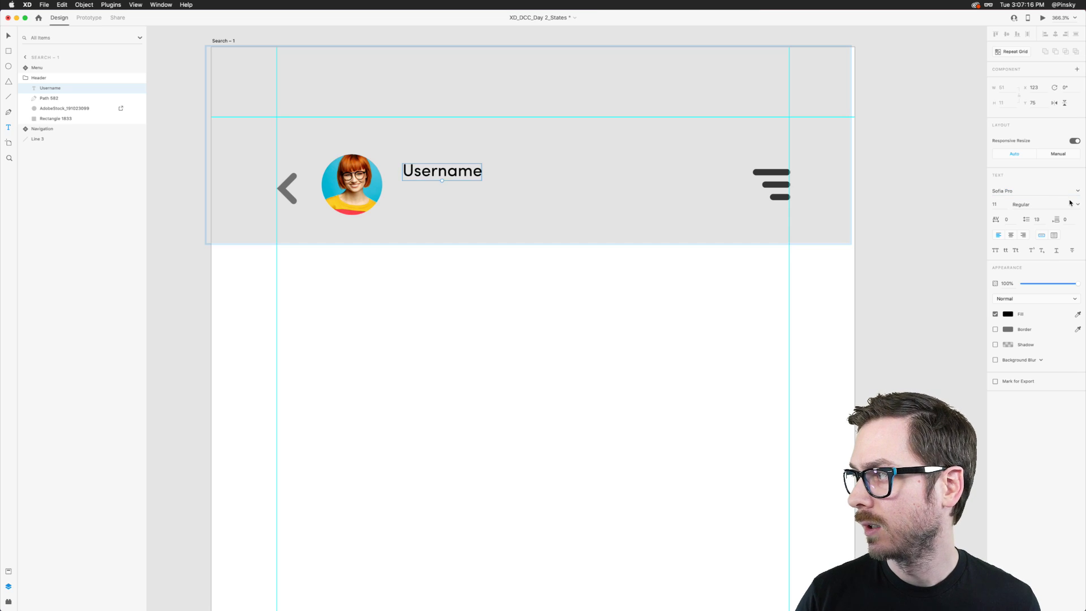
{"action": "left_click", "coordinate": [1078, 204]}
{"action": "left_click", "coordinate": [1025, 245]}
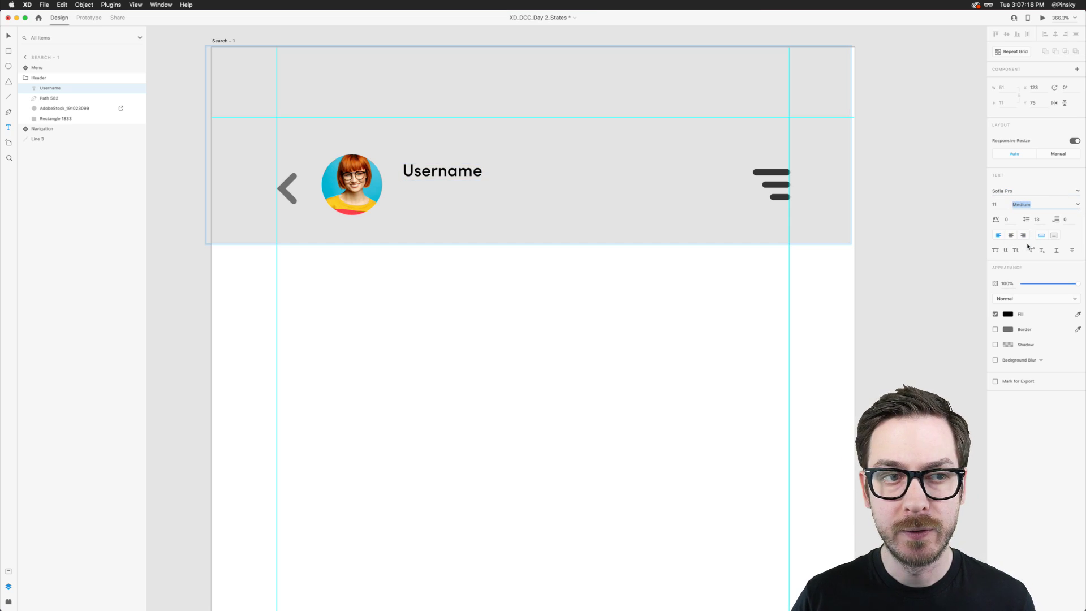
{"action": "left_click", "coordinate": [1010, 314]}
{"action": "type", "text": "363636"}
{"action": "key", "text": "Return"}
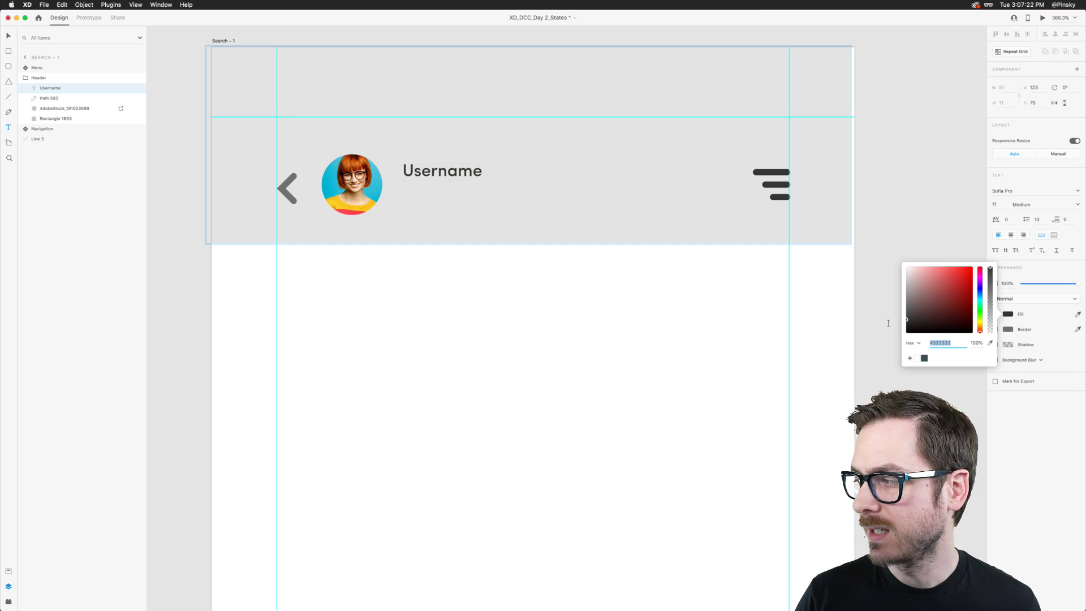
{"action": "left_click", "coordinate": [1002, 432]}
Duplicate the Username text directly below, change the copy to Online now, and set its opacity to 60%.
{"action": "left_click_drag", "start_coordinate": [450, 172], "coordinate": [443, 200]}
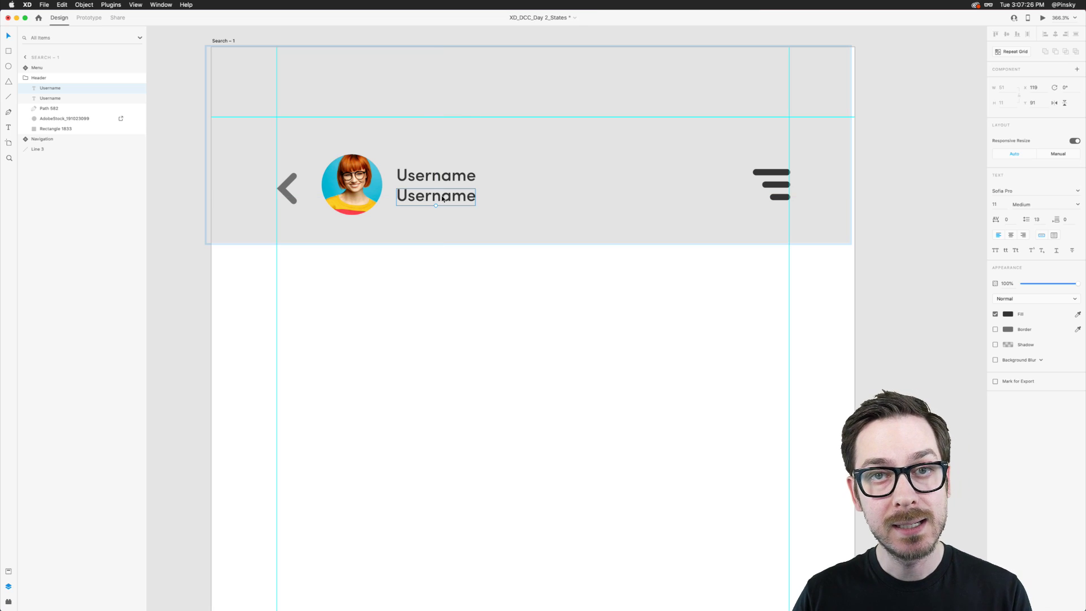
{"action": "double_click", "coordinate": [442, 198]}
{"action": "type", "text": "Online now"}
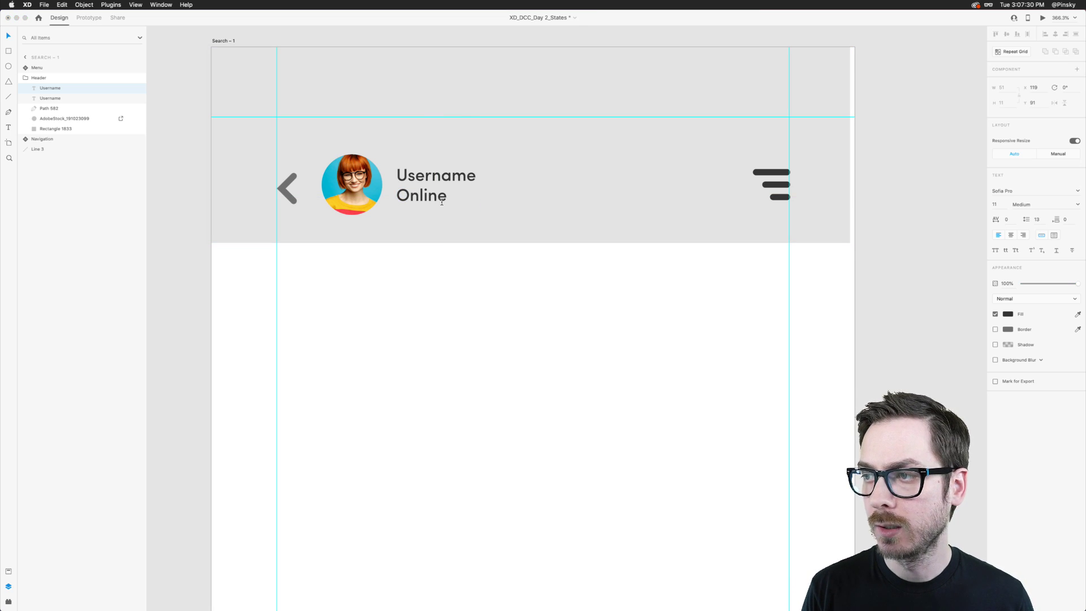
{"action": "key", "text": "Escape"}
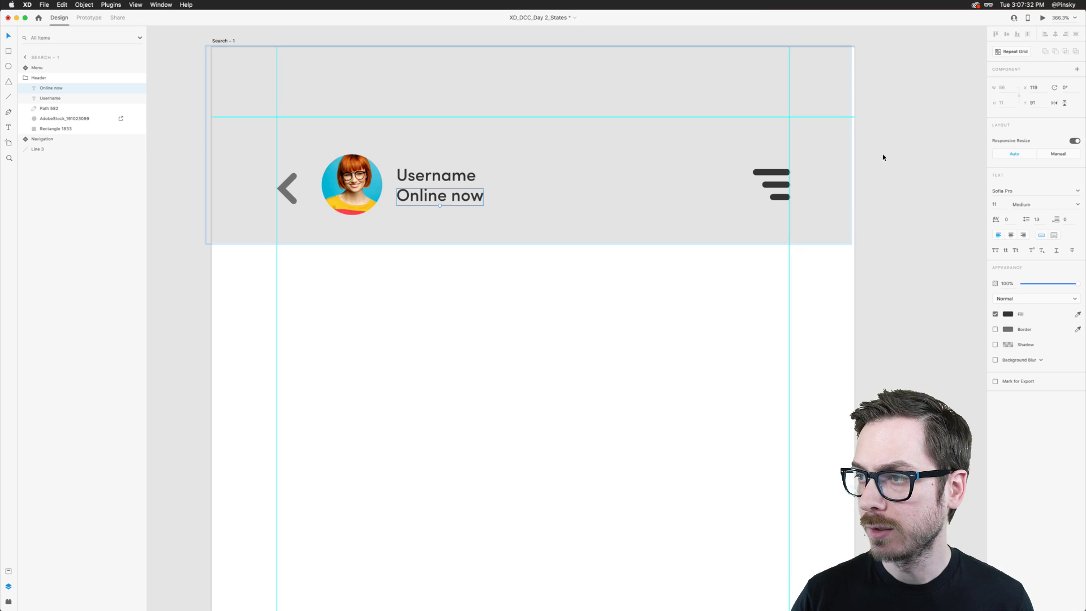
{"action": "key", "text": "6"}
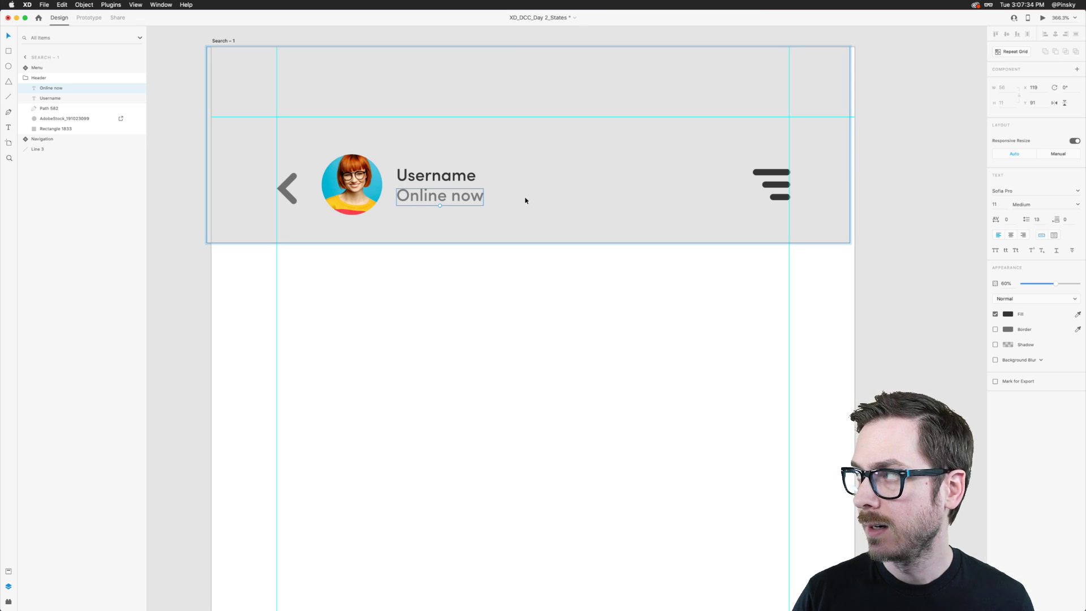
Check the header in the preview and enlarge the Username and Online now texts together to size 13.
{"action": "left_click", "coordinate": [1044, 19]}
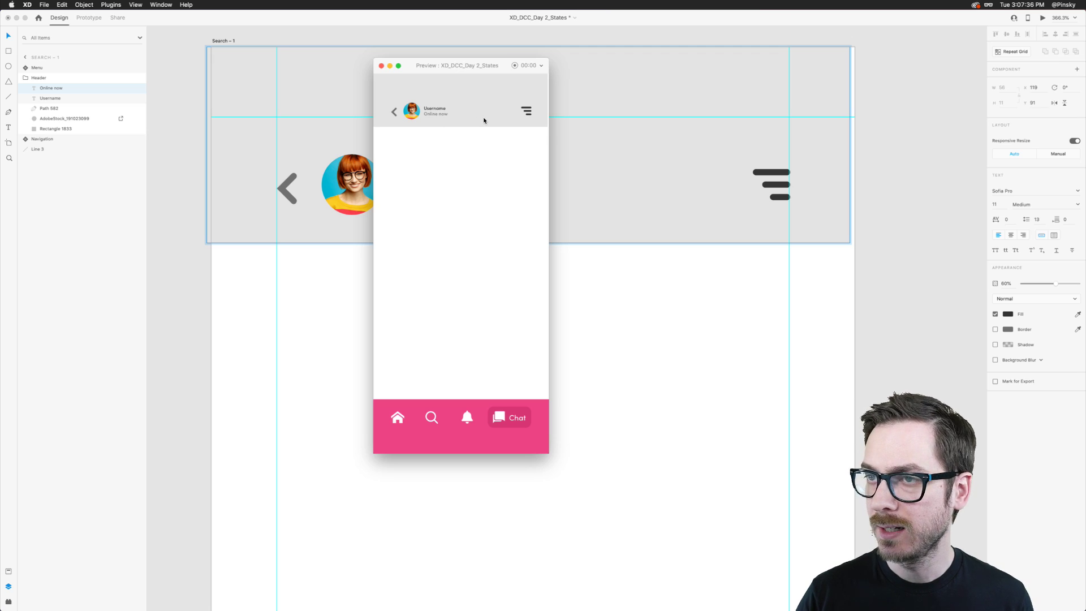
{"action": "key", "text": "super+w"}
{"action": "left_click", "coordinate": [419, 180], "text": "shift"}
{"action": "left_click_drag", "start_coordinate": [483, 207], "coordinate": [513, 215]}
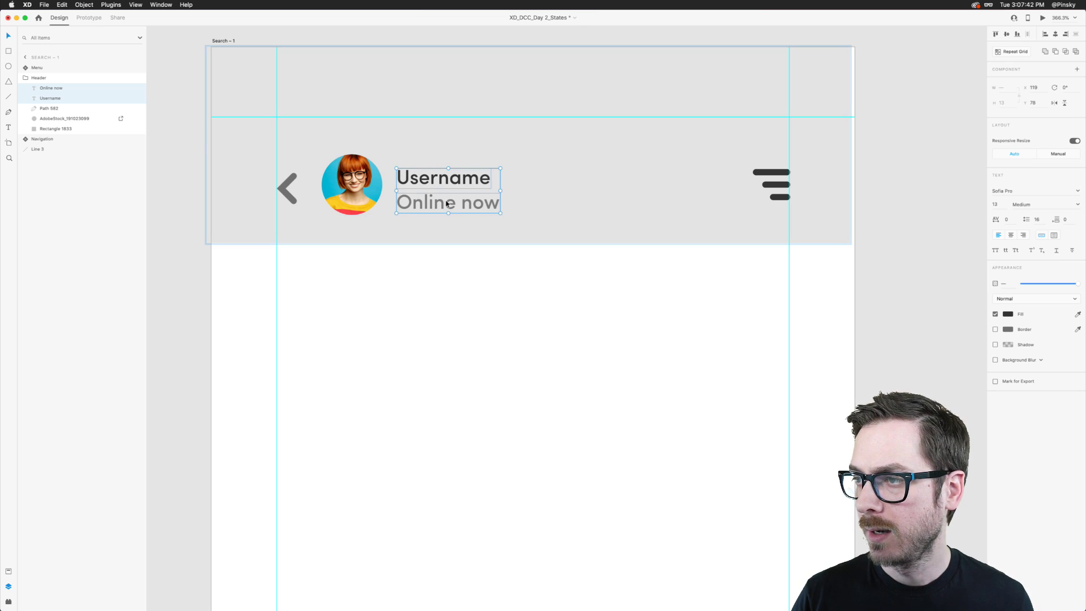
Reduce the Online now text to size 12 and nudge it right to X 131.
{"action": "left_click", "coordinate": [462, 207]}
{"action": "left_click", "coordinate": [997, 212]}
{"action": "key", "text": "Down"}
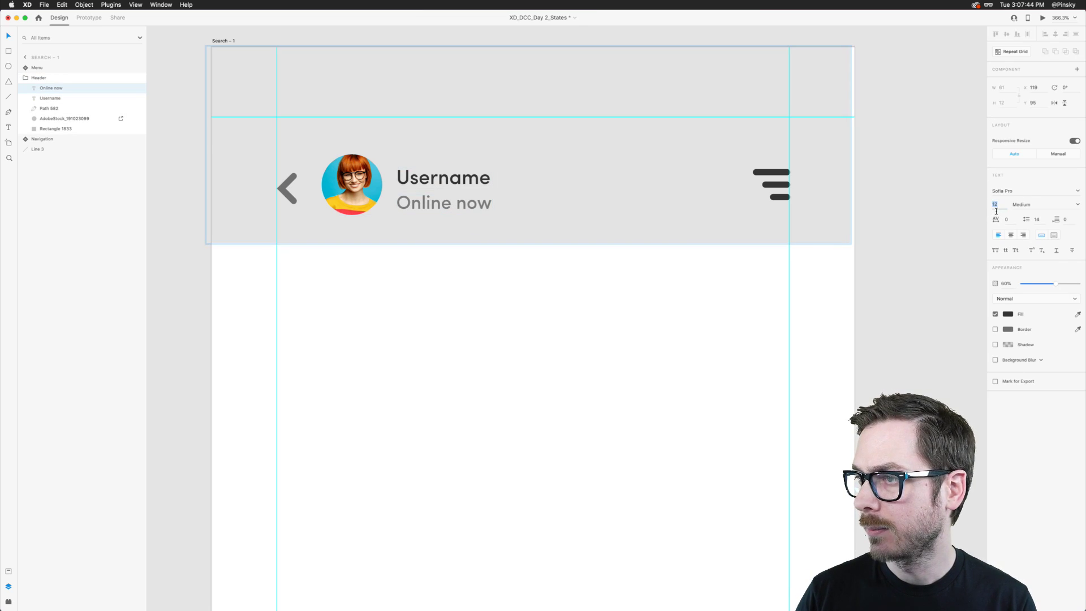
{"action": "left_click", "coordinate": [473, 206]}
{"action": "key", "text": "shift+Right"}
{"action": "key", "text": "Right"}
{"action": "key", "text": "Right"}
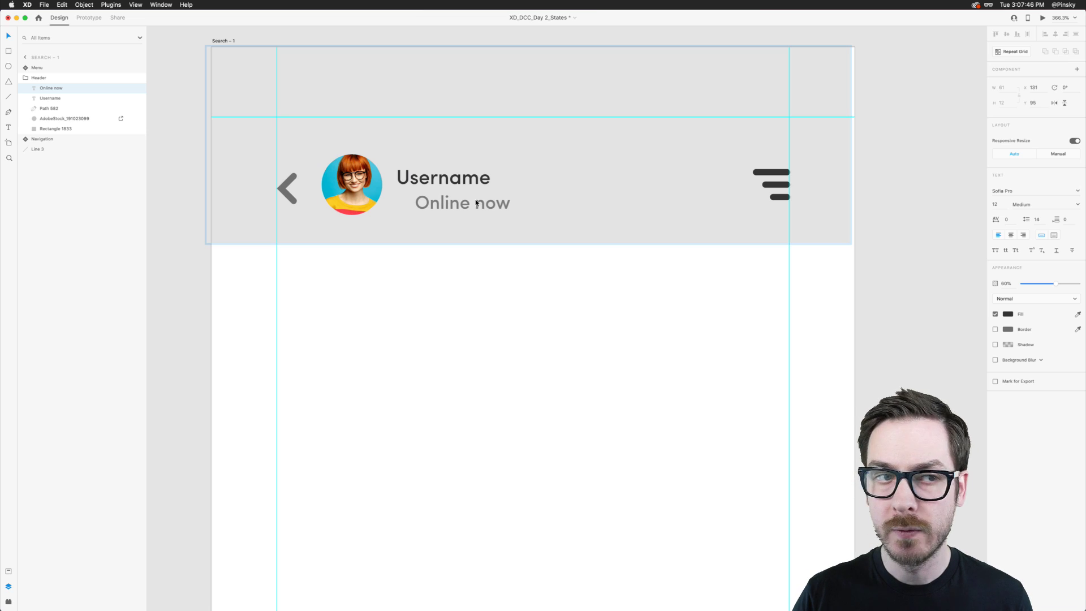
Draw a borderless circle about 9 by 9 just left of the Online now text.
{"action": "scroll", "coordinate": [475, 198], "scroll_direction": "up", "scroll_amount": 5}
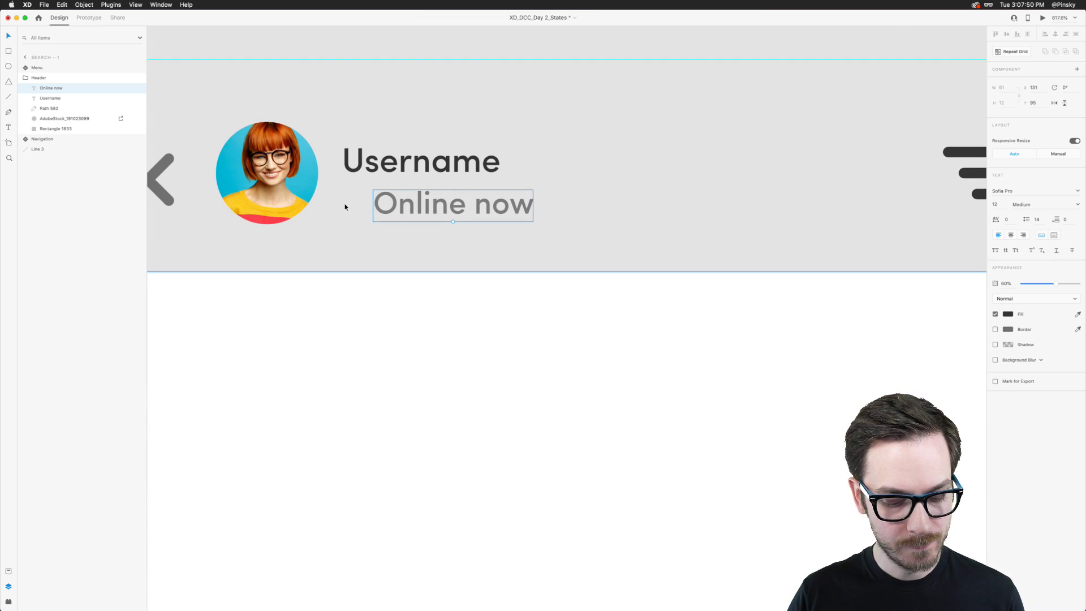
{"action": "left_click", "coordinate": [9, 67]}
{"action": "left_click_drag", "start_coordinate": [349, 192], "coordinate": [371, 215]}
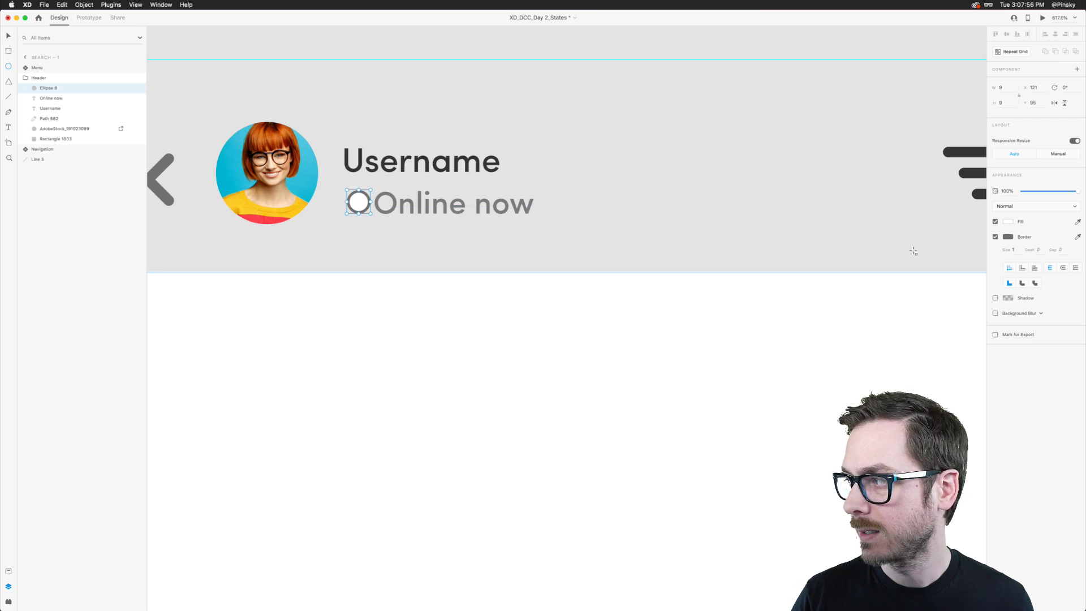
{"action": "left_click", "coordinate": [995, 237]}
Fill the status circle with a slightly muted lime green and align its left edge with the Username text.
{"action": "left_click", "coordinate": [1008, 221]}
{"action": "left_click_drag", "start_coordinate": [980, 243], "coordinate": [979, 230]}
{"action": "left_click_drag", "start_coordinate": [955, 195], "coordinate": [952, 187]}
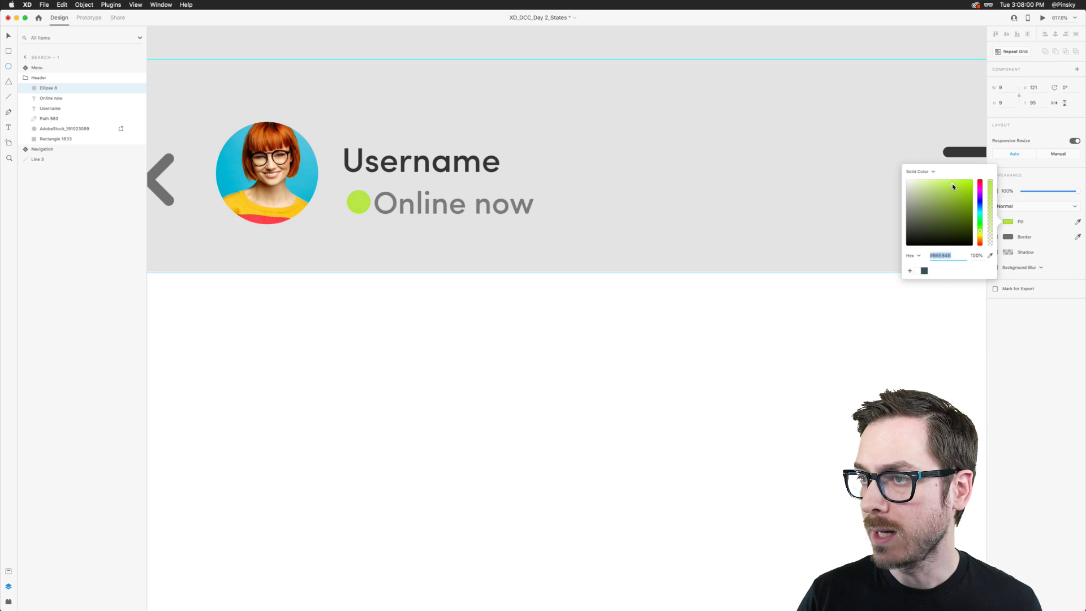
{"action": "left_click", "coordinate": [1049, 379]}
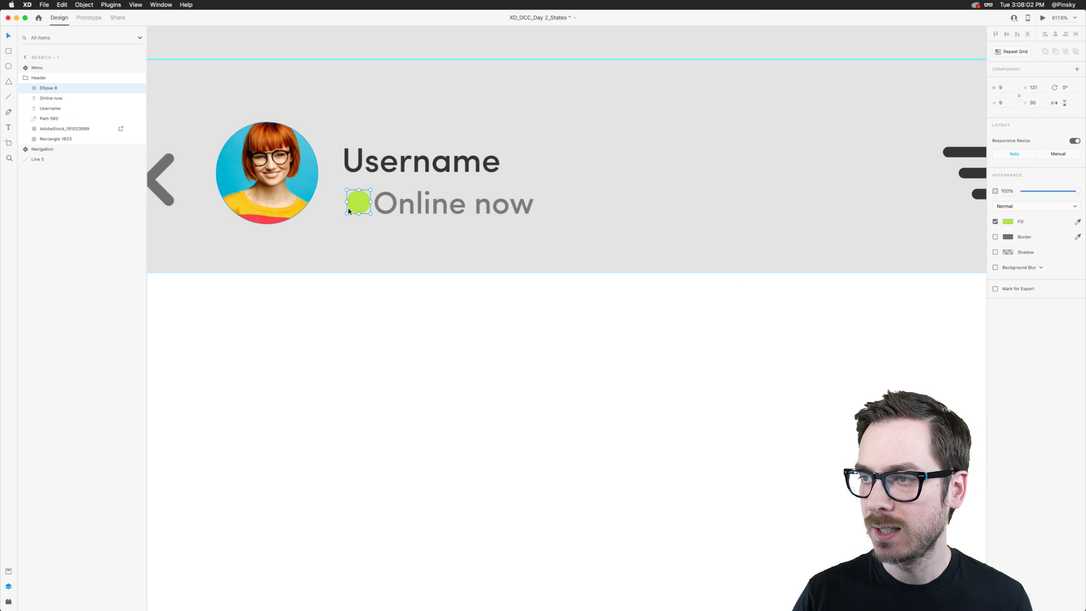
{"action": "left_click", "coordinate": [1008, 222]}
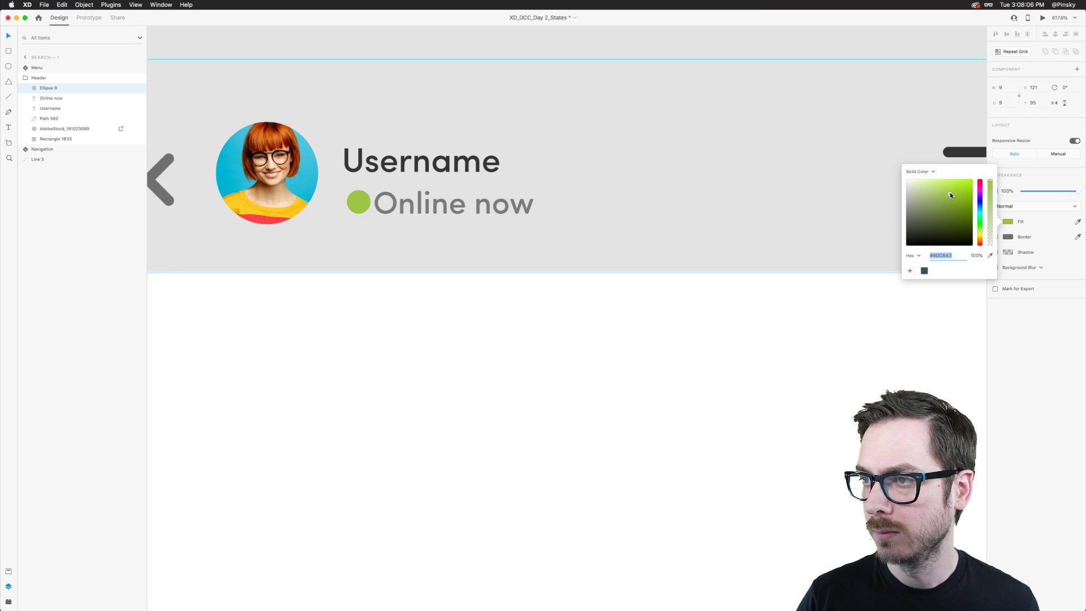
{"action": "left_click", "coordinate": [361, 202]}
{"action": "left_click_drag", "start_coordinate": [360, 202], "coordinate": [355, 202]}
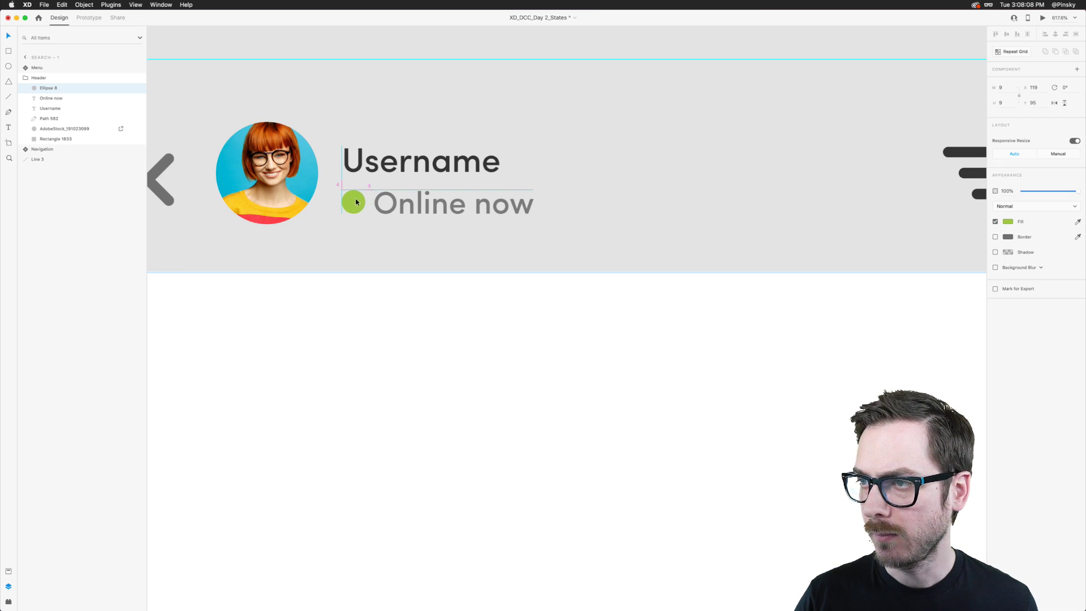
Check the header in the preview and nudge the Online now text right to X 132.
{"action": "left_click", "coordinate": [406, 203]}
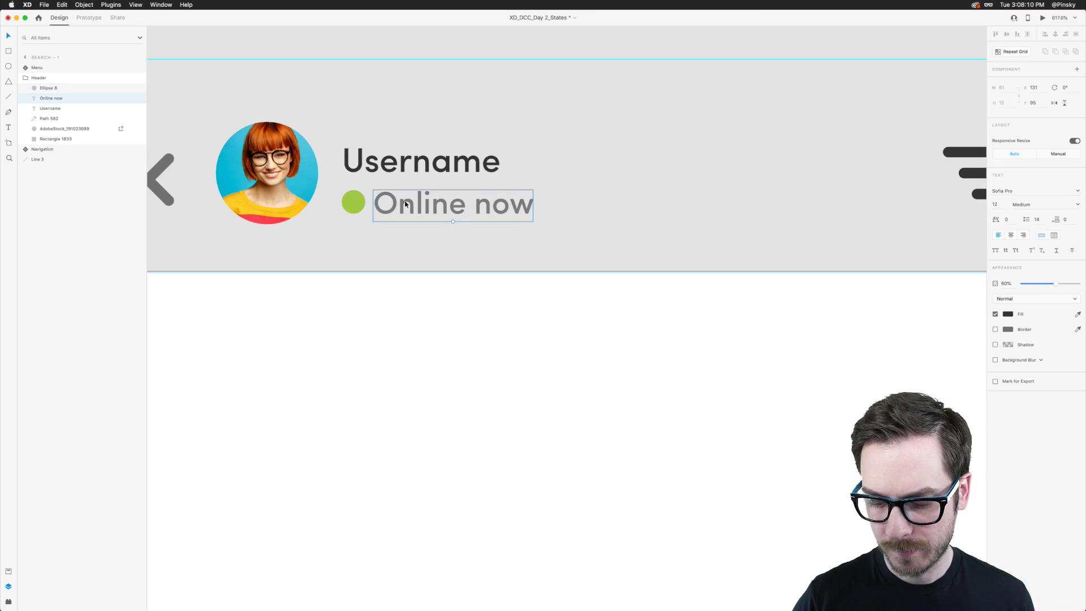
{"action": "key", "text": "super+Return"}
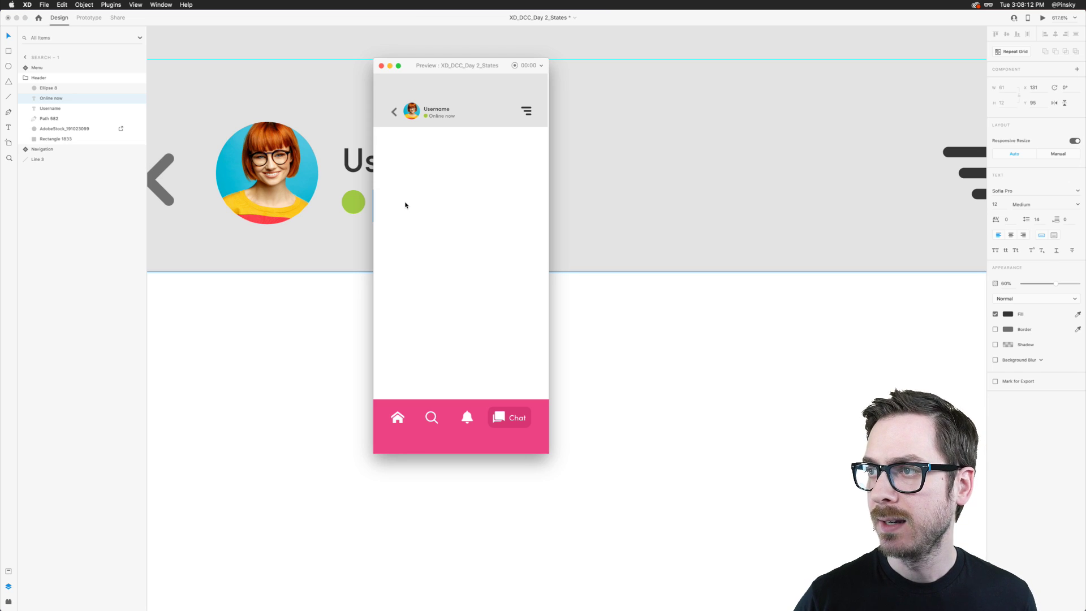
{"action": "key", "text": "super+w"}
{"action": "key", "text": "Right"}
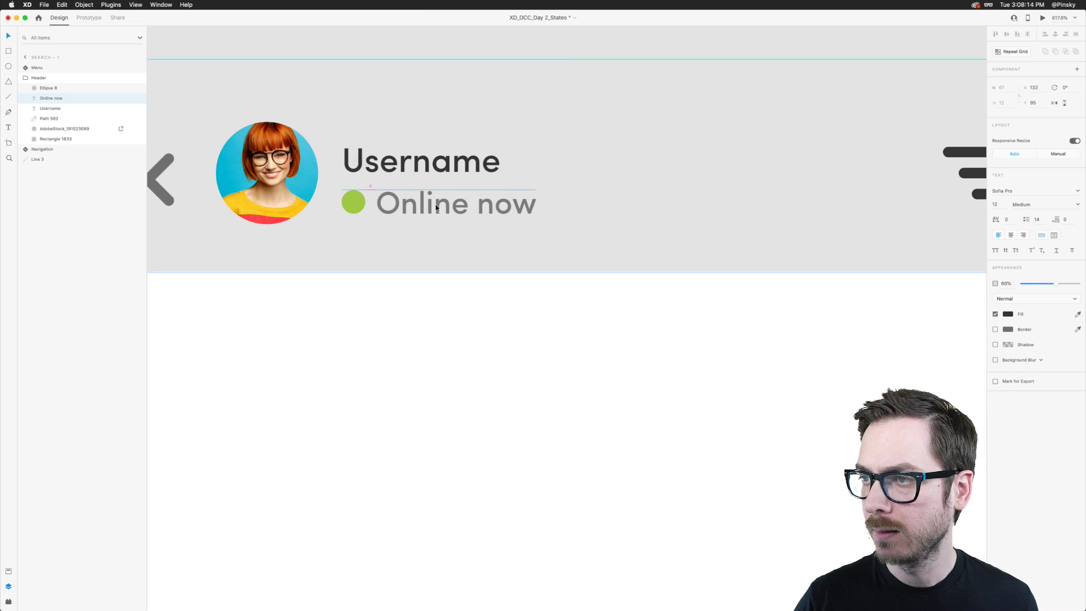
Copy the header's profile photo and place the copy below the header on the left margin guide, at X 42, Y 175.
{"action": "scroll", "coordinate": [436, 207], "scroll_direction": "down", "scroll_amount": 5}
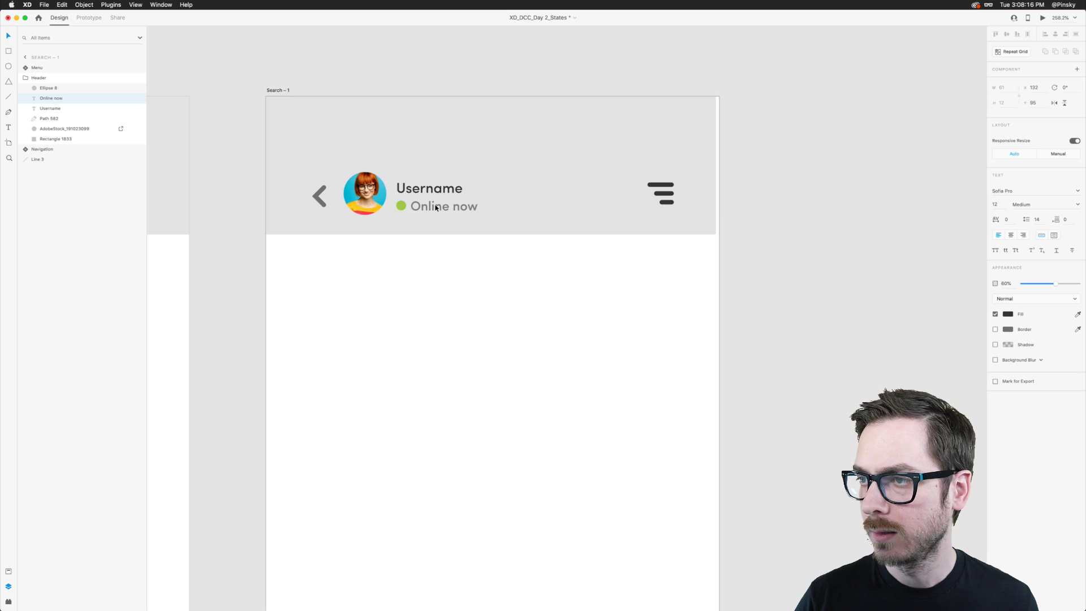
{"action": "scroll", "coordinate": [435, 207], "scroll_direction": "down", "scroll_amount": 3}
{"action": "scroll", "coordinate": [435, 208], "scroll_direction": "right", "scroll_amount": 2}
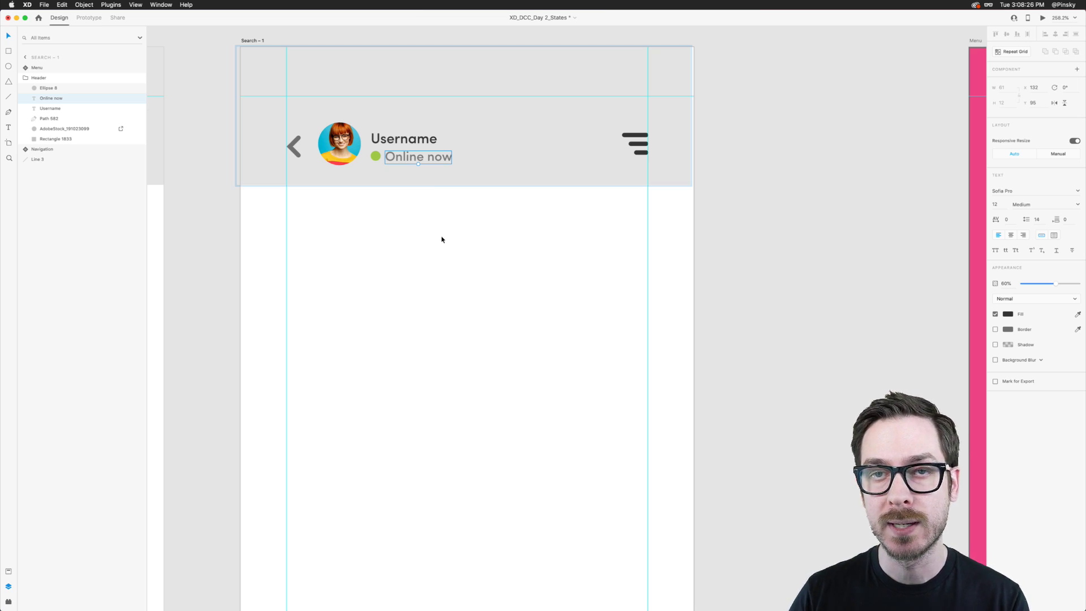
{"action": "scroll", "coordinate": [442, 239], "scroll_direction": "down", "scroll_amount": 1}
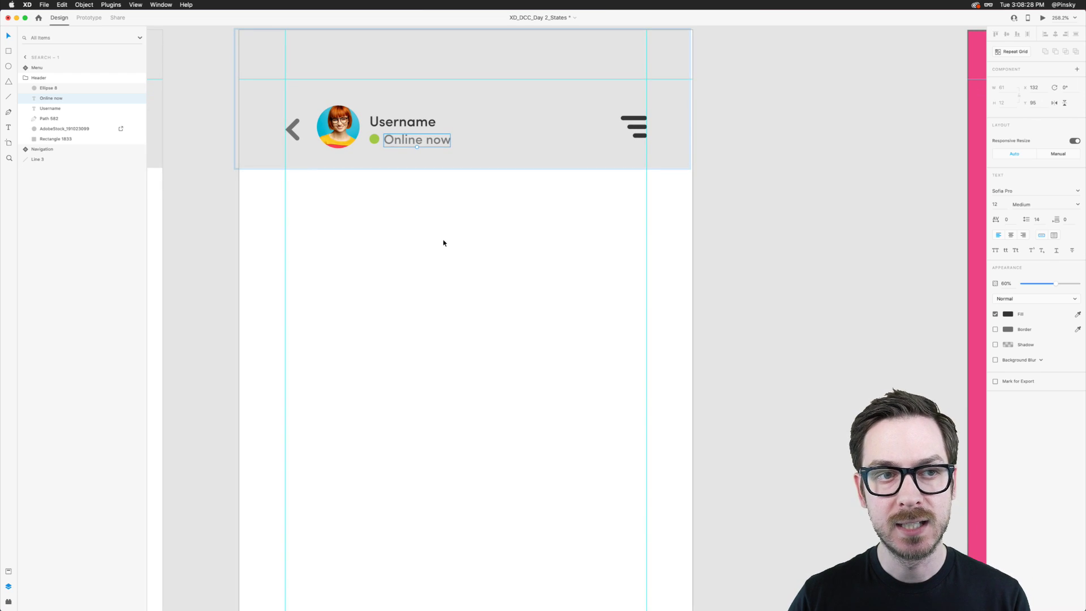
{"action": "scroll", "coordinate": [443, 239], "scroll_direction": "down", "scroll_amount": 3}
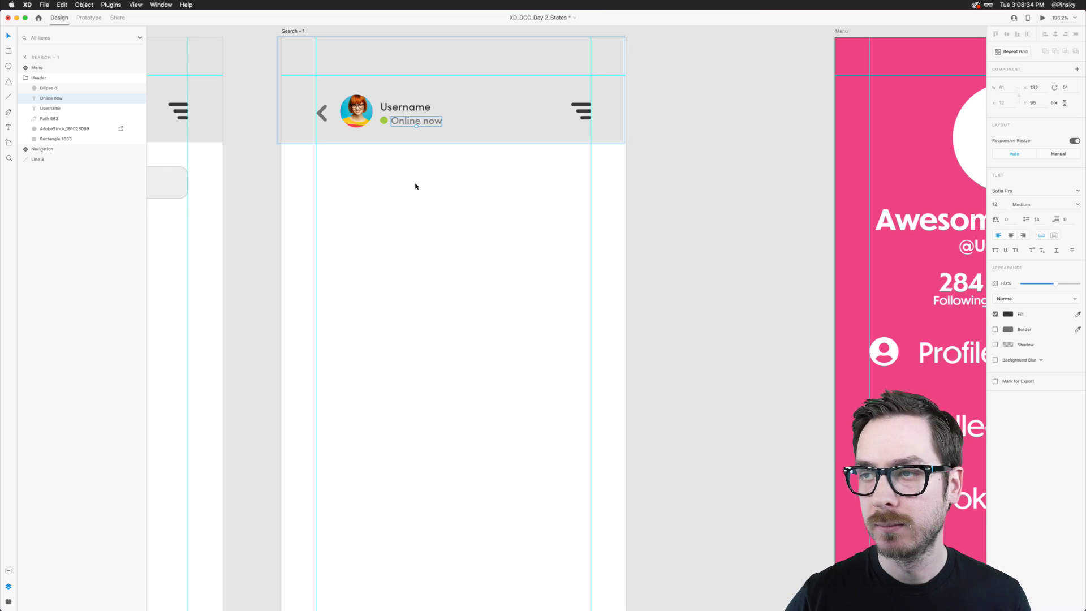
{"action": "left_click", "coordinate": [354, 116]}
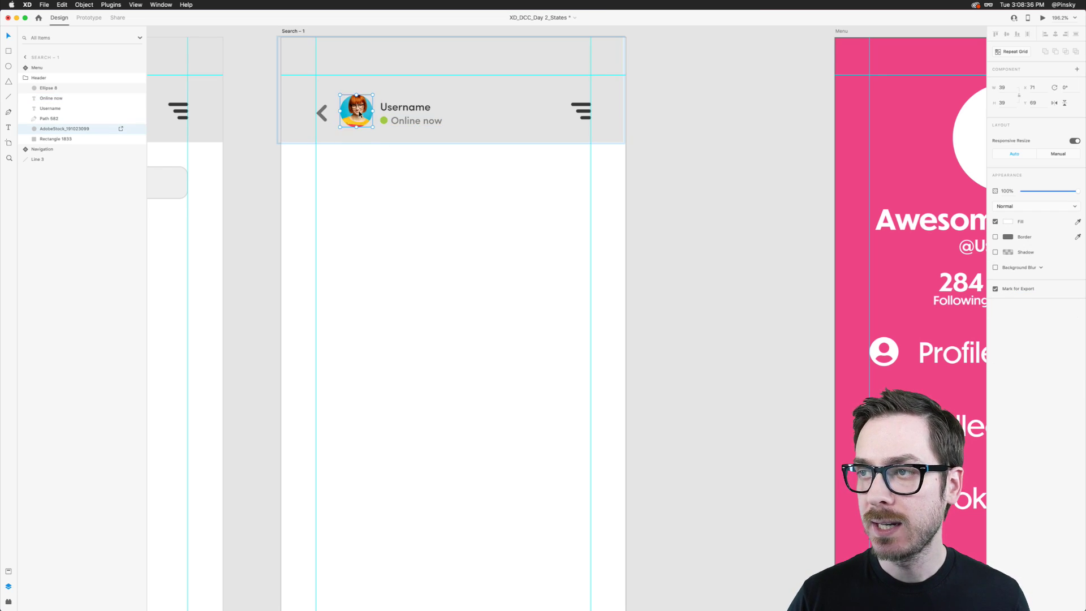
{"action": "key", "text": "super+c"}
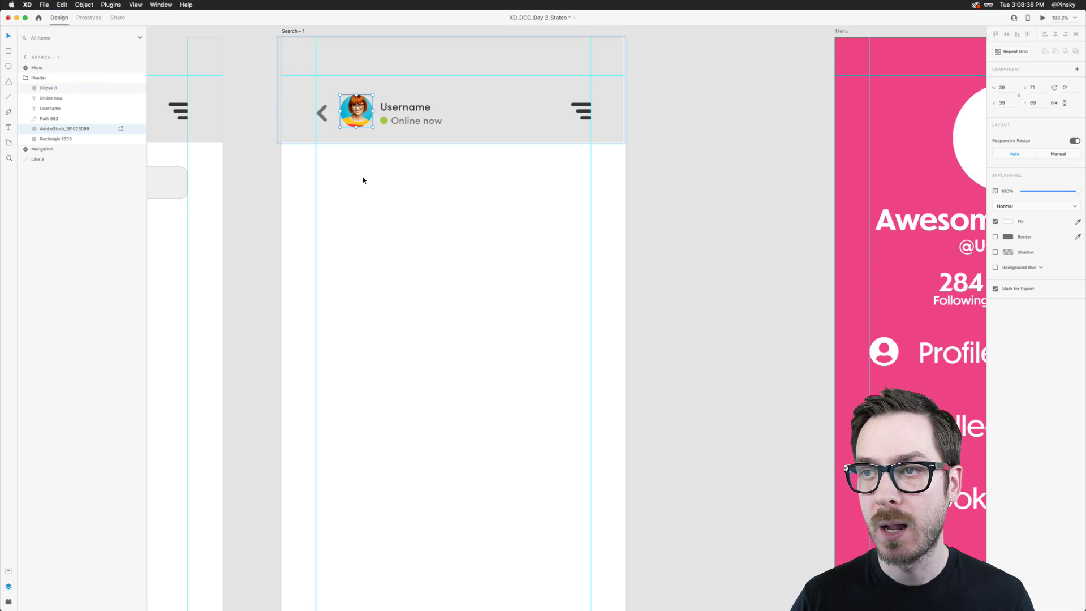
{"action": "key", "text": "super+v"}
{"action": "left_click_drag", "start_coordinate": [354, 96], "coordinate": [340, 194]}
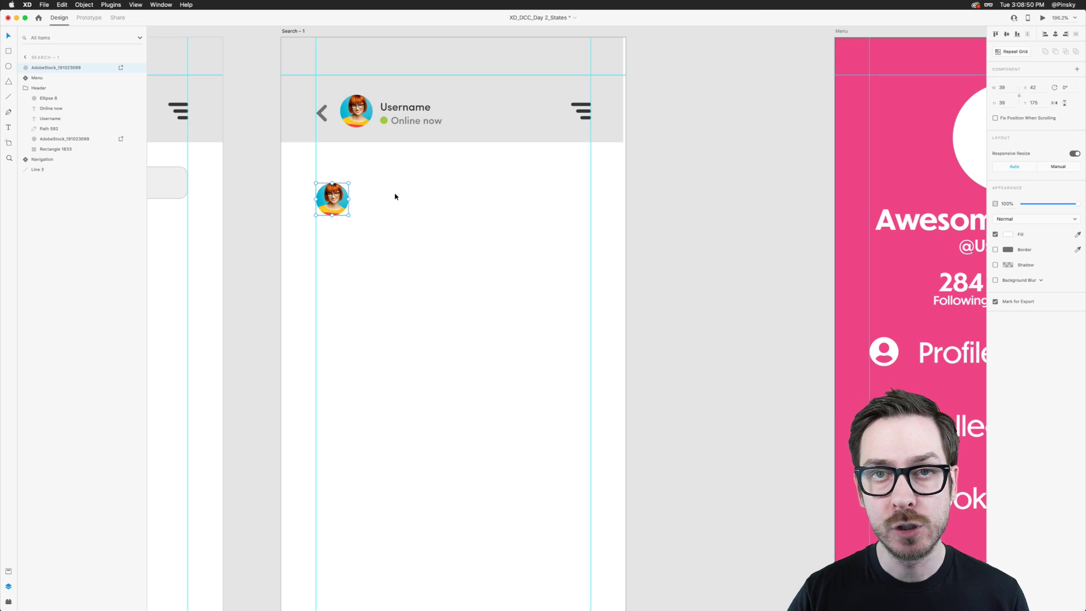
Draw a borderless message bubble about 199 by 31 with corner radius 16, just right of the copied photo.
{"action": "left_click", "coordinate": [10, 52]}
{"action": "scroll", "coordinate": [394, 209], "scroll_direction": "up", "scroll_amount": 5}
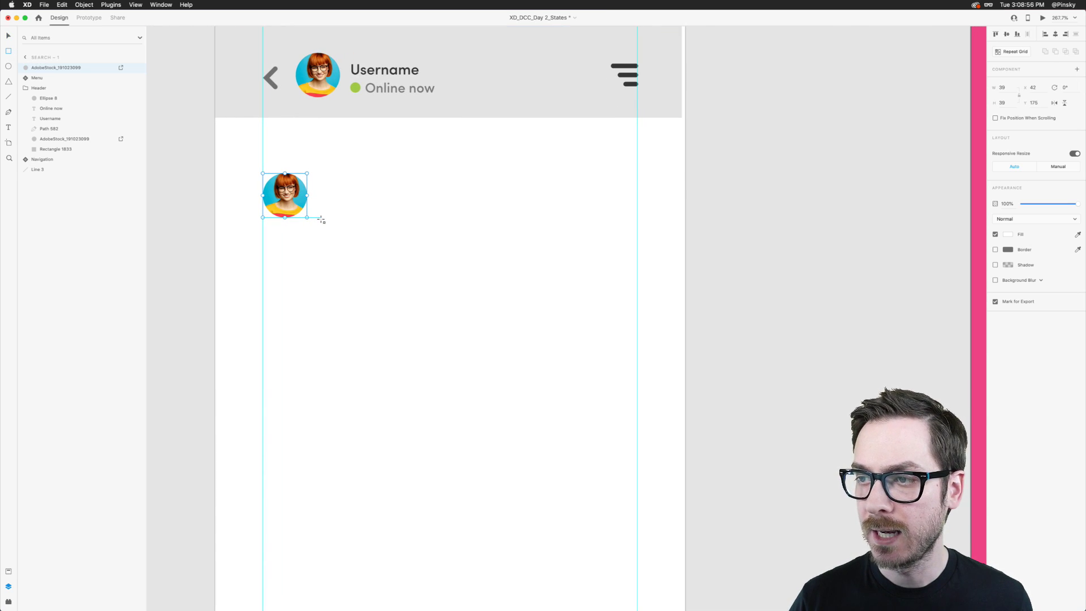
{"action": "left_click_drag", "start_coordinate": [321, 218], "coordinate": [521, 194]}
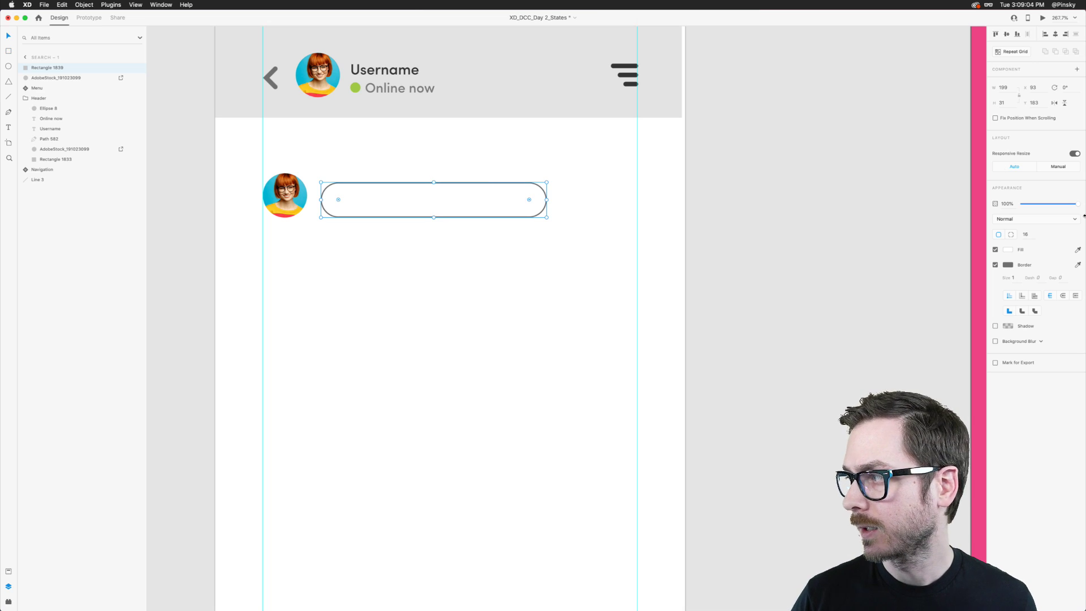
{"action": "left_click", "coordinate": [996, 265]}
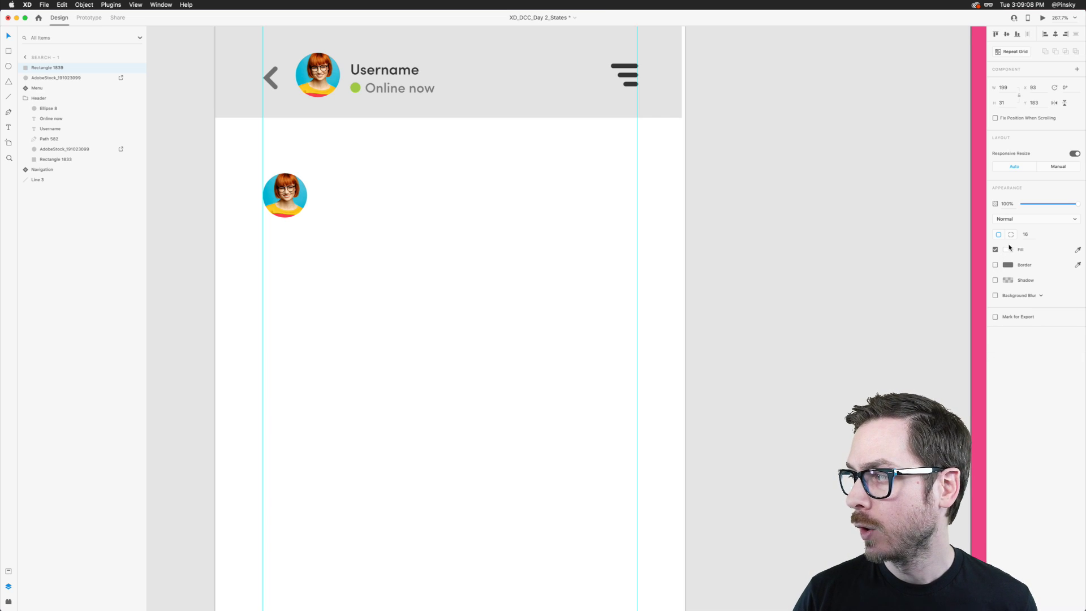
Fill the message bubble with light gray.
{"action": "left_click", "coordinate": [1008, 249]}
{"action": "left_click_drag", "start_coordinate": [907, 207], "coordinate": [893, 222]}
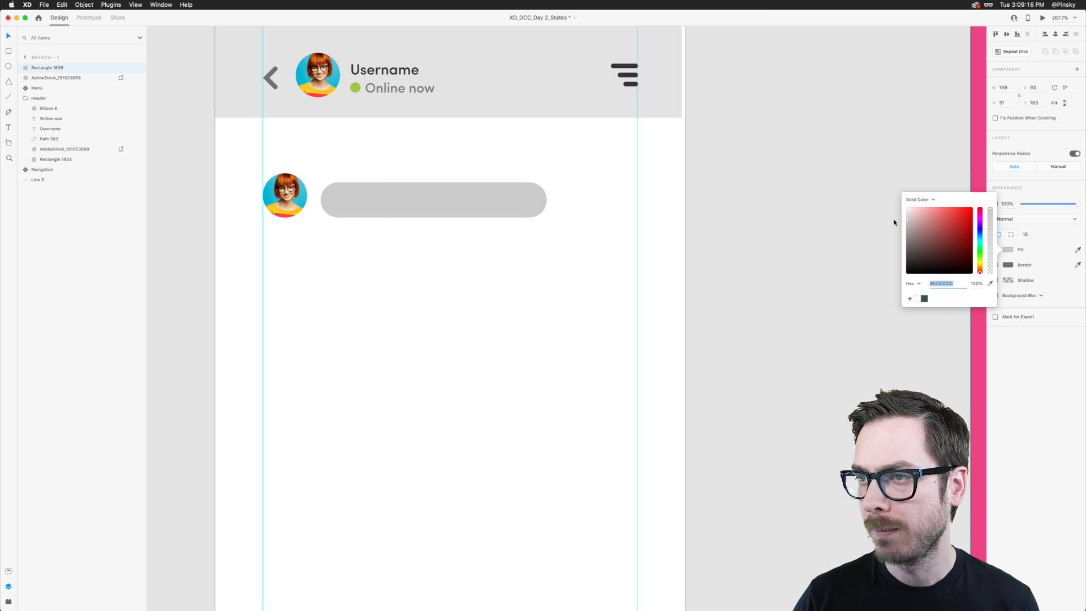
{"action": "left_click", "coordinate": [1037, 406]}
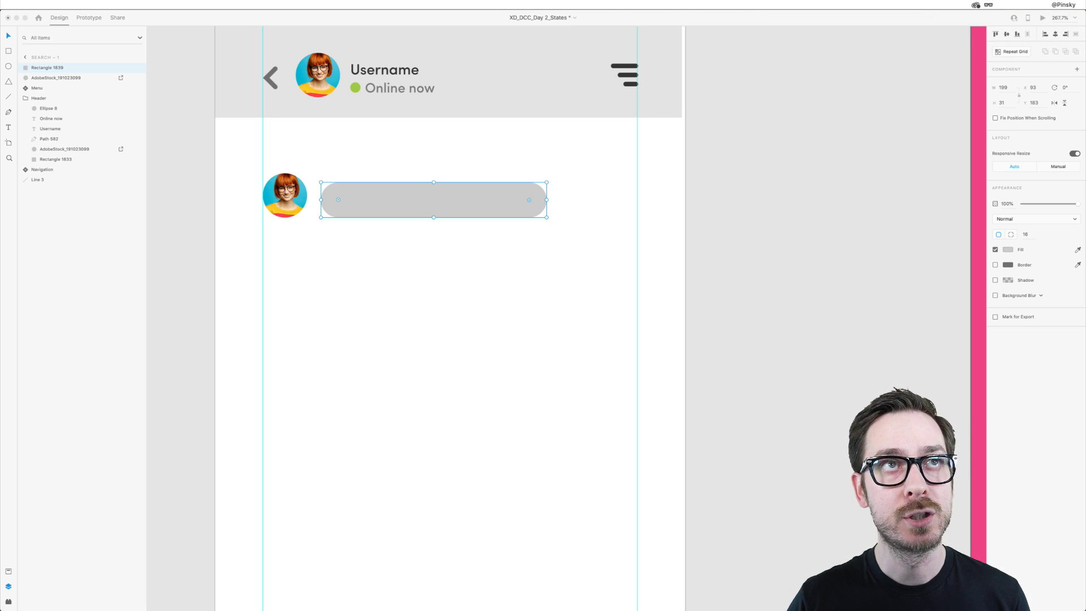
{"action": "left_click", "coordinate": [371, 199]}
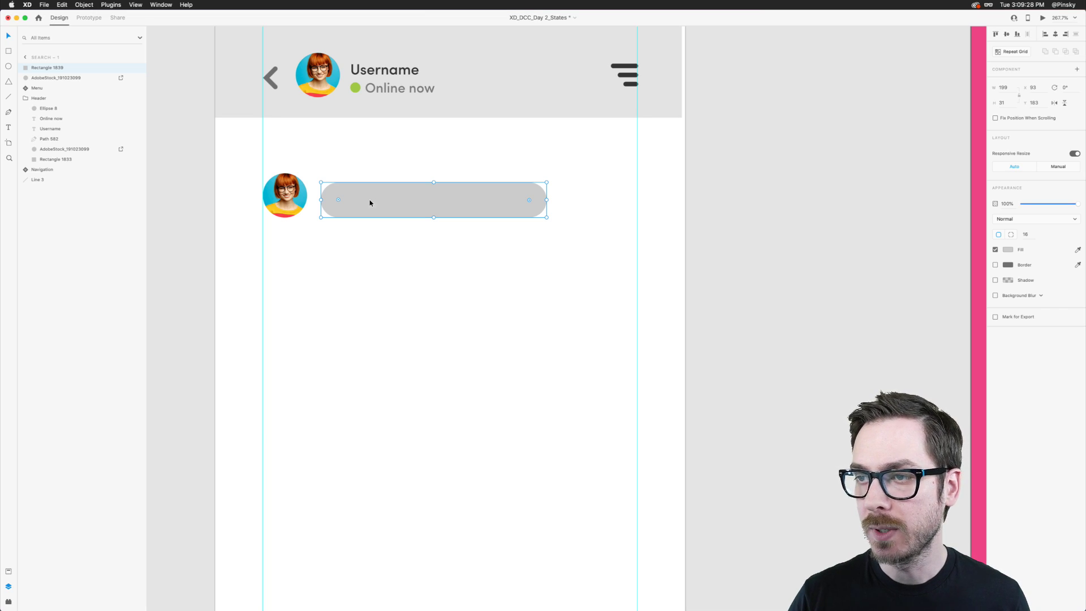
{"action": "scroll", "coordinate": [391, 200], "scroll_direction": "up", "scroll_amount": 3}
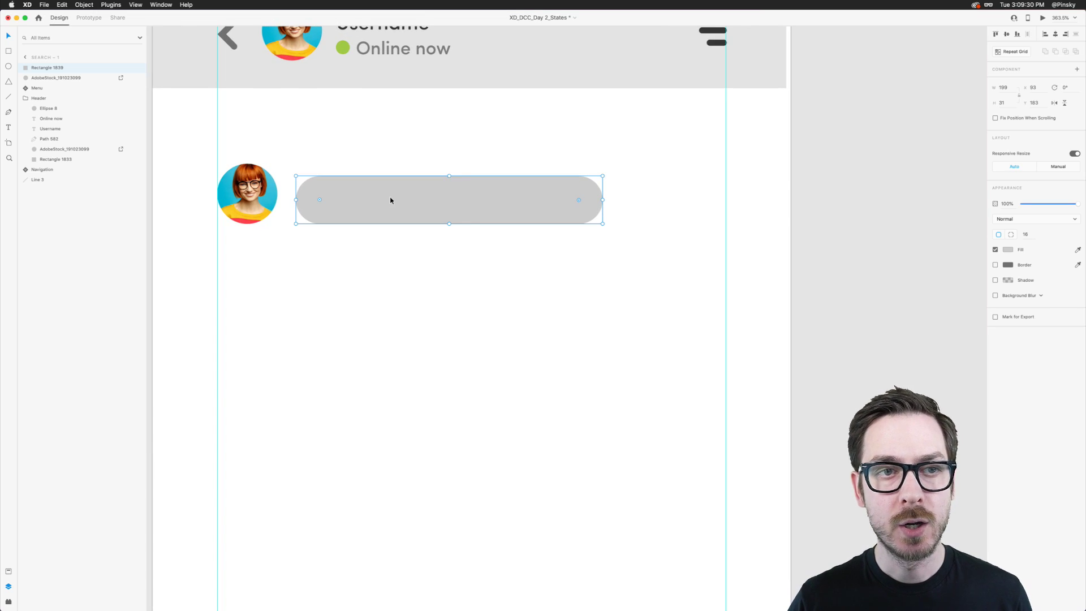
Move the header's background rectangle to X 0 so it lines up with the artboard edges.
{"action": "scroll", "coordinate": [391, 200], "scroll_direction": "down", "scroll_amount": 3}
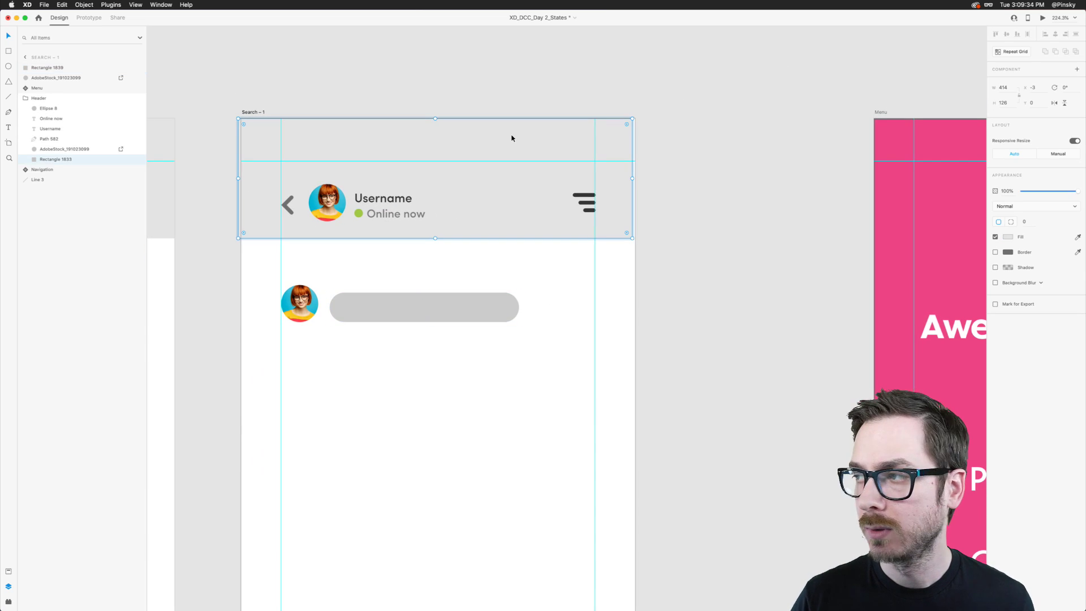
{"action": "double_click", "coordinate": [494, 148]}
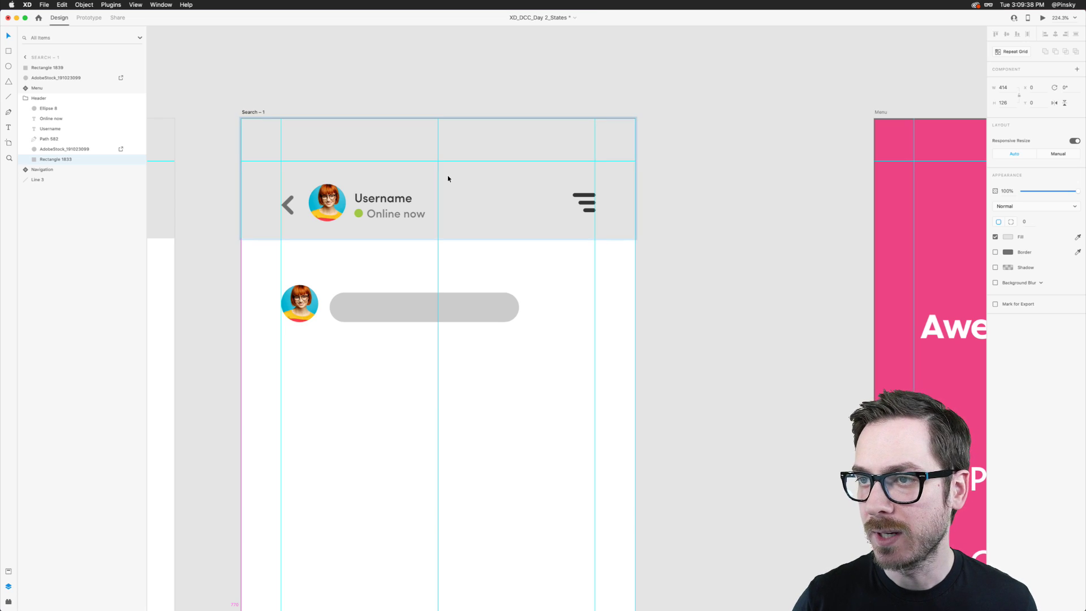
{"action": "key", "text": "Escape"}
Add the text "Down to grab sushi tonight?" inside the message bubble and center it vertically near the bubble's left end.
{"action": "scroll", "coordinate": [422, 298], "scroll_direction": "up", "scroll_amount": 5}
{"action": "left_click", "coordinate": [417, 313]}
{"action": "scroll", "coordinate": [417, 312], "scroll_direction": "down", "scroll_amount": 2}
{"action": "scroll", "coordinate": [418, 312], "scroll_direction": "left", "scroll_amount": 2}
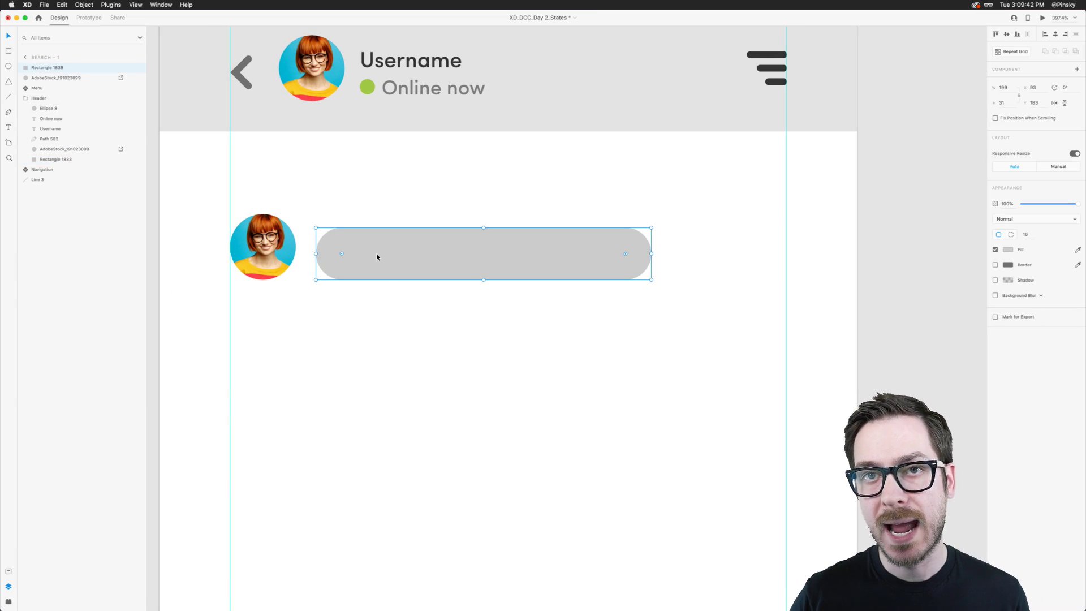
{"action": "key", "text": "t"}
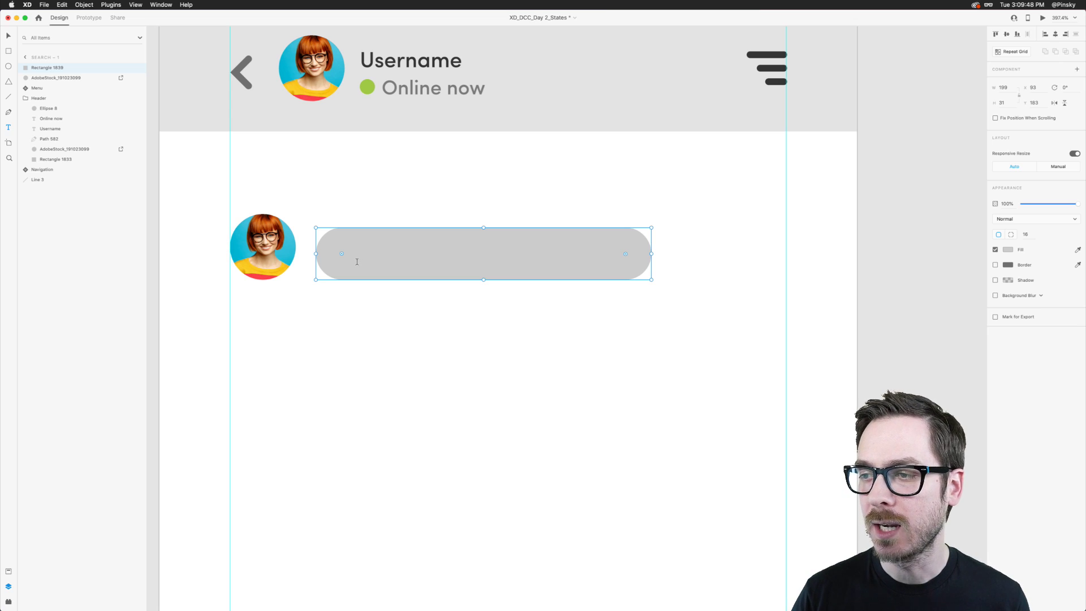
{"action": "left_click", "coordinate": [354, 264]}
{"action": "type", "text": "Down to grab"}
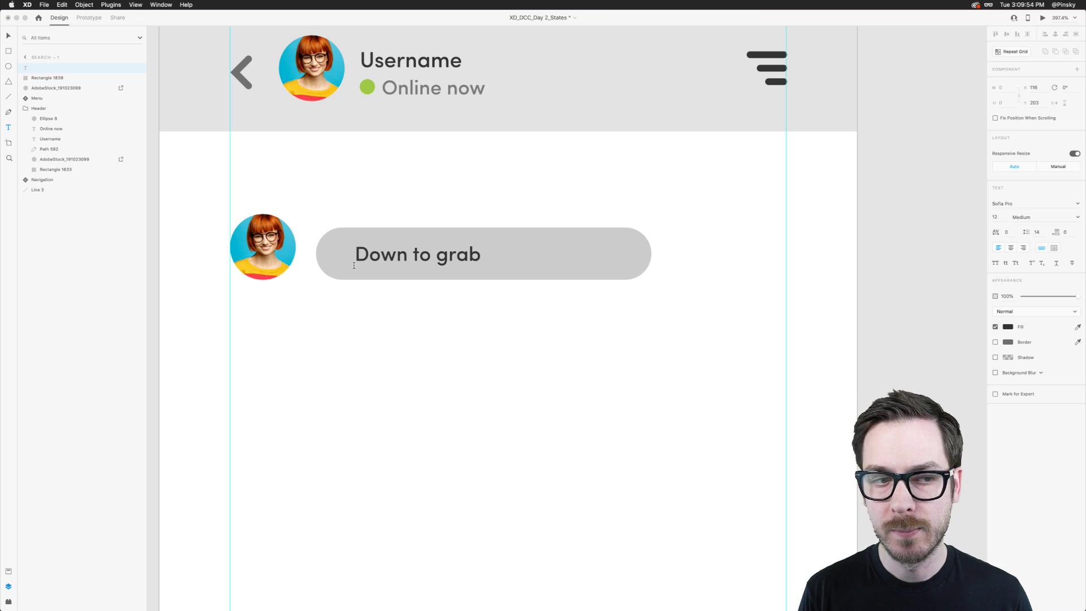
{"action": "type", "text": " sushi tonight?"}
{"action": "key", "text": "Escape"}
{"action": "left_click_drag", "start_coordinate": [385, 247], "coordinate": [373, 245]}
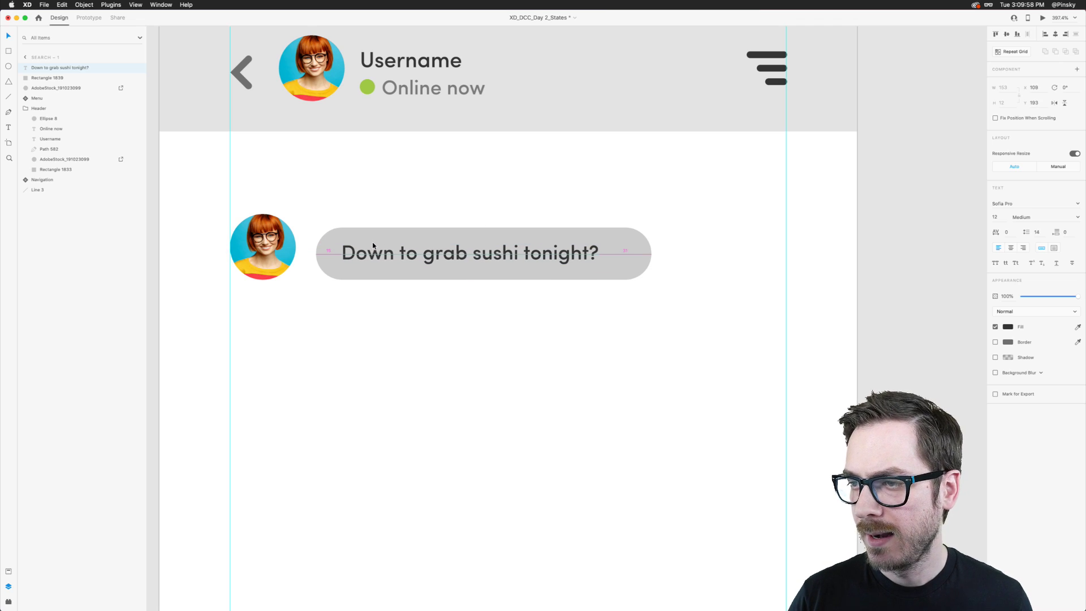
Check the text's margins inside the bubble and try narrowing the bubble to a width of 174.
{"action": "key", "text": "alt"}
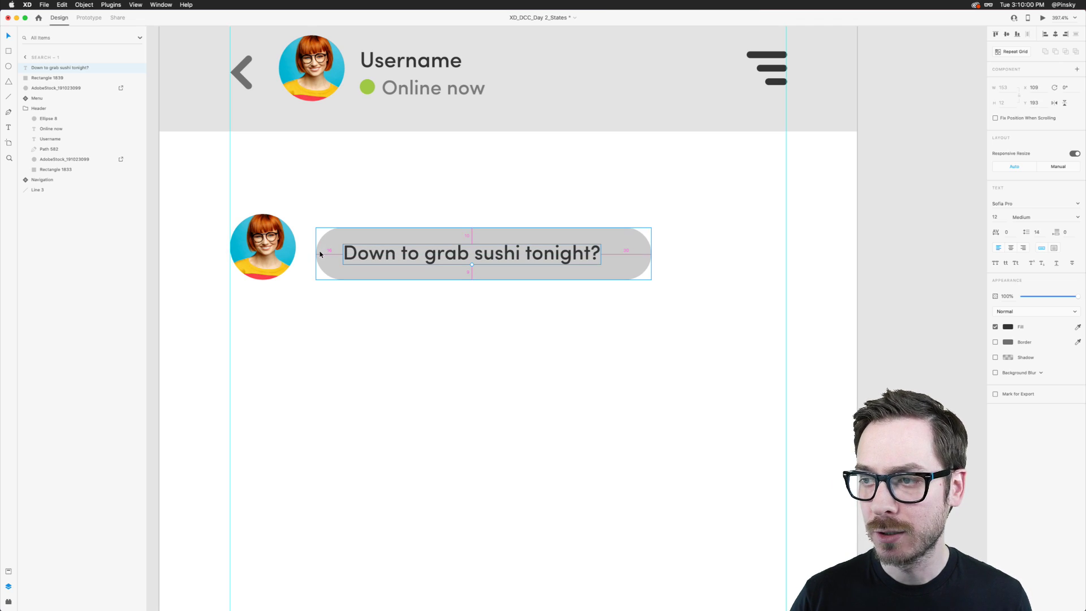
{"action": "left_click", "coordinate": [642, 255]}
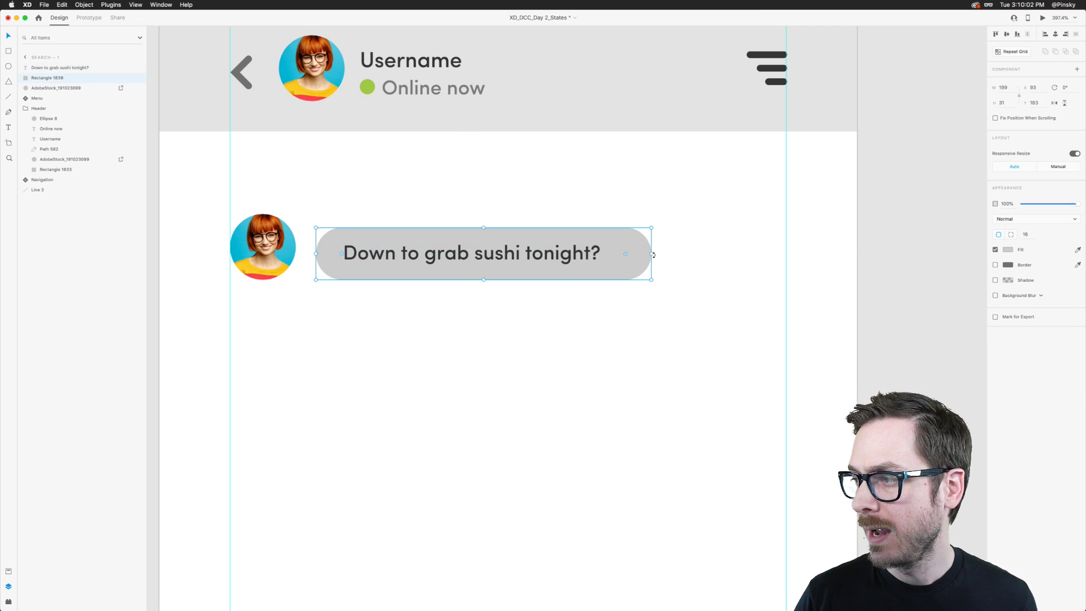
{"action": "left_click_drag", "start_coordinate": [653, 254], "coordinate": [632, 252]}
{"action": "left_click", "coordinate": [598, 253]}
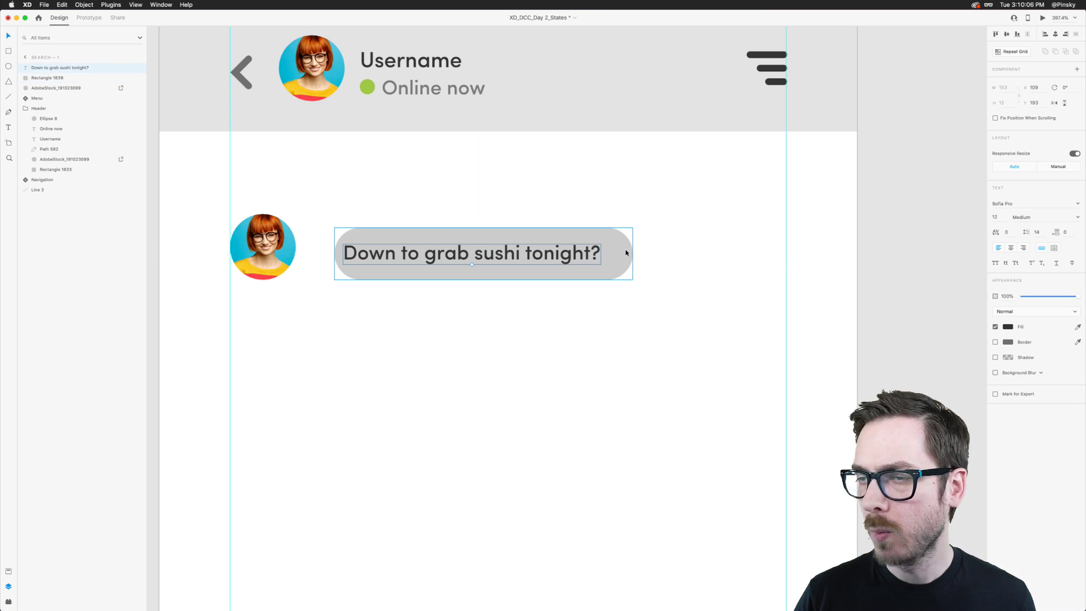
{"action": "left_click", "coordinate": [628, 253]}
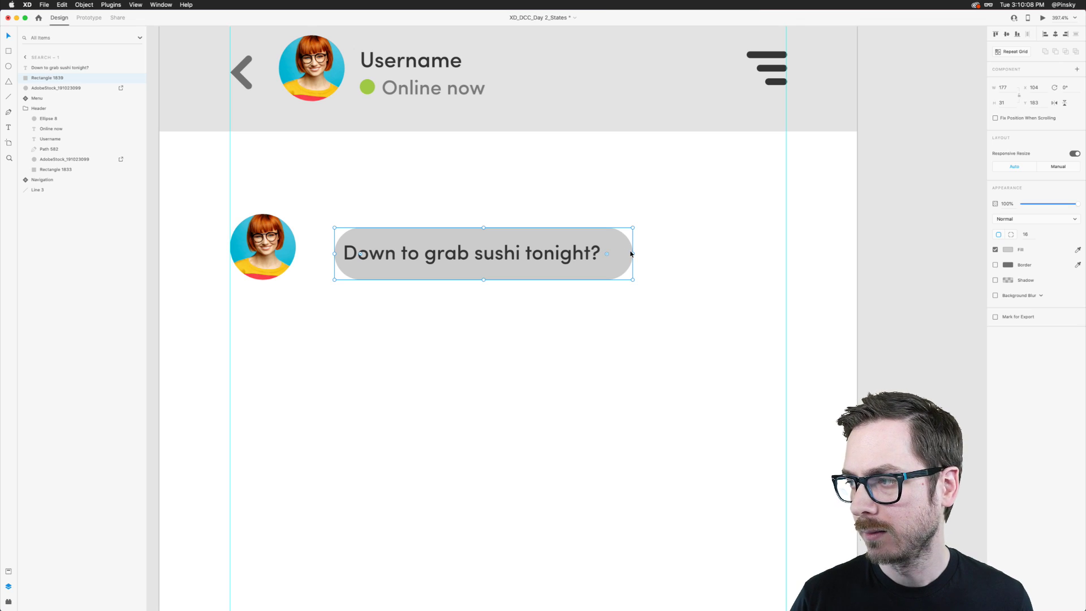
{"action": "left_click_drag", "start_coordinate": [632, 253], "coordinate": [628, 253]}
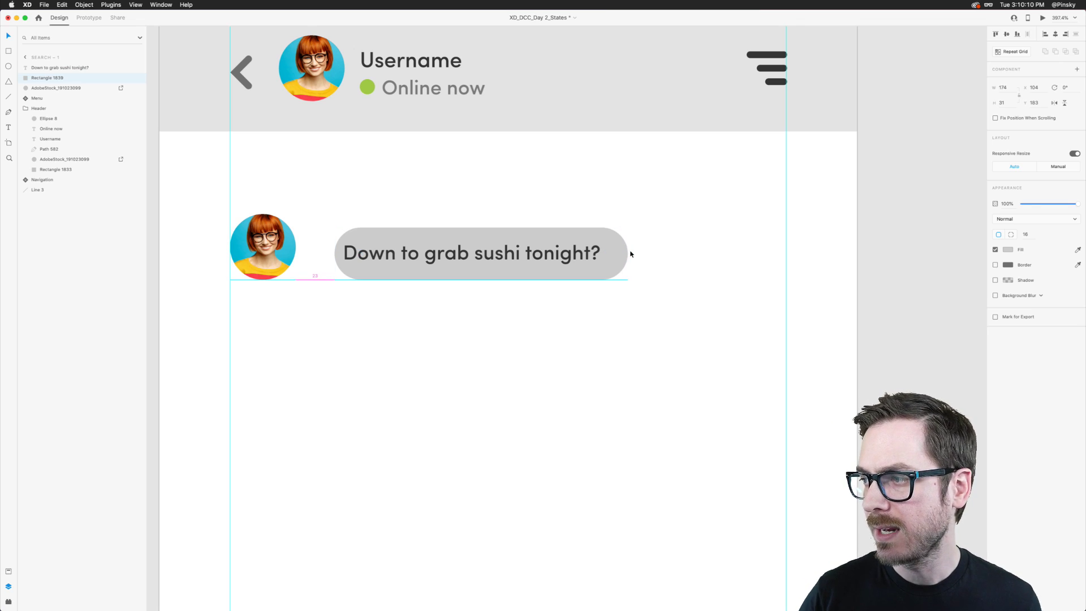
{"action": "key", "text": "super+z"}
{"action": "key", "text": "super+z"}
{"action": "key", "text": "super+z"}
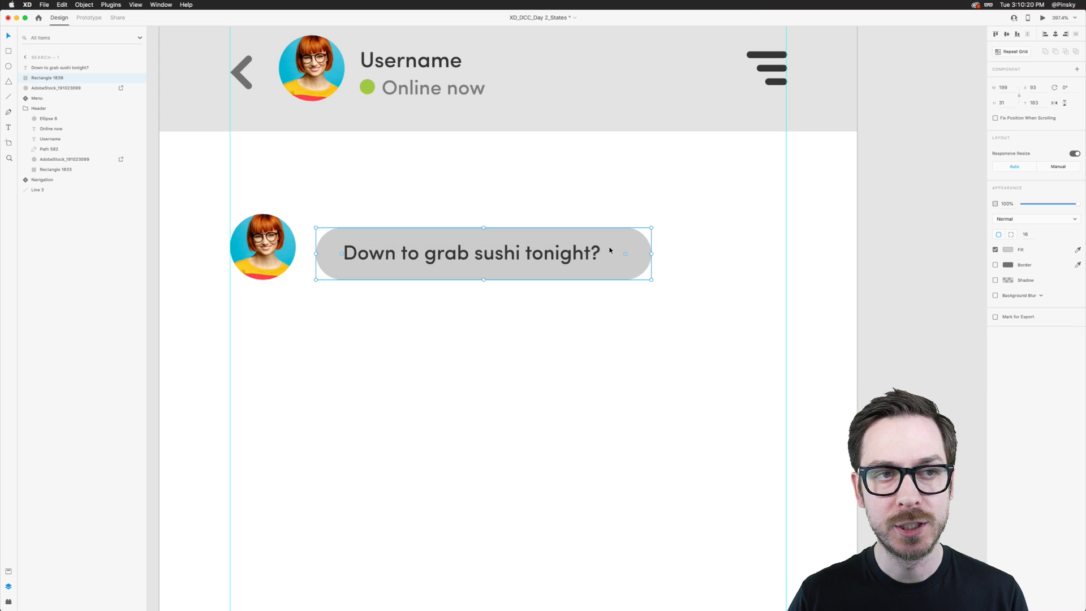
Lock the header's background rectangle.
{"action": "scroll", "coordinate": [582, 246], "scroll_direction": "up", "scroll_amount": 3}
{"action": "left_click", "coordinate": [558, 96]}
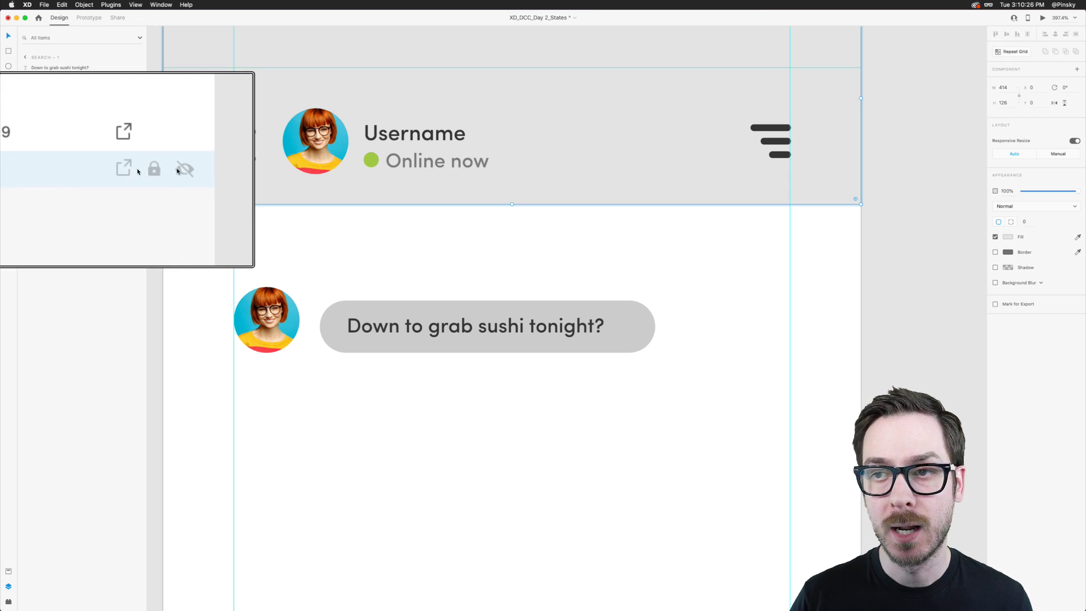
{"action": "left_click", "coordinate": [129, 170]}
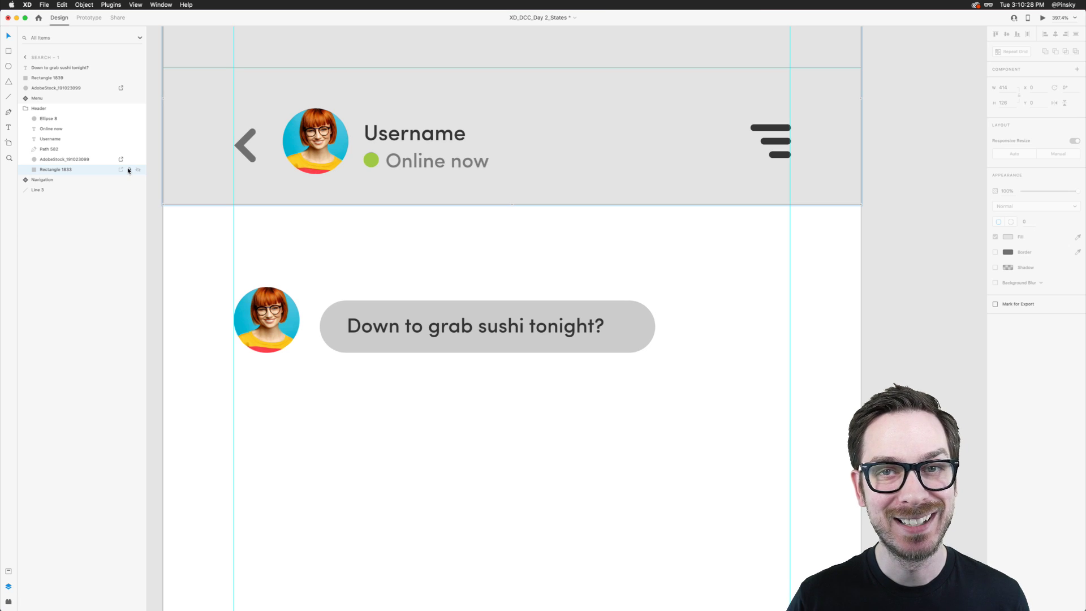
Group the message bubble with its "Down to grab sushi tonight?" text and name the group "Their Chat".
{"action": "left_click", "coordinate": [432, 337]}
{"action": "scroll", "coordinate": [428, 333], "scroll_direction": "down", "scroll_amount": 3}
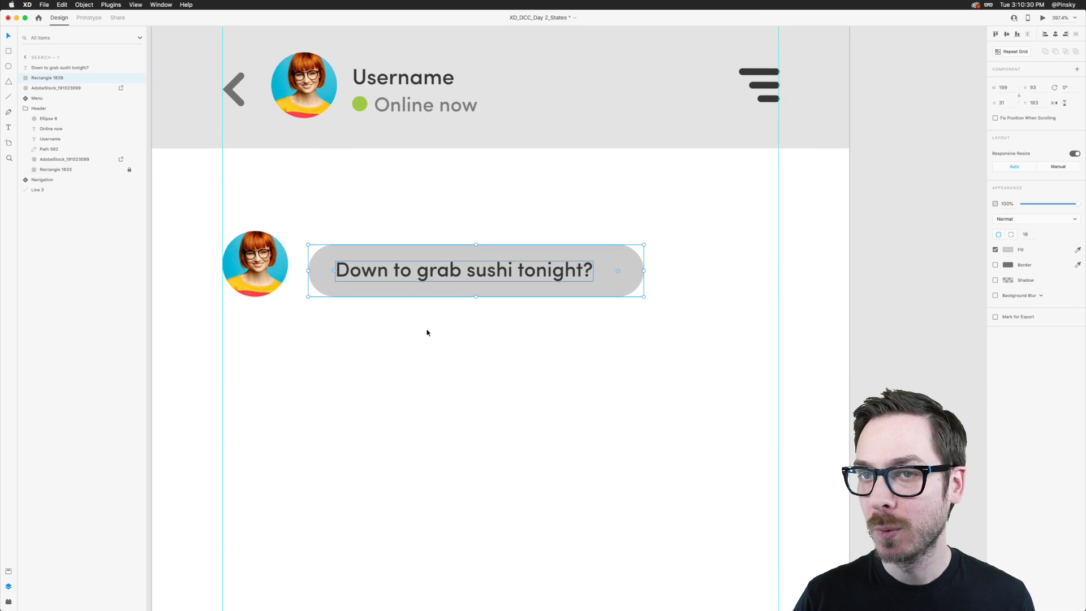
{"action": "left_click", "coordinate": [408, 267]}
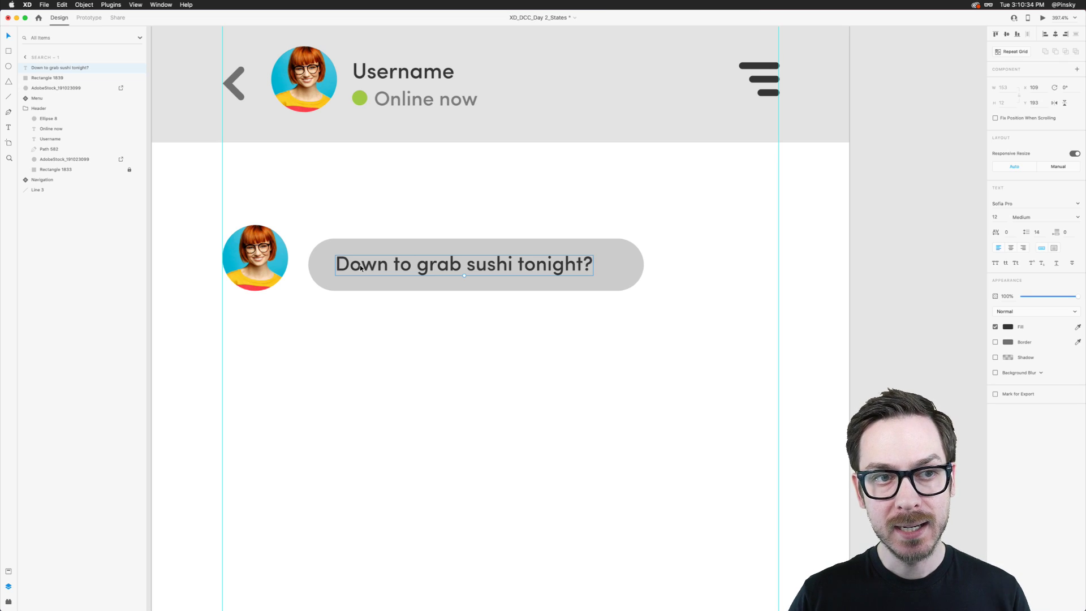
{"action": "left_click", "coordinate": [620, 252], "text": "shift"}
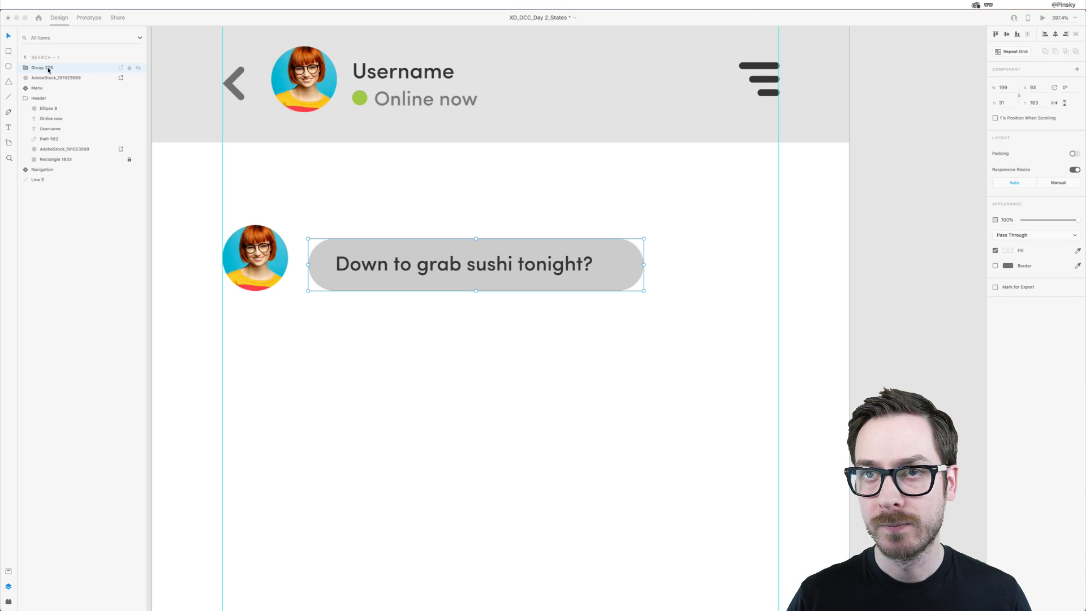
{"action": "left_click", "coordinate": [62, 67]}
{"action": "double_click", "coordinate": [40, 68]}
{"action": "type", "text": "Chat"}
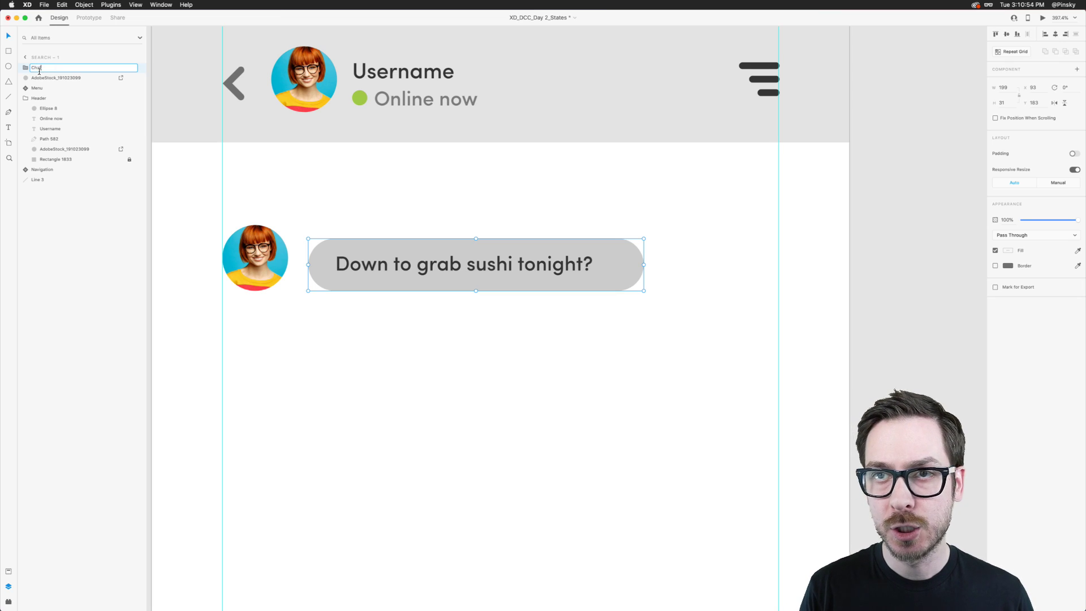
{"action": "type", "text": "Their"}
{"action": "key", "text": "Return"}
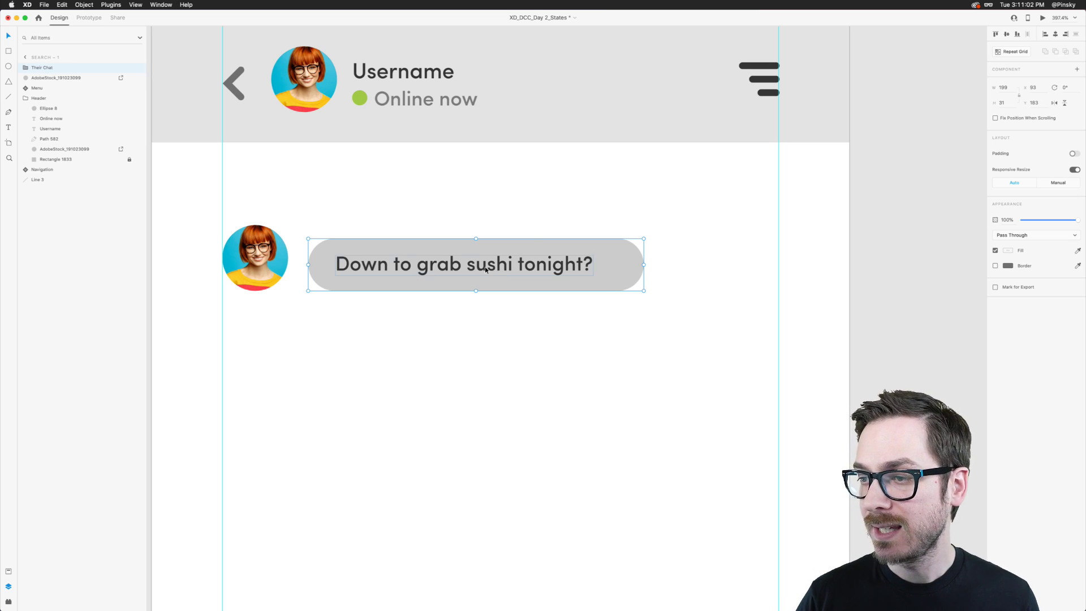
Enable padding on the Their Chat group and set its right padding to 16.
{"action": "scroll", "coordinate": [488, 266], "scroll_direction": "up", "scroll_amount": 3}
{"action": "scroll", "coordinate": [489, 266], "scroll_direction": "up", "scroll_amount": 2}
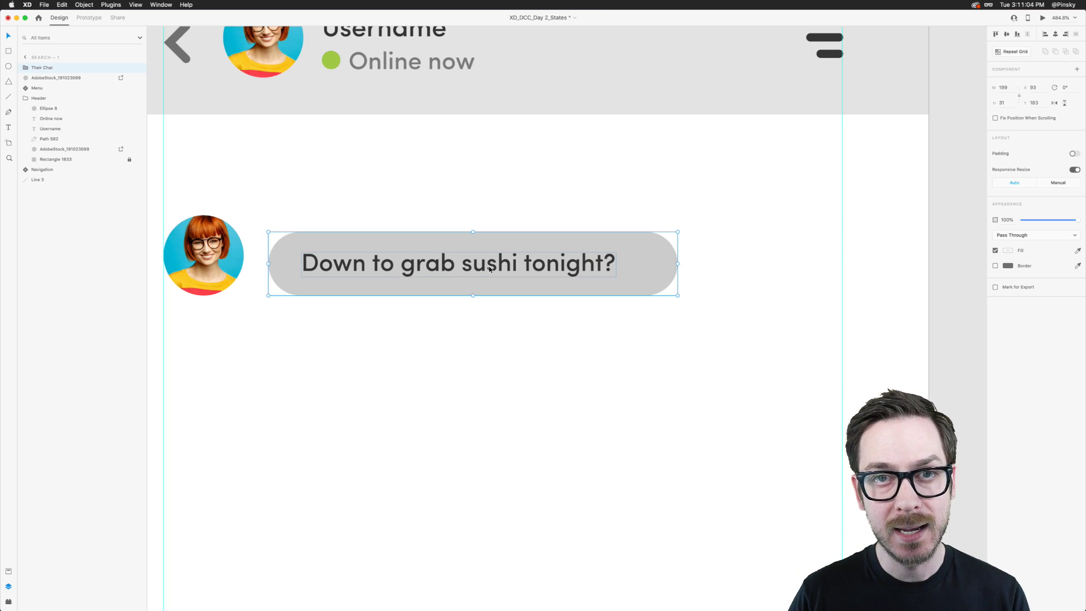
{"action": "left_click", "coordinate": [1067, 151]}
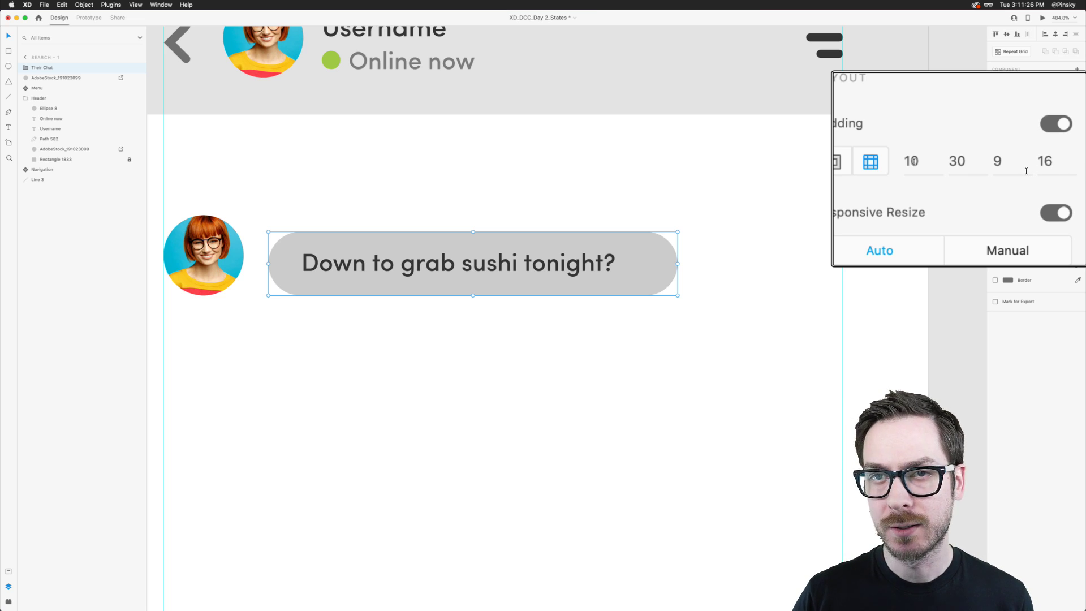
{"action": "key", "text": "Tab"}
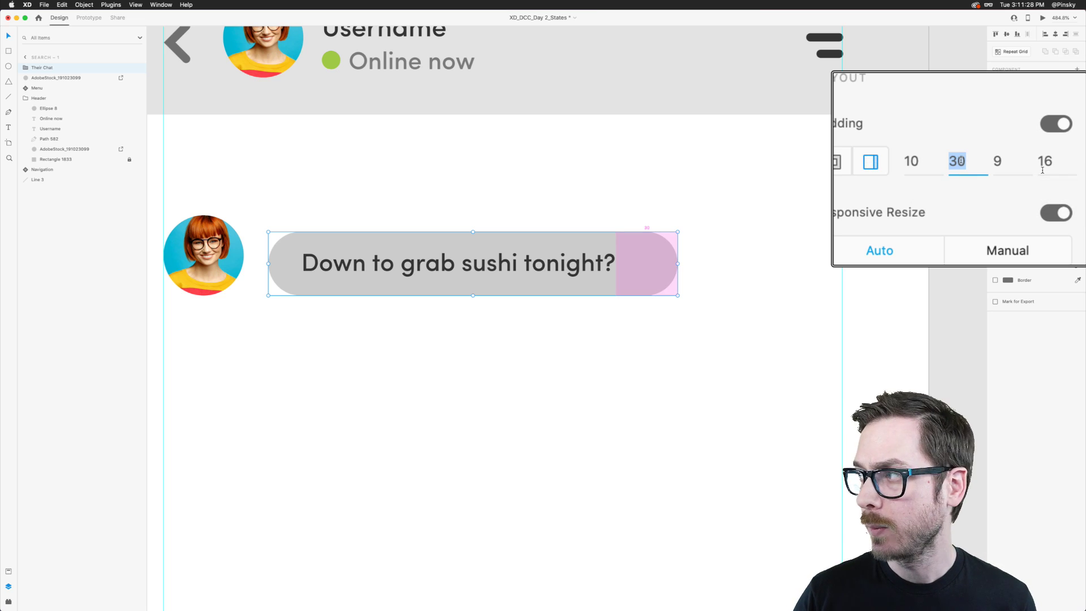
{"action": "type", "text": "16"}
{"action": "key", "text": "Return"}
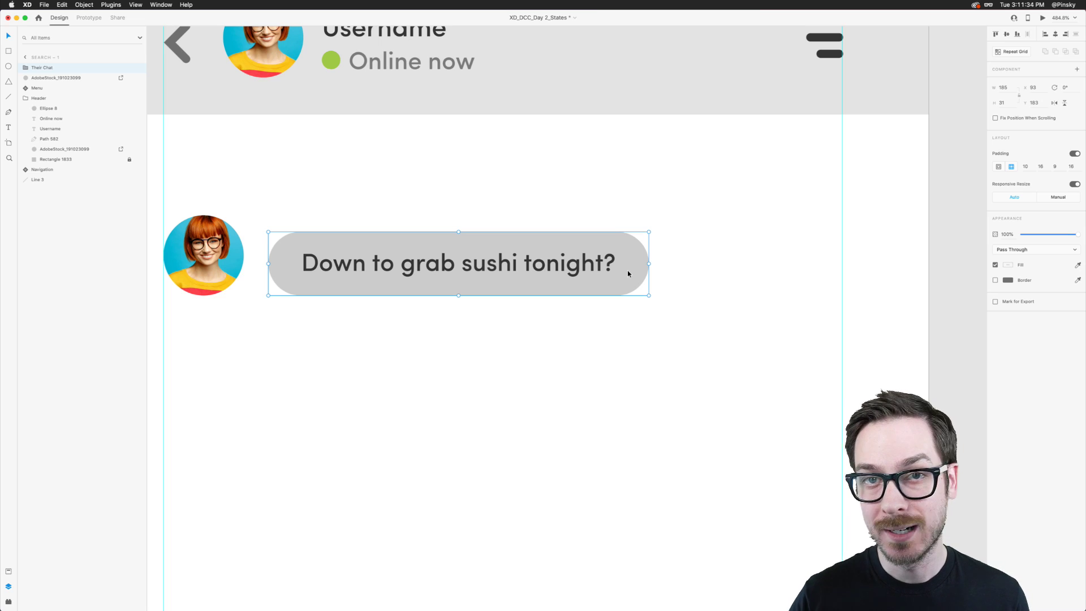
Test the bubble's padding by replacing the message text with "Hello!", and undo the replacement.
{"action": "double_click", "coordinate": [420, 261]}
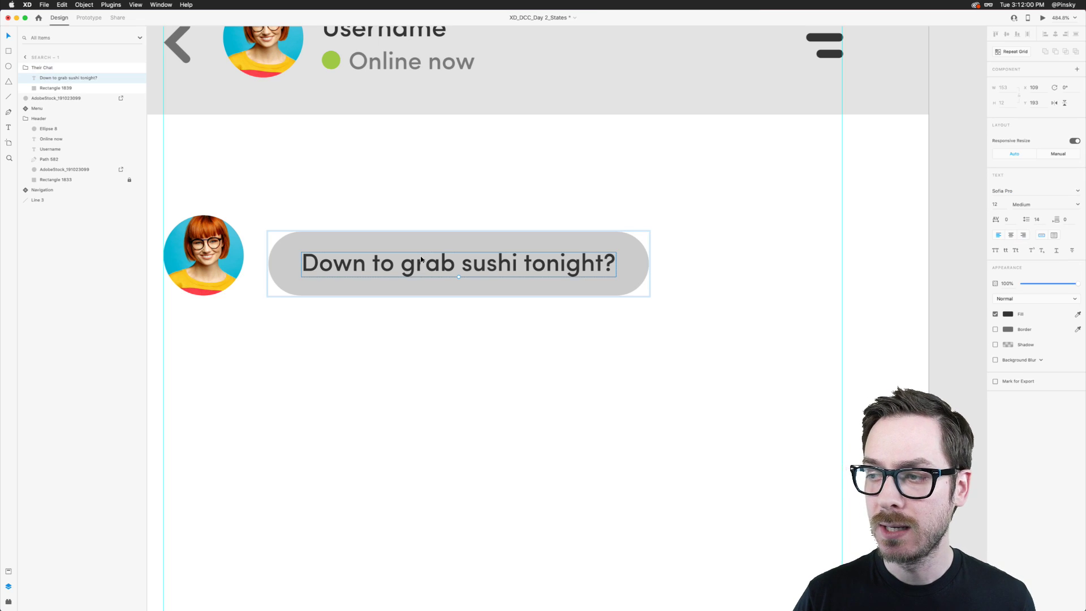
{"action": "key", "text": "Return"}
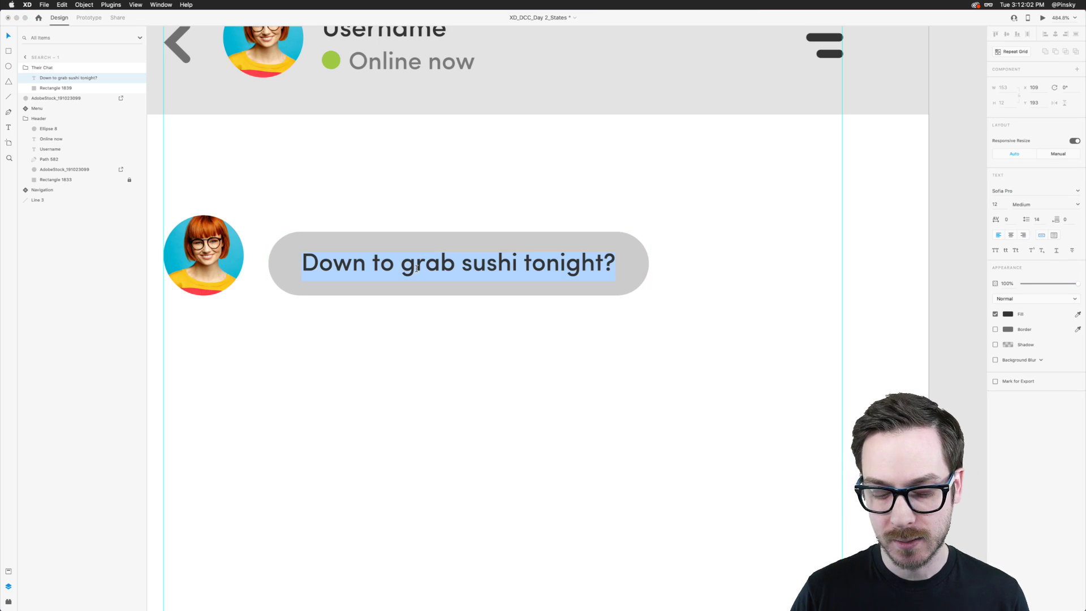
{"action": "type", "text": "Hello!]"}
{"action": "key", "text": "BackSpace"}
{"action": "key", "text": "Escape"}
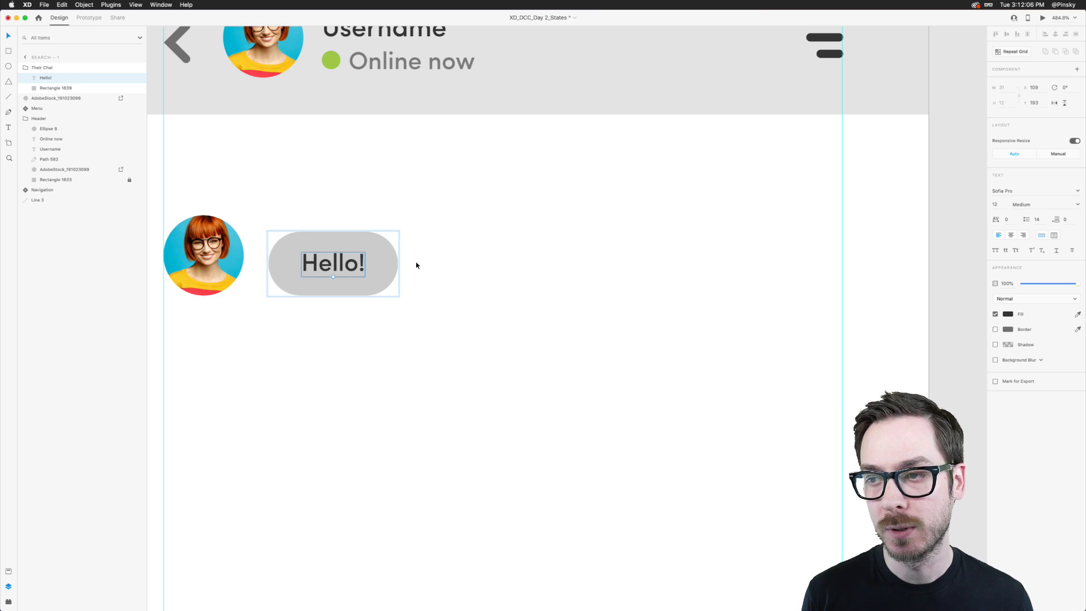
{"action": "key", "text": "super+z"}
{"action": "scroll", "coordinate": [461, 209], "scroll_direction": "left", "scroll_amount": 2}
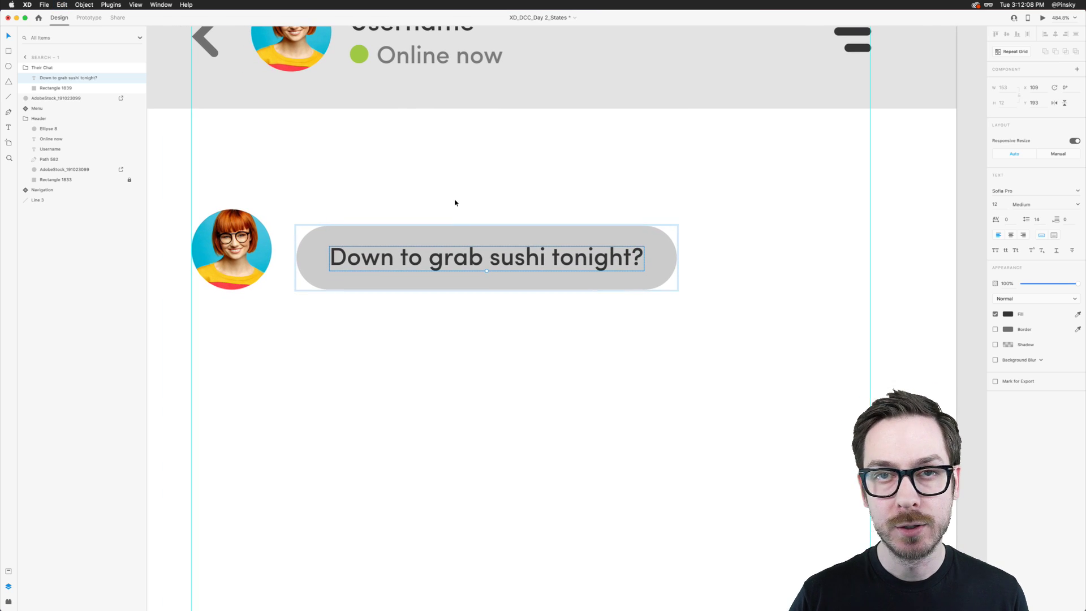
Rename the photo beside the bubble "Their Profile" and move it into the Their Chat group, between the text and the rectangle.
{"action": "left_click", "coordinate": [453, 203]}
{"action": "left_click", "coordinate": [237, 245]}
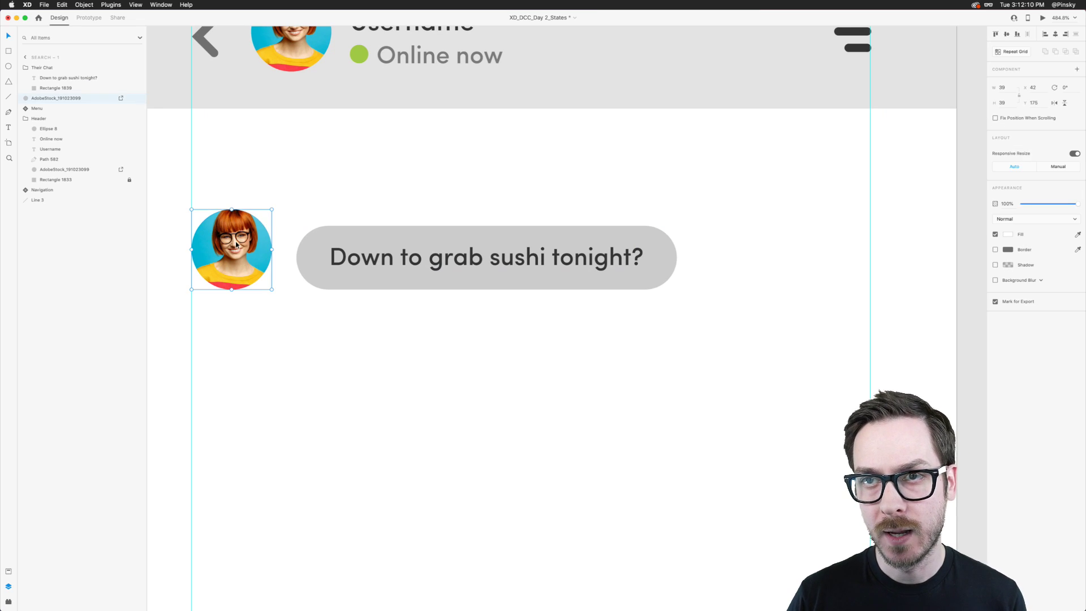
{"action": "double_click", "coordinate": [32, 99]}
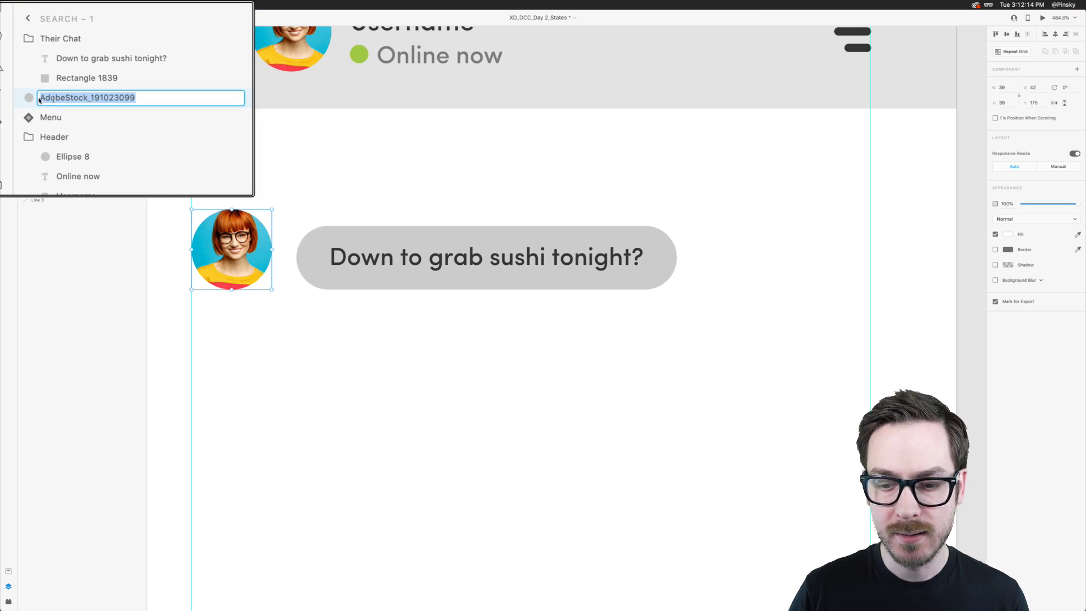
{"action": "type", "text": "Their Profio"}
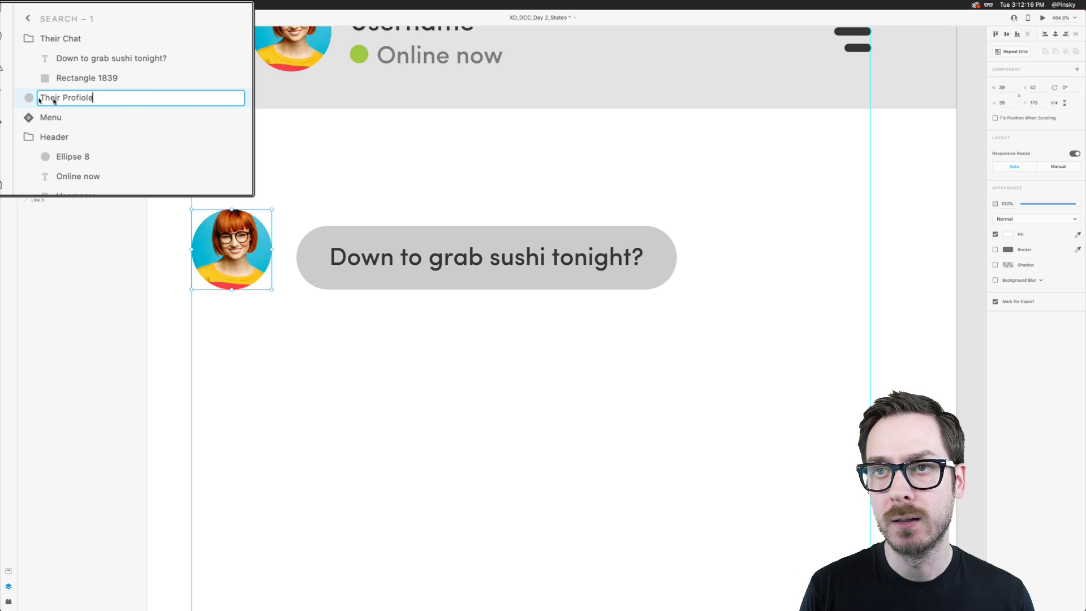
{"action": "key", "text": "BackSpace"}
{"action": "type", "text": "le"}
{"action": "key", "text": "Return"}
{"action": "left_click_drag", "start_coordinate": [45, 100], "coordinate": [47, 89]}
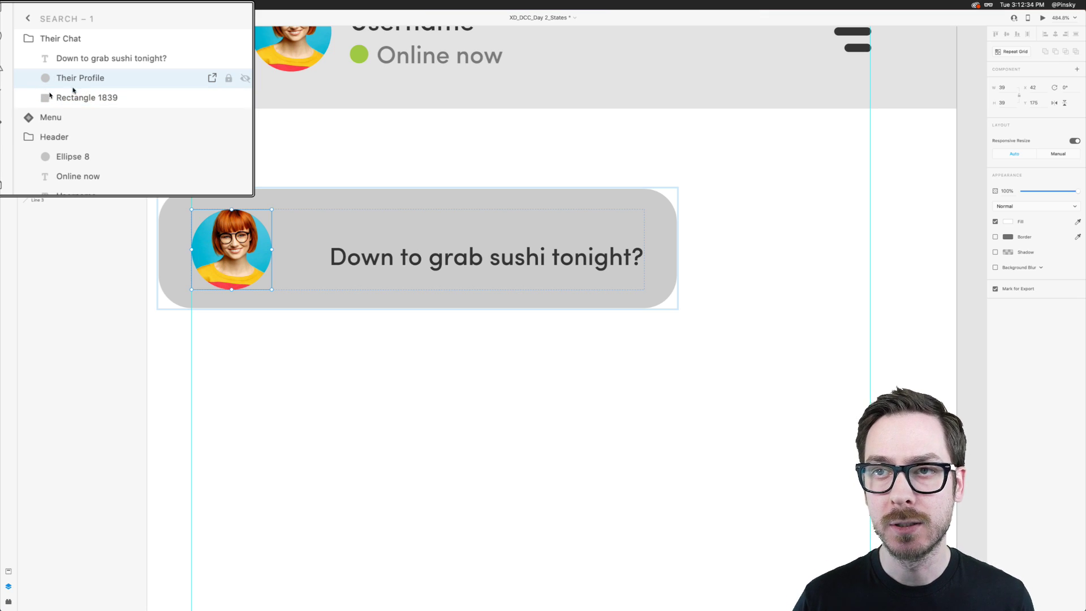
Group the Their Profile photo with the bubble's rectangle and name the nested group "Background".
{"action": "left_click", "coordinate": [88, 99], "text": "shift"}
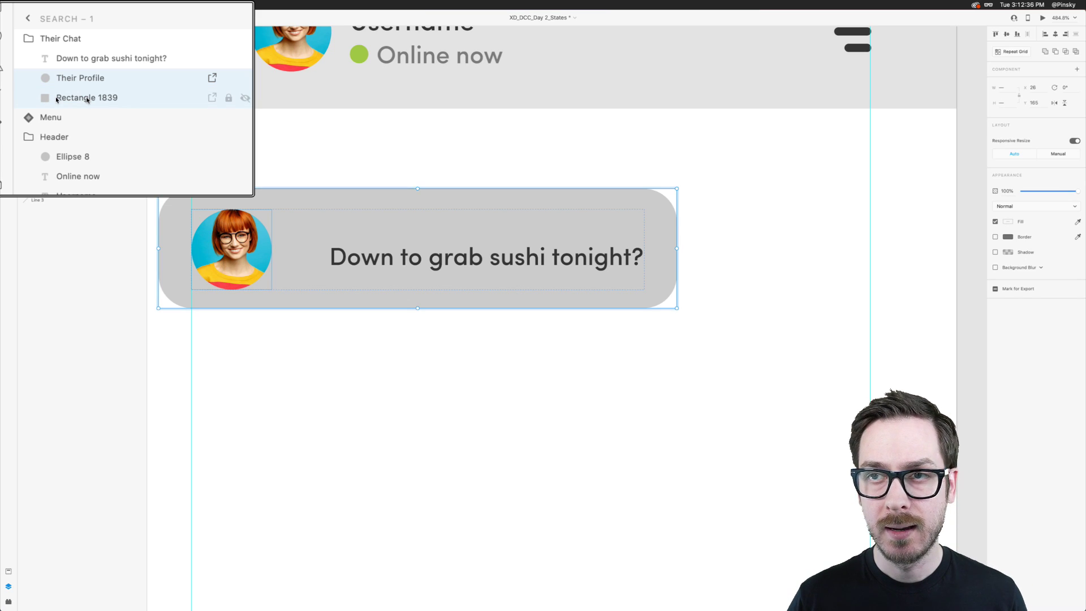
{"action": "key", "text": "super+g"}
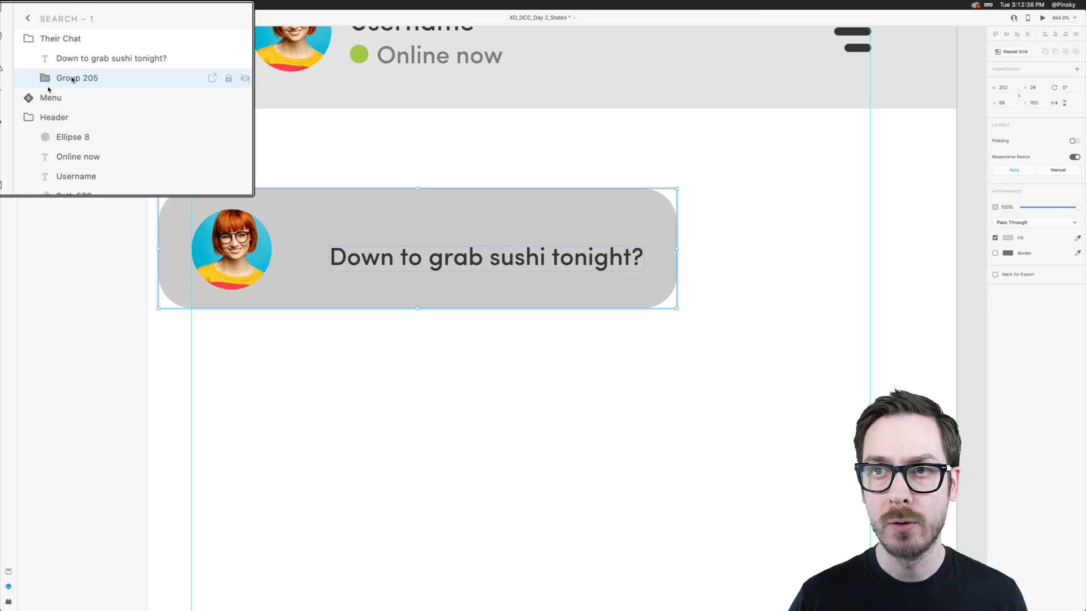
{"action": "double_click", "coordinate": [72, 77]}
{"action": "type", "text": "Background"}
{"action": "key", "text": "Return"}
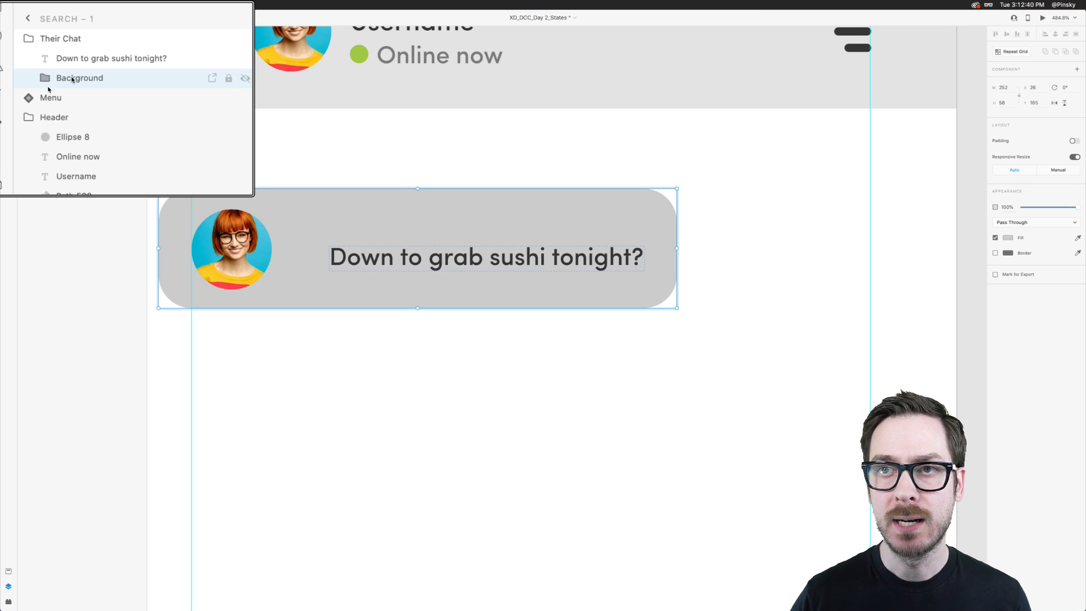
Resize the bubble's rectangle inside the Background group to about 184 by 33 so it surrounds only the message text.
{"action": "left_click", "coordinate": [34, 80]}
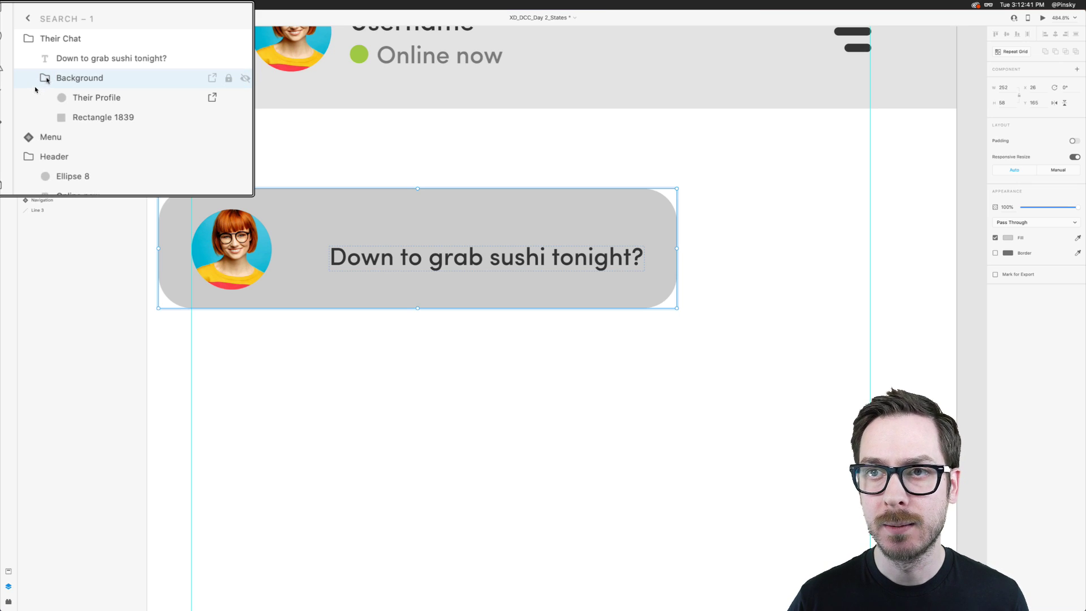
{"action": "left_click", "coordinate": [108, 118]}
{"action": "left_click_drag", "start_coordinate": [158, 248], "coordinate": [294, 249]}
{"action": "left_click_drag", "start_coordinate": [486, 190], "coordinate": [486, 224]}
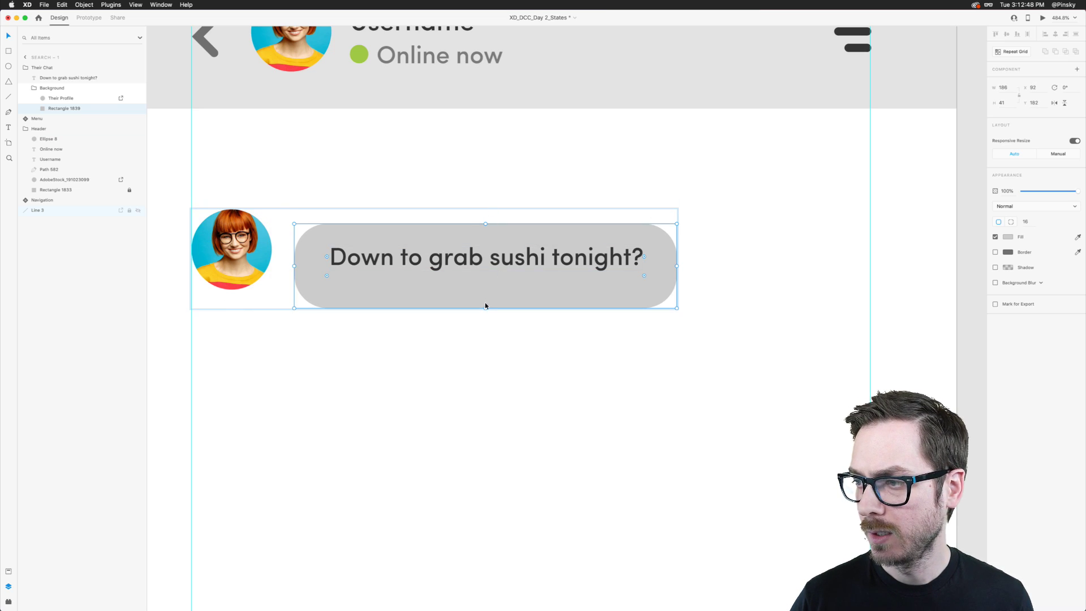
{"action": "left_click_drag", "start_coordinate": [485, 305], "coordinate": [485, 292]}
{"action": "left_click", "coordinate": [334, 258]}
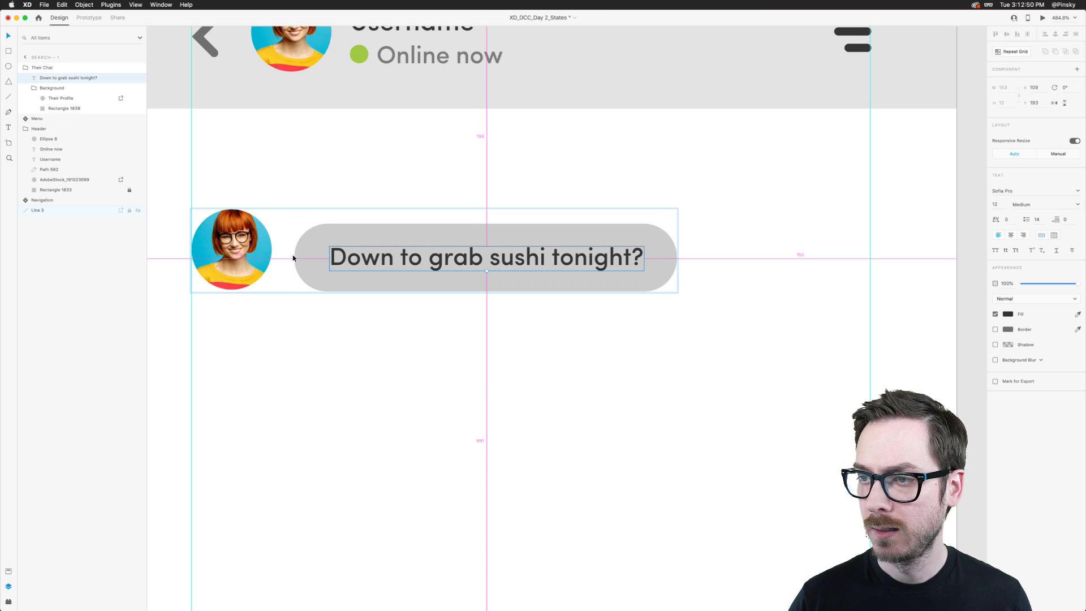
{"action": "left_click", "coordinate": [302, 257]}
{"action": "double_click", "coordinate": [303, 257]}
{"action": "left_click_drag", "start_coordinate": [294, 259], "coordinate": [298, 259]}
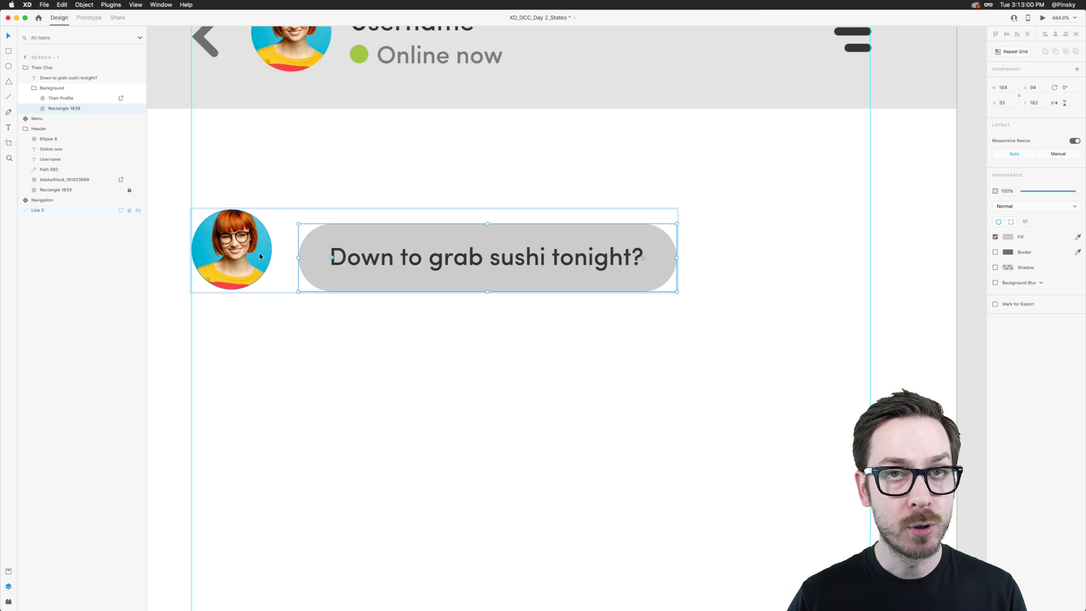
{"action": "left_click", "coordinate": [71, 89]}
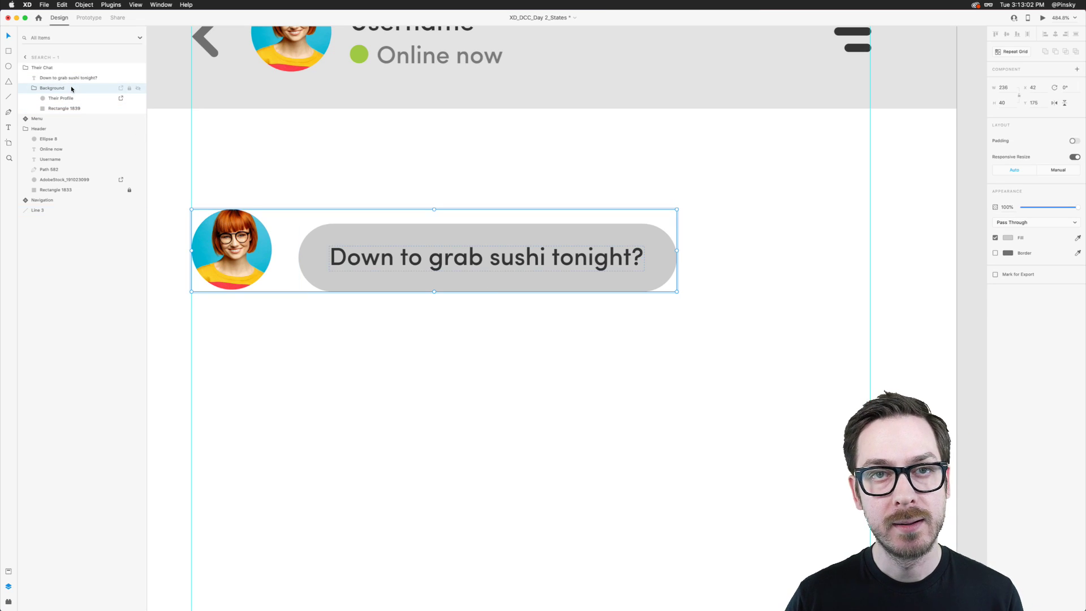
{"action": "left_click", "coordinate": [391, 163]}
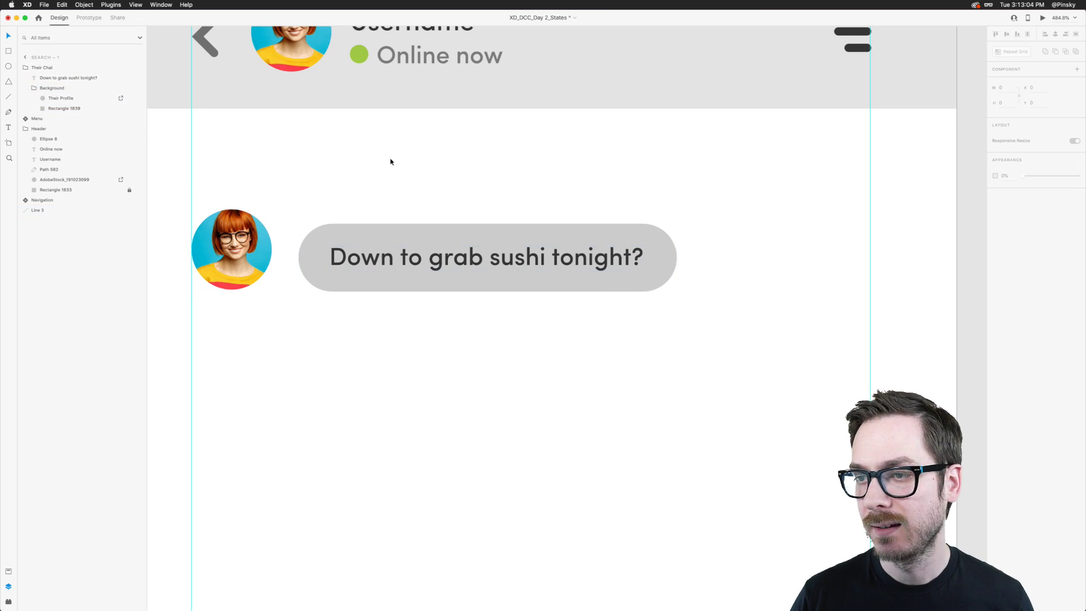
Copy the message text and its bubble rectangle without the photo, and place the duplicate directly below the original at Y 264.
{"action": "scroll", "coordinate": [391, 162], "scroll_direction": "down", "scroll_amount": 5}
{"action": "double_click", "coordinate": [397, 187]}
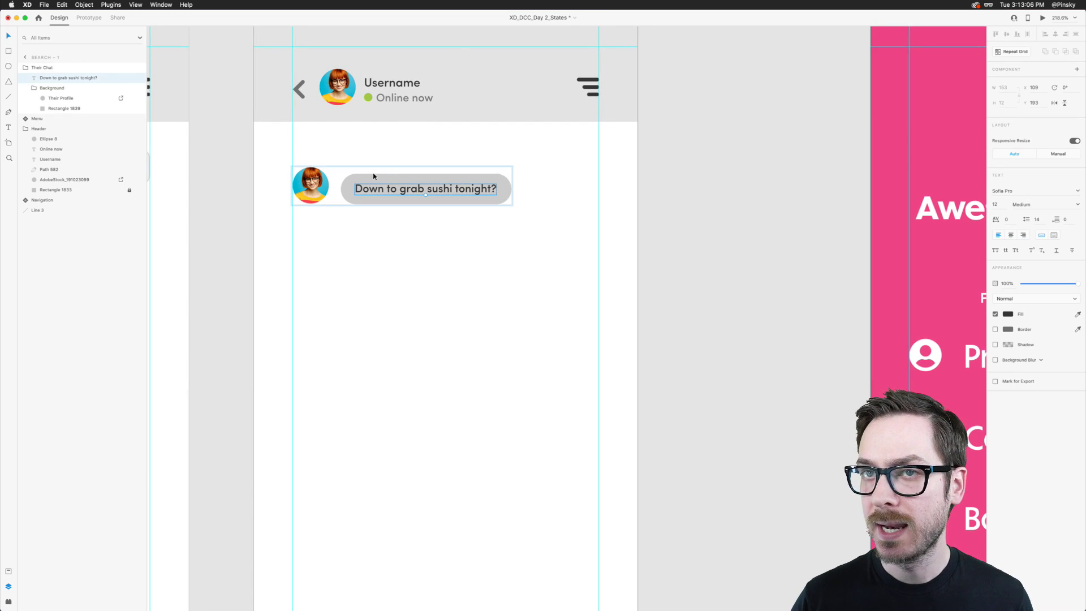
{"action": "left_click", "coordinate": [68, 108]}
{"action": "key", "text": "super+v"}
{"action": "left_click_drag", "start_coordinate": [409, 190], "coordinate": [421, 266]}
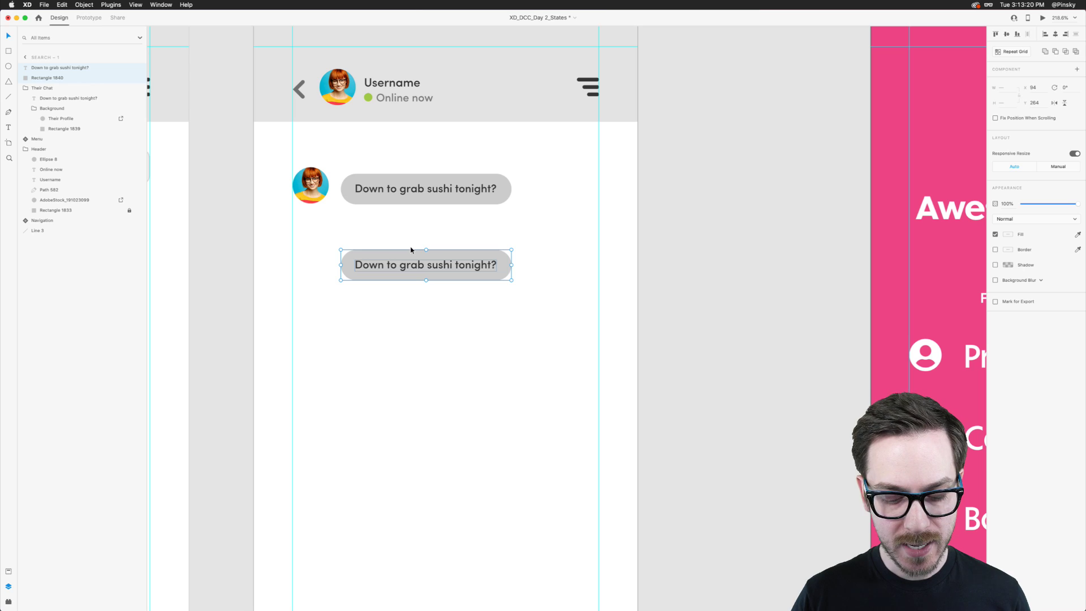
Group the duplicated bubble and text and name the group "Your Chat".
{"action": "key", "text": "super+g"}
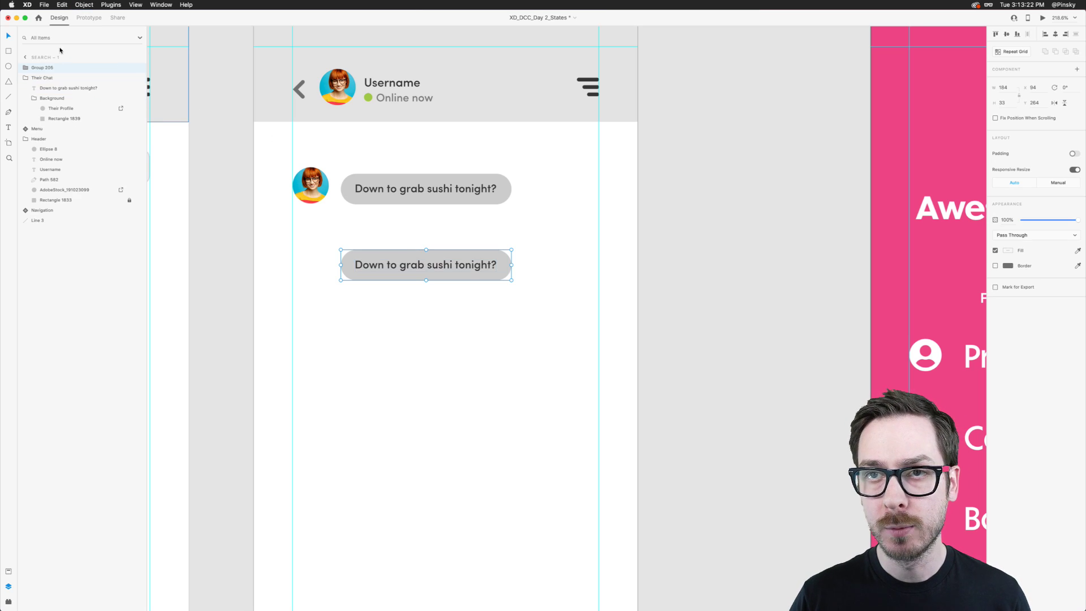
{"action": "double_click", "coordinate": [43, 68]}
{"action": "type", "text": "Y"}
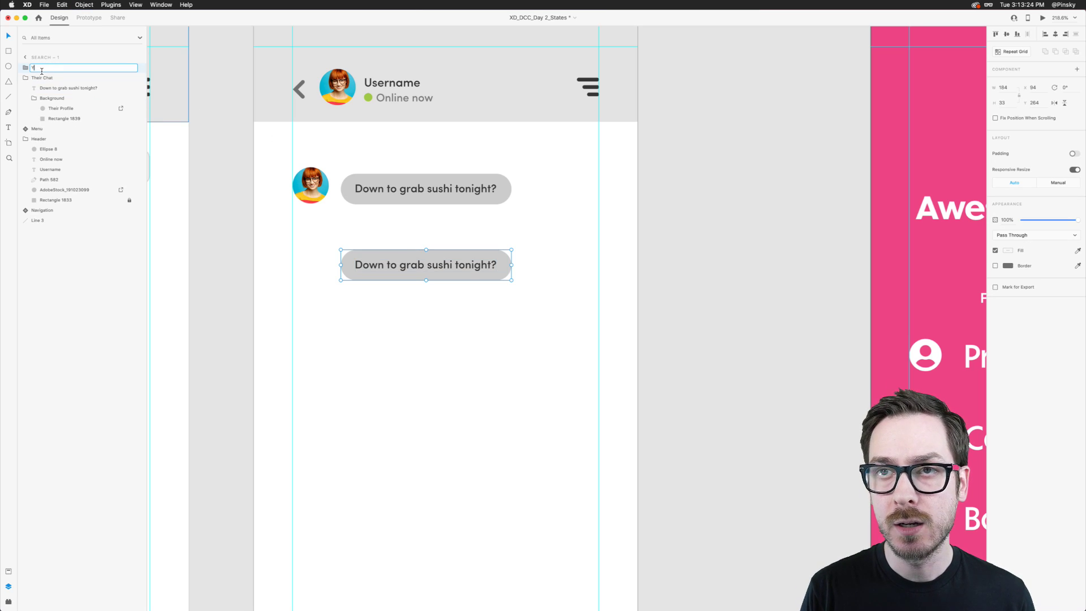
{"action": "type", "text": "our Chat"}
{"action": "key", "text": "Return"}
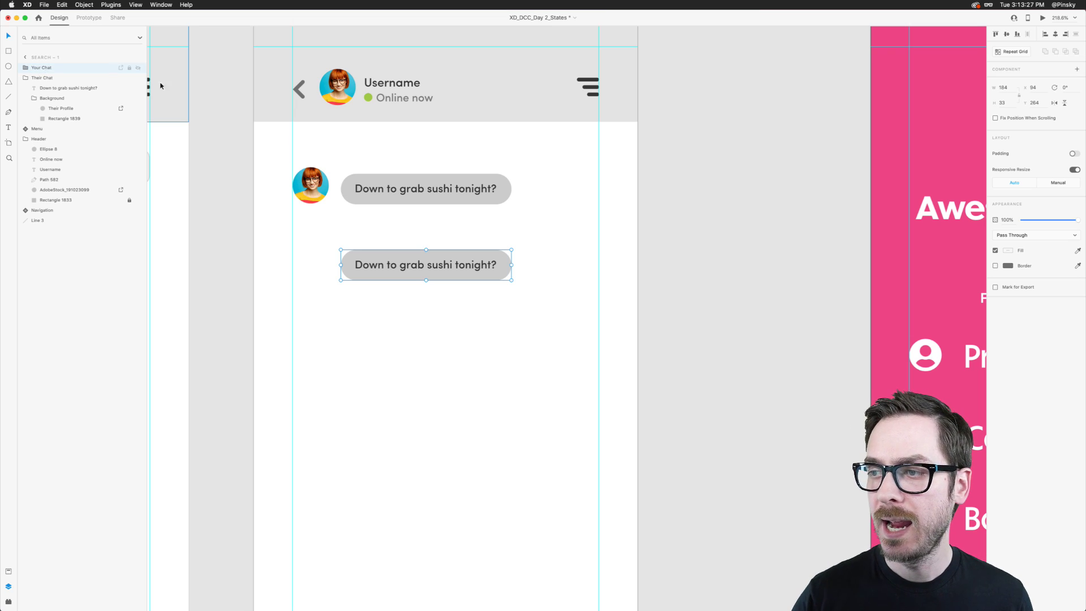
Fill the Your Chat bubble with the medium pink from the saved document colors and make its message text white.
{"action": "double_click", "coordinate": [502, 253]}
{"action": "key", "text": "super+shift+c"}
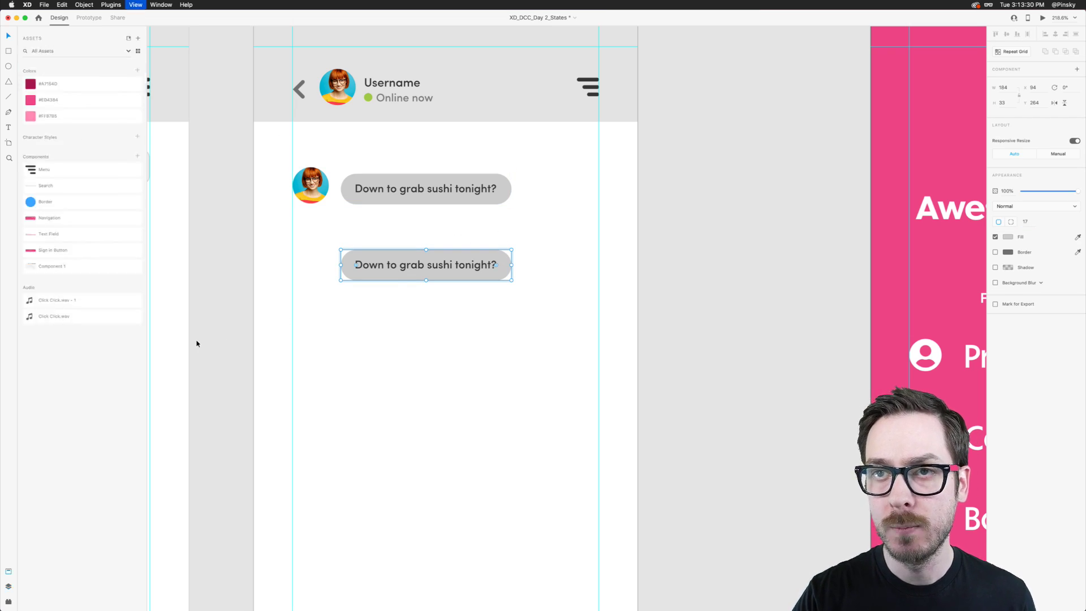
{"action": "left_click", "coordinate": [83, 101]}
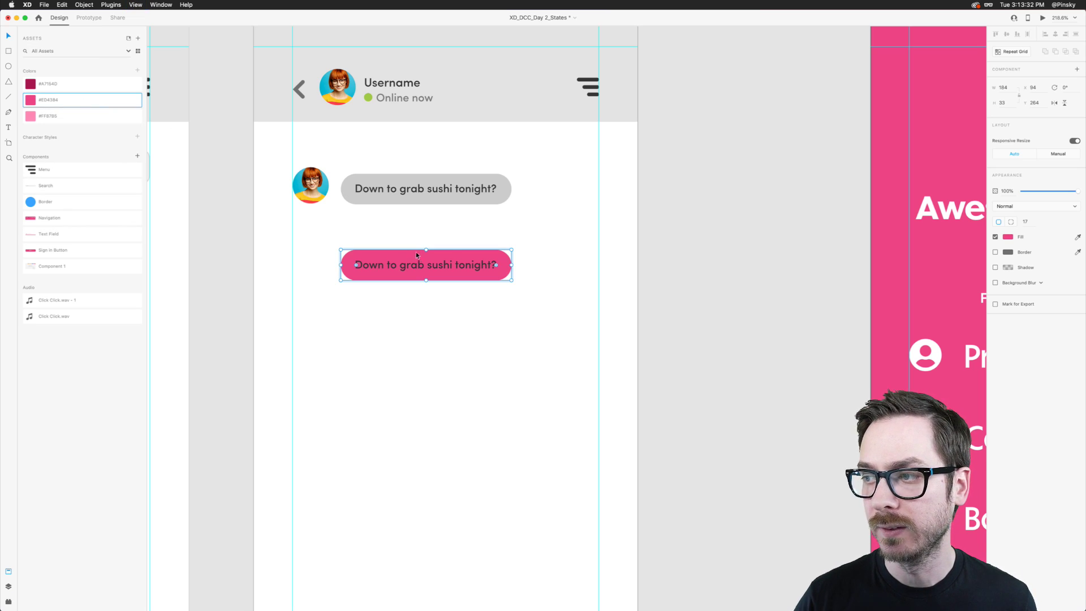
{"action": "left_click", "coordinate": [478, 266]}
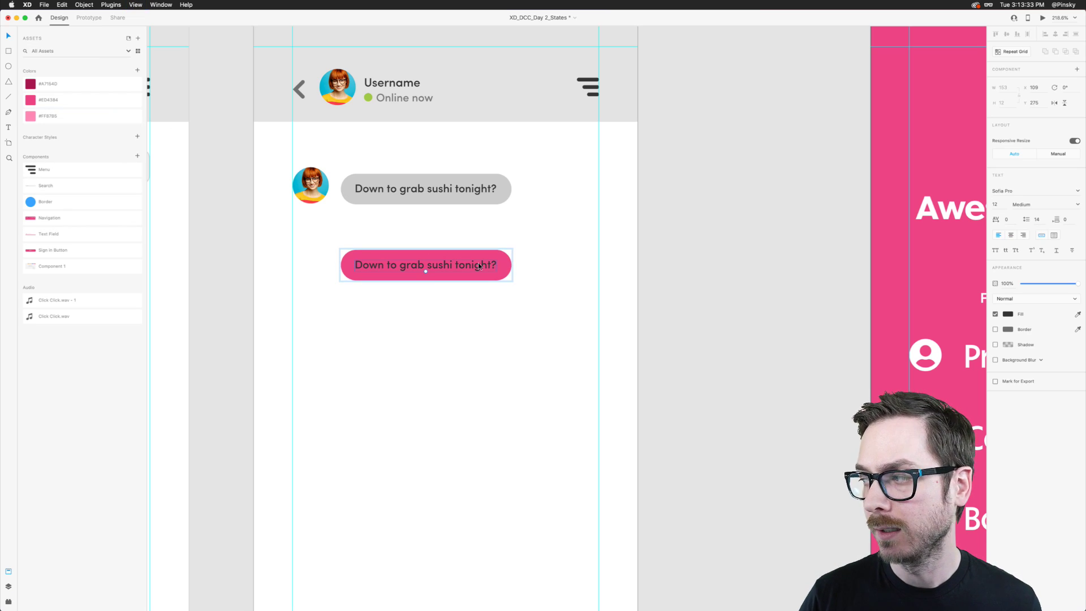
{"action": "left_click", "coordinate": [1008, 314]}
{"action": "left_click_drag", "start_coordinate": [905, 266], "coordinate": [888, 229]}
{"action": "left_click", "coordinate": [1038, 469]}
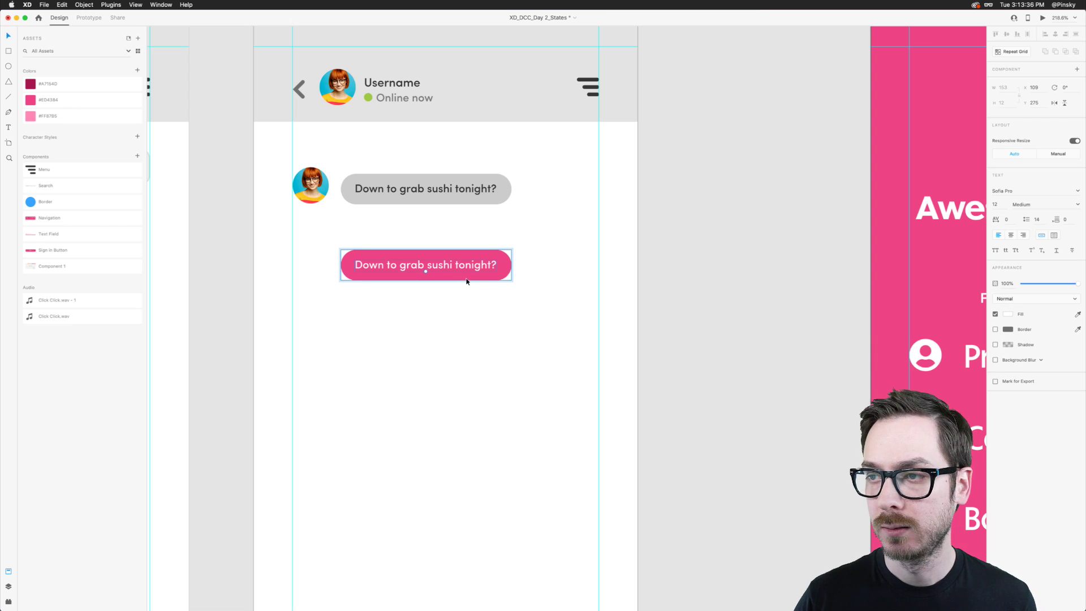
Move the Your Chat bubble sideways at the same height until its right edge meets the right margin guide.
{"action": "key", "text": "Escape"}
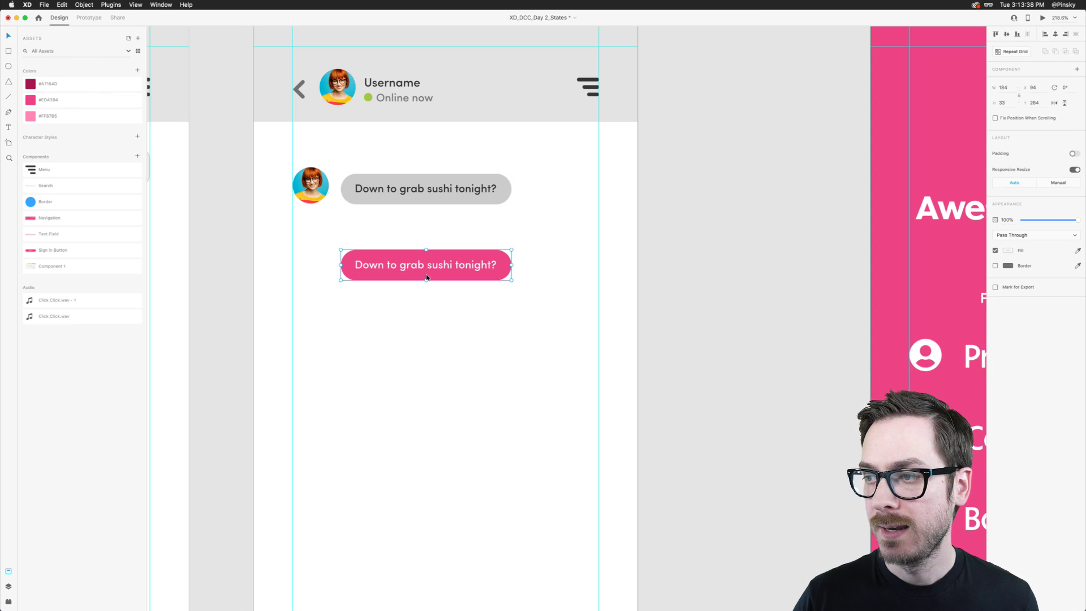
{"action": "key", "text": "super+y"}
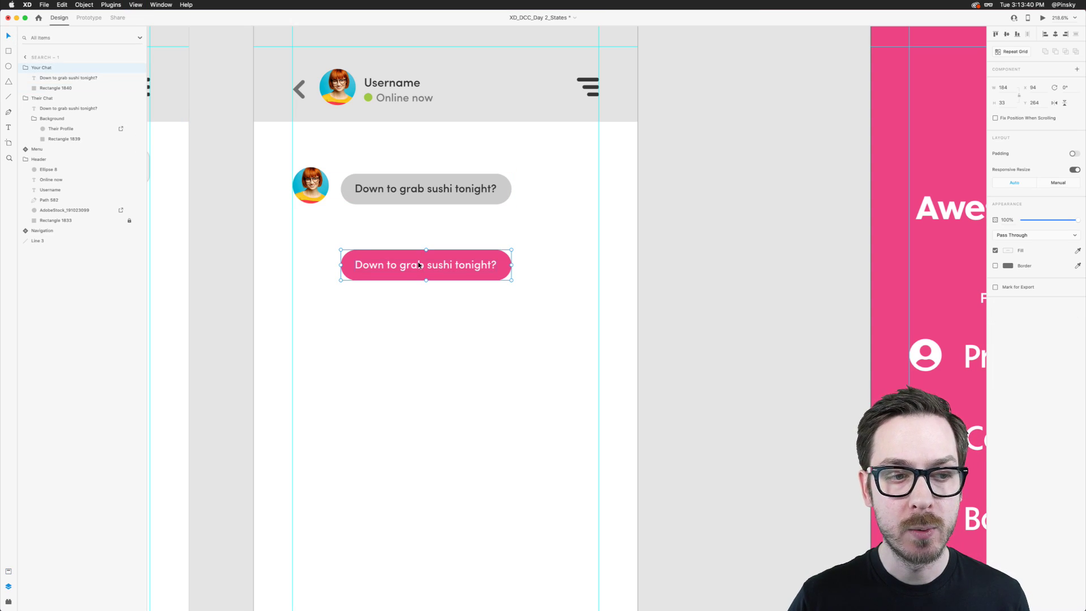
{"action": "left_click_drag", "start_coordinate": [419, 264], "coordinate": [507, 264]}
{"action": "double_click", "coordinate": [506, 265]}
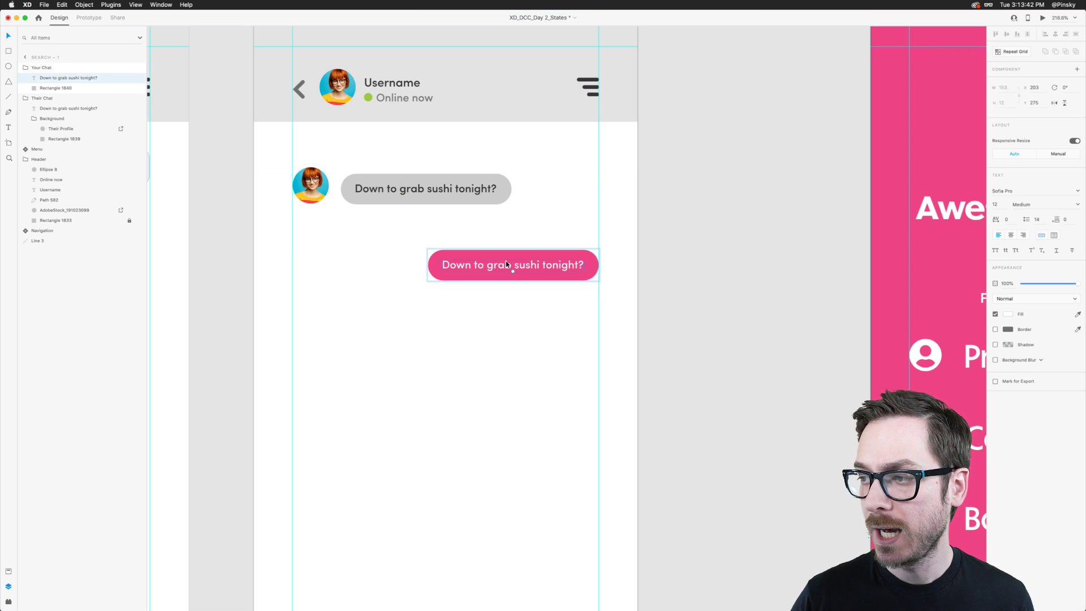
{"action": "key", "text": "Return"}
{"action": "type", "text": "Abso"}
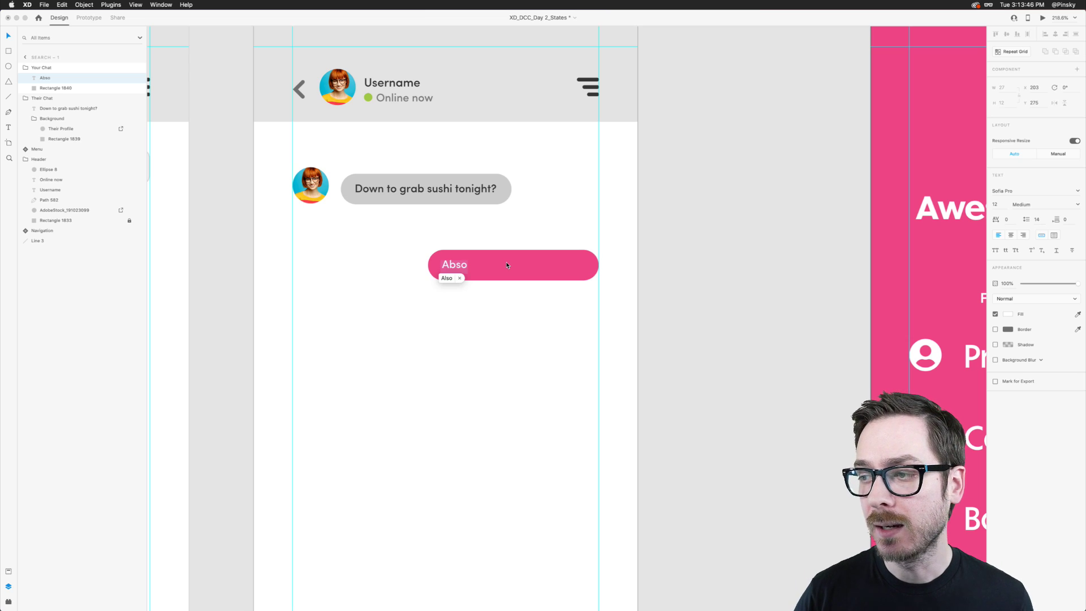
{"action": "key", "text": "super+z"}
{"action": "key", "text": "Escape"}
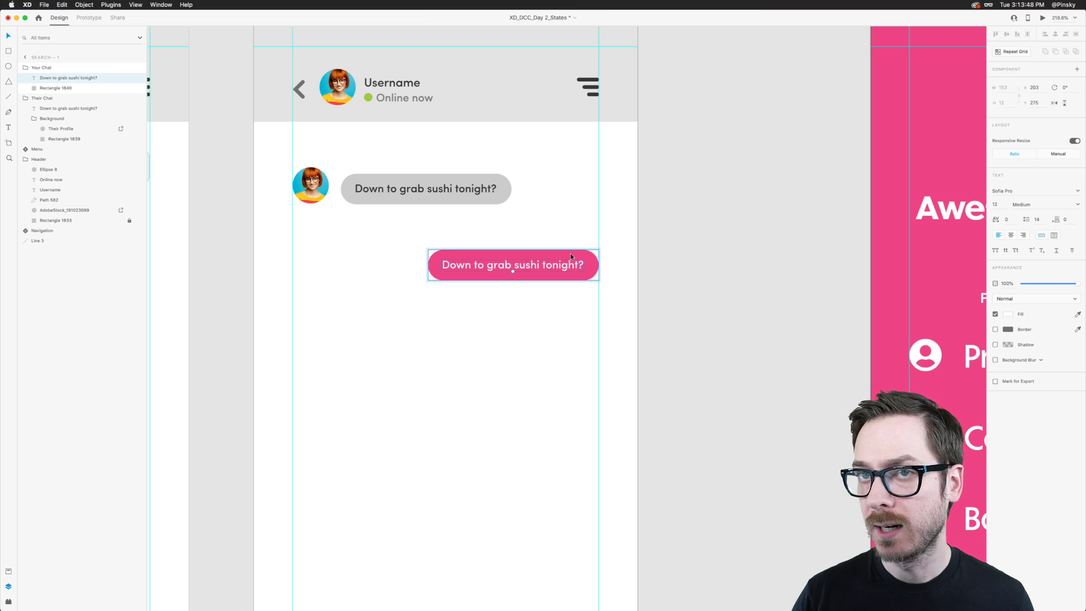
Enable Padding on the Your Chat group and set its left padding to 16.
{"action": "left_click", "coordinate": [120, 68]}
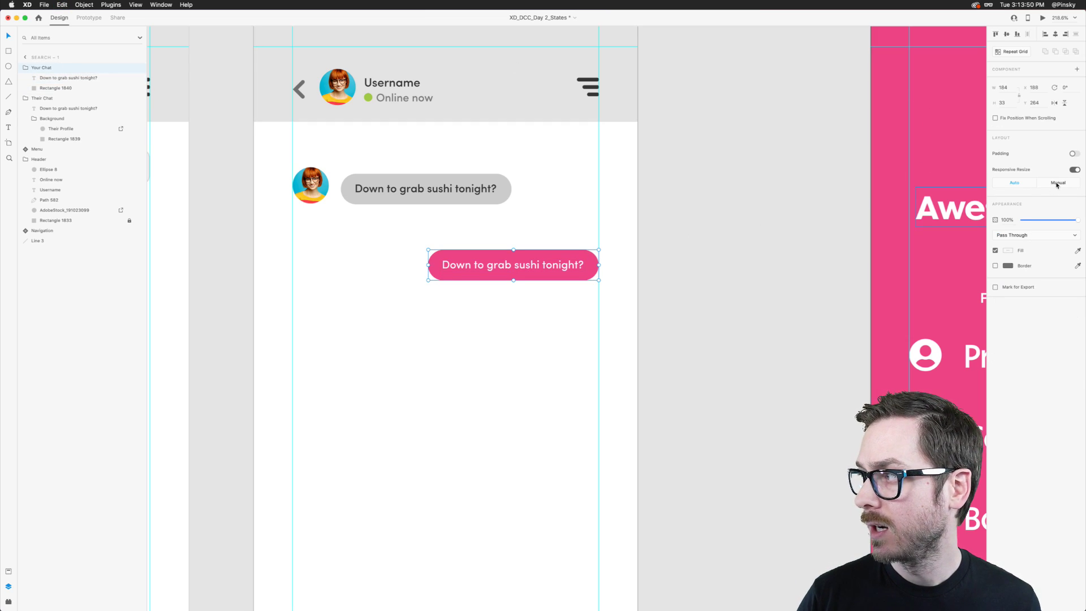
{"action": "left_click", "coordinate": [1074, 154]}
{"action": "left_click", "coordinate": [1073, 168]}
{"action": "key", "text": "Up"}
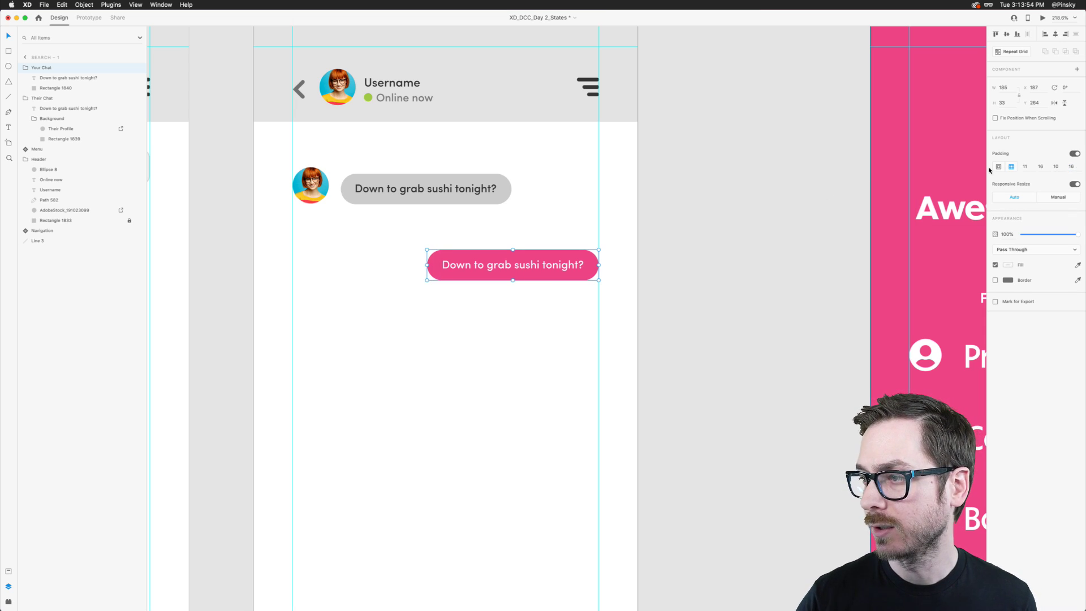
Test the padding by replacing the pink bubble's text with "Hello!", and undo the text change.
{"action": "double_click", "coordinate": [516, 263]}
{"action": "double_click", "coordinate": [518, 267]}
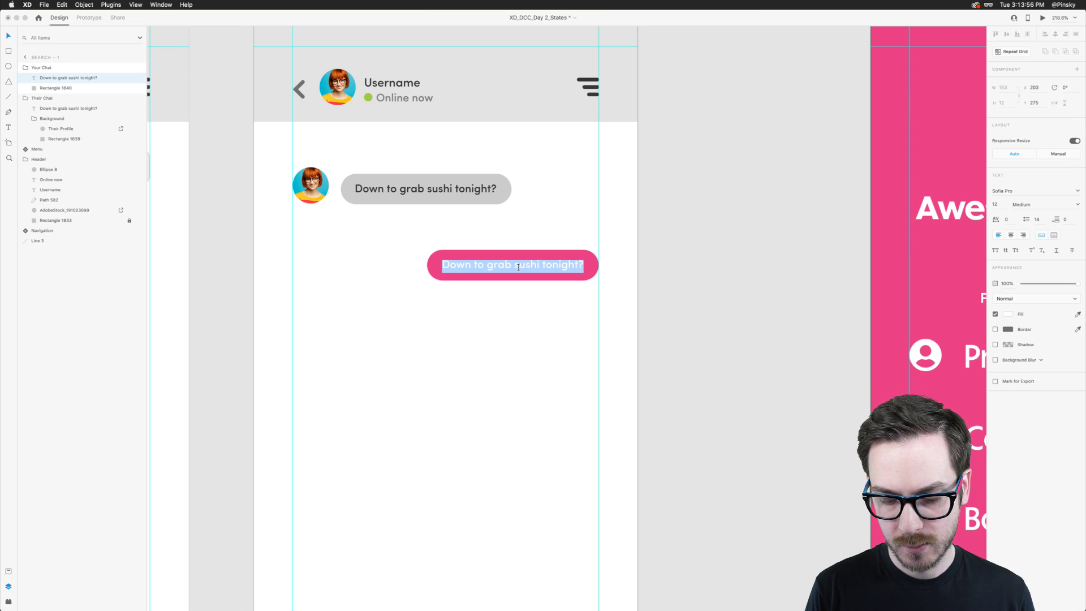
{"action": "type", "text": "Hello!"}
{"action": "key", "text": "Escape"}
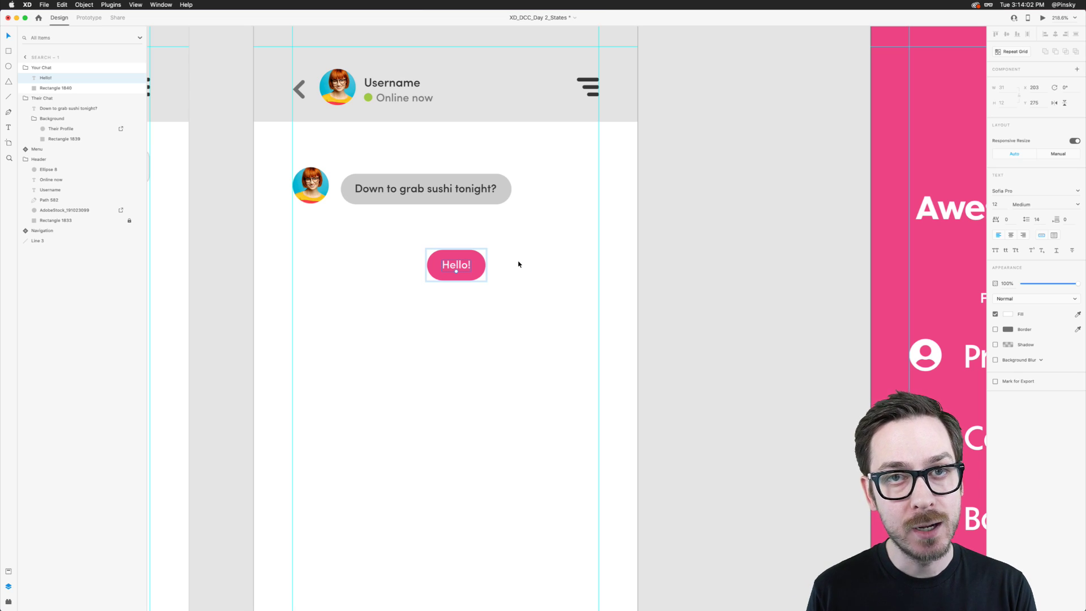
{"action": "key", "text": "super+z"}
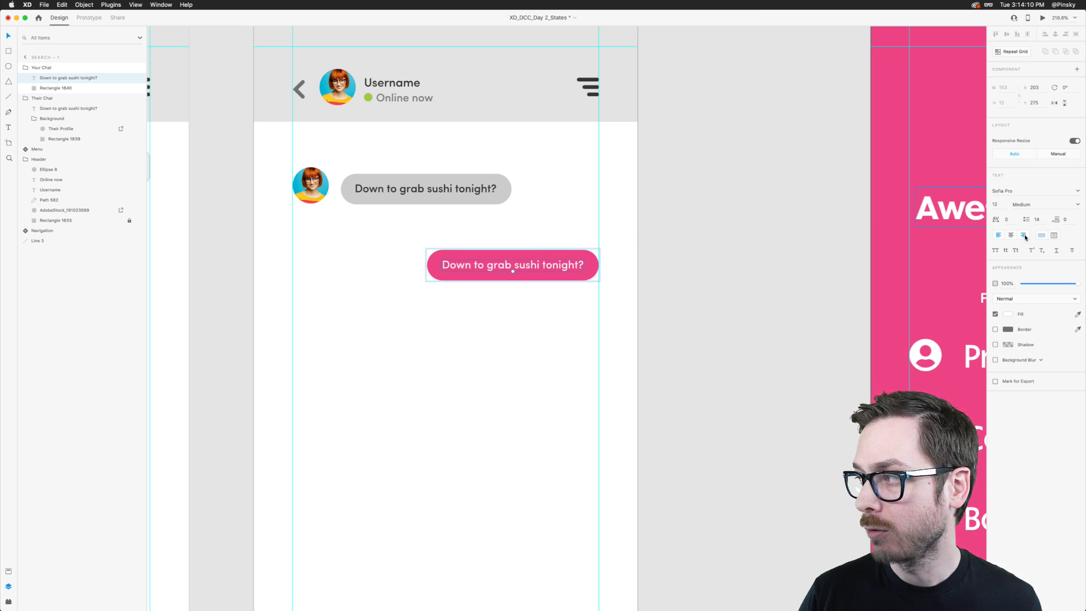
Right-align the pink bubble's text and change it to "Absolutely! What time?".
{"action": "double_click", "coordinate": [560, 266]}
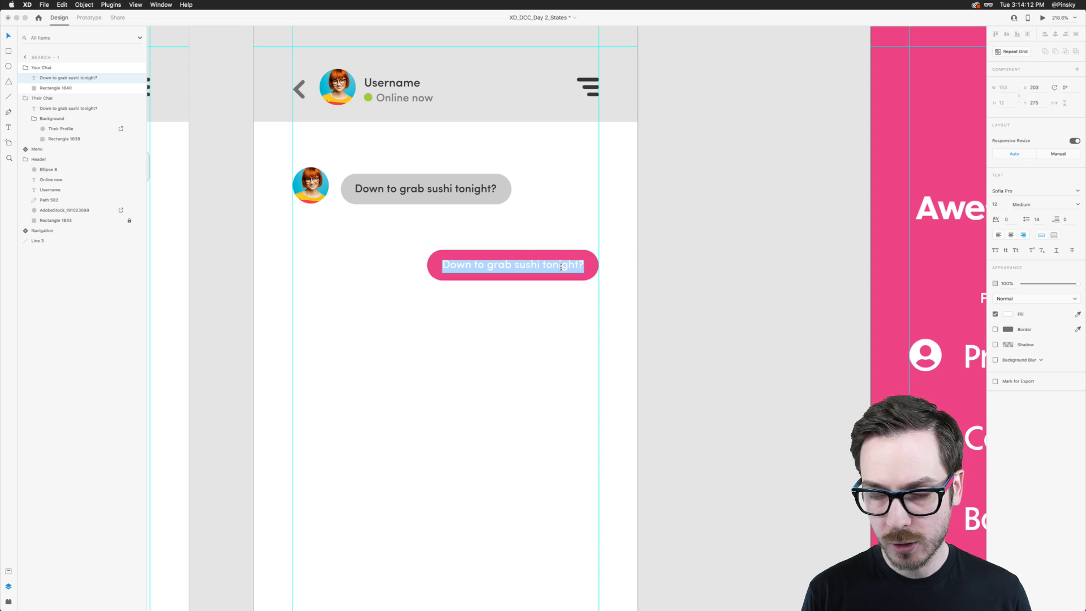
{"action": "type", "text": "Absol"}
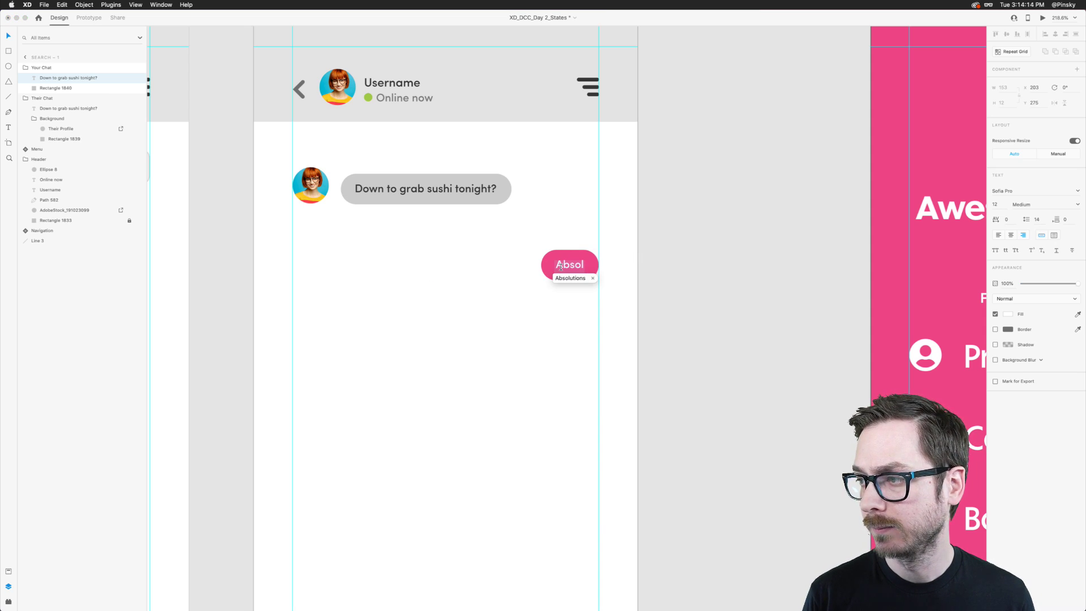
{"action": "key", "text": "BackSpace"}
{"action": "type", "text": "lu"}
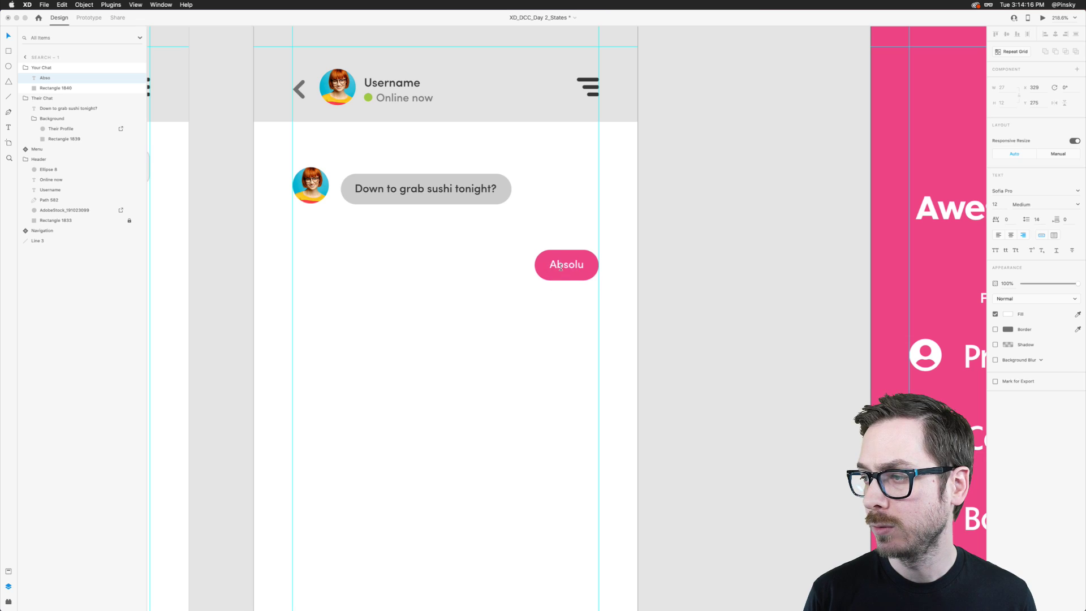
{"action": "type", "text": "tely! What time?"}
{"action": "key", "text": "Escape"}
Move the Your Chat bubble up to sit closely below the first grey message, keeping it against the right margin guide.
{"action": "left_click_drag", "start_coordinate": [553, 267], "coordinate": [552, 238]}
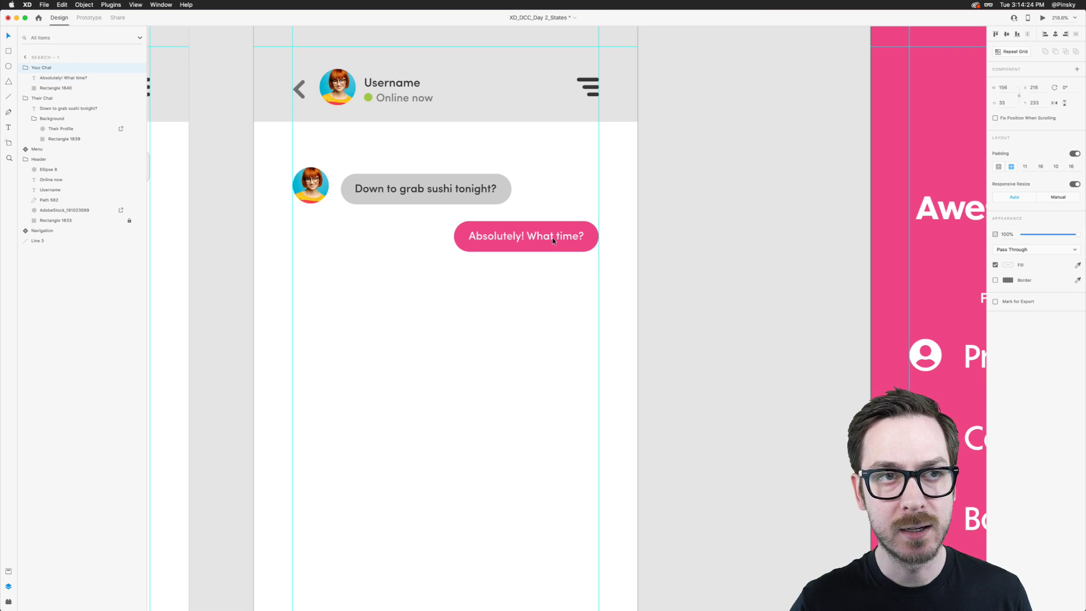
{"action": "left_click_drag", "start_coordinate": [554, 240], "coordinate": [553, 241]}
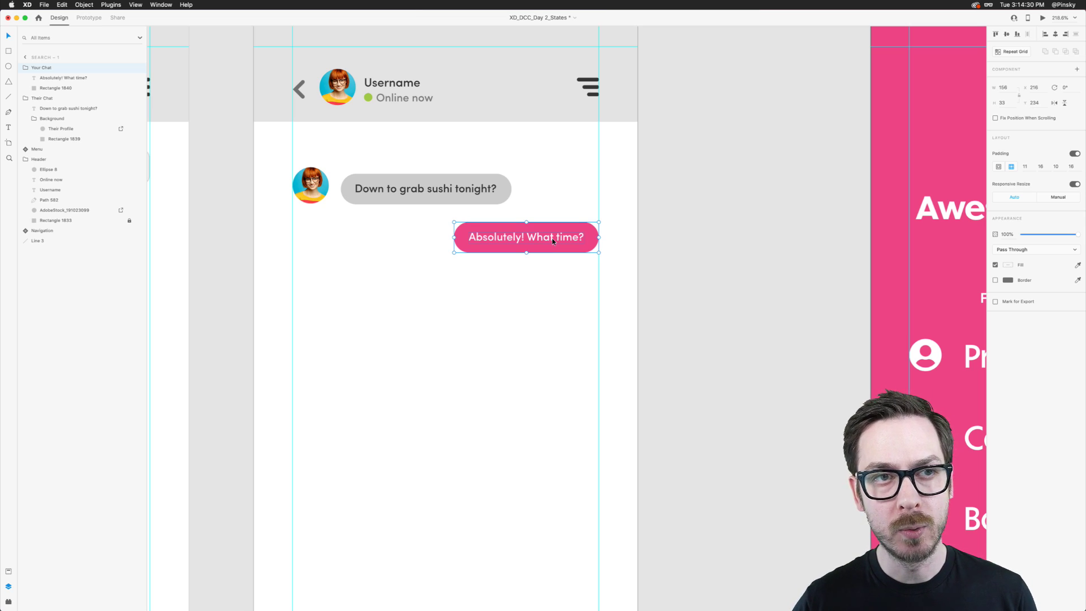
{"action": "left_click_drag", "start_coordinate": [544, 239], "coordinate": [545, 241]}
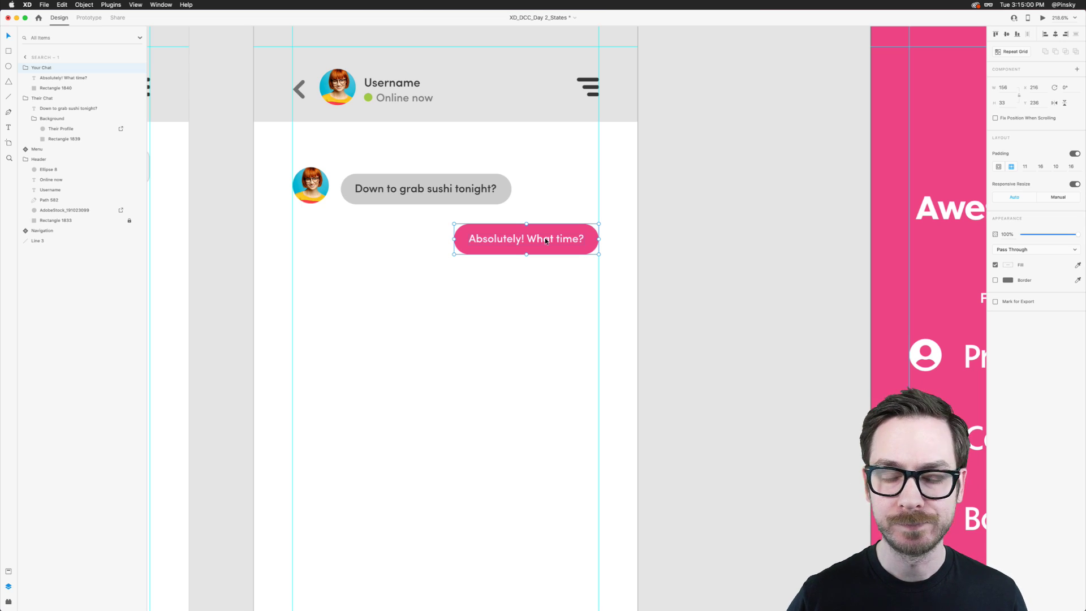
{"action": "key", "text": "Down"}
{"action": "key", "text": "Down"}
{"action": "key", "text": "Down"}
Duplicate the Their Chat message with its photo below the pink bubble, and try changing the copy's text to "How".
{"action": "left_click_drag", "start_coordinate": [317, 186], "coordinate": [317, 298]}
{"action": "double_click", "coordinate": [389, 299]}
{"action": "double_click", "coordinate": [389, 299]}
{"action": "type", "text": "How"}
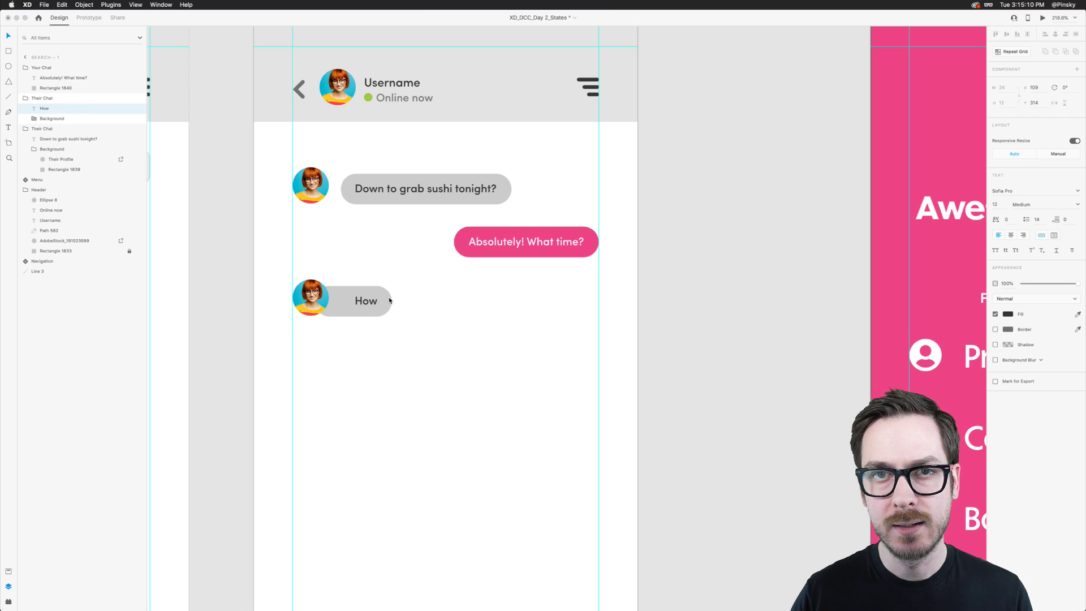
{"action": "key", "text": "Escape"}
{"action": "key", "text": "super+z"}
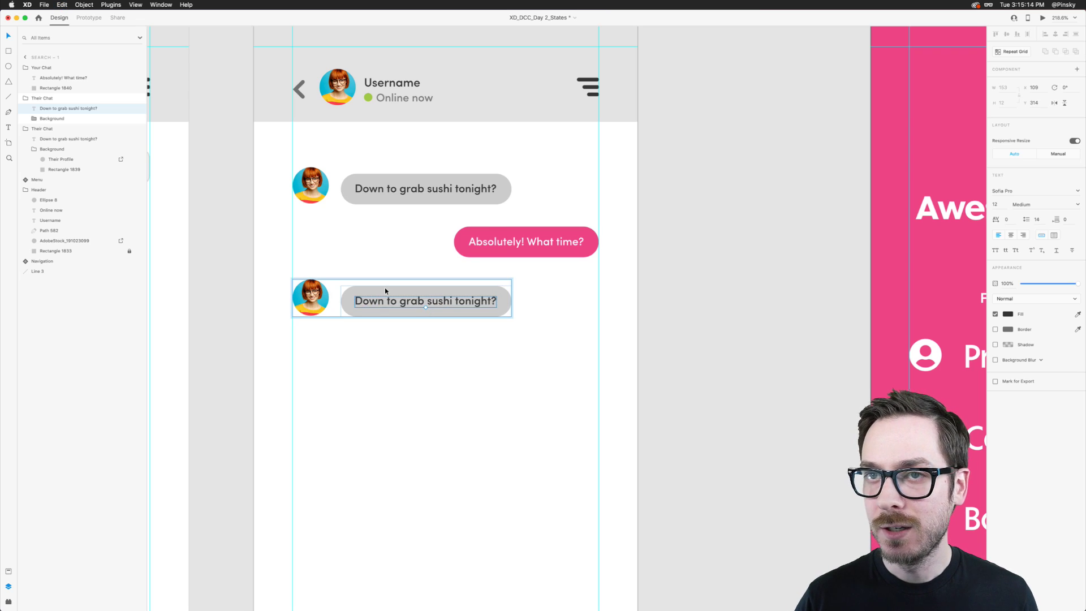
Set the duplicated grey rectangle's Responsive Resize to Manual, fixing its left side instead of its right and switching Fix Width off.
{"action": "scroll", "coordinate": [344, 293], "scroll_direction": "up", "scroll_amount": 5}
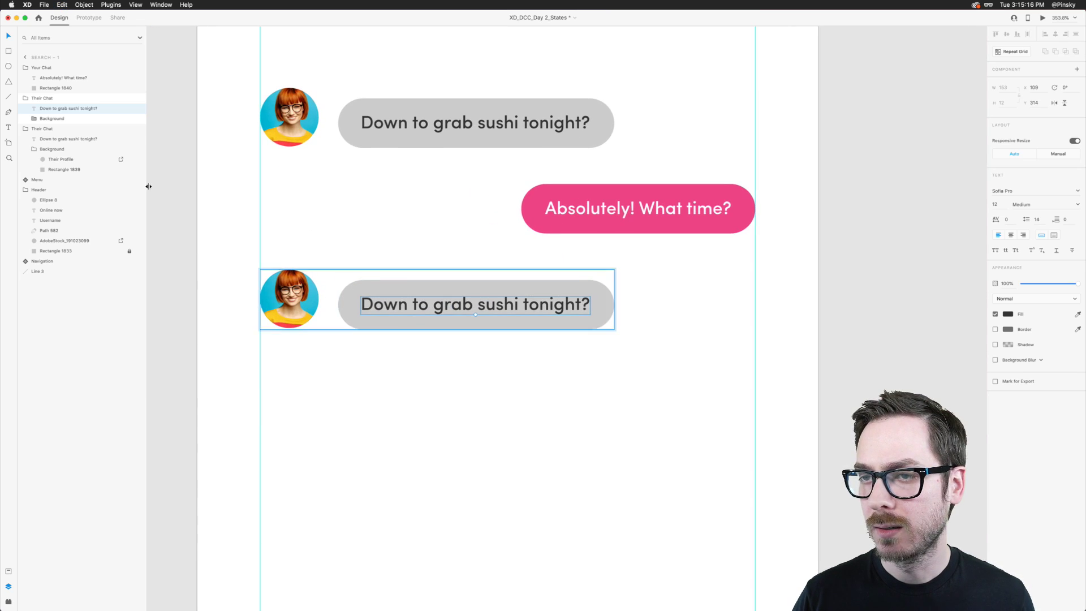
{"action": "left_click", "coordinate": [51, 118]}
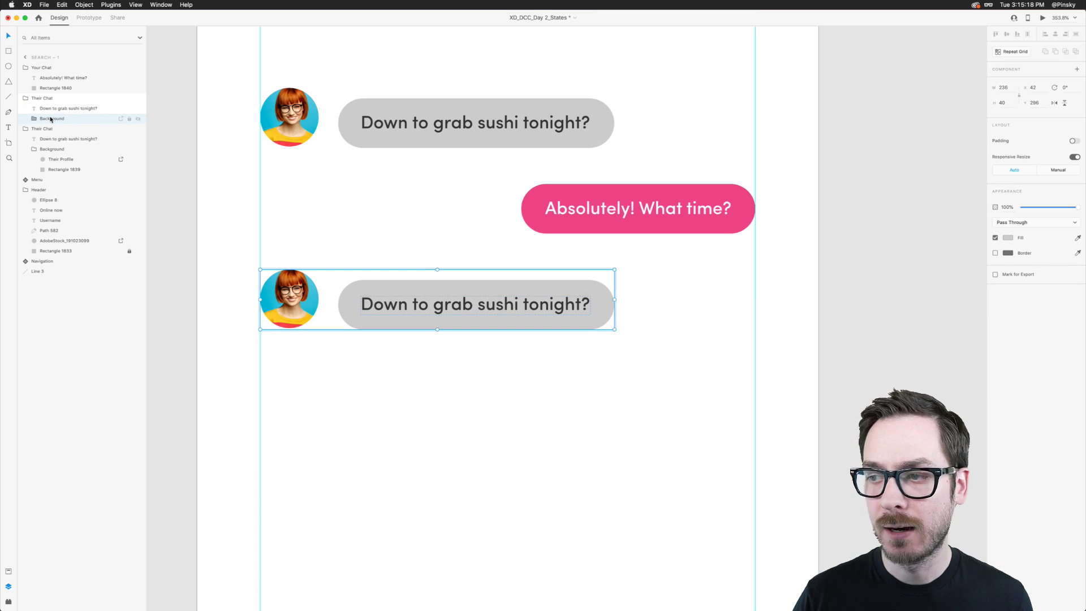
{"action": "double_click", "coordinate": [402, 281]}
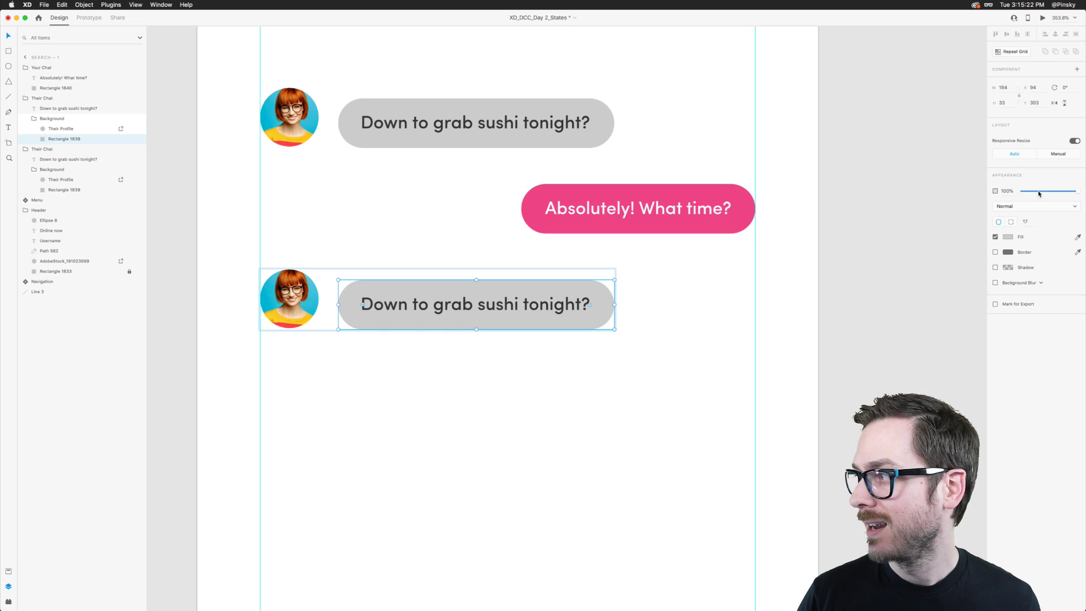
{"action": "left_click", "coordinate": [1076, 158]}
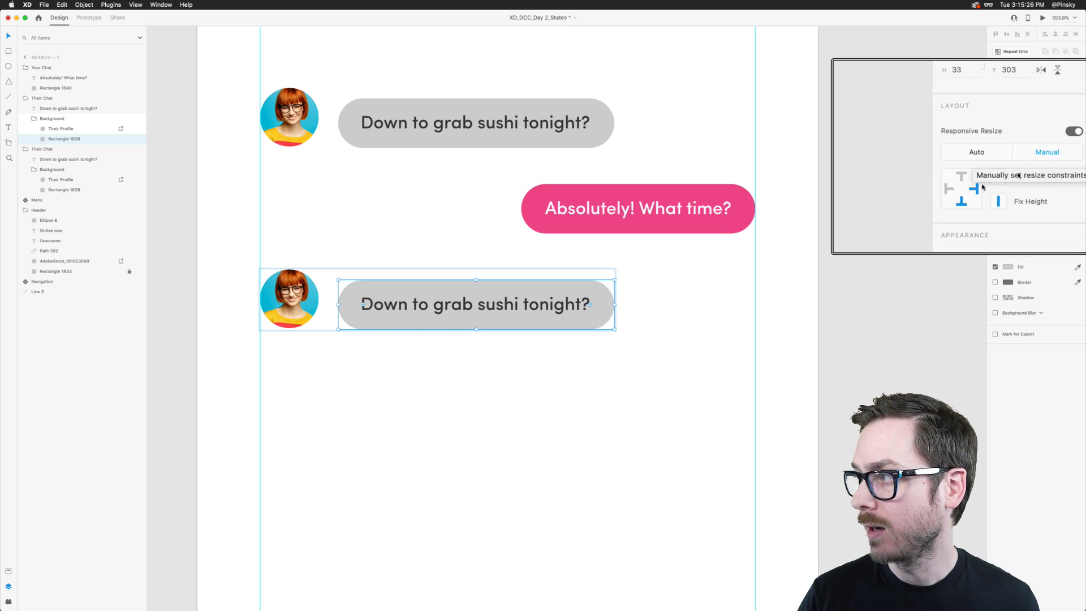
{"action": "left_click", "coordinate": [949, 189]}
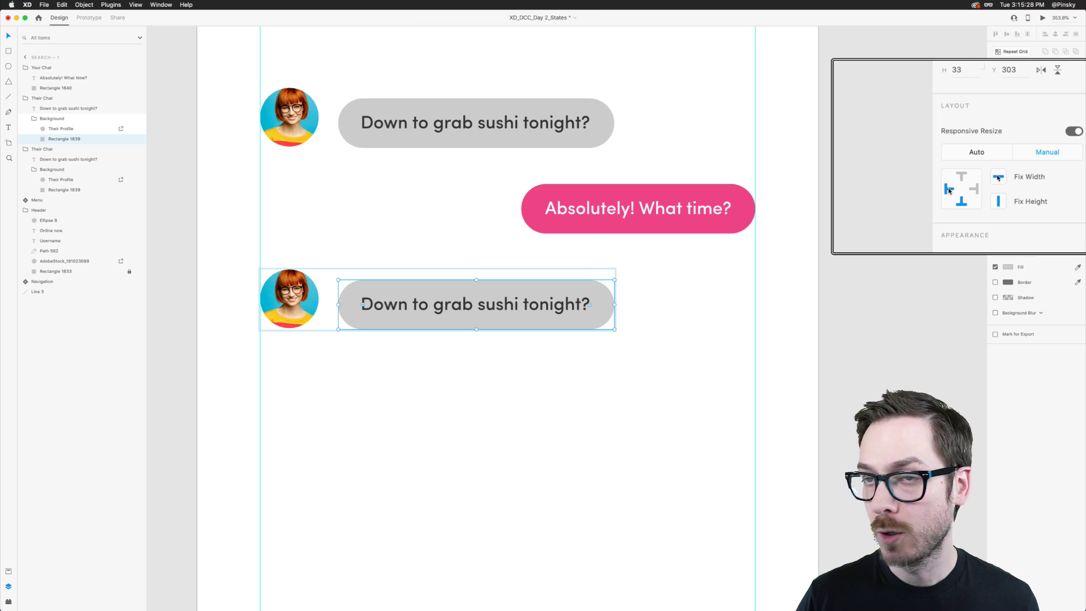
{"action": "left_click", "coordinate": [998, 178]}
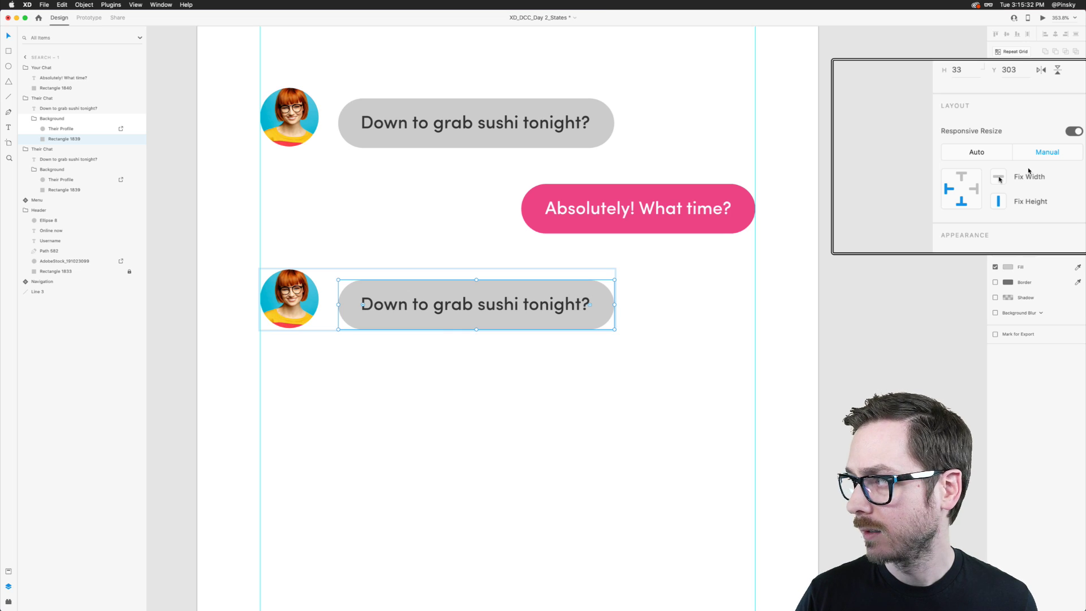
Test the duplicated bubble's resizing by replacing its text with "Hello!" plus several line breaks, and undo the text change.
{"action": "double_click", "coordinate": [412, 299]}
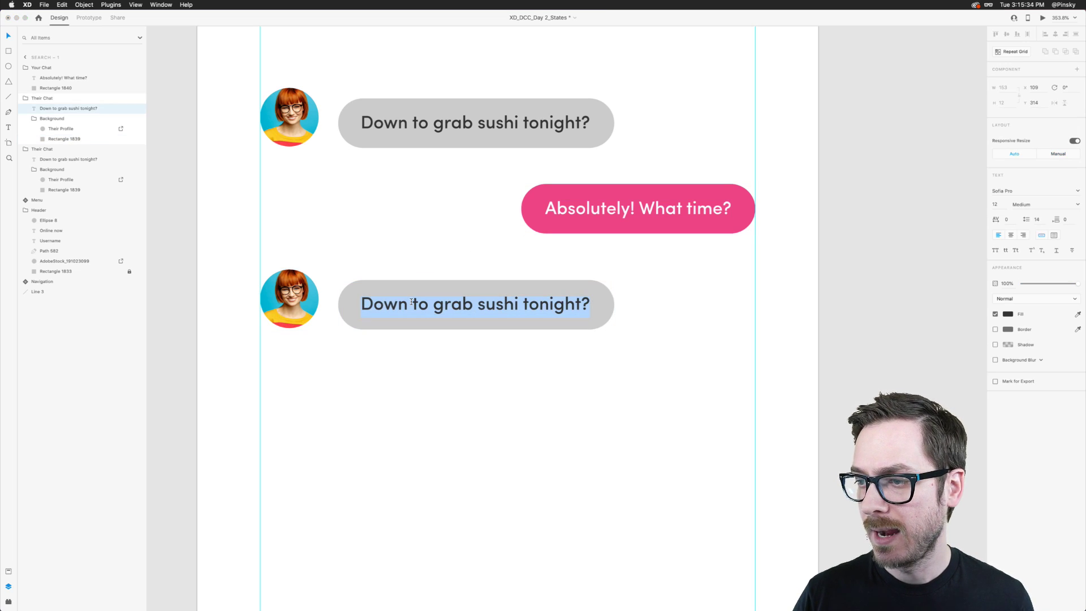
{"action": "type", "text": "Hello!"}
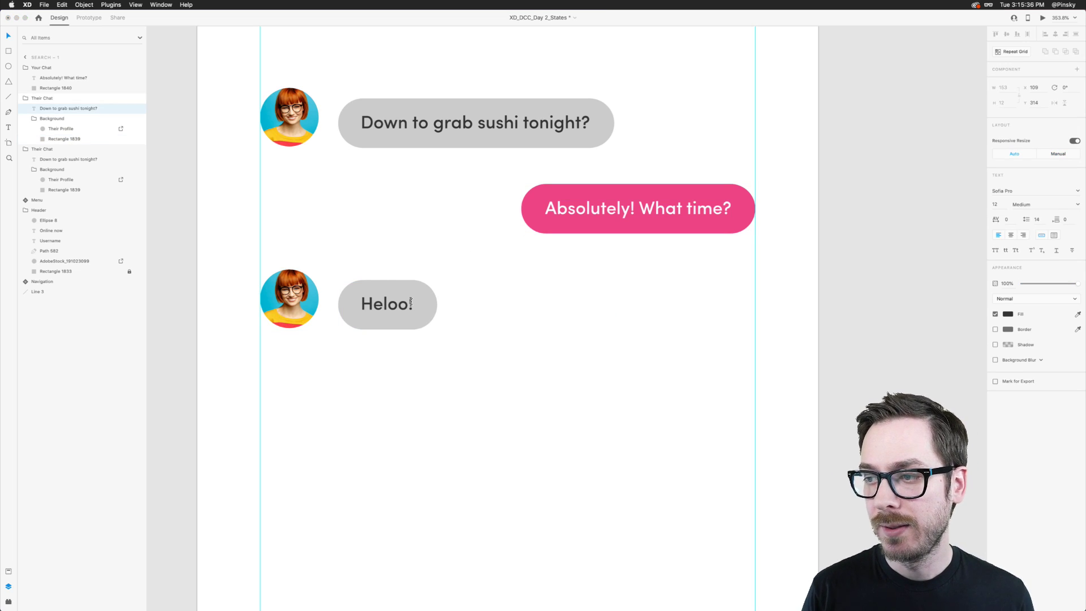
{"action": "key", "text": "Return"}
{"action": "key", "text": "Return"}
{"action": "key", "text": "Return"}
{"action": "key", "text": "Return"}
{"action": "key", "text": "Return"}
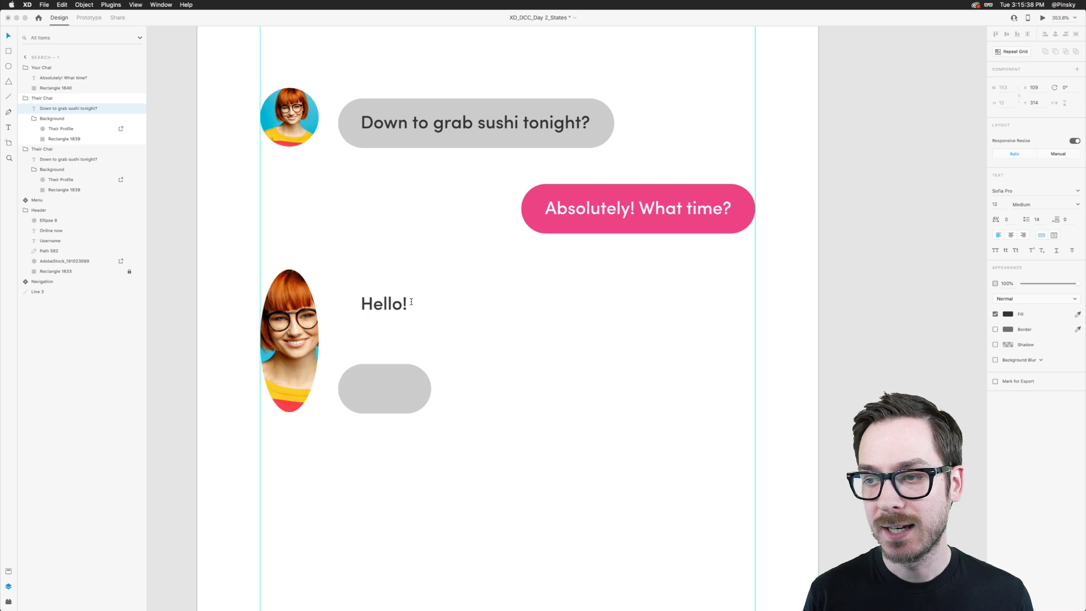
{"action": "key", "text": "Return"}
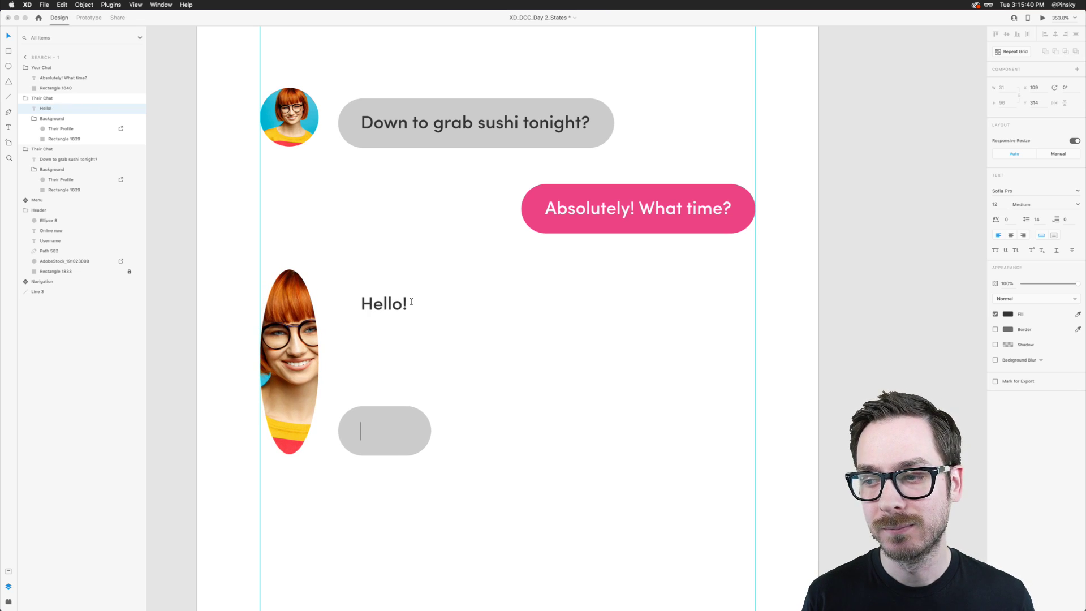
{"action": "key", "text": "Escape"}
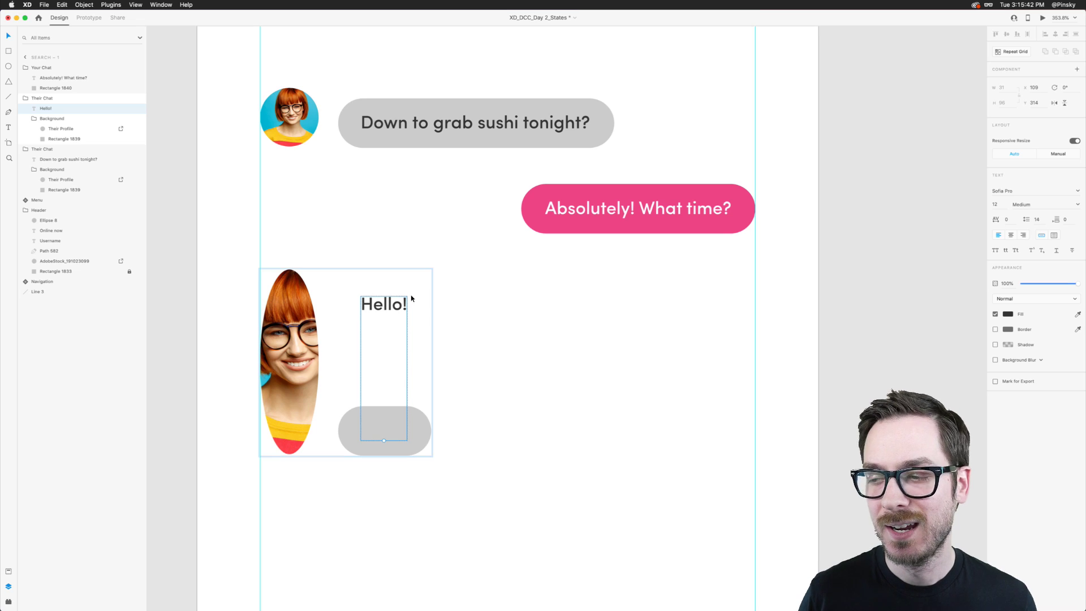
{"action": "key", "text": "super+z"}
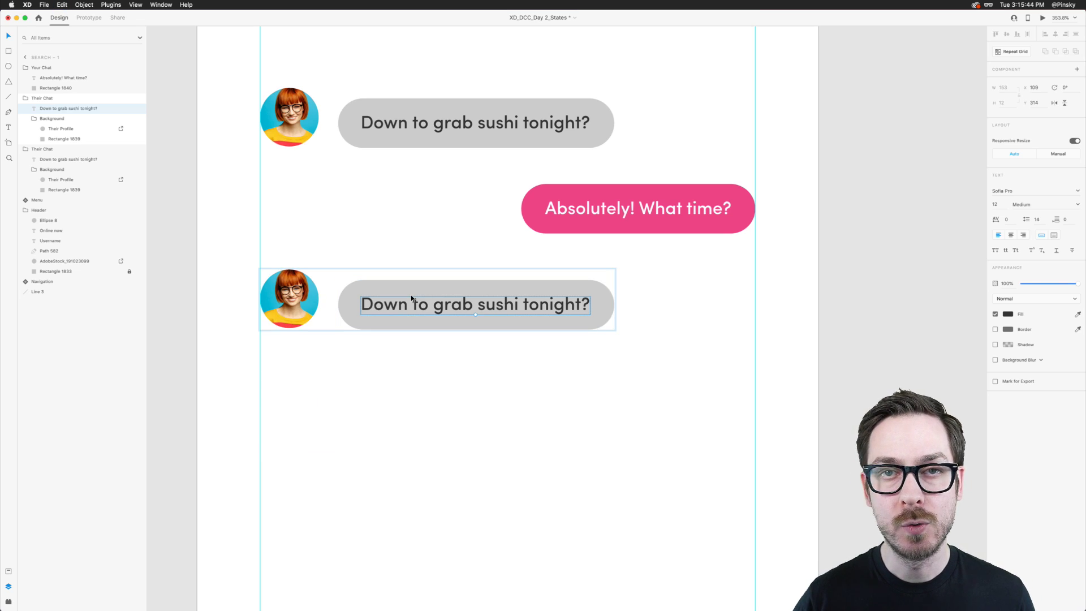
Set the duplicated profile photo's Responsive Resize to Manual with Fix Height on and its bottom side fixed.
{"action": "double_click", "coordinate": [291, 299]}
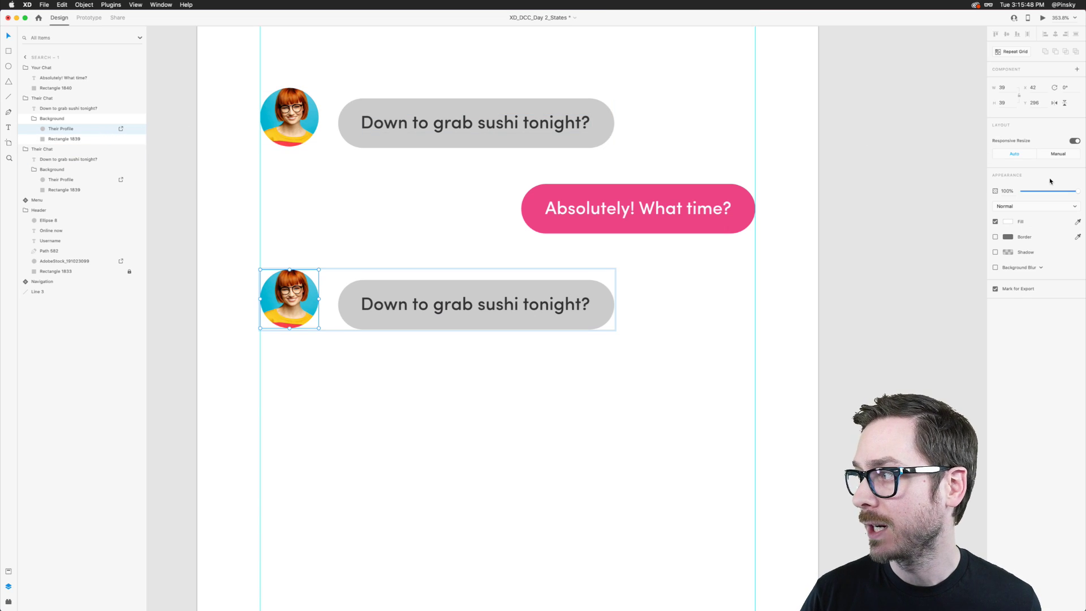
{"action": "left_click", "coordinate": [1058, 153]}
{"action": "left_click", "coordinate": [1028, 185]}
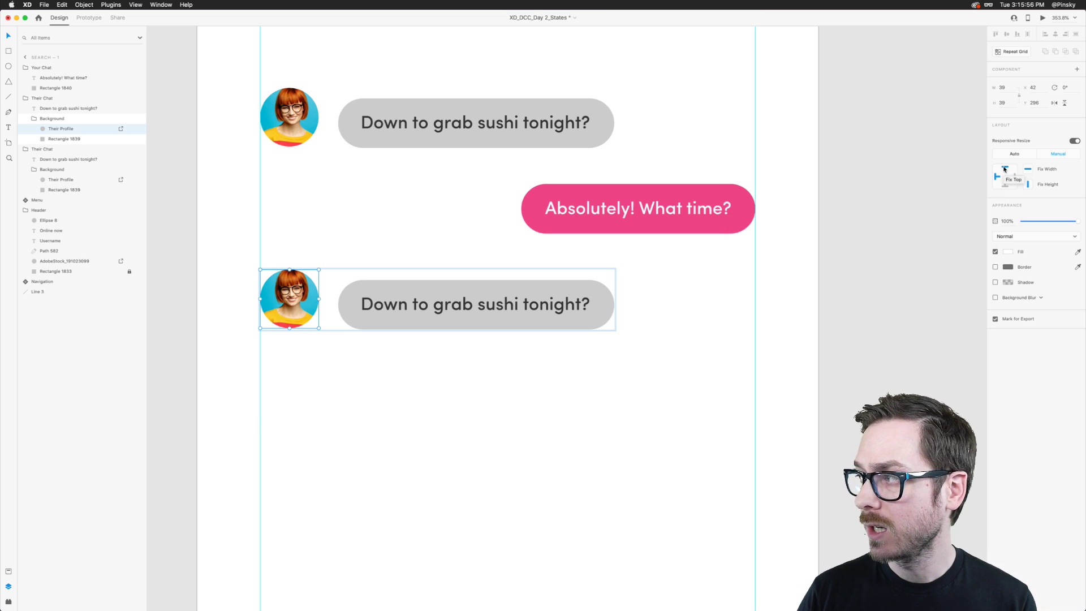
{"action": "left_click", "coordinate": [1007, 185]}
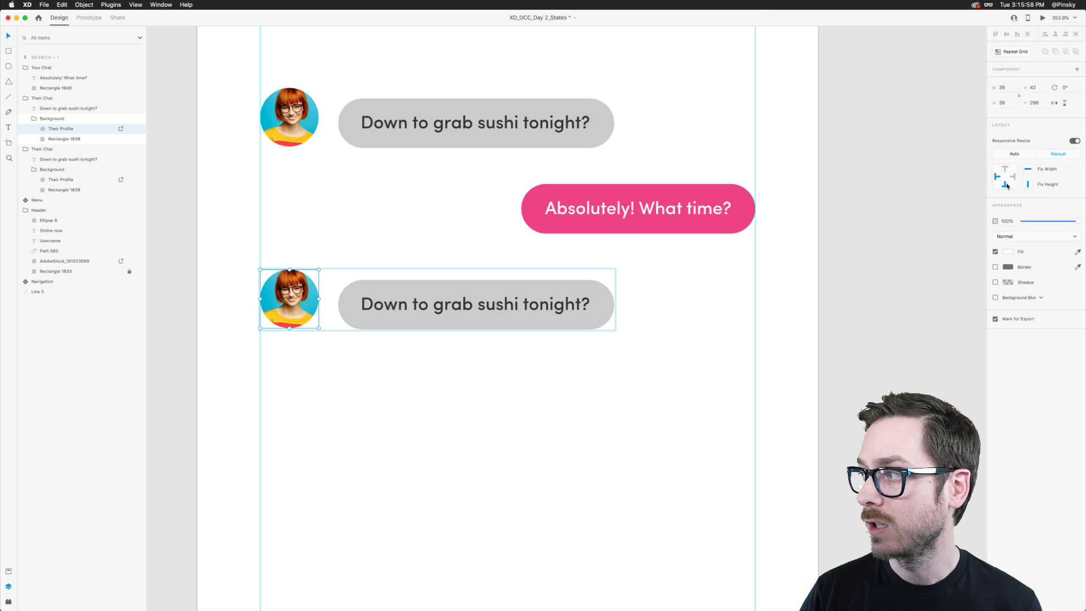
Test the duplicated bubble's resizing with the text "How does 8PM sound? I can pick you up", and undo the text change.
{"action": "double_click", "coordinate": [475, 304]}
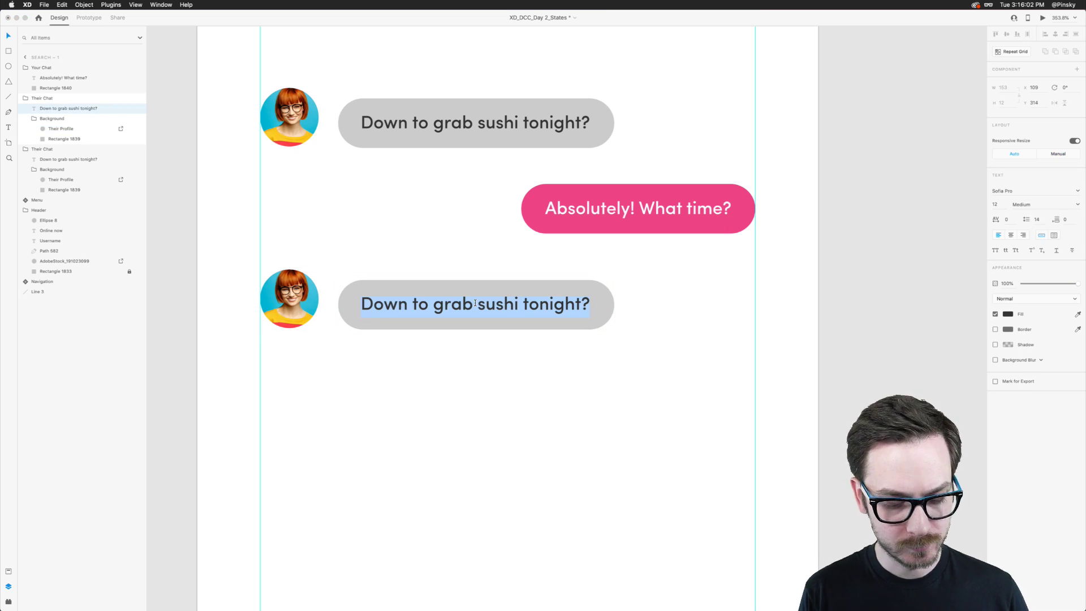
{"action": "type", "text": "How doe"}
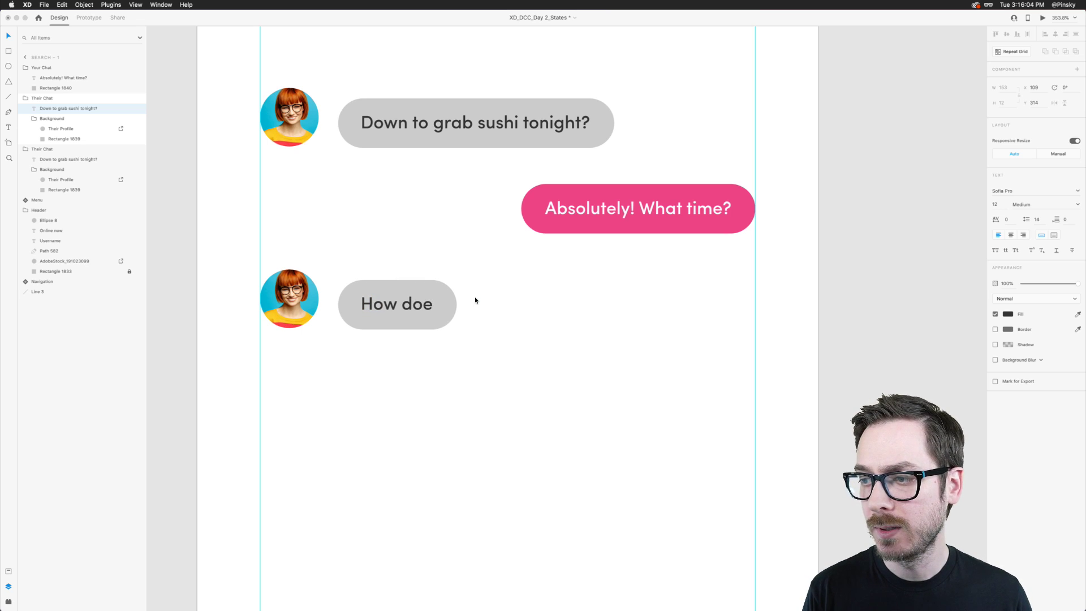
{"action": "type", "text": "s 8PM"}
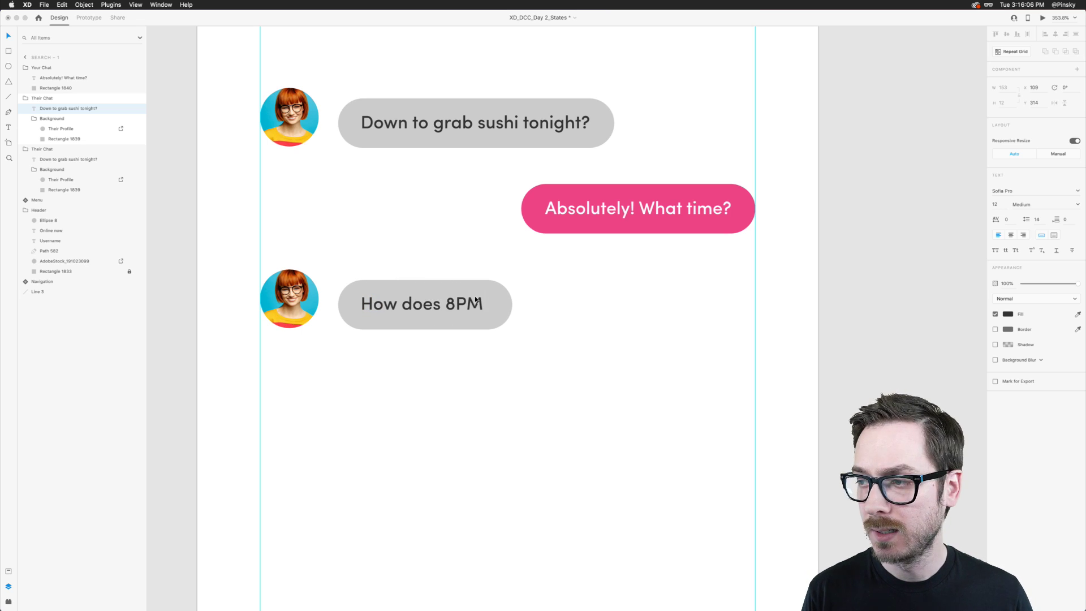
{"action": "type", "text": " sound?"}
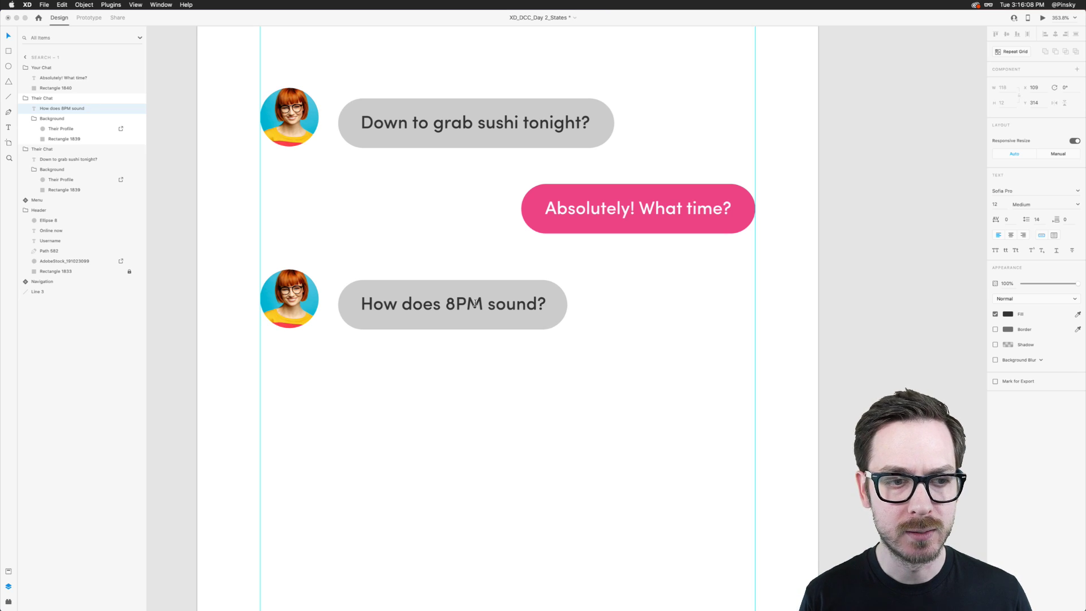
{"action": "type", "text": " I can"}
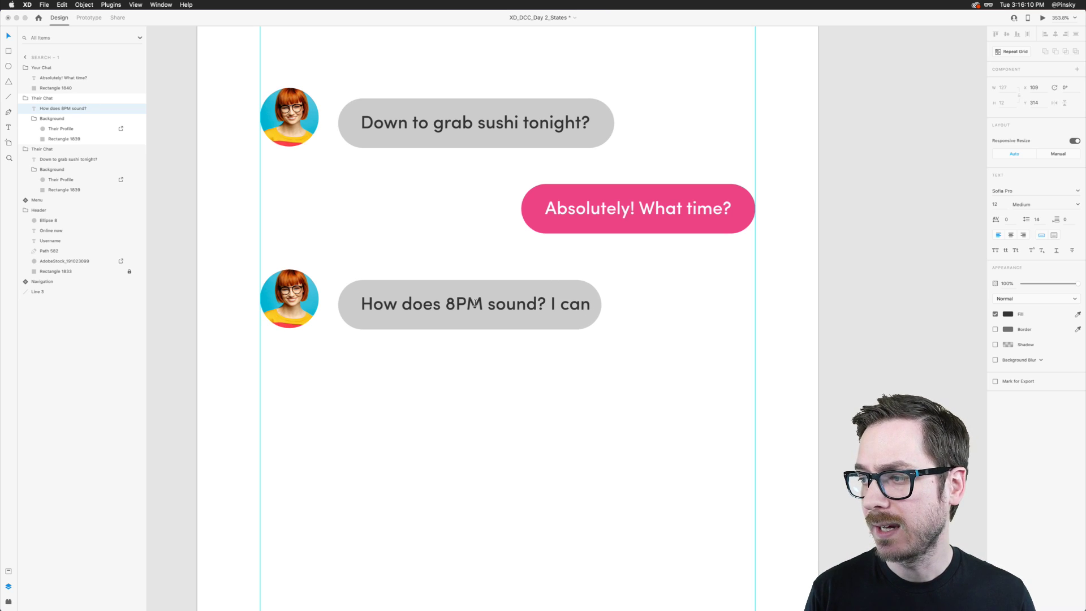
{"action": "type", "text": " pick you up"}
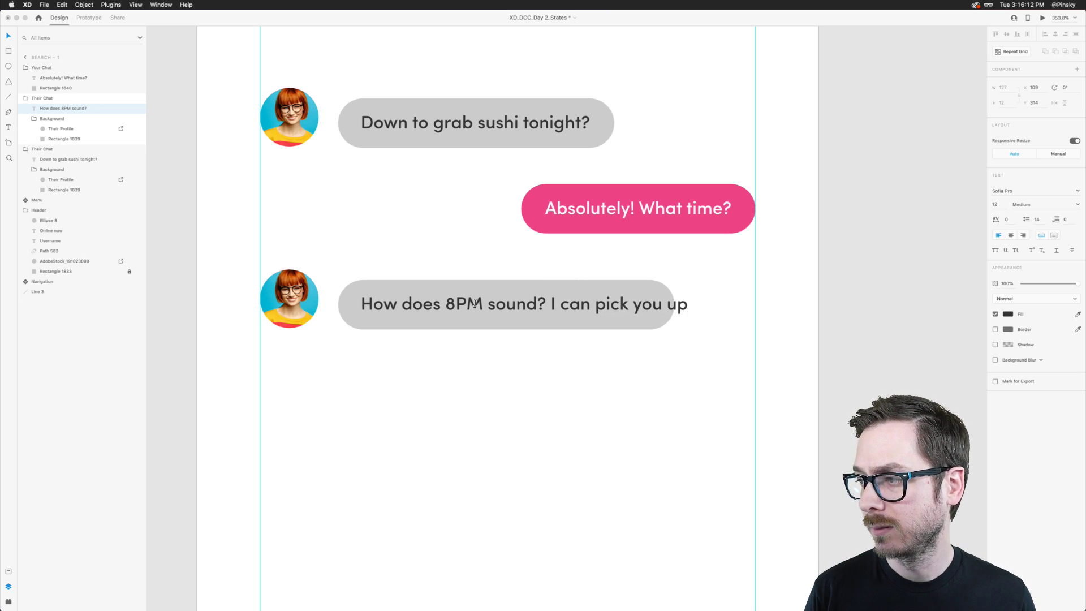
{"action": "key", "text": "Escape"}
{"action": "key", "text": "super+z"}
Try Fix Width and Fix Height on the duplicated grey rectangle by entering "Ho" as the bubble's text, and revert the text.
{"action": "left_click", "coordinate": [477, 286]}
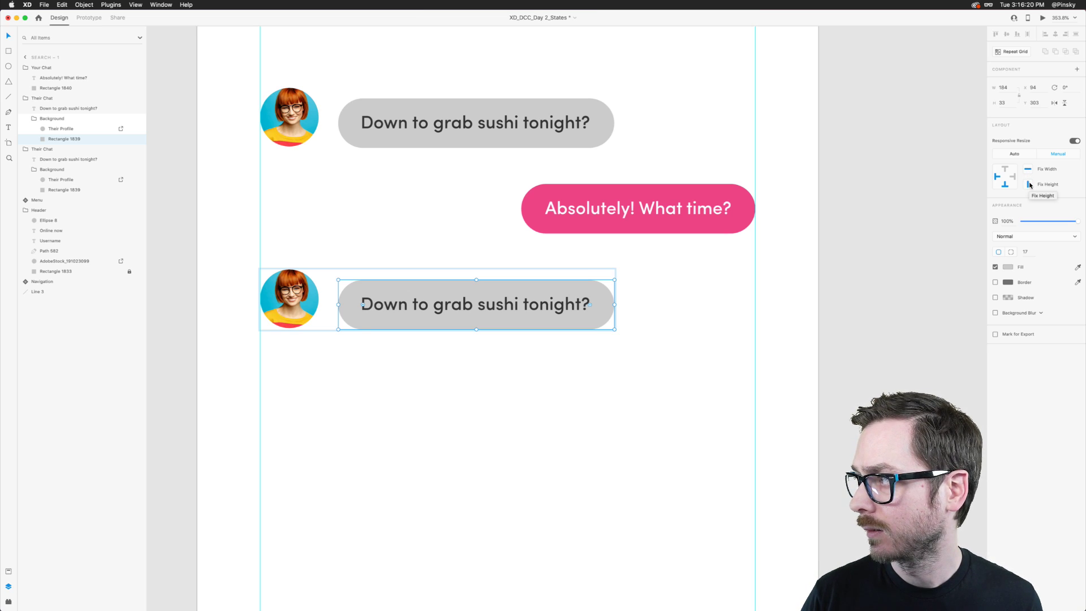
{"action": "double_click", "coordinate": [525, 307]}
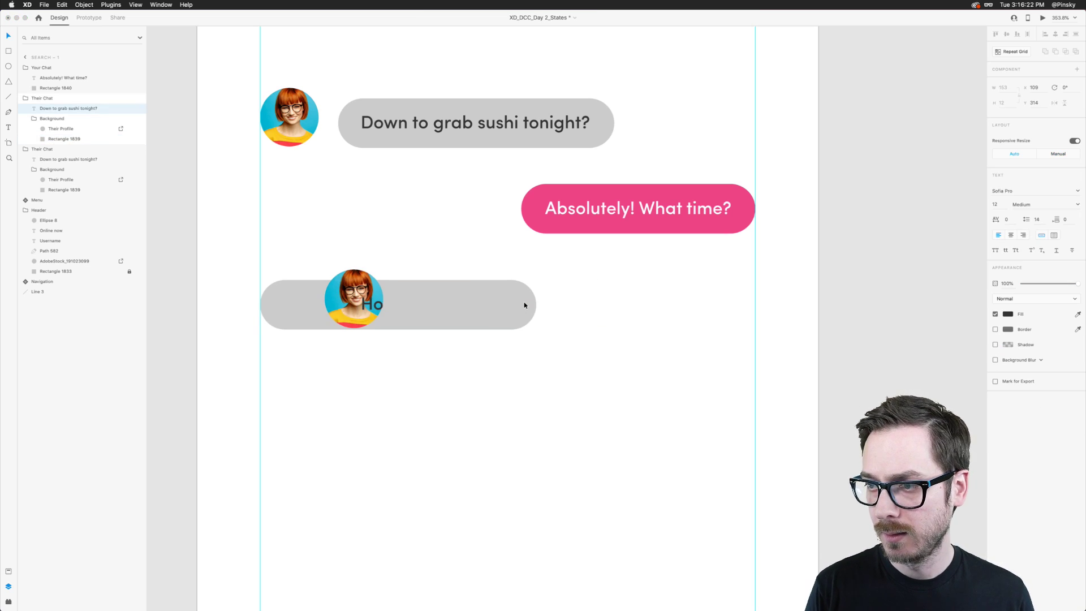
{"action": "key", "text": "Escape"}
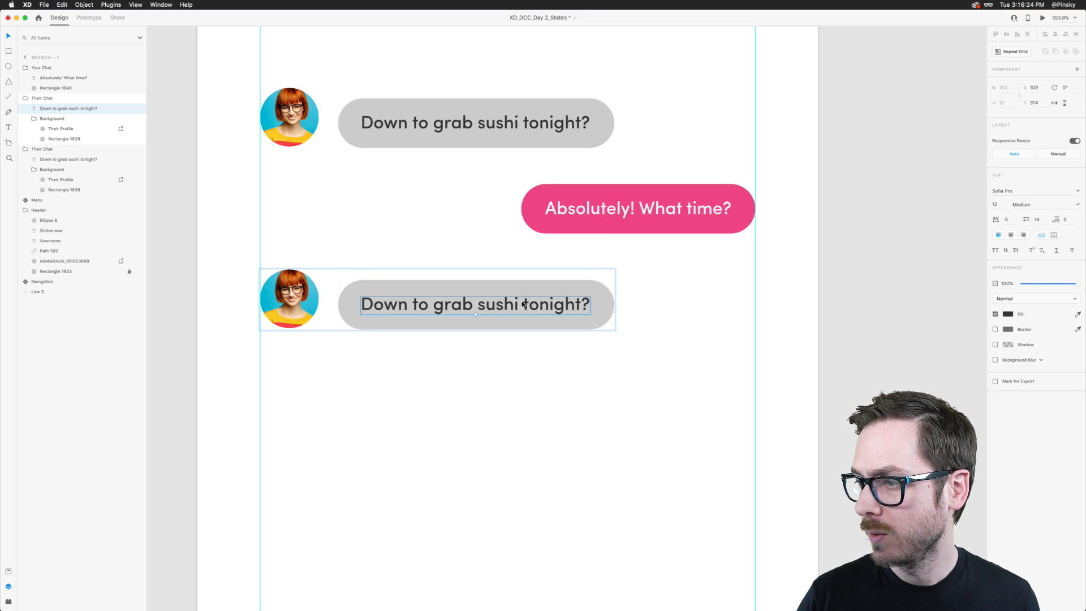
Switch off Fix Width and Fix Height on the duplicated grey rectangle, trying "How does 6PM sound?" with a second line "I can n" and undoing it.
{"action": "left_click", "coordinate": [577, 283]}
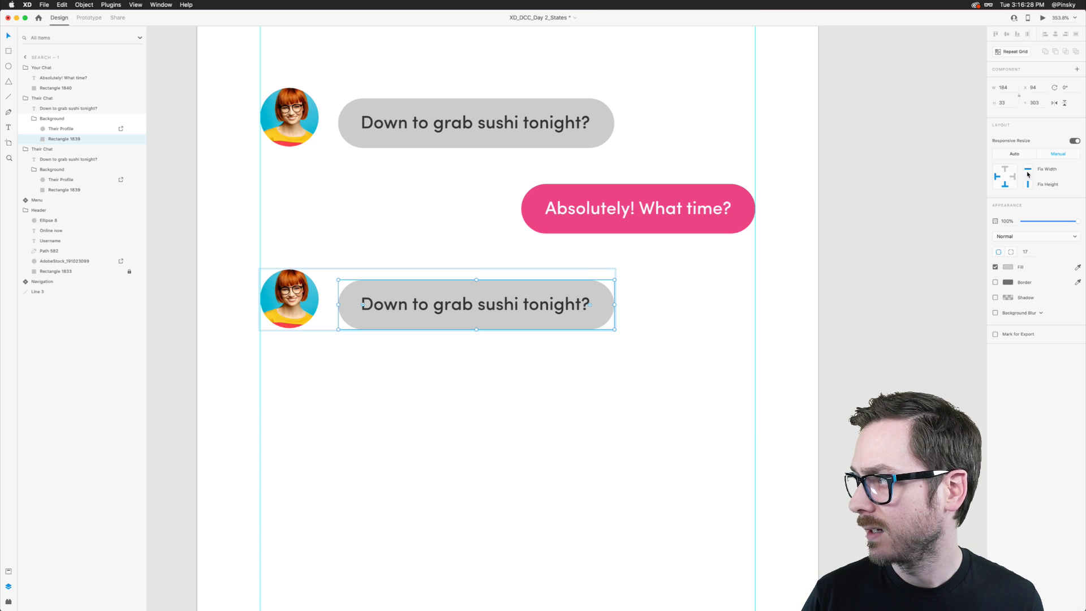
{"action": "left_click", "coordinate": [996, 177]}
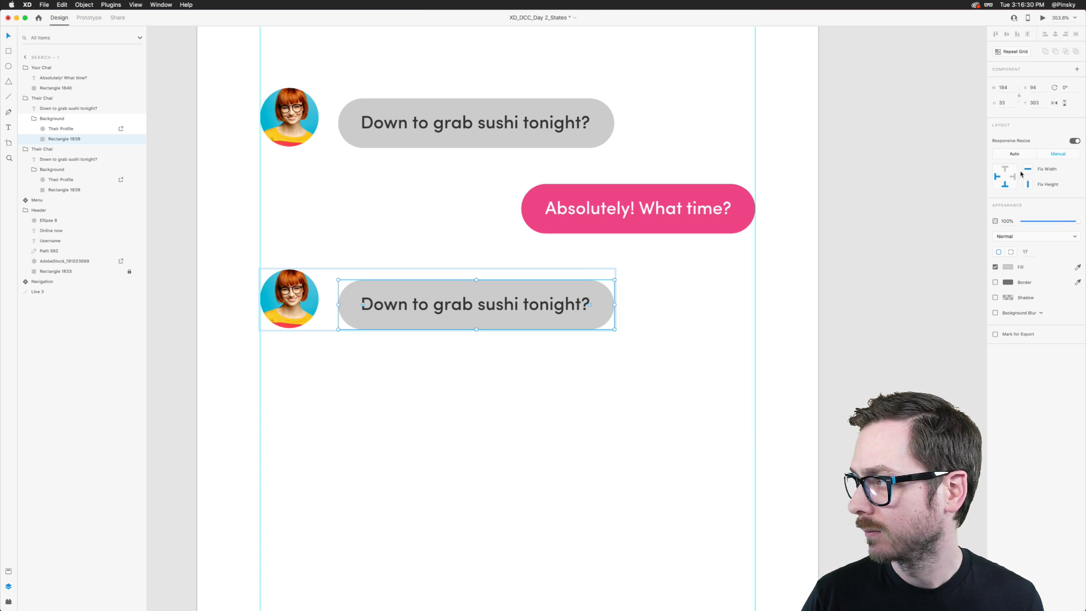
{"action": "double_click", "coordinate": [577, 304]}
{"action": "type", "text": "How does 6PM ho"}
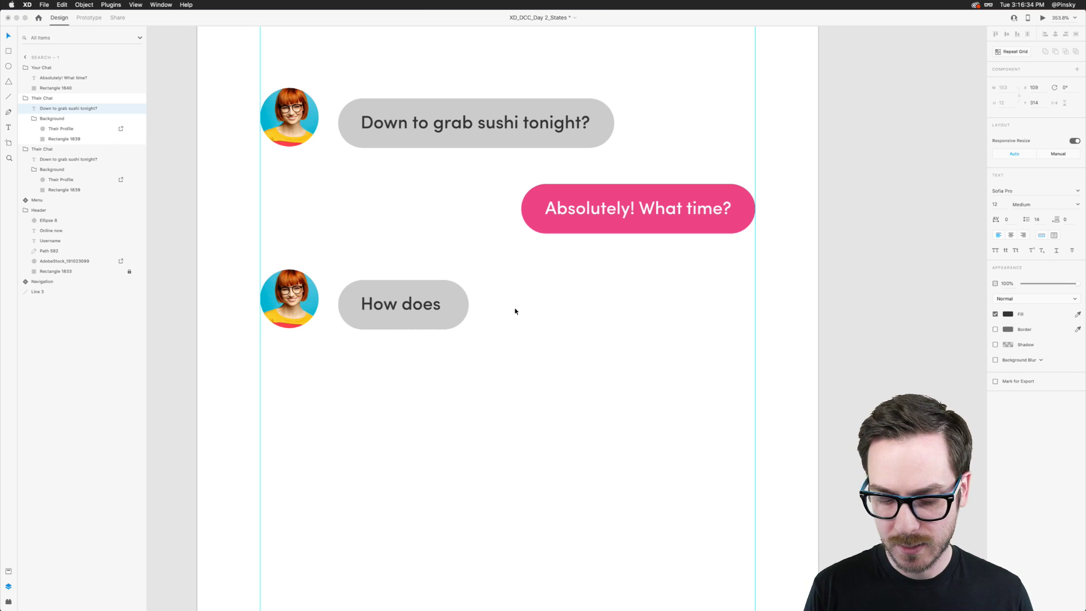
{"action": "key", "text": "BackSpace"}
{"action": "key", "text": "BackSpace"}
{"action": "type", "text": "sound?"}
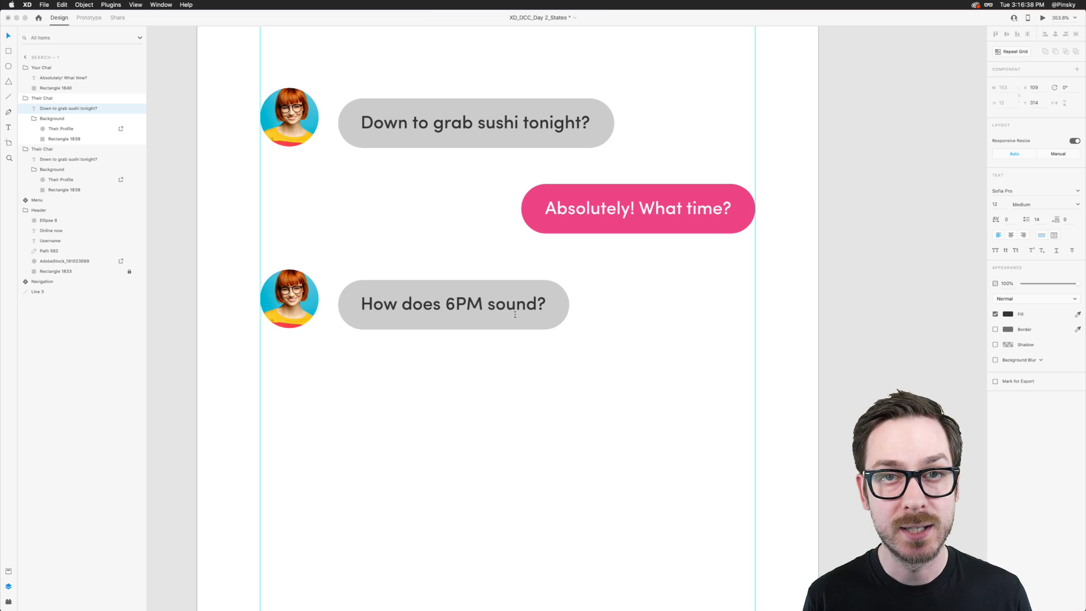
{"action": "key", "text": "Return"}
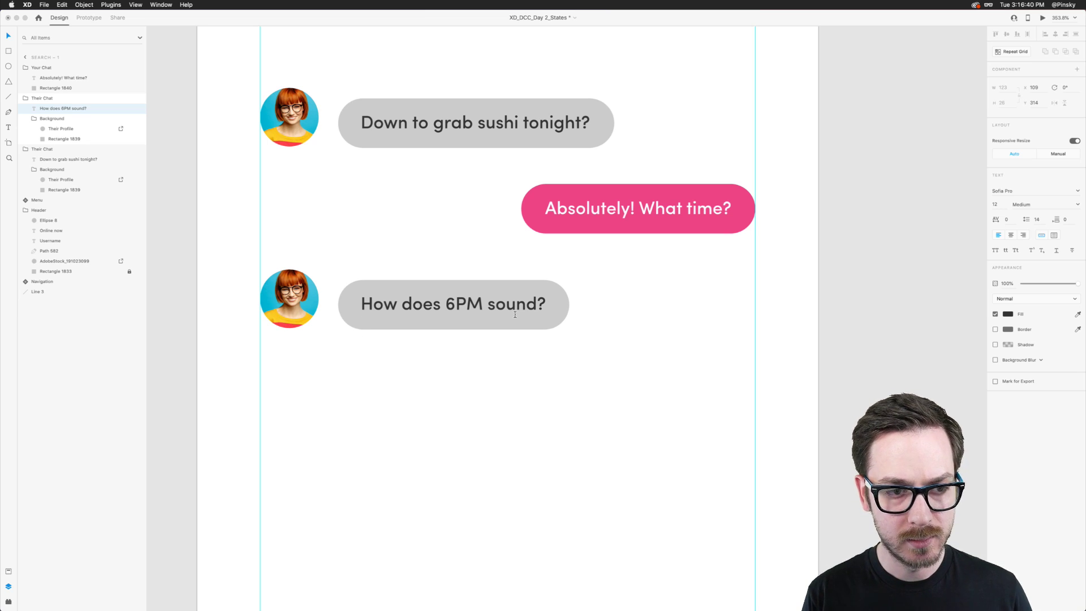
{"action": "type", "text": "I can n"}
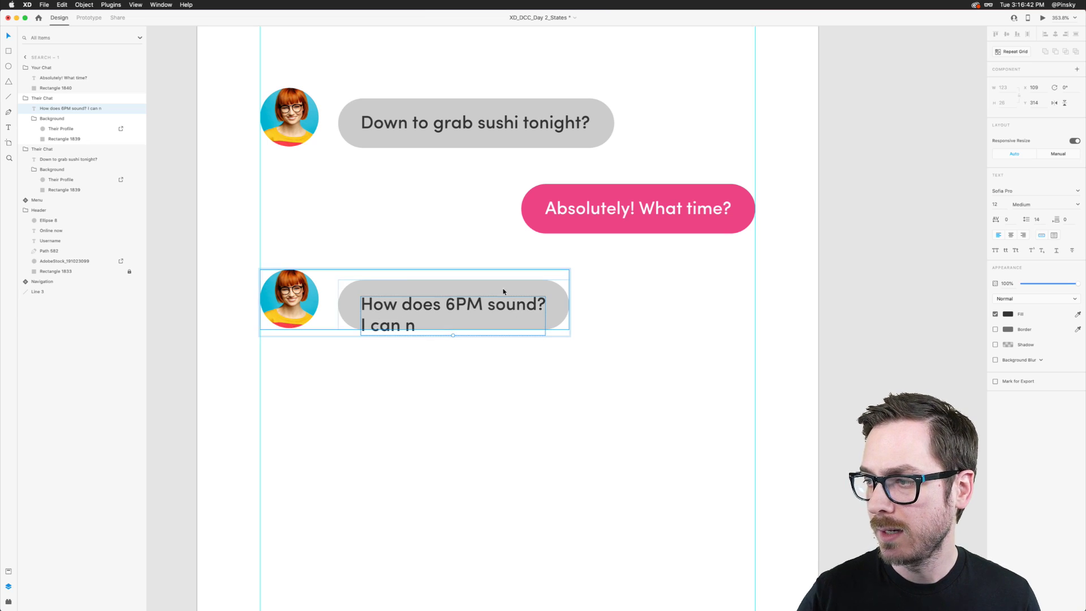
{"action": "left_click", "coordinate": [512, 291]}
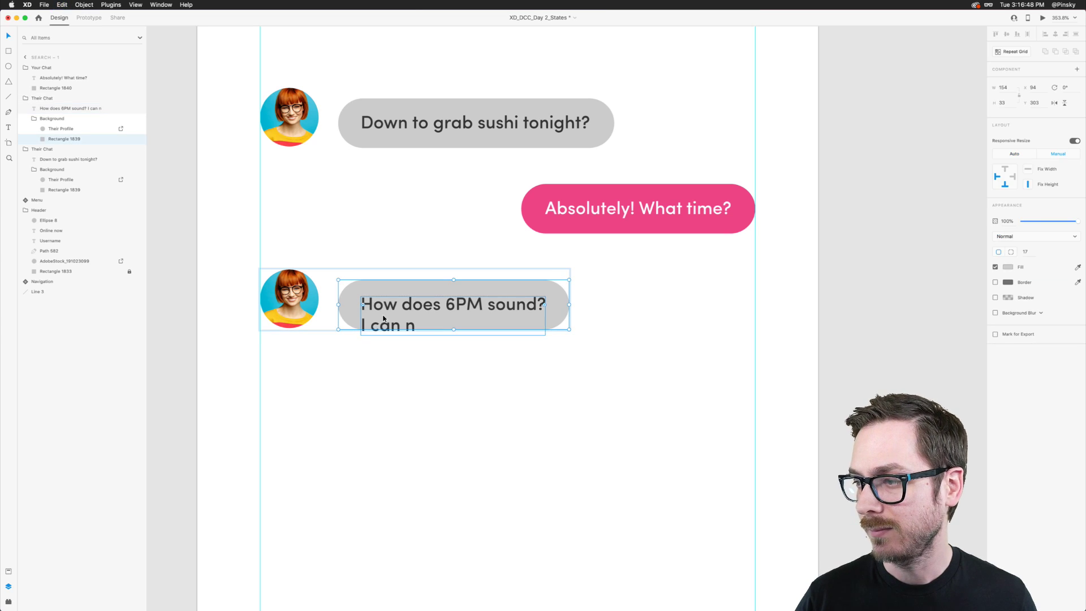
{"action": "key", "text": "super+z"}
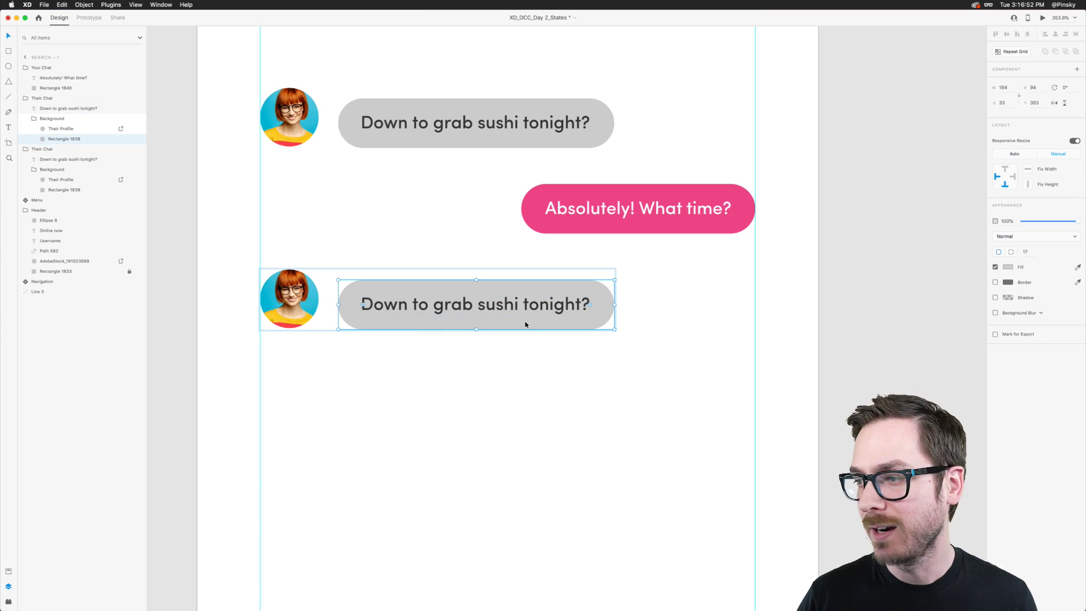
Try replacing the duplicated bubble's text with "How does 8PM sound?".
{"action": "double_click", "coordinate": [548, 307]}
{"action": "type", "text": "How do"}
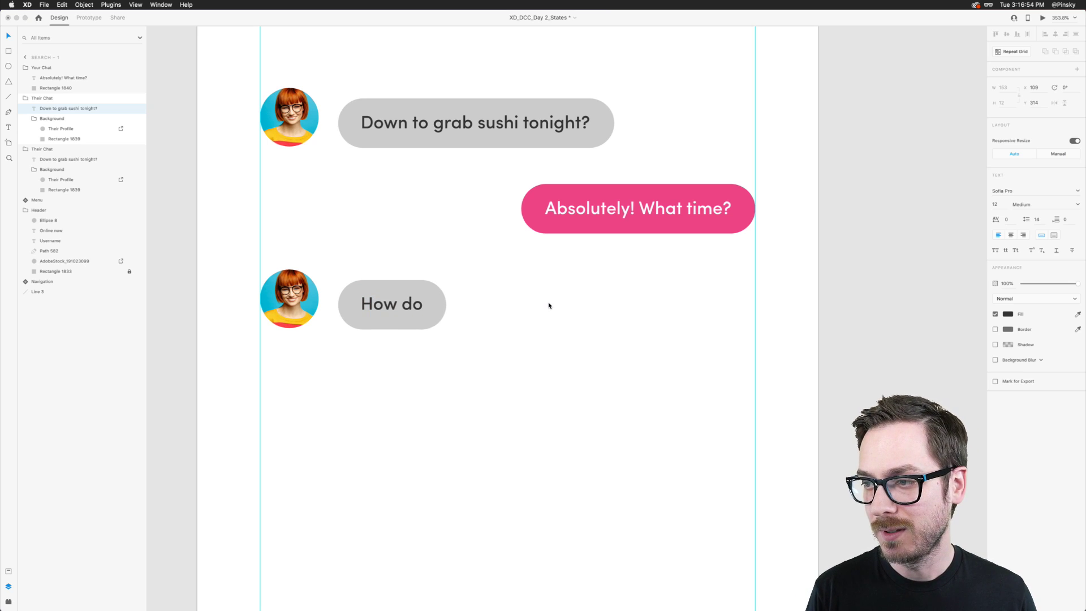
{"action": "type", "text": "es 8PM sho"}
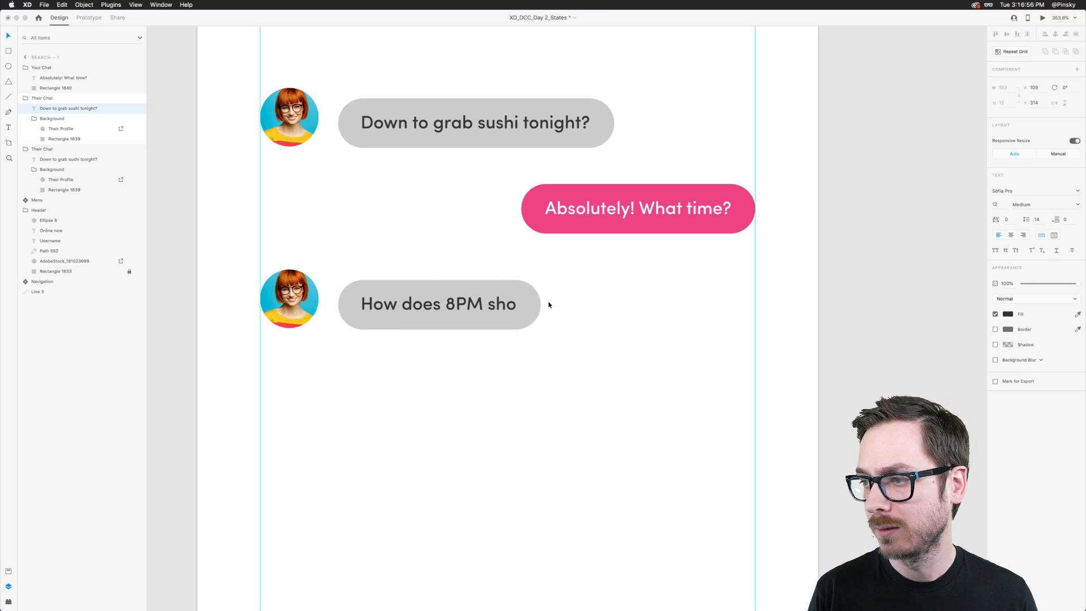
{"action": "type", "text": "und"}
{"action": "key", "text": "BackSpace"}
{"action": "key", "text": "BackSpace"}
{"action": "key", "text": "BackSpace"}
{"action": "key", "text": "BackSpace"}
{"action": "key", "text": "BackSpace"}
{"action": "type", "text": "iynu"}
{"action": "key", "text": "BackSpace"}
{"action": "key", "text": "BackSpace"}
{"action": "key", "text": "BackSpace"}
{"action": "key", "text": "BackSpace"}
{"action": "type", "text": "ound?"}
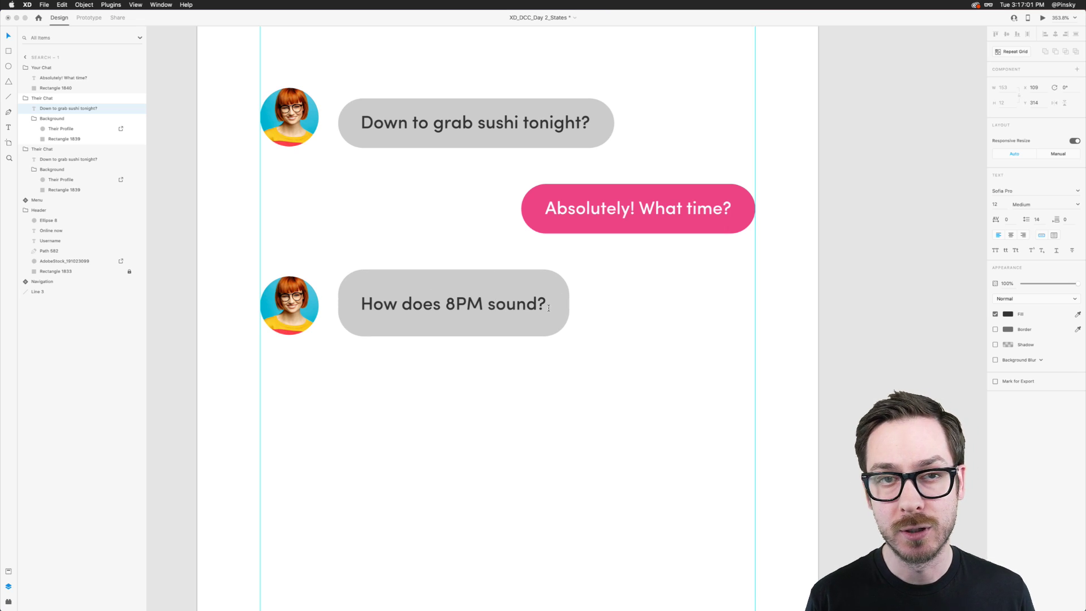
Try starting a second line with "I" below the question in the duplicated bubble, and undo the whole text change.
{"action": "key", "text": "Return"}
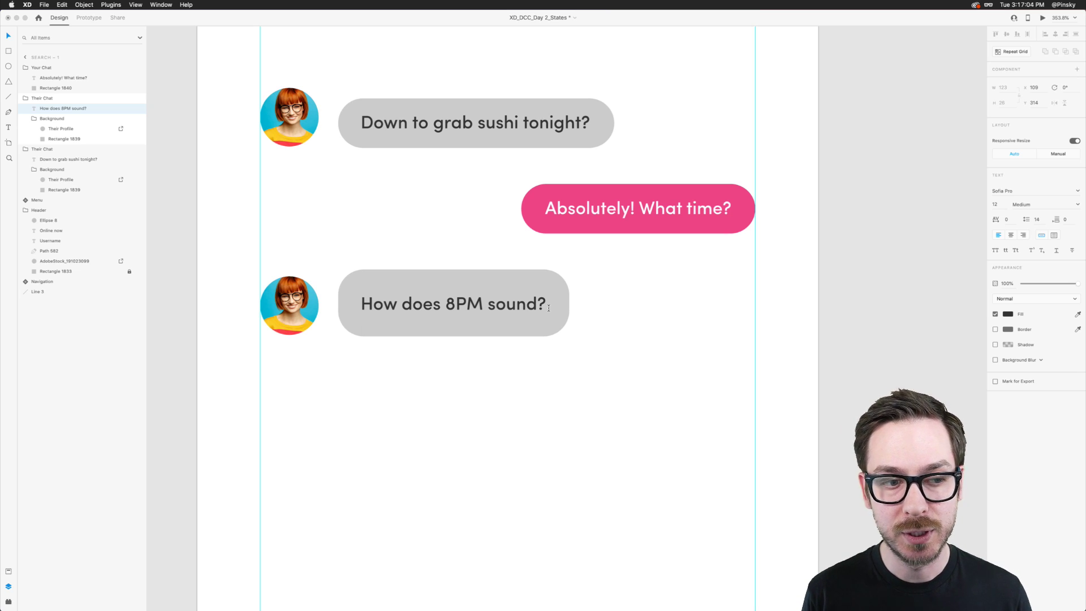
{"action": "type", "text": "IO nc"}
{"action": "key", "text": "BackSpace"}
{"action": "key", "text": "BackSpace"}
{"action": "key", "text": "BackSpace"}
{"action": "key", "text": "BackSpace"}
{"action": "type", "text": "I can"}
{"action": "key", "text": "BackSpace"}
{"action": "key", "text": "BackSpace"}
{"action": "key", "text": "BackSpace"}
{"action": "key", "text": "BackSpace"}
{"action": "key", "text": "BackSpace"}
{"action": "key", "text": "BackSpace"}
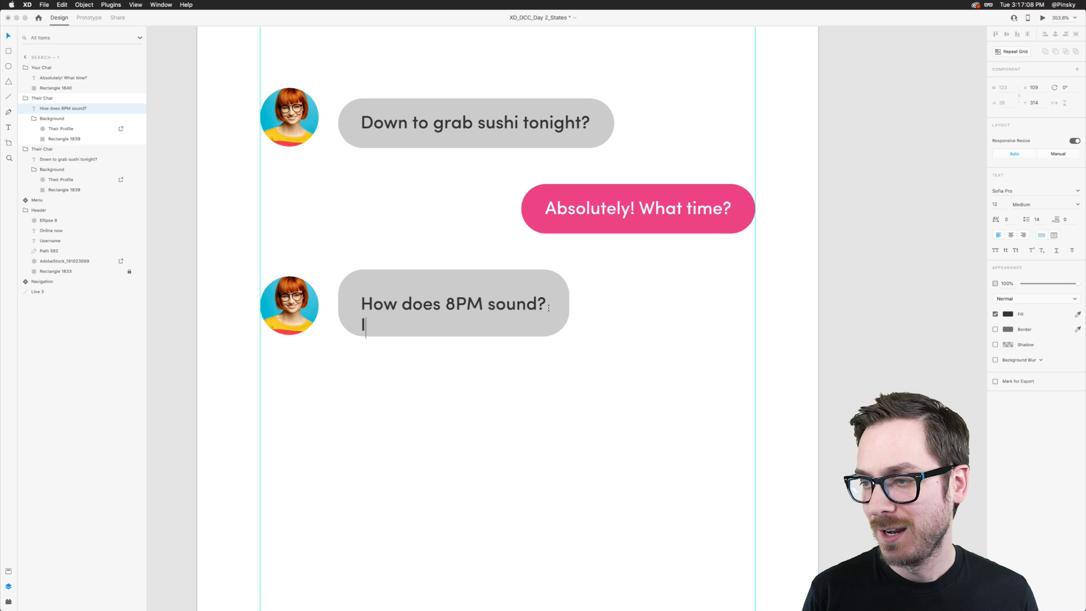
{"action": "type", "text": "I"}
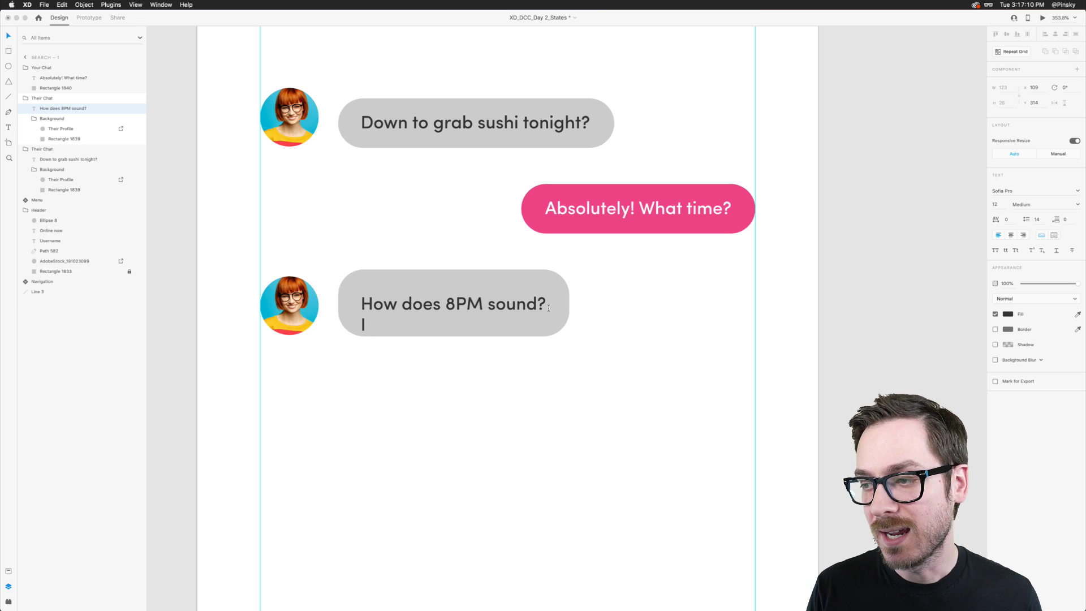
{"action": "key", "text": "Escape"}
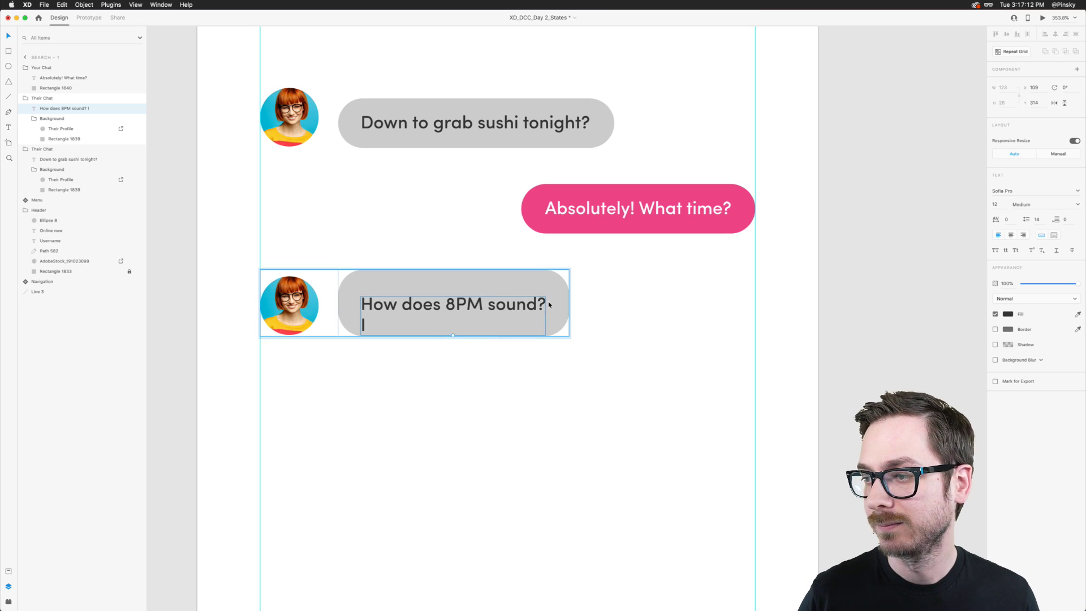
{"action": "key", "text": "super+z"}
Fix the top side of the duplicated grey rectangle and test its resizing by adding and removing three line breaks after the text.
{"action": "left_click", "coordinate": [534, 288]}
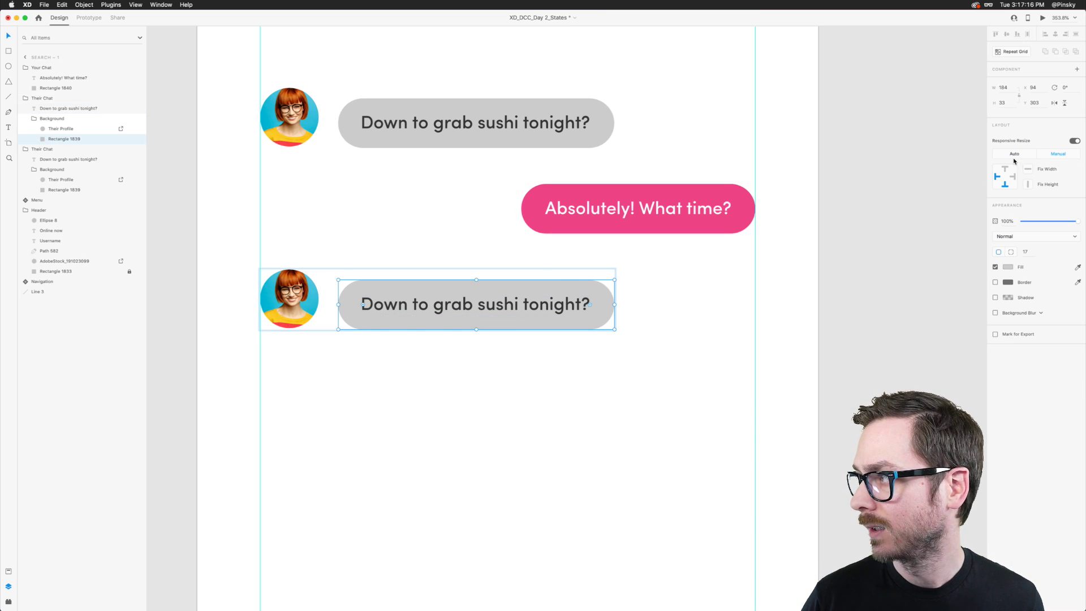
{"action": "left_click", "coordinate": [1005, 170]}
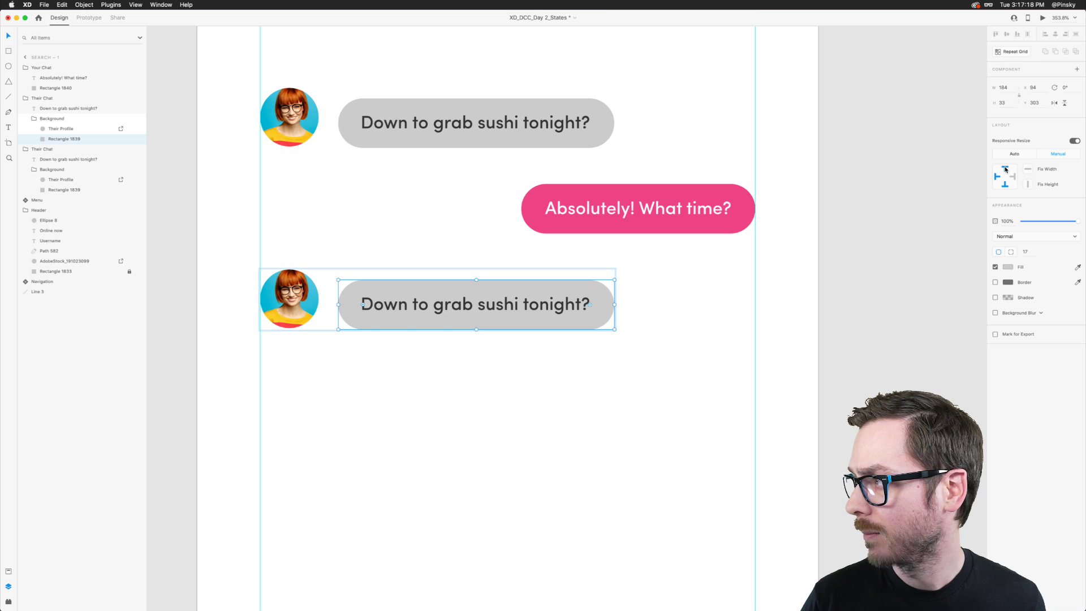
{"action": "double_click", "coordinate": [564, 314]}
{"action": "key", "text": "Right"}
{"action": "key", "text": "Return"}
{"action": "key", "text": "Return"}
{"action": "key", "text": "Return"}
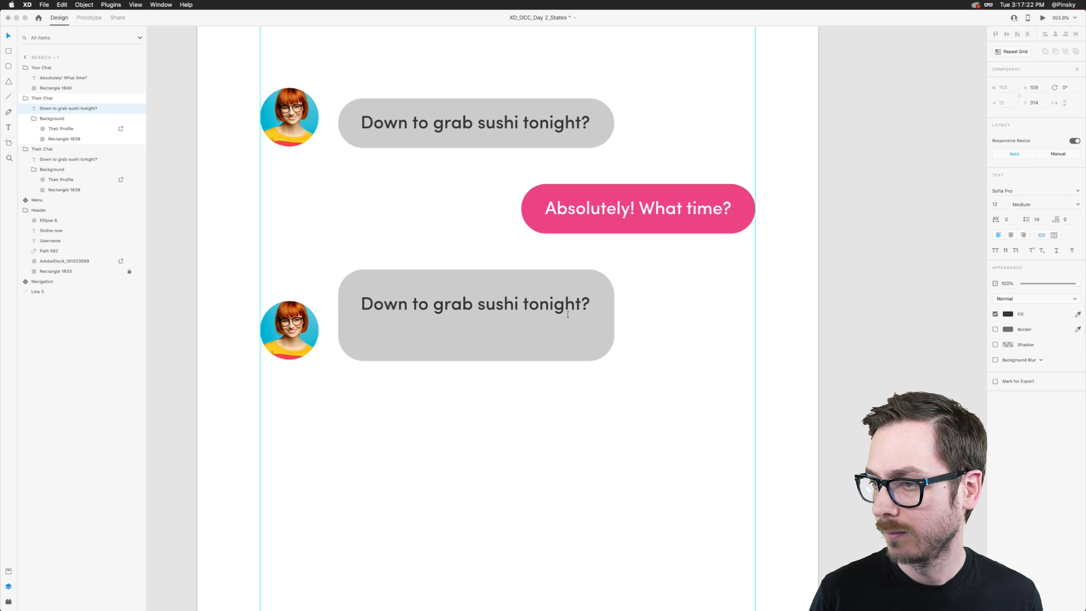
{"action": "key", "text": "BackSpace"}
{"action": "key", "text": "BackSpace"}
{"action": "key", "text": "BackSpace"}
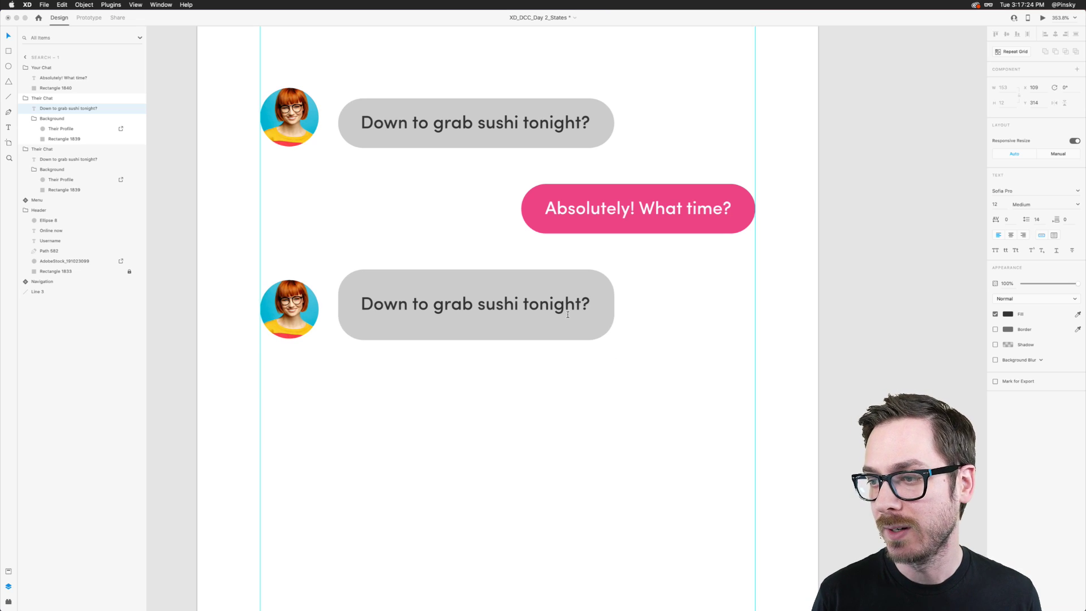
Replace the duplicated bubble's text with "How does 8PM sound?" and "I can pick you up." on a second line, and select its Background group.
{"action": "key", "text": "super+a"}
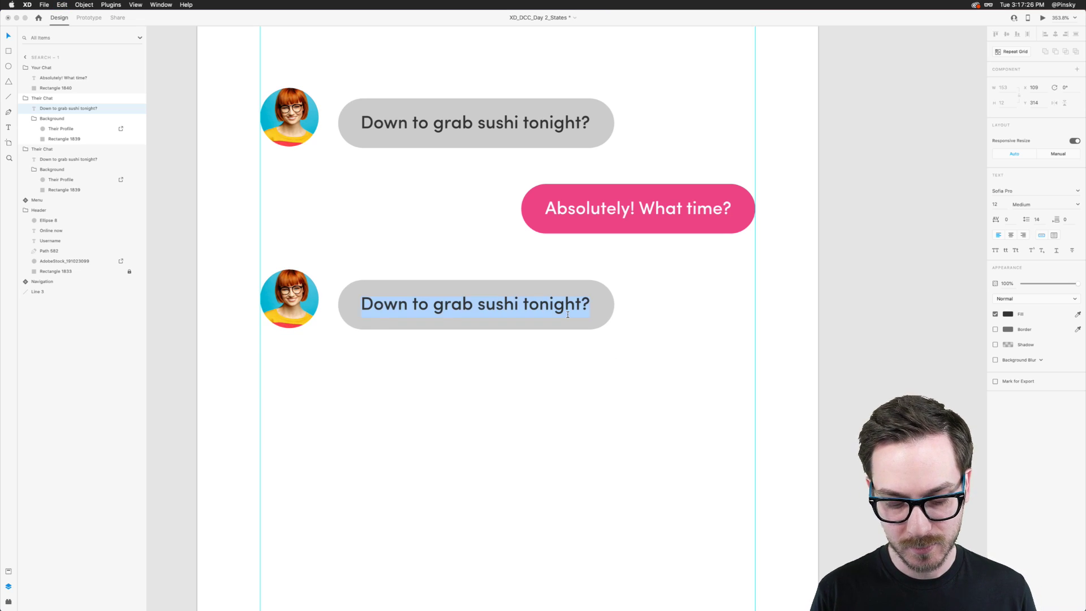
{"action": "type", "text": "Howw"}
{"action": "key", "text": "BackSpace"}
{"action": "key", "text": "BackSpace"}
{"action": "type", "text": "w does"}
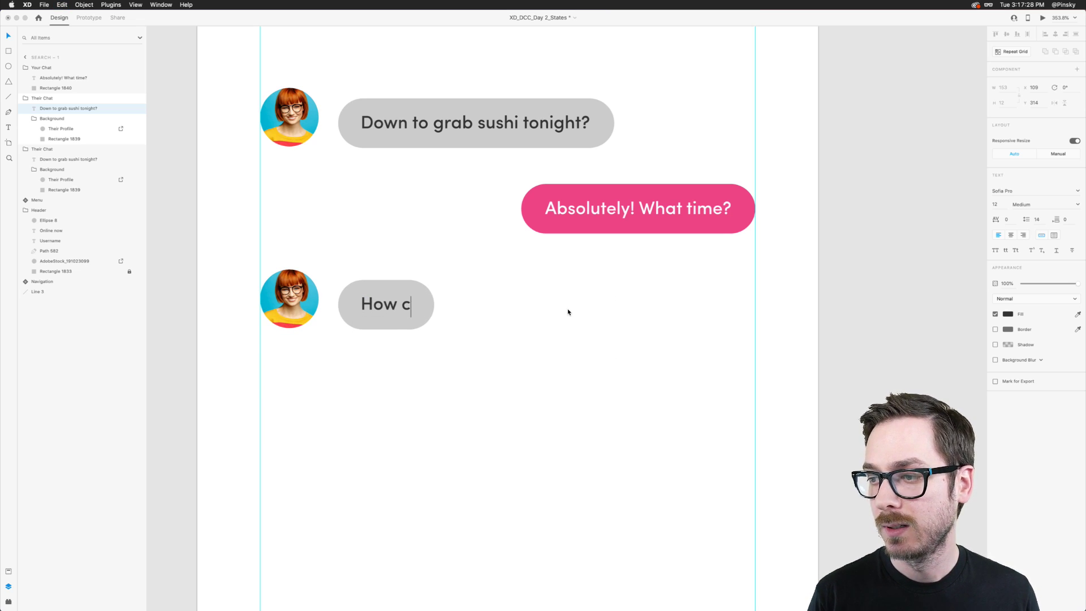
{"action": "type", "text": " 8PM sound?"}
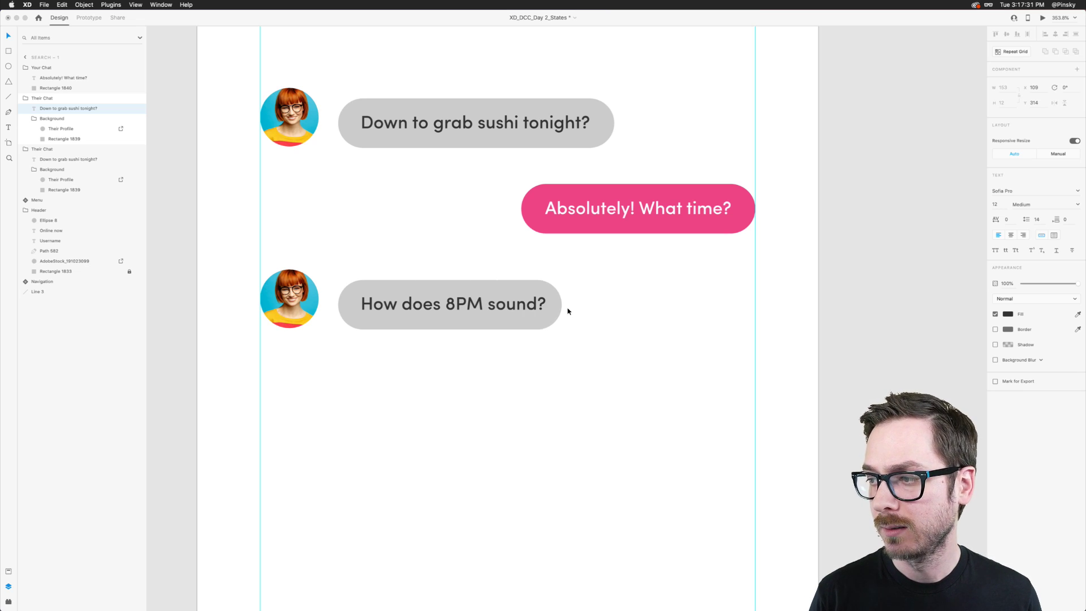
{"action": "key", "text": "Return"}
{"action": "type", "text": "I"}
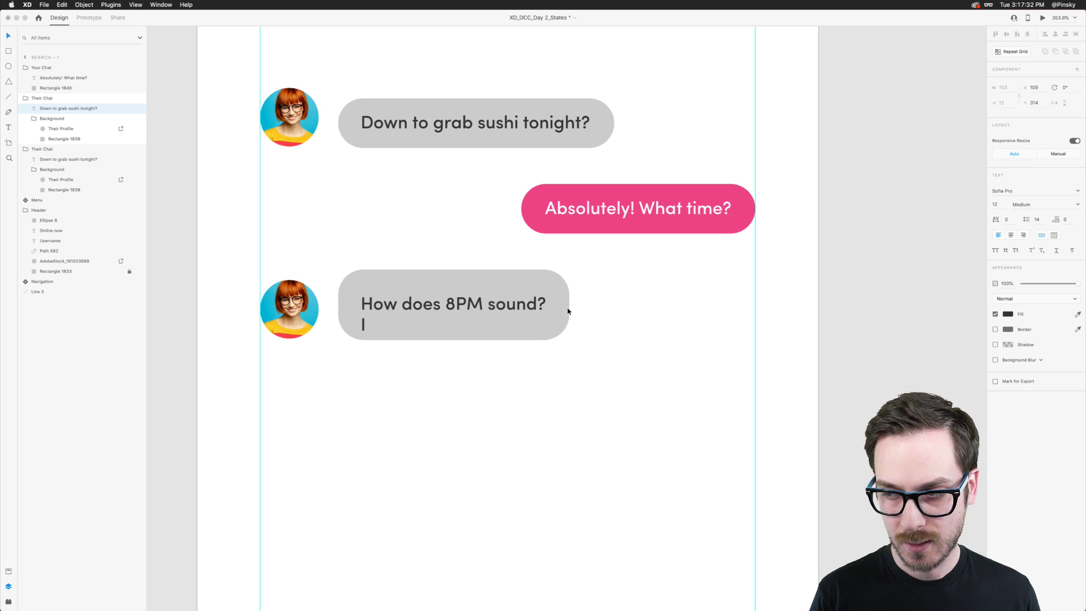
{"action": "type", "text": " can pick you up."}
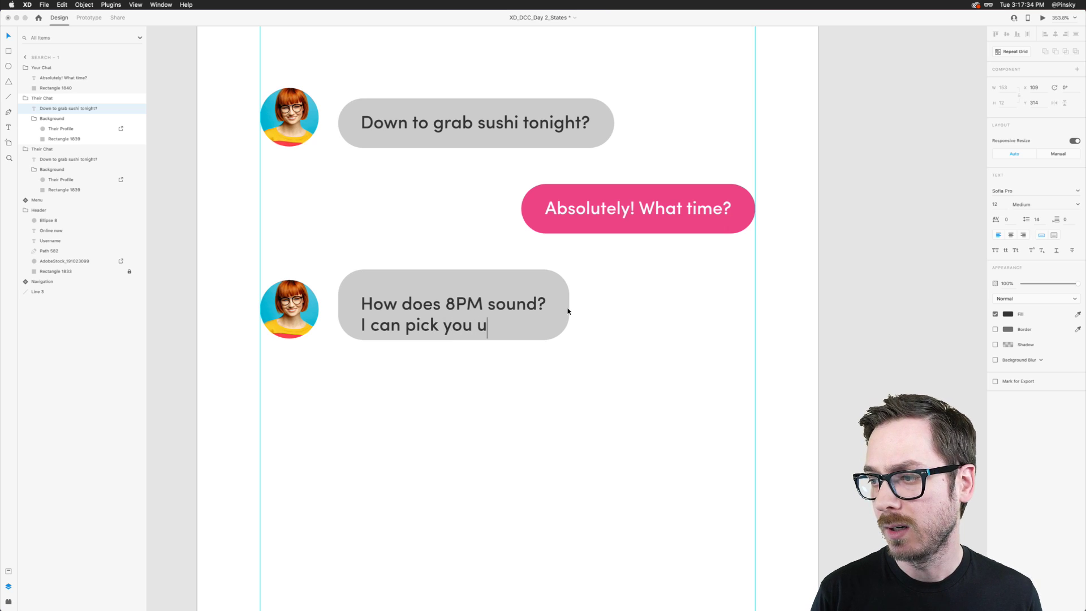
{"action": "key", "text": "Escape"}
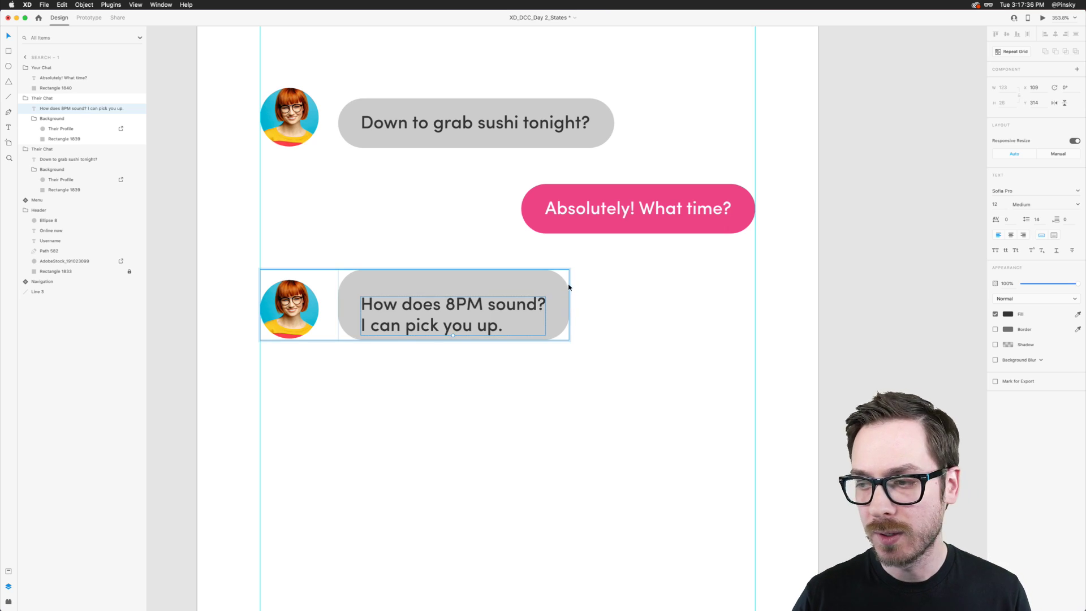
{"action": "left_click", "coordinate": [474, 283]}
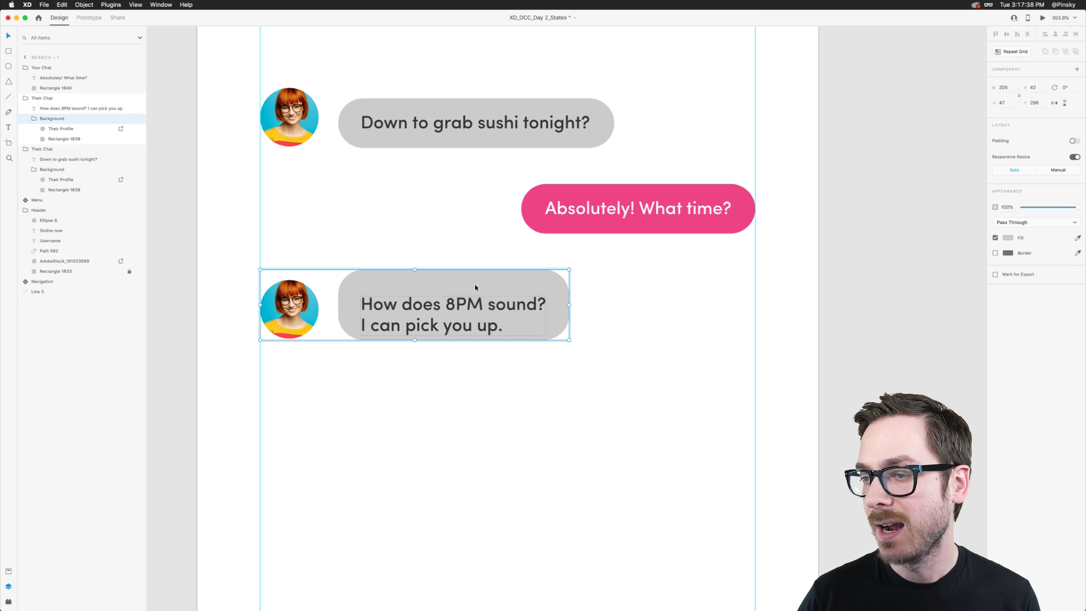
Reduce the right padding of the "How does 8PM sound?" chat group and extend its bubble's bottom edge to balance the space around the text.
{"action": "left_click", "coordinate": [52, 98]}
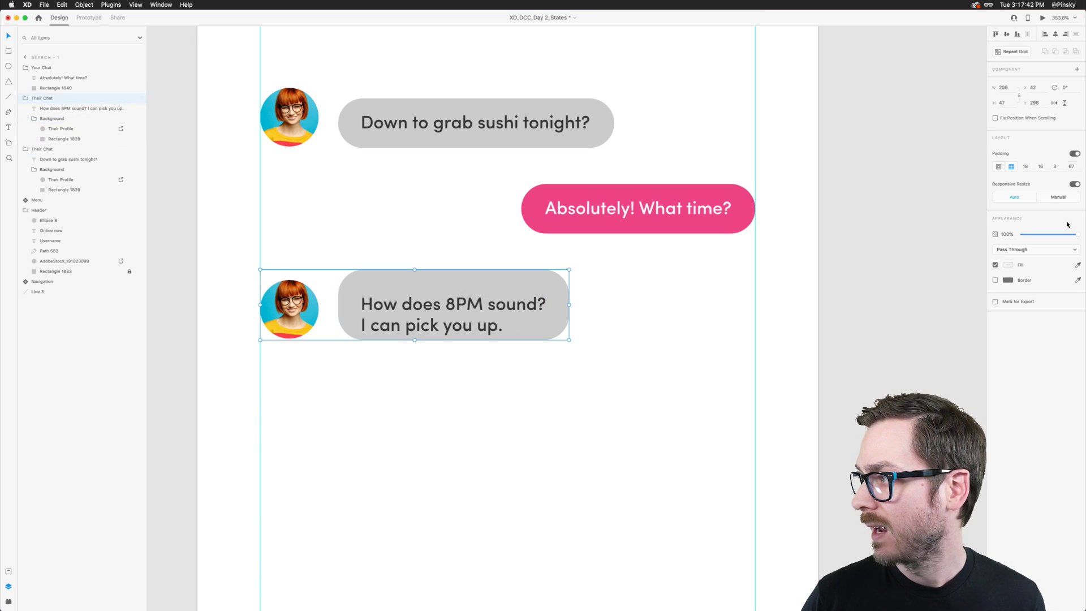
{"action": "left_click", "coordinate": [1070, 169]}
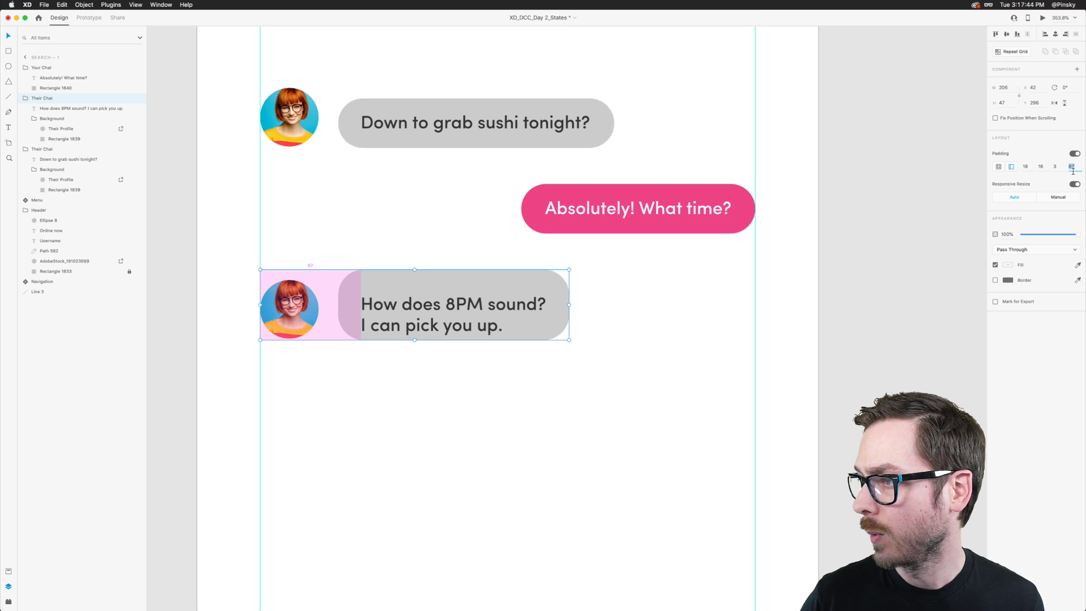
{"action": "left_click", "coordinate": [1030, 168]}
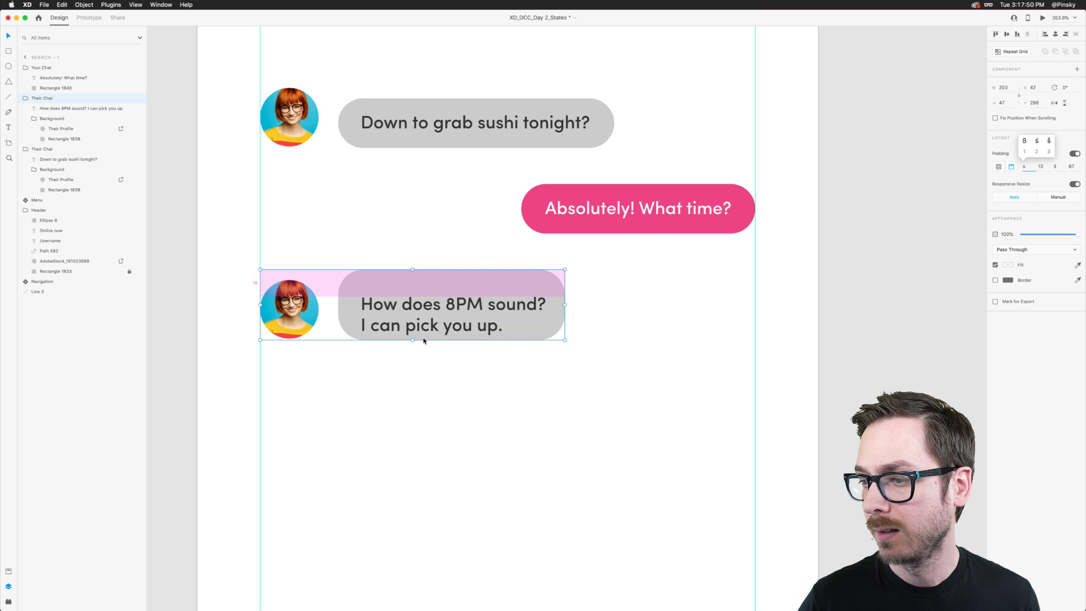
{"action": "left_click_drag", "start_coordinate": [430, 337], "coordinate": [427, 357]}
{"action": "left_click", "coordinate": [482, 469]}
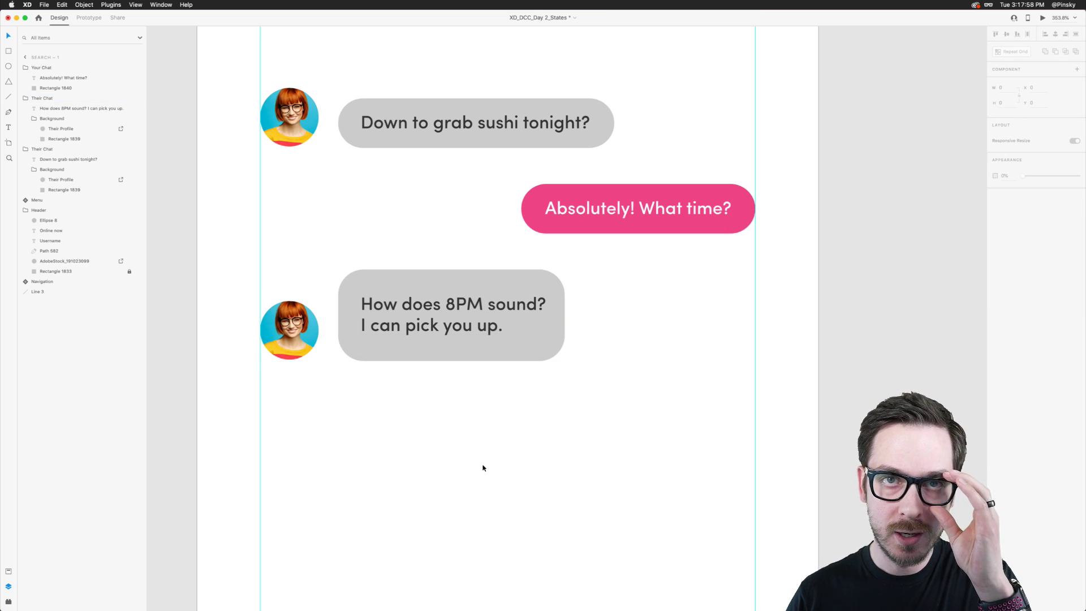
Duplicate the pink "Absolutely! What time?" bubble lower on the artboard, aligned to the same guide, and replace its text with "Thanks for dinner. It was great!".
{"action": "scroll", "coordinate": [482, 468], "scroll_direction": "down", "scroll_amount": 5}
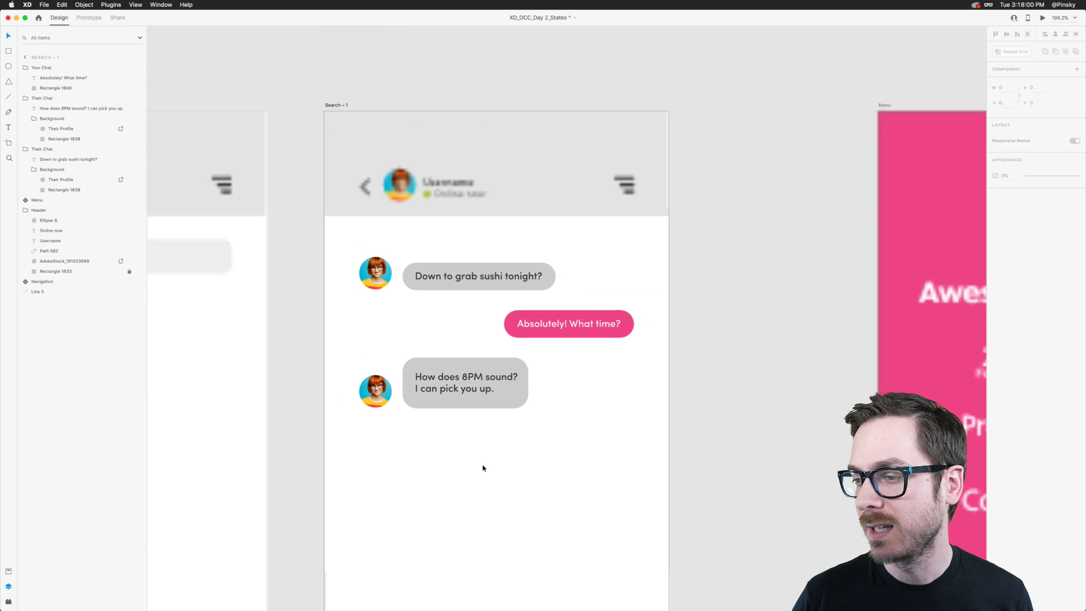
{"action": "scroll", "coordinate": [481, 468], "scroll_direction": "down", "scroll_amount": 5}
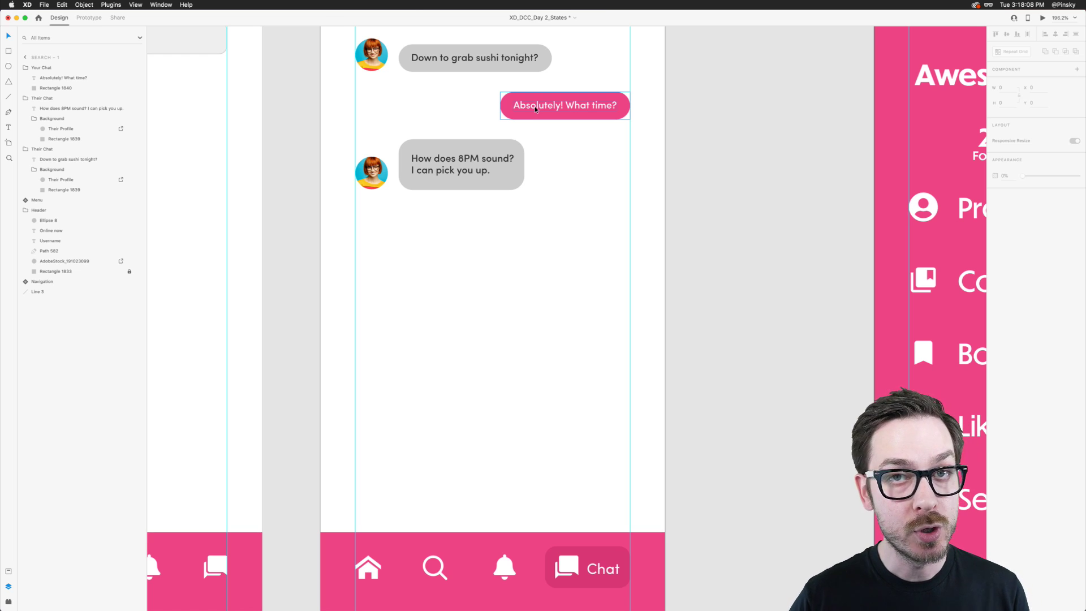
{"action": "left_click_drag", "start_coordinate": [535, 106], "coordinate": [564, 368]}
{"action": "double_click", "coordinate": [565, 368]}
{"action": "key", "text": "super+a"}
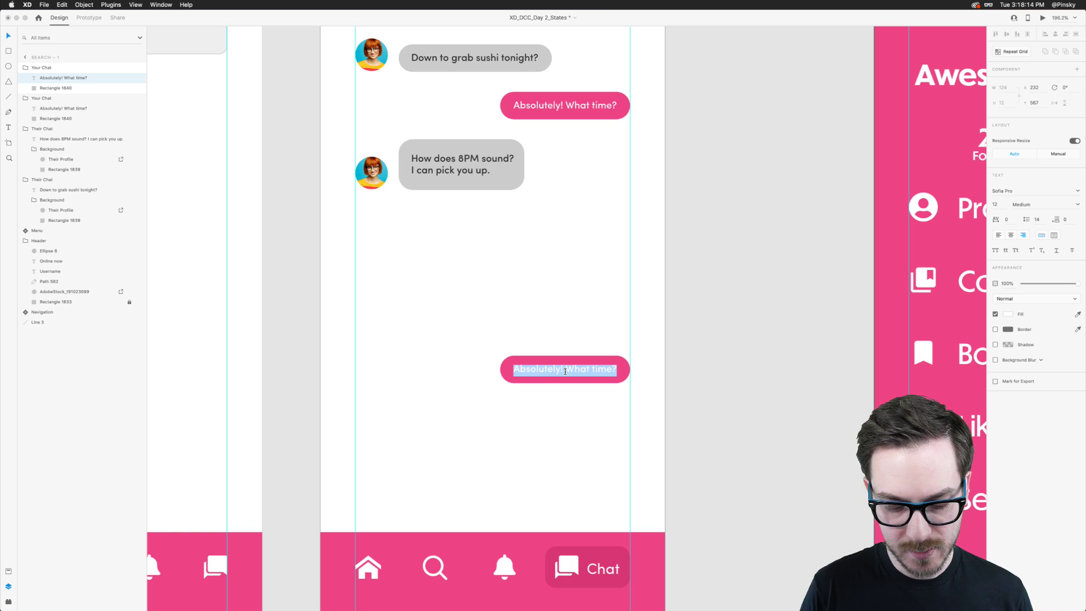
{"action": "type", "text": "Thank"}
{"action": "type", "text": "s for dinn"}
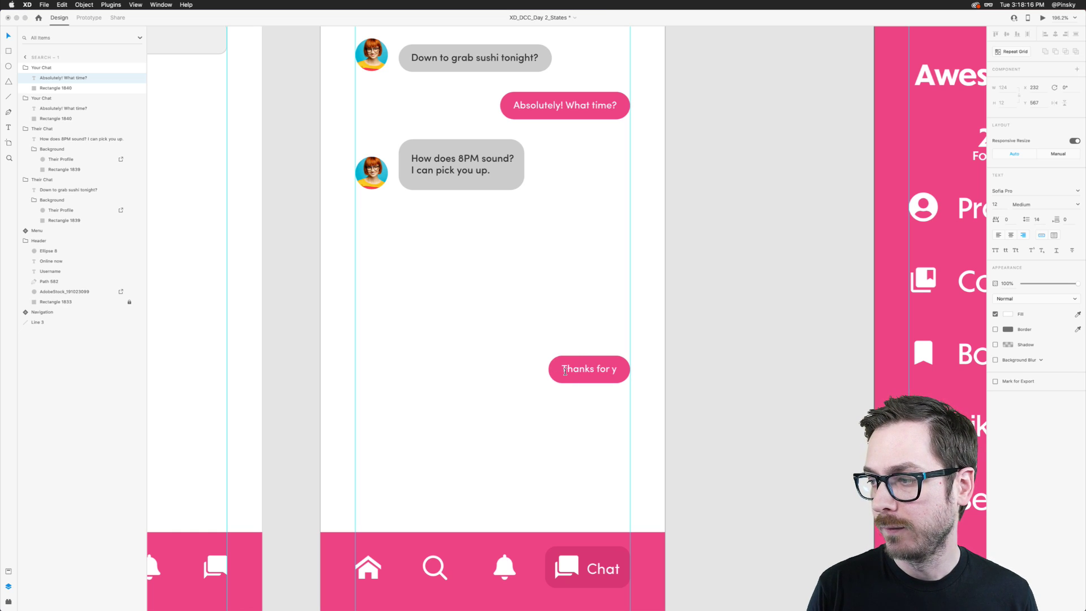
{"action": "type", "text": "er. It"}
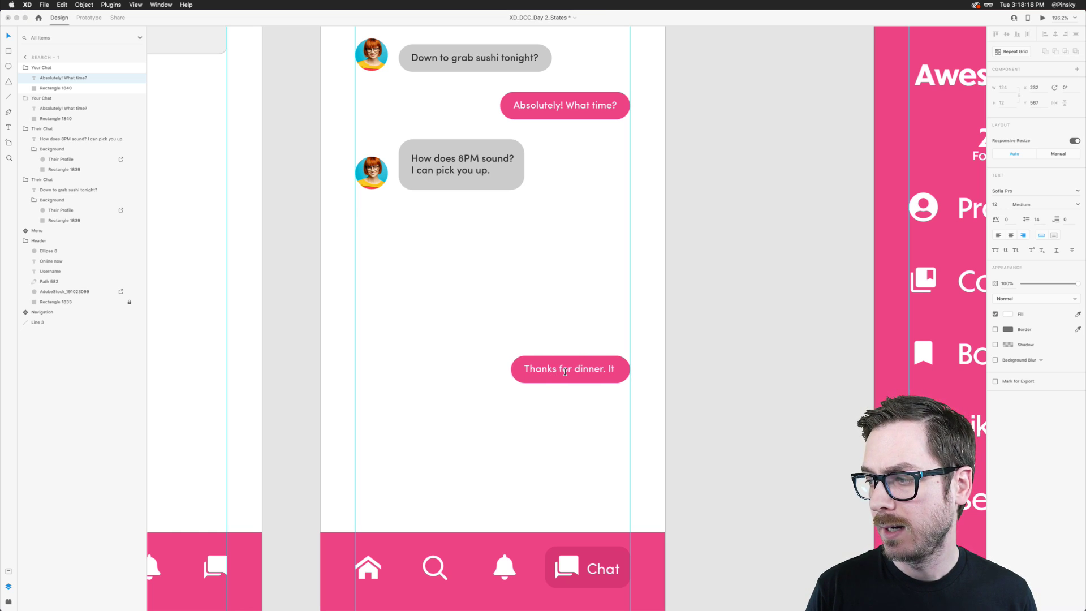
{"action": "type", "text": " was great!"}
{"action": "key", "text": "Escape"}
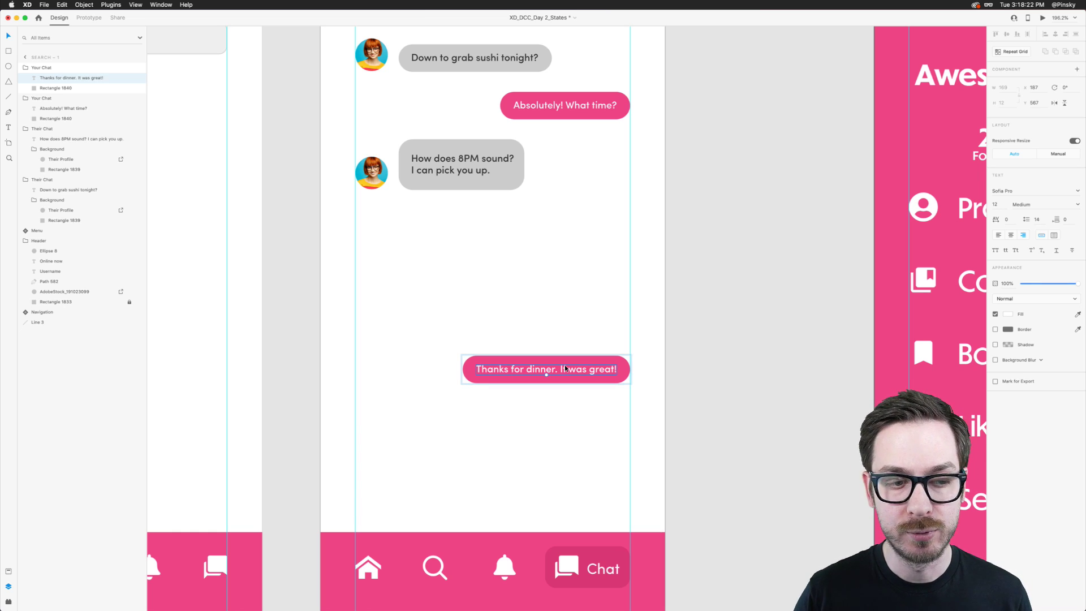
Draw a rounded rectangle about 288 × 180 from the right guide above the new pink bubble and send it behind that bubble.
{"action": "left_click", "coordinate": [45, 67]}
{"action": "left_click", "coordinate": [9, 51]}
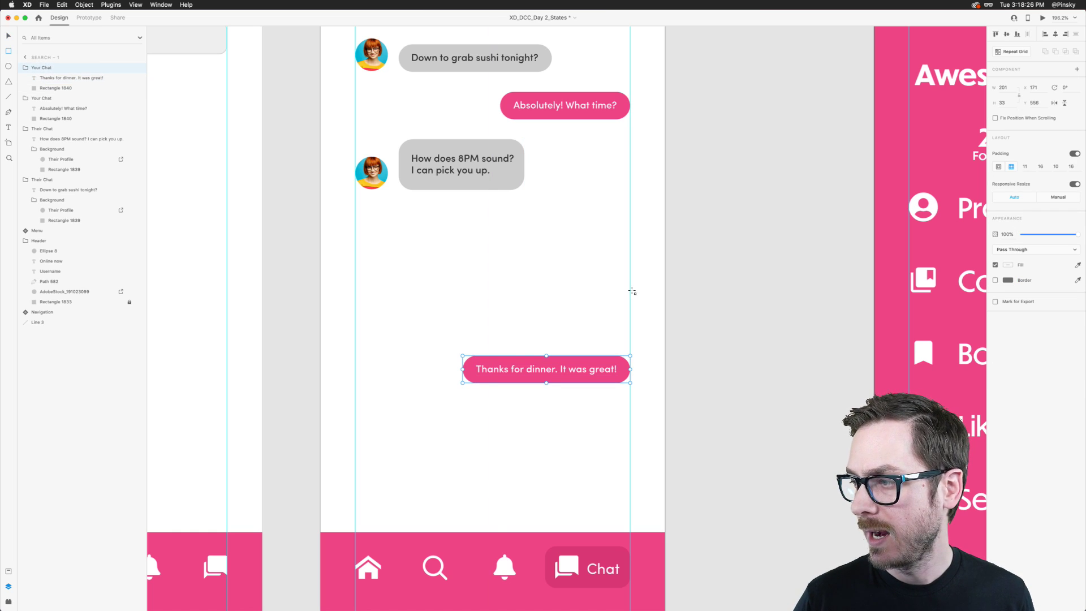
{"action": "mouse_move", "coordinate": [630, 225]}
{"action": "left_mouse_down"}
{"action": "mouse_move", "coordinate": [506, 287]}
{"action": "mouse_move", "coordinate": [419, 375]}
{"action": "mouse_move", "coordinate": [391, 376]}
{"action": "mouse_move", "coordinate": [402, 363]}
{"action": "left_mouse_up"}
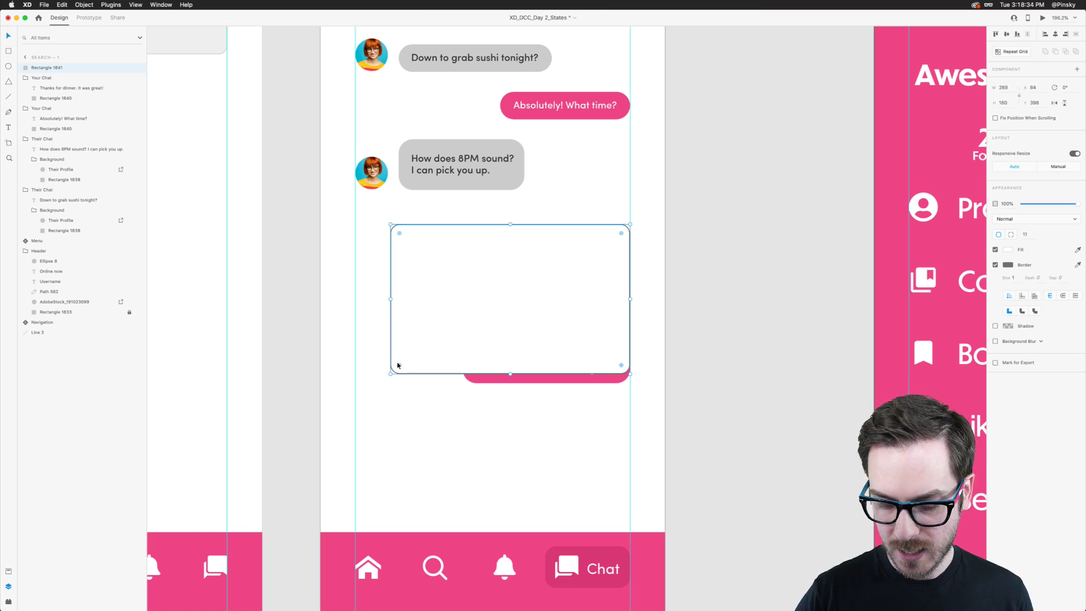
{"action": "key", "text": "super+bracketleft"}
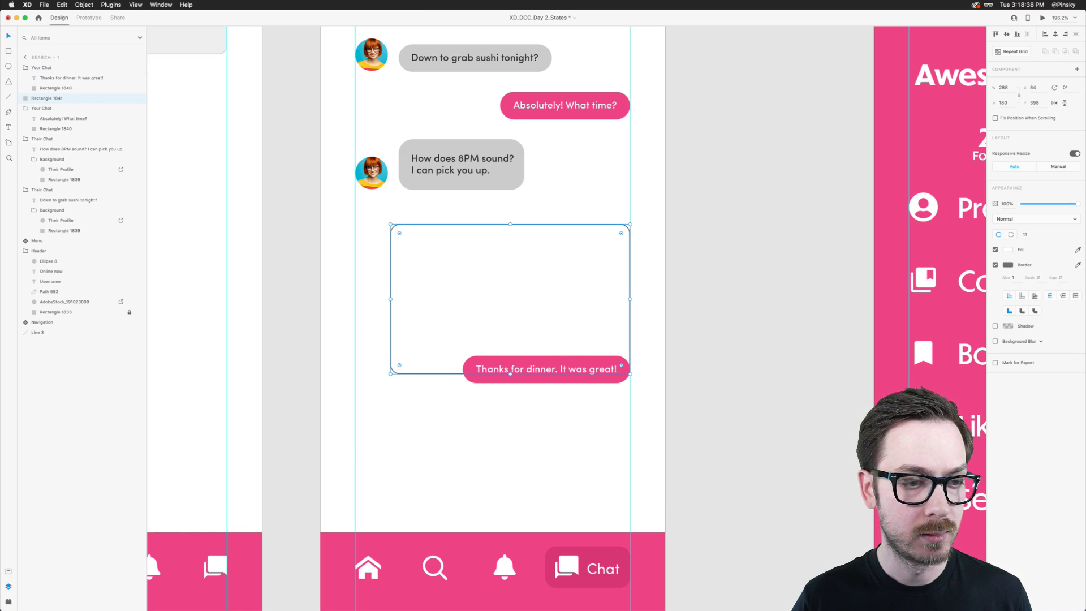
Switch to Finder, open the Food folder and fill the new rounded rectangle with the sushi photo.
{"action": "key", "text": "super+Tab"}
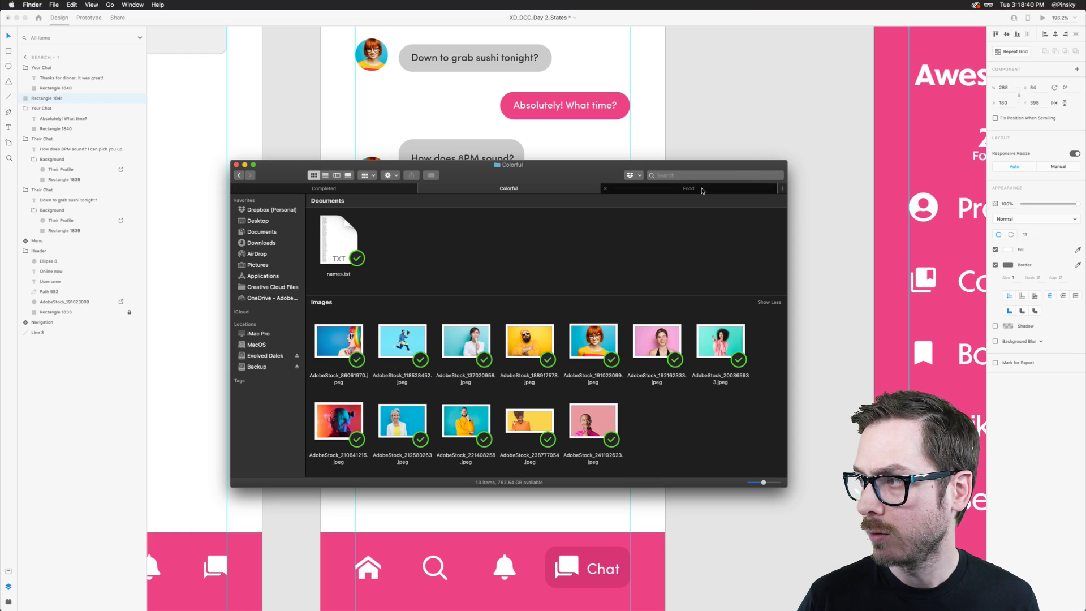
{"action": "left_click", "coordinate": [703, 190]}
{"action": "left_click_drag", "start_coordinate": [364, 257], "coordinate": [448, 293]}
{"action": "key", "text": "super+Tab"}
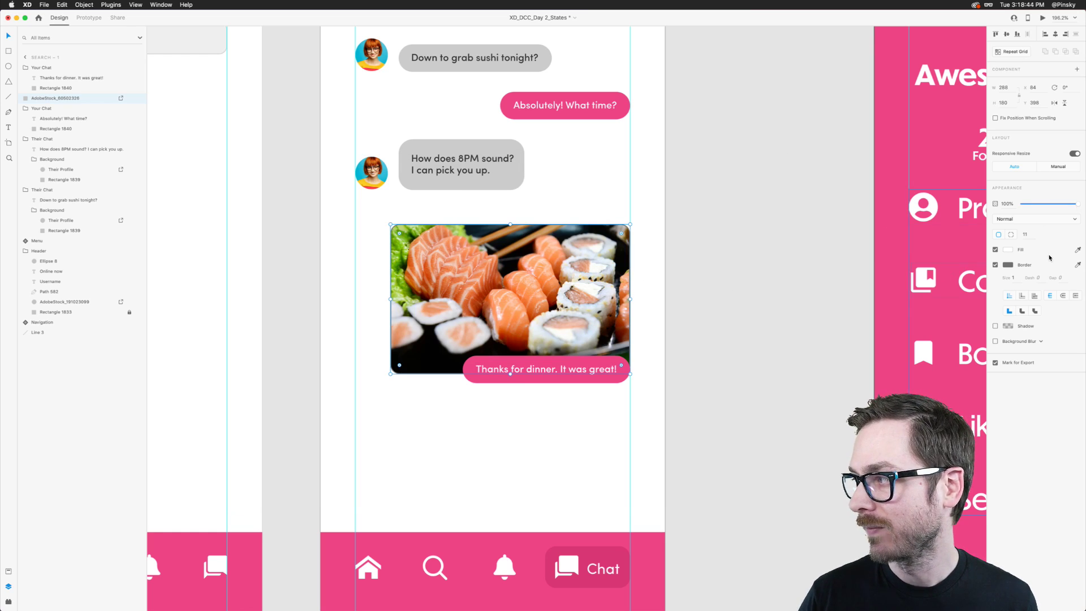
Remove the sushi photo's border and move the "Thanks for dinner. It was great!" bubble up to about Y 551, overlapping the photo's lower edge.
{"action": "left_click", "coordinate": [995, 266]}
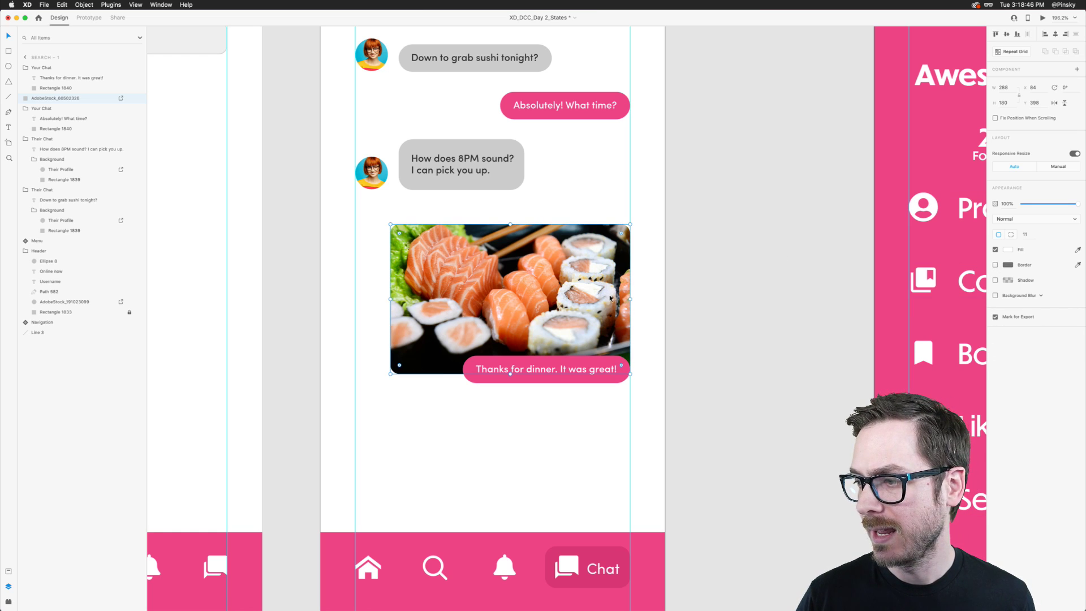
{"action": "left_click", "coordinate": [528, 379]}
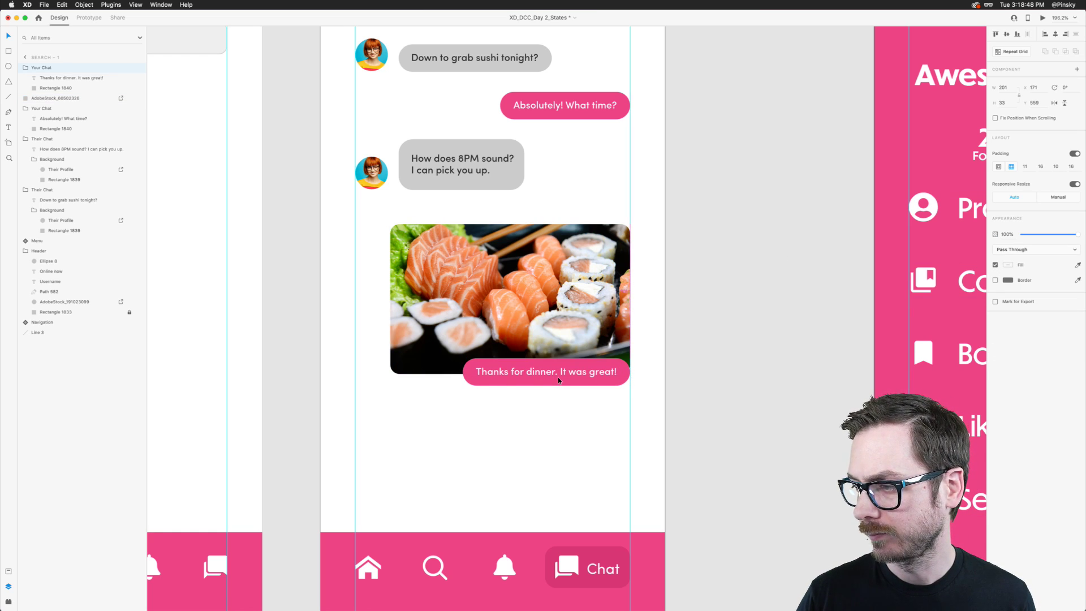
{"action": "left_click_drag", "start_coordinate": [559, 377], "coordinate": [559, 374]}
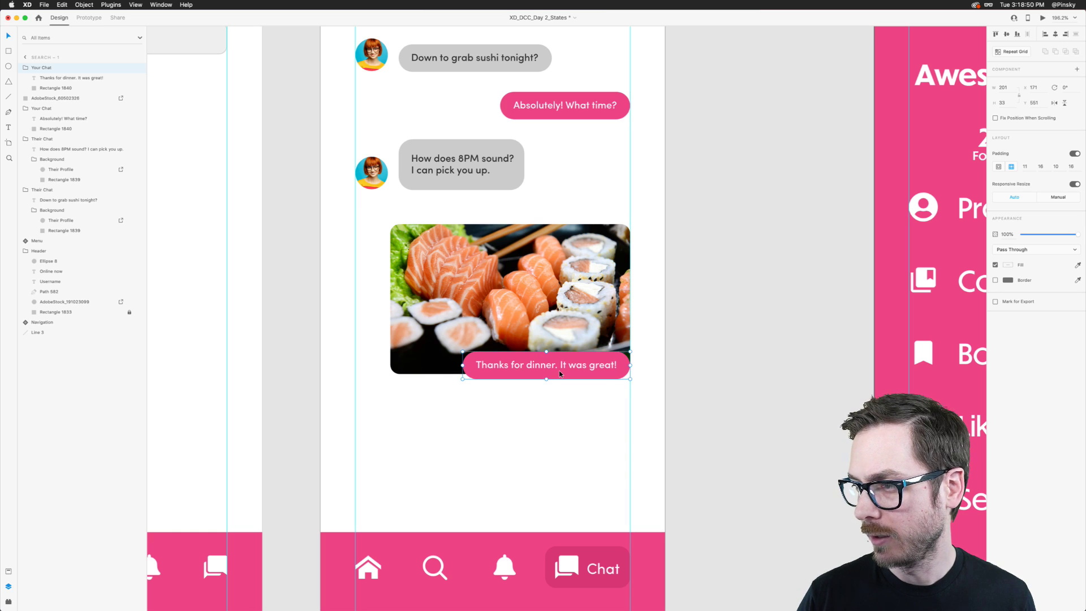
Select the Navigation component at the bottom of the chat artboard and hide it.
{"action": "scroll", "coordinate": [502, 412], "scroll_direction": "down", "scroll_amount": 3}
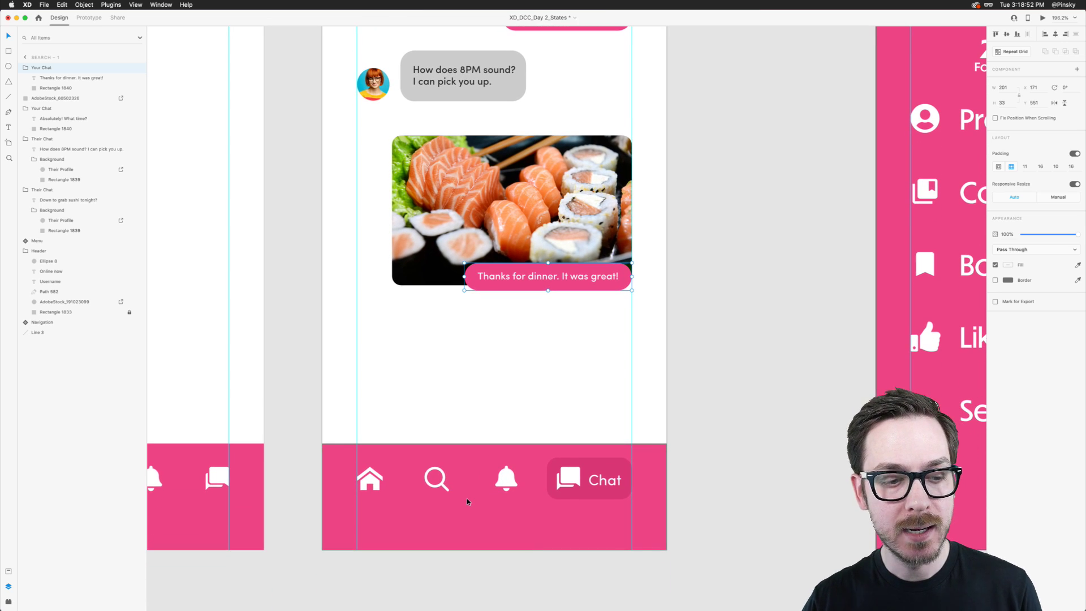
{"action": "scroll", "coordinate": [467, 501], "scroll_direction": "down", "scroll_amount": 2}
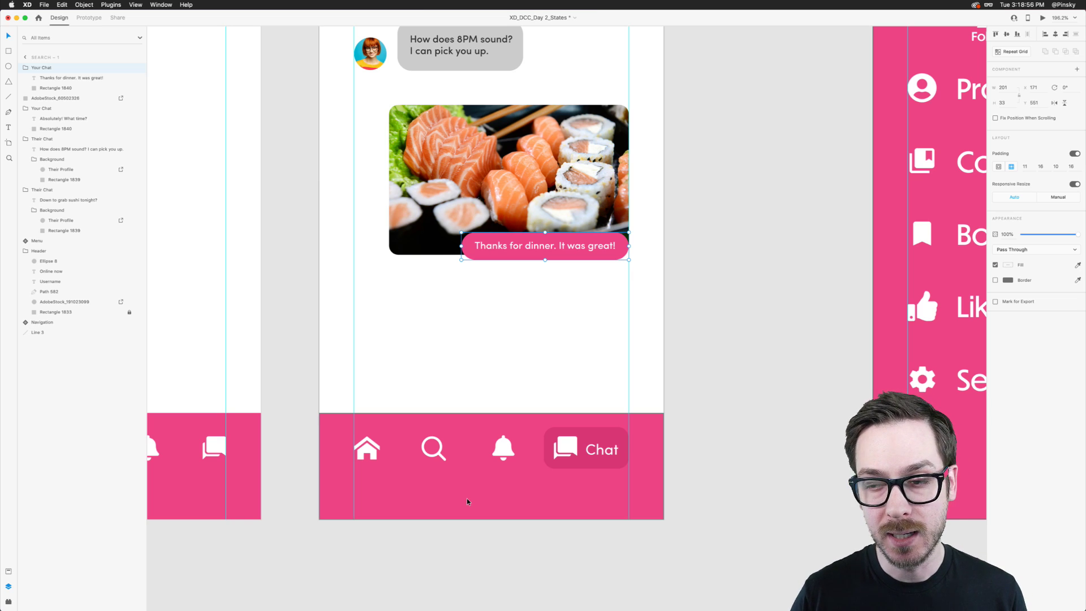
{"action": "left_click", "coordinate": [463, 437]}
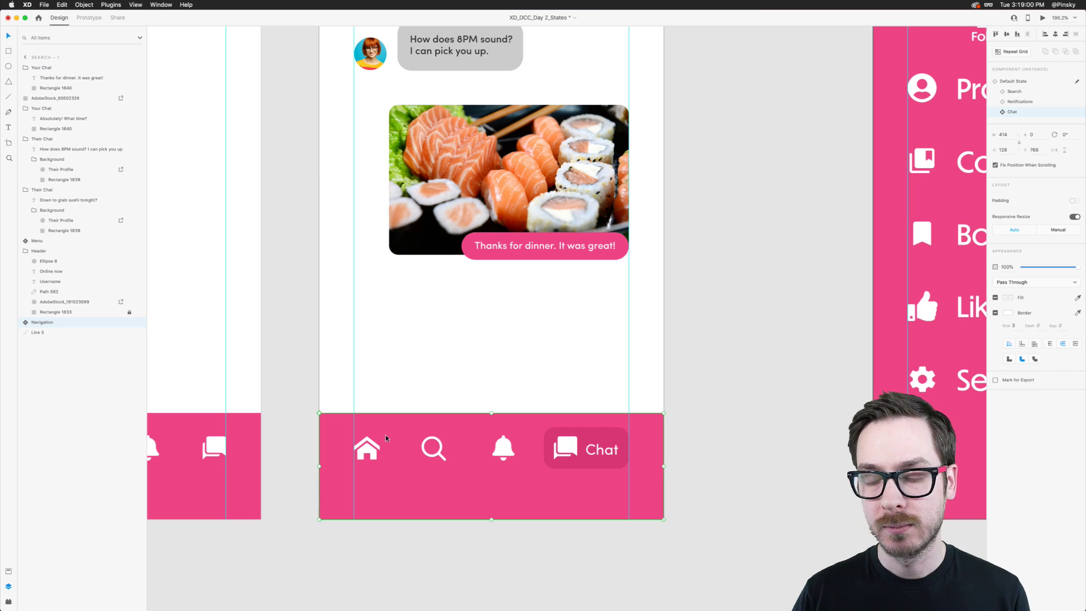
{"action": "scroll", "coordinate": [399, 439], "scroll_direction": "up", "scroll_amount": 20}
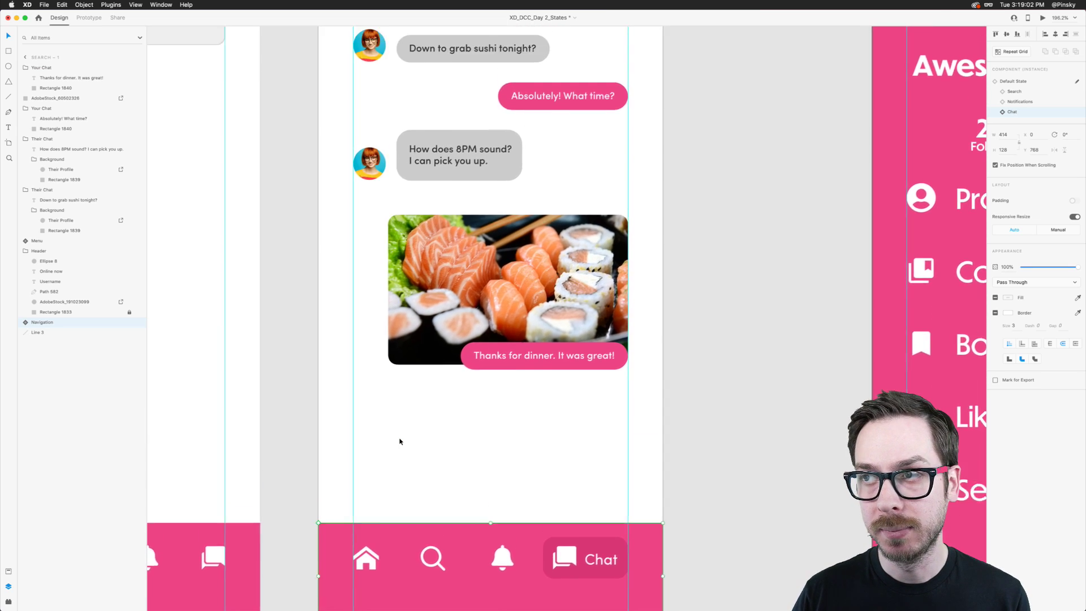
{"action": "scroll", "coordinate": [380, 260], "scroll_direction": "down", "scroll_amount": 20}
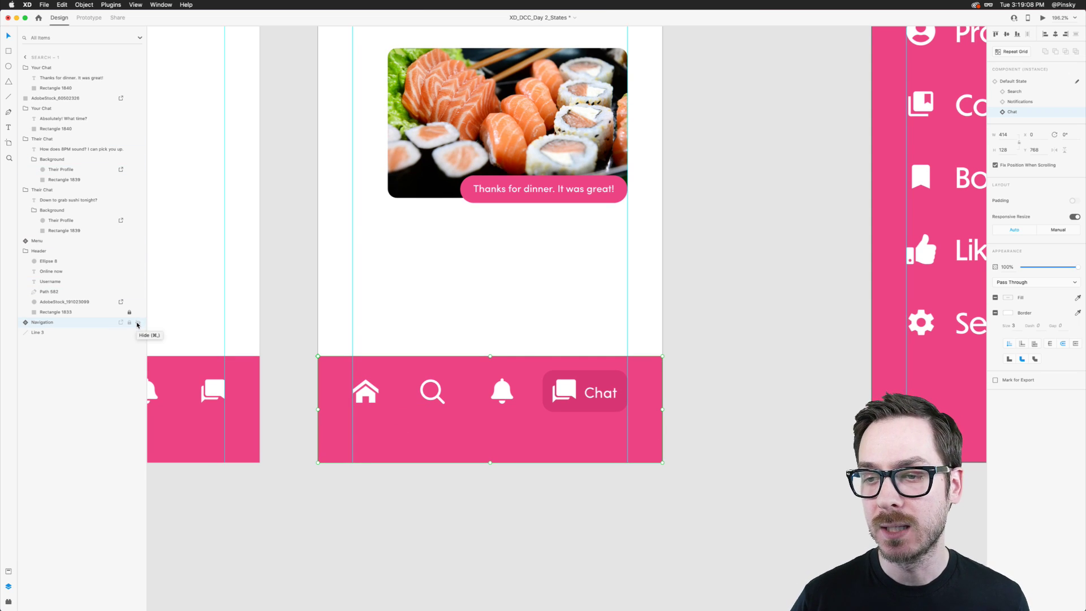
{"action": "left_click", "coordinate": [137, 323]}
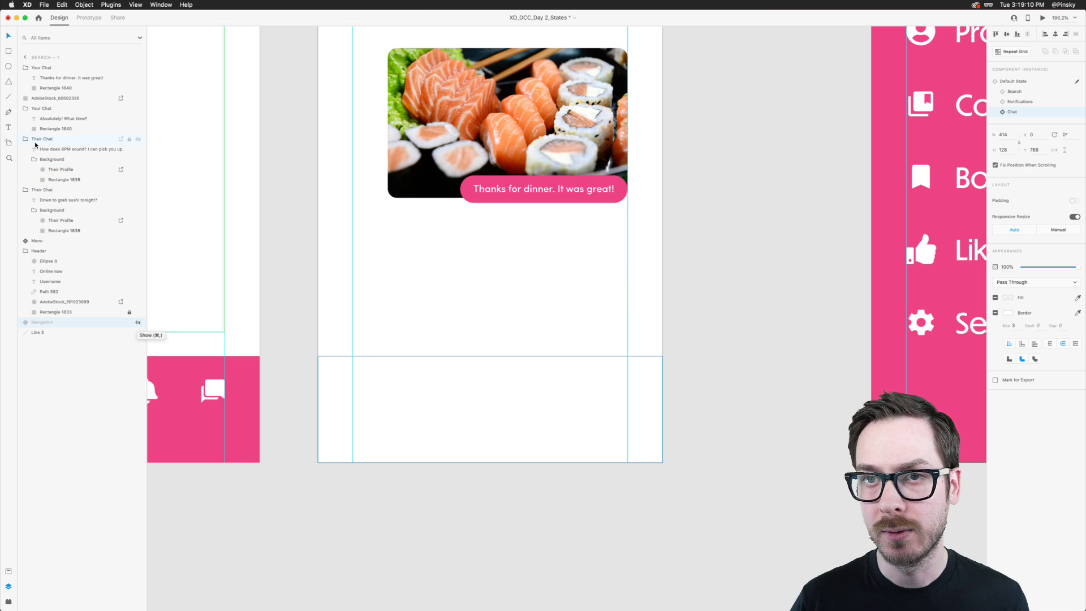
Draw a full-width rectangle about 414 × 152 at the artboard's bottom, with about 31 radius on the top corners and square bottom corners.
{"action": "left_click", "coordinate": [8, 51]}
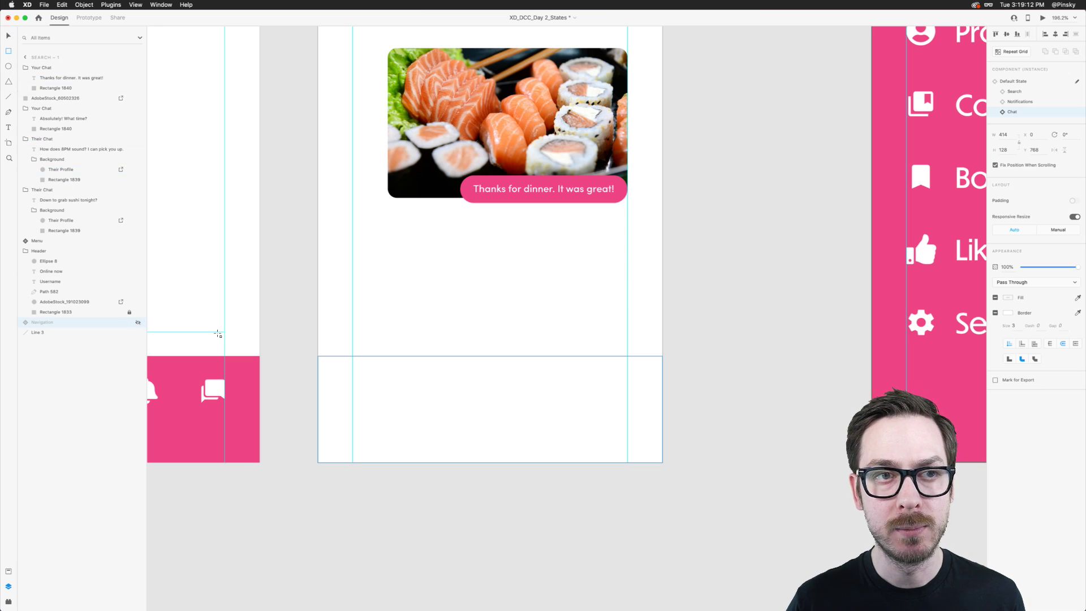
{"action": "mouse_move", "coordinate": [319, 465]}
{"action": "left_mouse_down"}
{"action": "mouse_move", "coordinate": [469, 357]}
{"action": "mouse_move", "coordinate": [663, 339]}
{"action": "mouse_move", "coordinate": [636, 360]}
{"action": "left_mouse_up"}
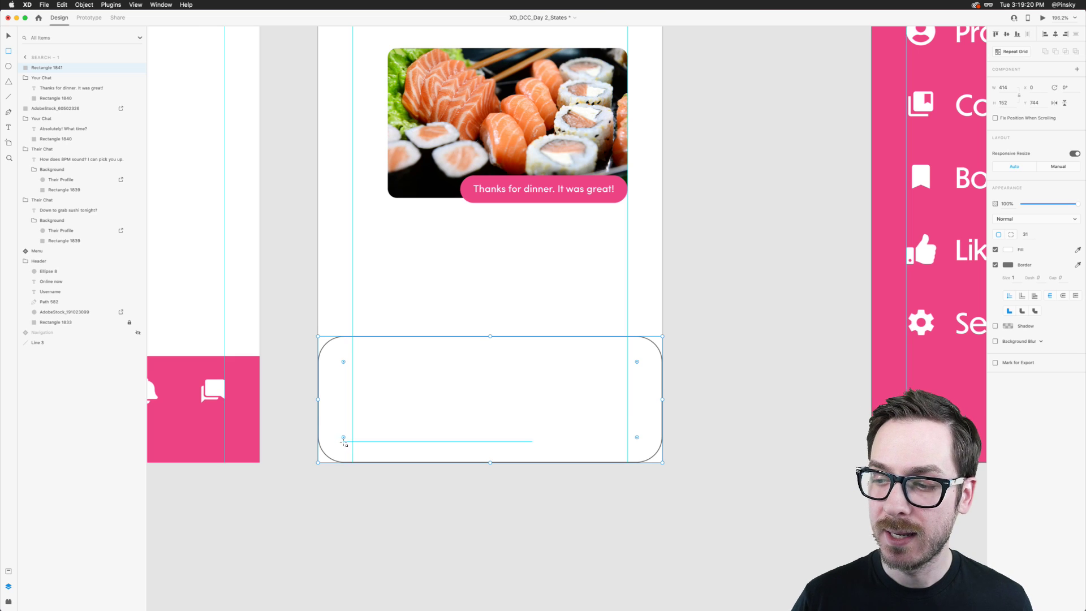
{"action": "left_click_drag", "start_coordinate": [344, 437], "coordinate": [308, 461]}
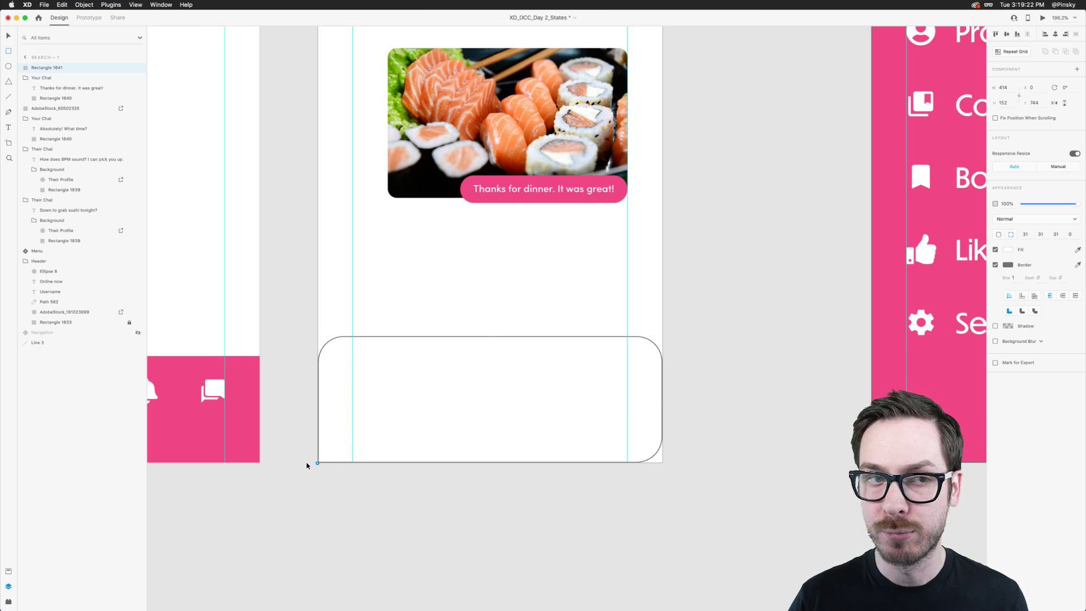
{"action": "left_click_drag", "start_coordinate": [638, 438], "coordinate": [679, 475]}
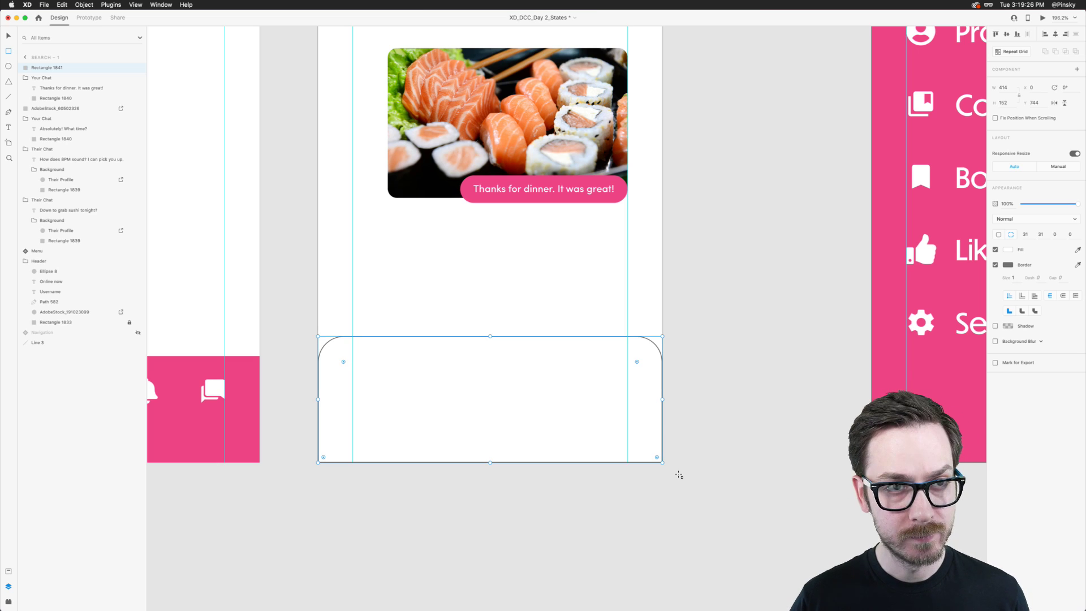
Remove the bottom rectangle's border and fill it with the pink sampled from the neighbouring artboard's navigation bar.
{"action": "left_click", "coordinate": [996, 265]}
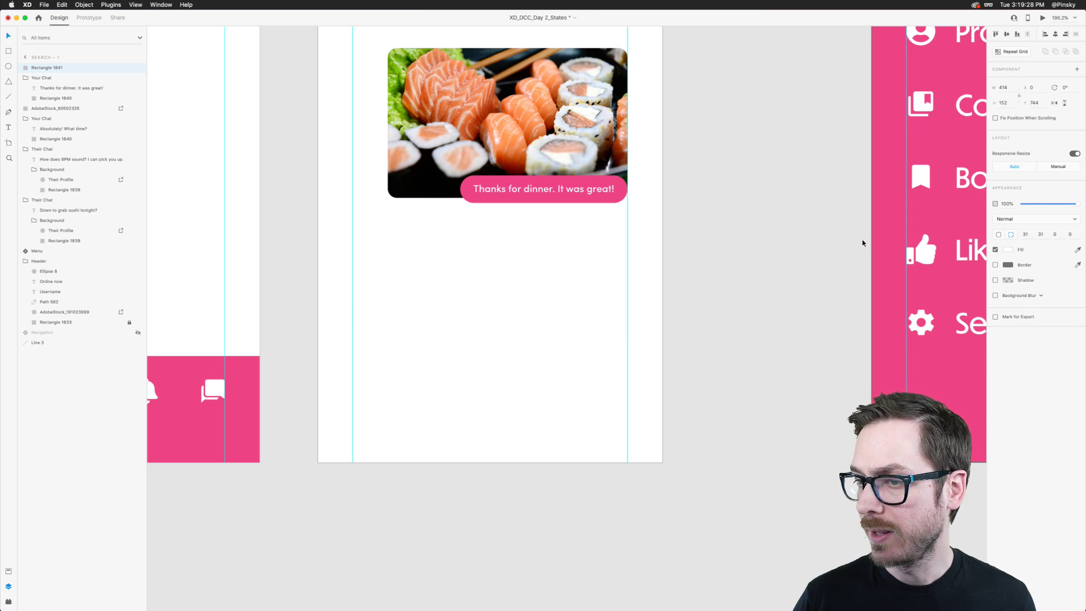
{"action": "key", "text": "i"}
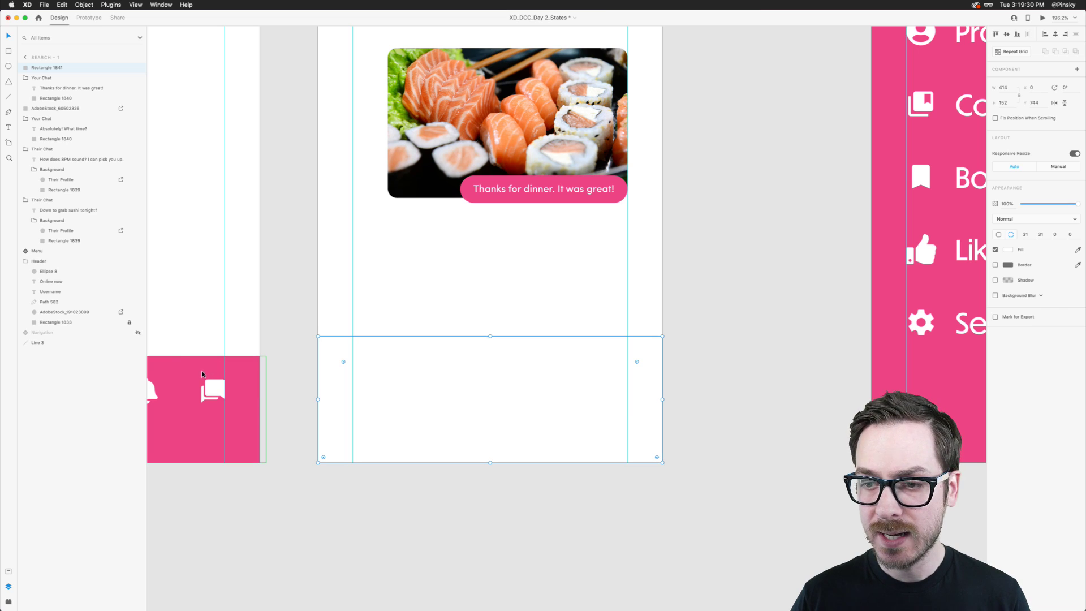
{"action": "left_click", "coordinate": [179, 364]}
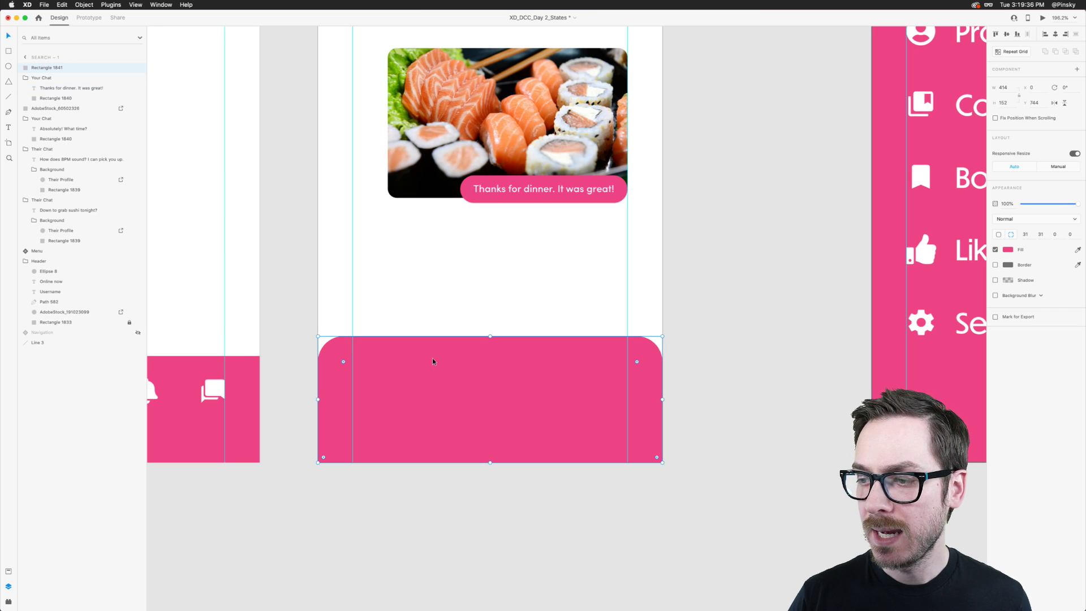
Draw a white pill-shaped input field about 330 × 40 with radius 20 between the guides on the pink panel, and remove its border.
{"action": "left_click", "coordinate": [8, 52]}
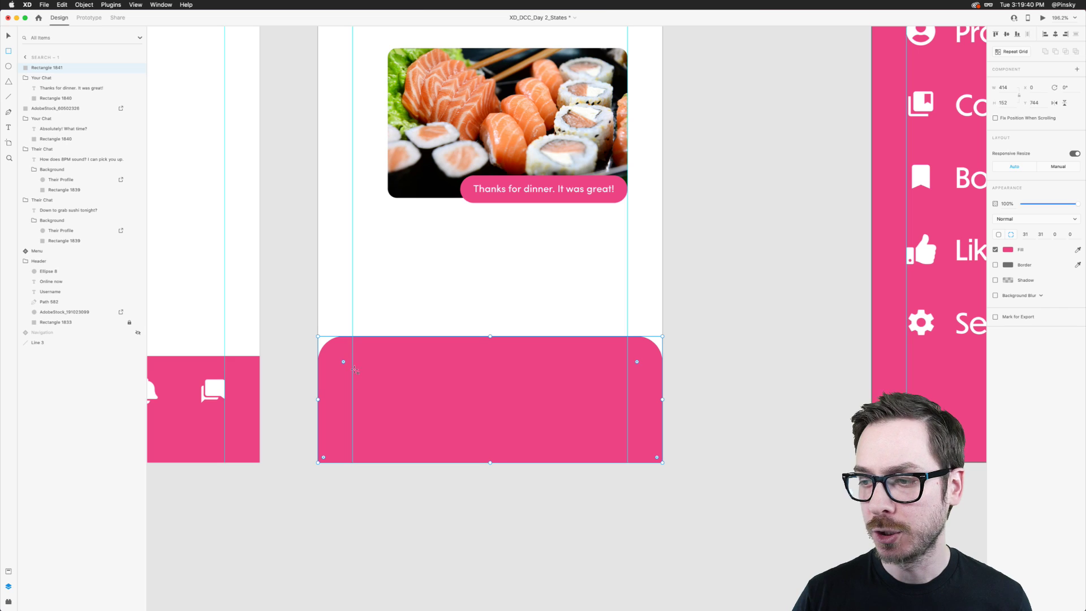
{"action": "mouse_move", "coordinate": [353, 357]}
{"action": "left_mouse_down"}
{"action": "mouse_move", "coordinate": [629, 394]}
{"action": "mouse_move", "coordinate": [601, 368]}
{"action": "left_mouse_up"}
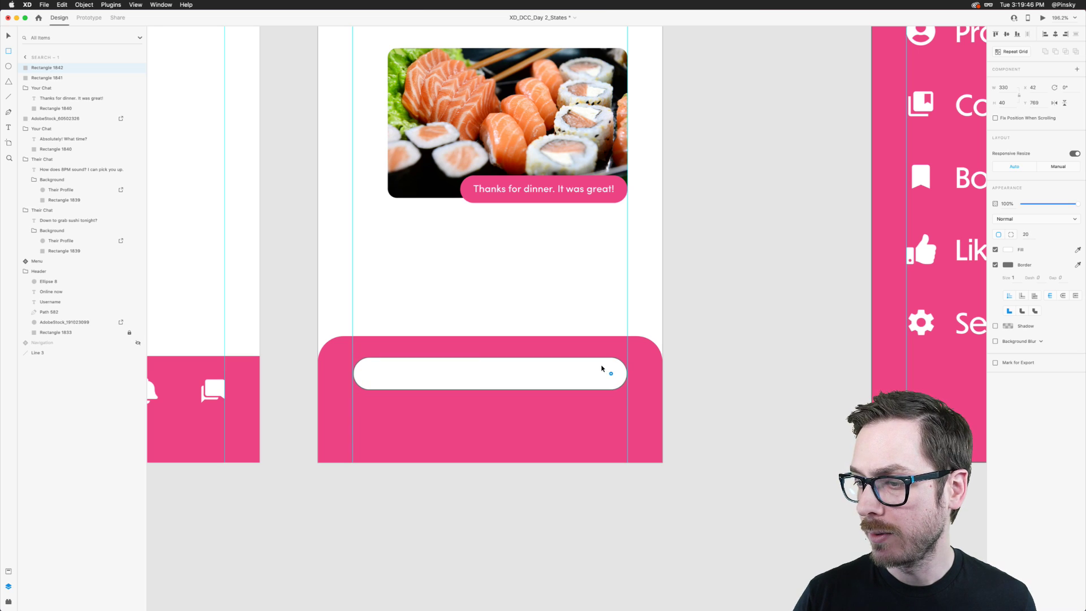
{"action": "left_click", "coordinate": [995, 265]}
{"action": "left_click", "coordinate": [996, 265]}
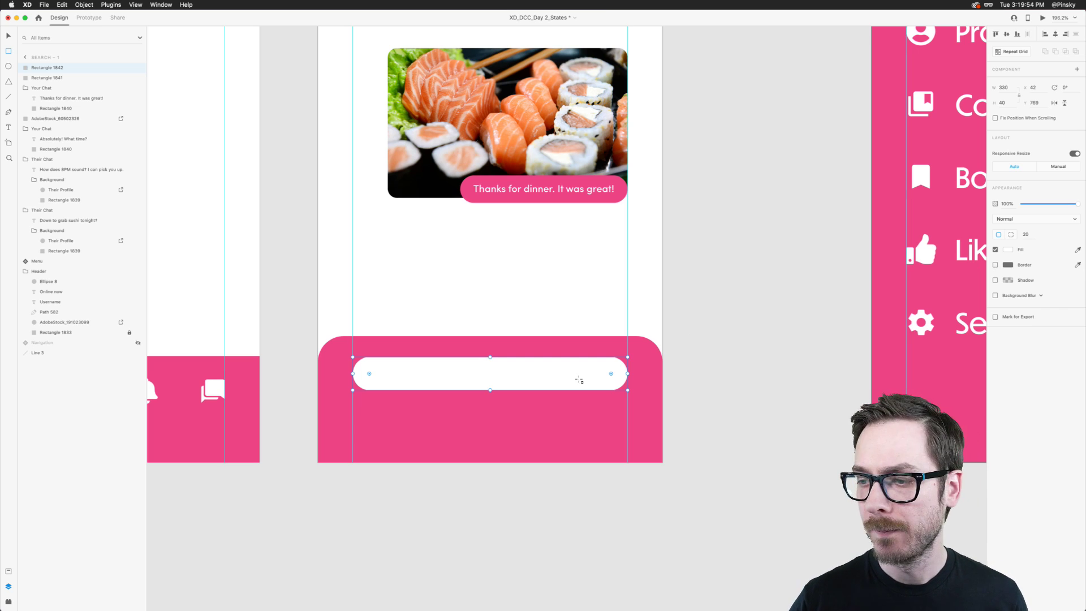
{"action": "scroll", "coordinate": [520, 376], "scroll_direction": "up", "scroll_amount": 5}
{"action": "scroll", "coordinate": [521, 377], "scroll_direction": "left", "scroll_amount": 2}
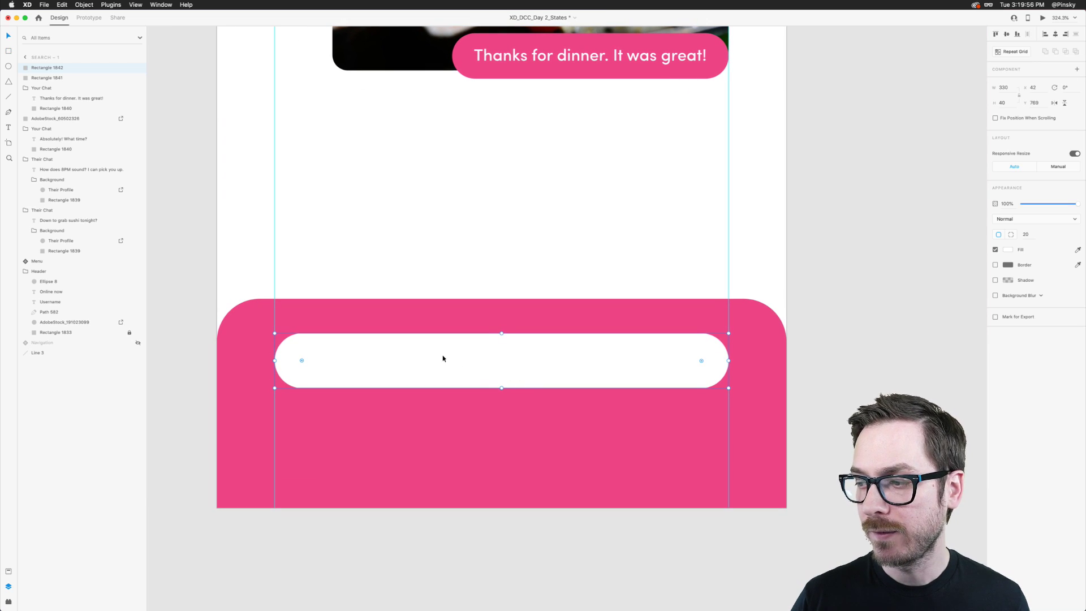
Insert the Feather smile icon from the Icons 4 Design plugin at the left end of the white input field.
{"action": "left_click", "coordinate": [9, 601]}
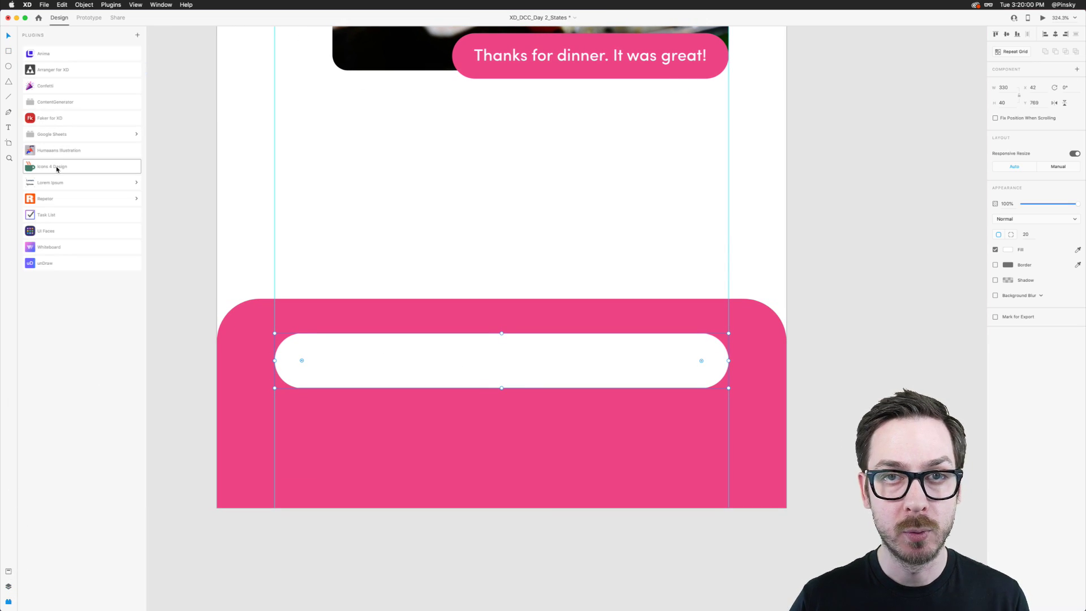
{"action": "left_click", "coordinate": [57, 168]}
{"action": "left_click", "coordinate": [52, 79]}
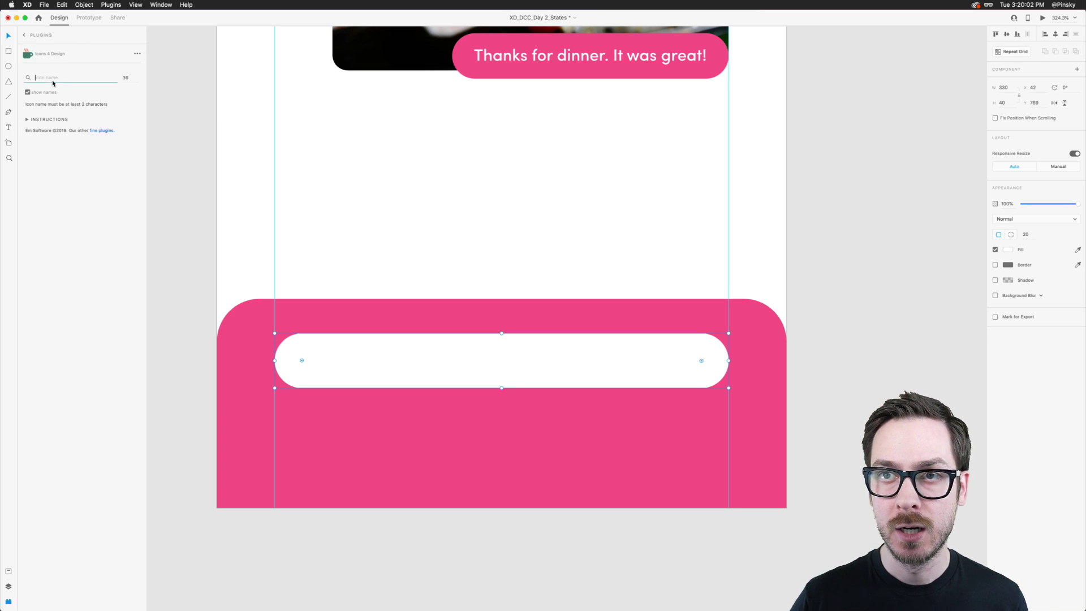
{"action": "type", "text": "smile"}
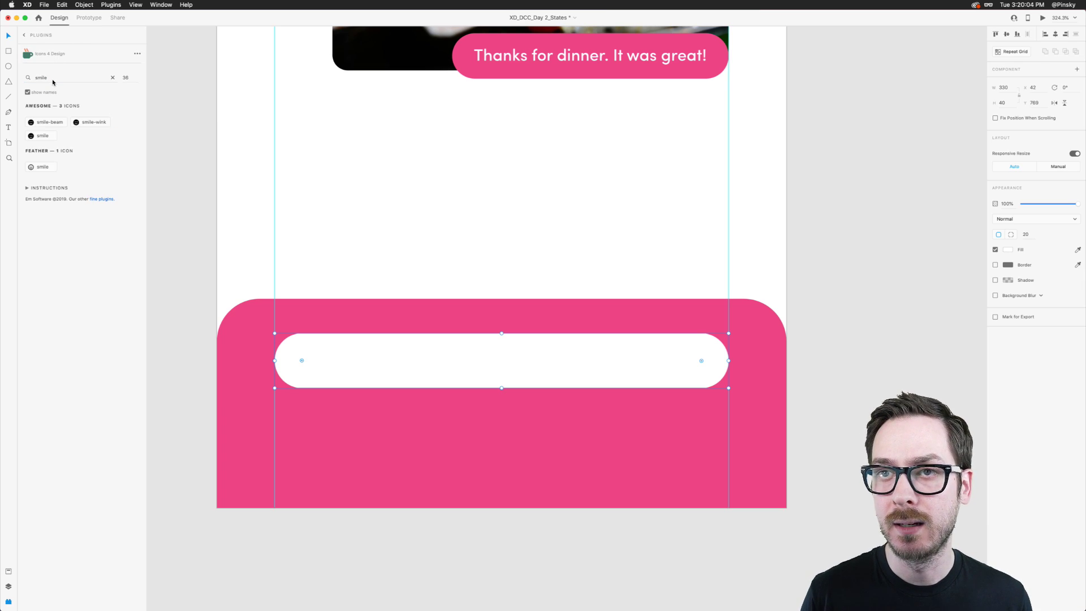
{"action": "left_click", "coordinate": [45, 169]}
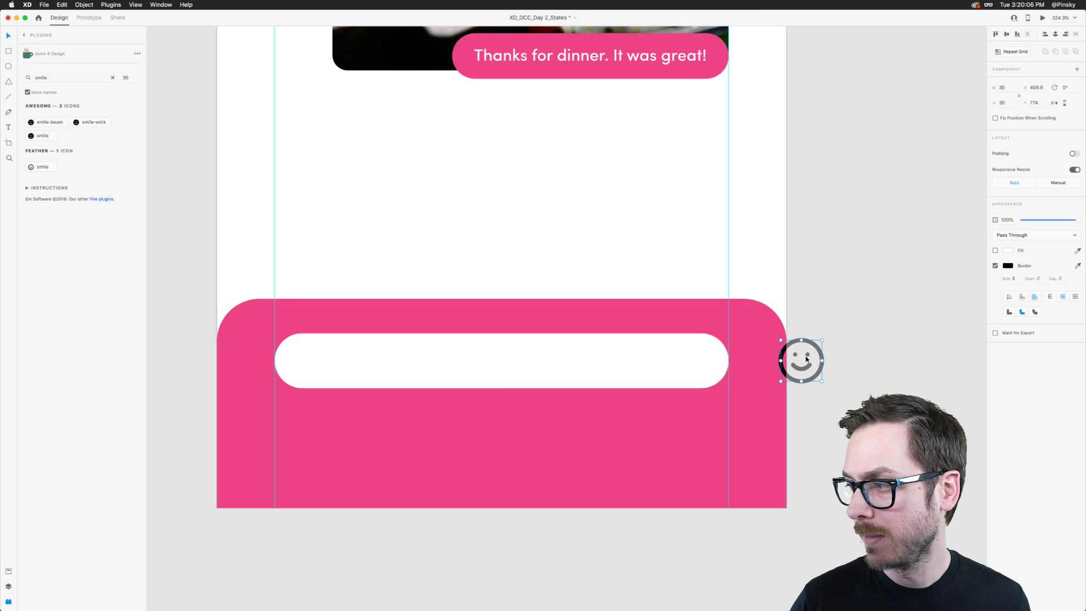
{"action": "left_click_drag", "start_coordinate": [798, 368], "coordinate": [315, 370]}
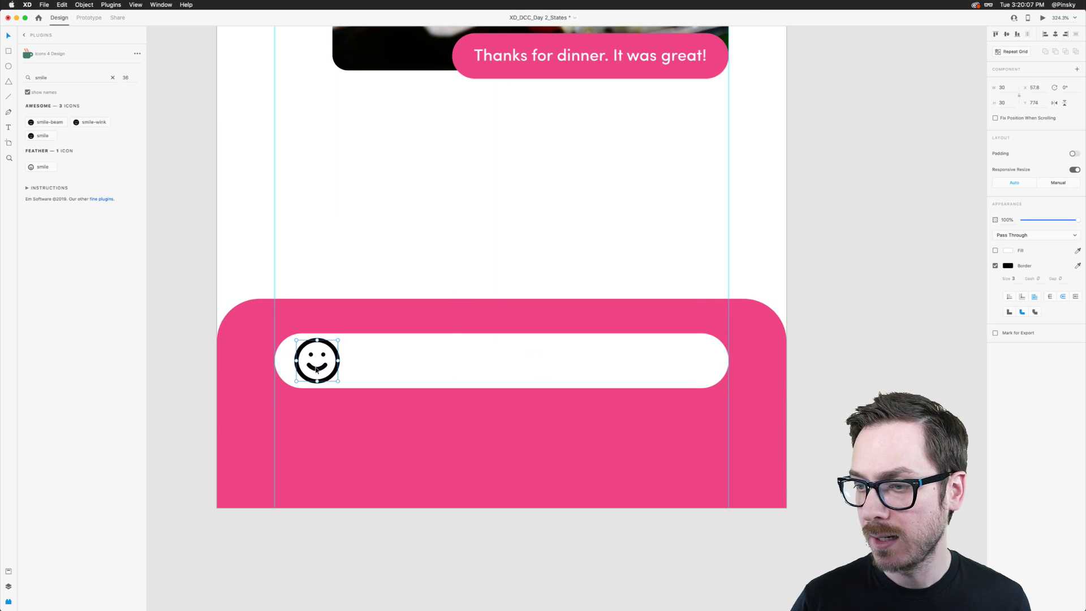
Change the smile icon's border color to light gray.
{"action": "left_click", "coordinate": [1008, 265]}
{"action": "left_click_drag", "start_coordinate": [921, 236], "coordinate": [899, 233]}
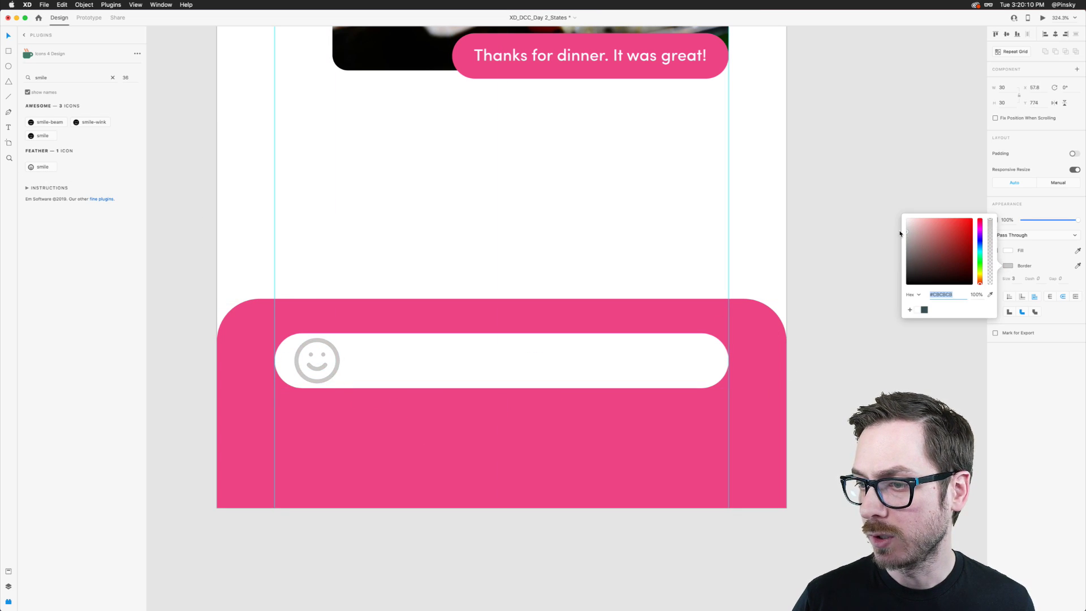
{"action": "key", "text": "Escape"}
Shrink the smile icon to about 22 × 22 with border size 2, and position it near the field's left edge.
{"action": "left_click_drag", "start_coordinate": [339, 339], "coordinate": [332, 345]}
{"action": "left_click", "coordinate": [1013, 279]}
{"action": "type", "text": "2"}
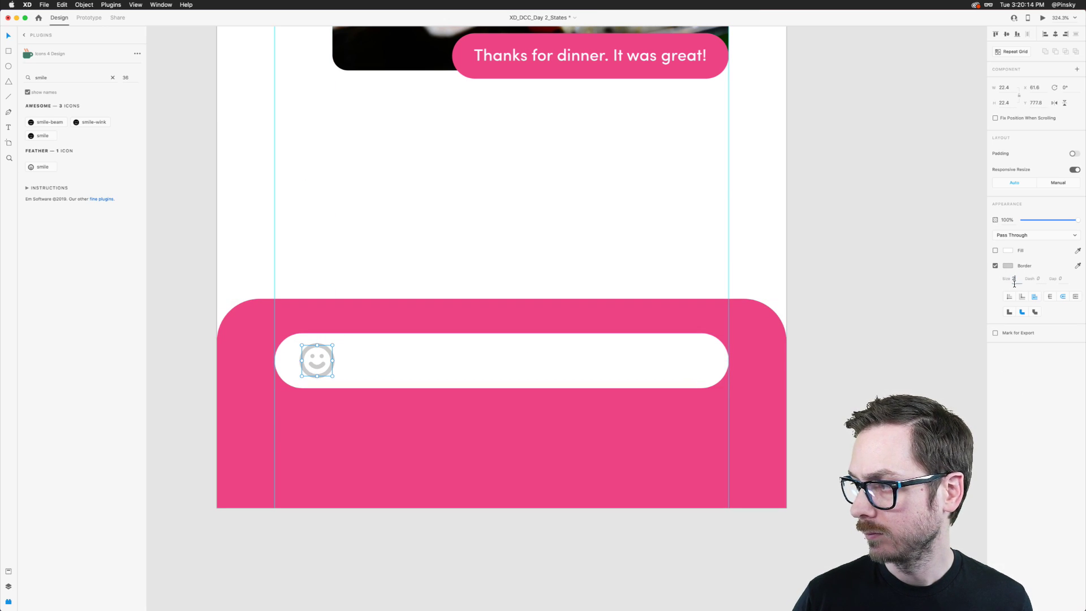
{"action": "key", "text": "Tab"}
{"action": "left_click_drag", "start_coordinate": [305, 360], "coordinate": [305, 367]}
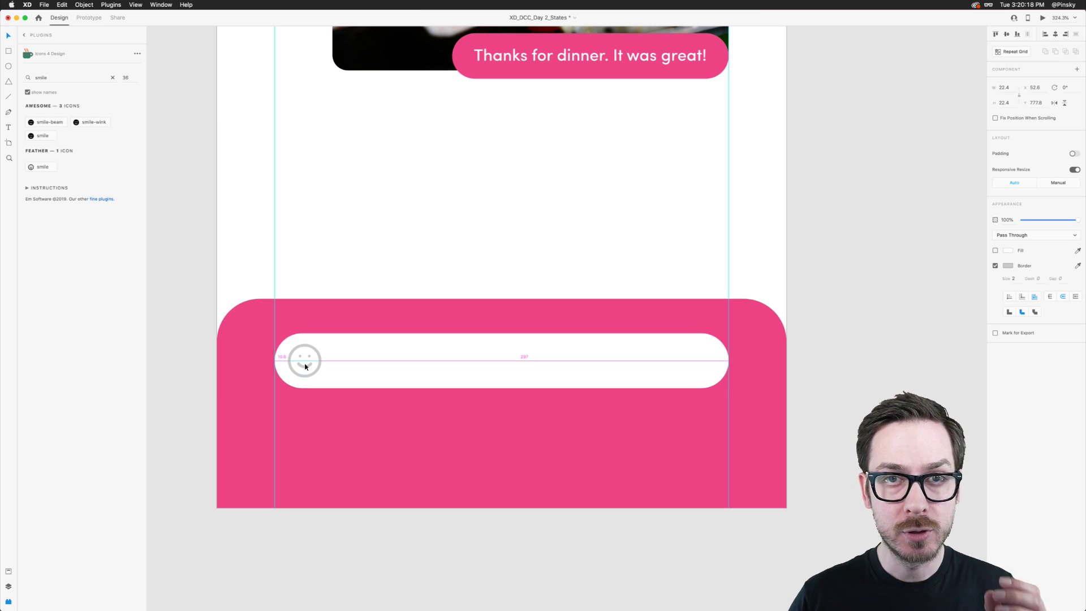
{"action": "left_click_drag", "start_coordinate": [306, 366], "coordinate": [304, 366]}
Add the text "Type" in the input field, fill it light gray and place it beside the smile icon.
{"action": "left_click", "coordinate": [337, 369]}
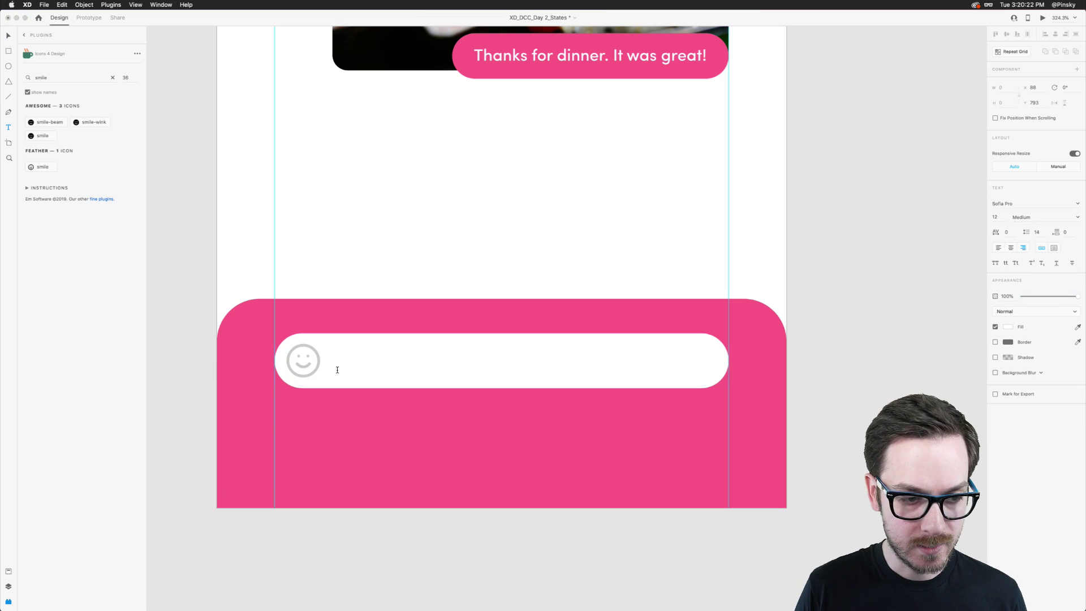
{"action": "left_click_drag", "start_coordinate": [297, 353], "coordinate": [337, 369]}
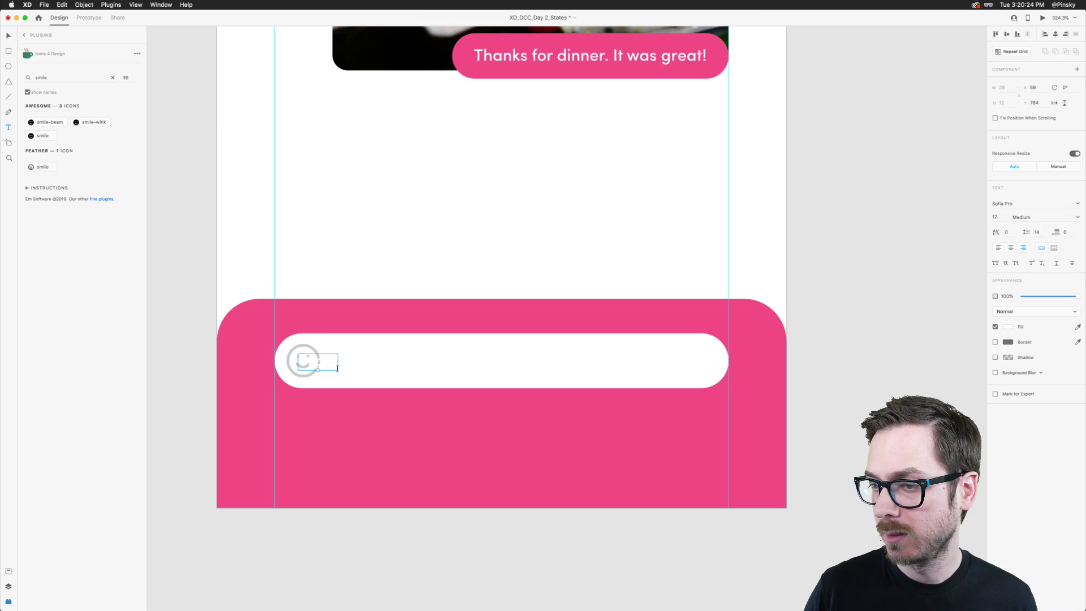
{"action": "left_click", "coordinate": [1007, 327]}
{"action": "left_click_drag", "start_coordinate": [949, 301], "coordinate": [893, 299]}
{"action": "key", "text": "Escape"}
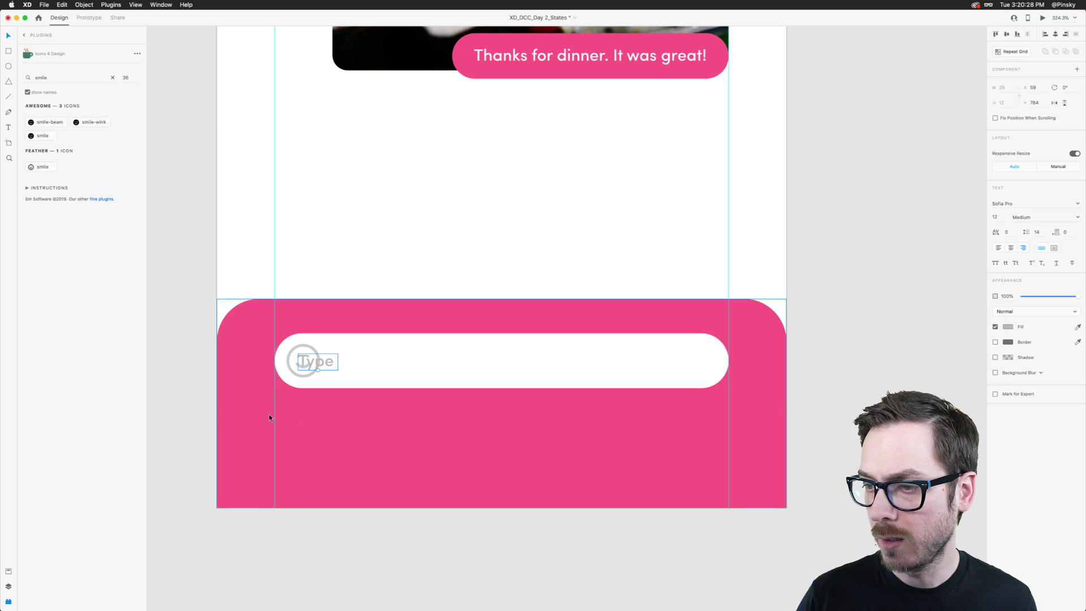
{"action": "left_click_drag", "start_coordinate": [322, 358], "coordinate": [364, 358]}
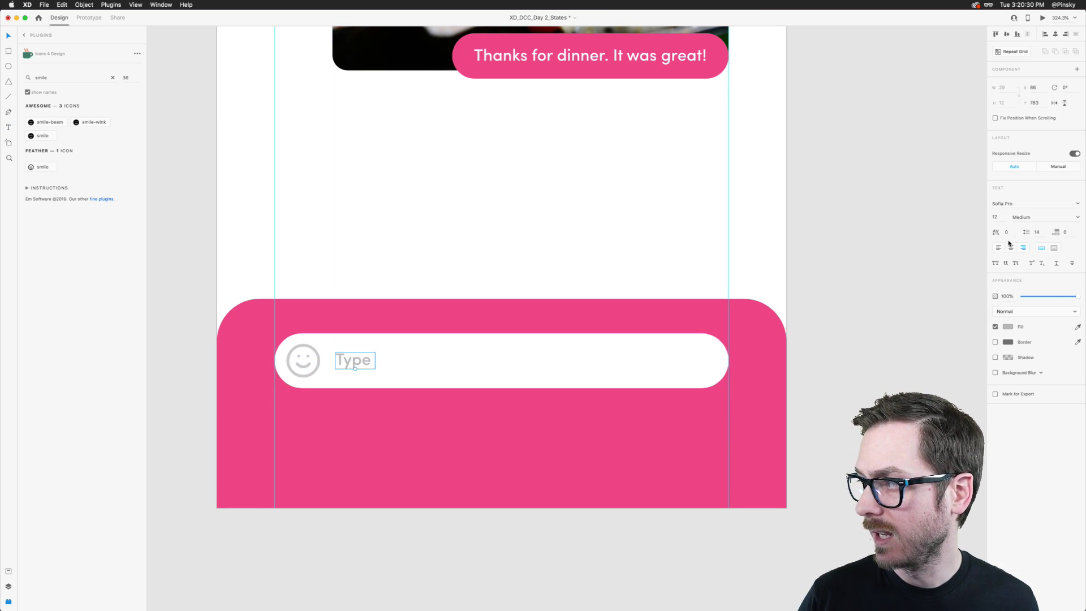
Left-align the placeholder, complete it as "Type your message..." and move it slightly closer to the smile icon.
{"action": "double_click", "coordinate": [349, 361]}
{"action": "key", "text": "Right"}
{"action": "type", "text": "y"}
{"action": "type", "text": "our message..."}
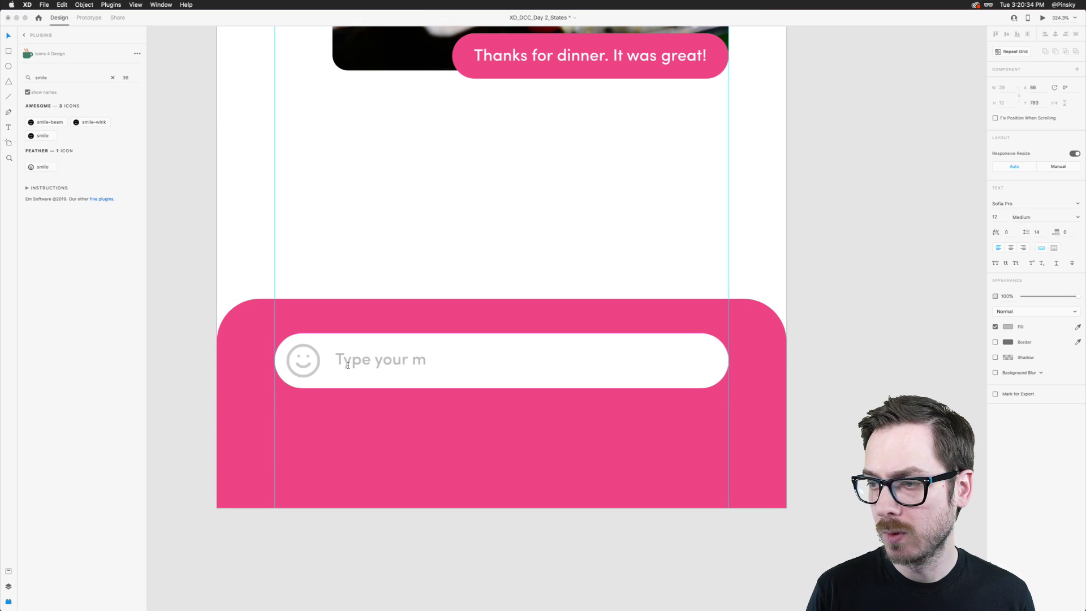
{"action": "key", "text": "Escape"}
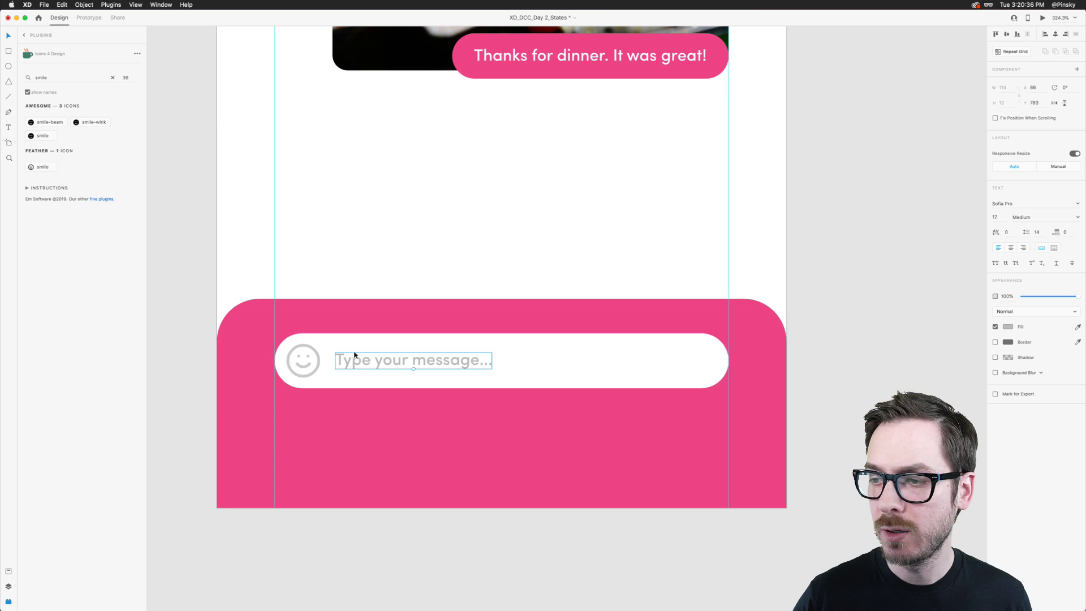
{"action": "left_click_drag", "start_coordinate": [377, 357], "coordinate": [373, 359]}
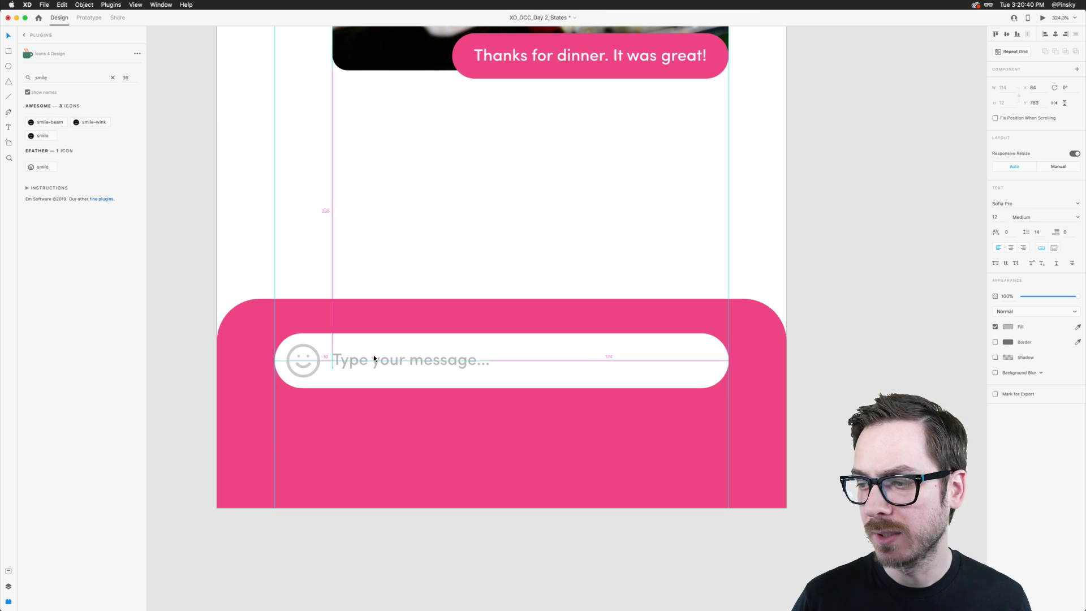
Draw a circle about 22 × 22 inside the right end of the input field and remove its border.
{"action": "scroll", "coordinate": [443, 358], "scroll_direction": "right", "scroll_amount": 3}
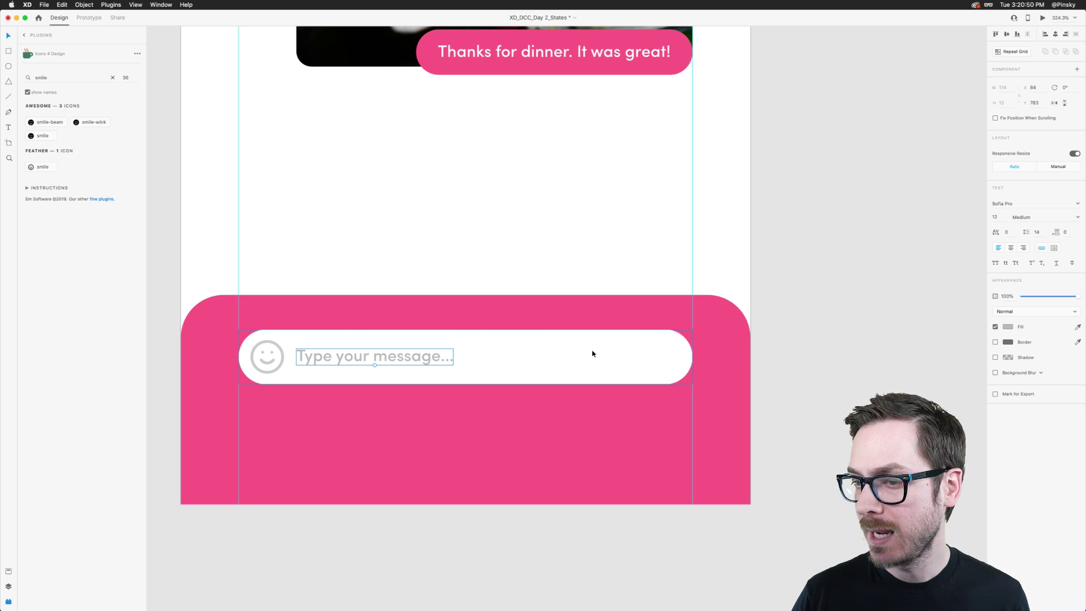
{"action": "key", "text": "e"}
{"action": "mouse_move", "coordinate": [671, 342]}
{"action": "left_mouse_down"}
{"action": "mouse_move", "coordinate": [619, 371]}
{"action": "mouse_move", "coordinate": [669, 356]}
{"action": "left_mouse_up"}
{"action": "left_click", "coordinate": [994, 250]}
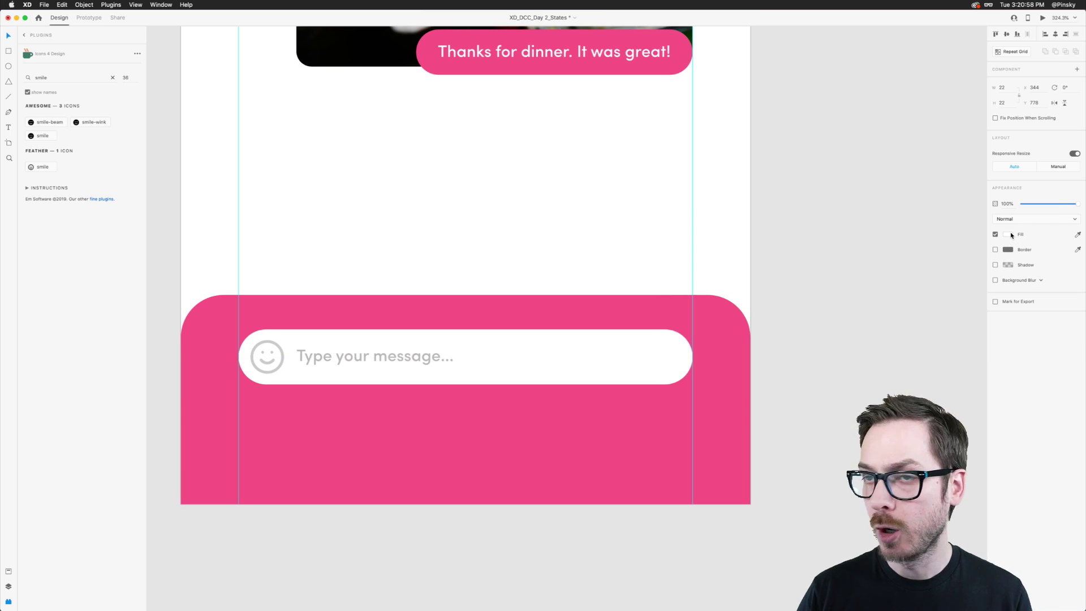
Fill the circle with bright blue and enlarge it to about 28 × 28.
{"action": "left_click", "coordinate": [1010, 235]}
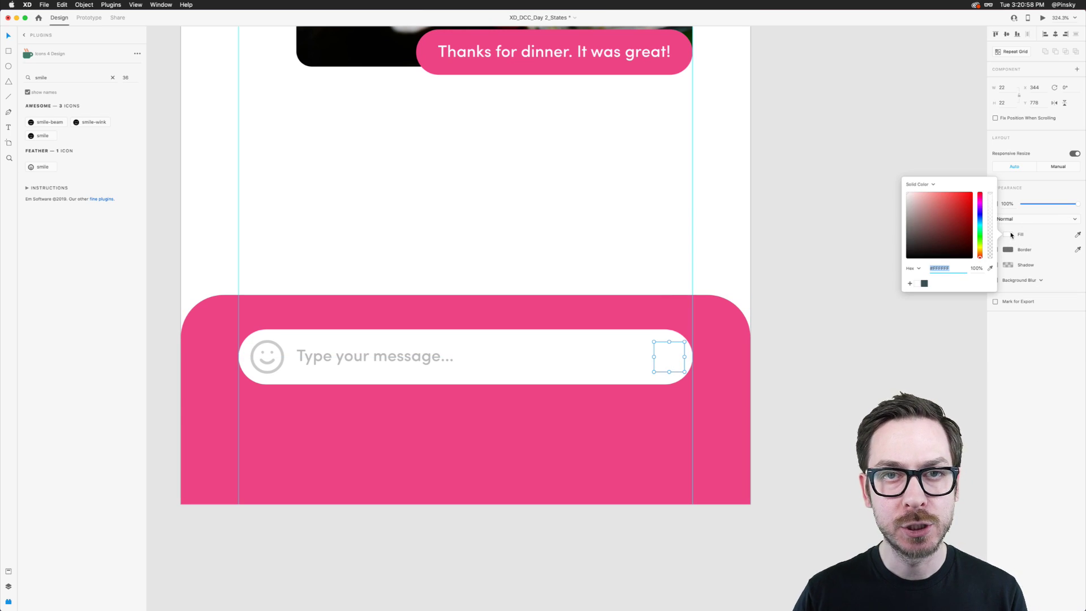
{"action": "left_click", "coordinate": [981, 221]}
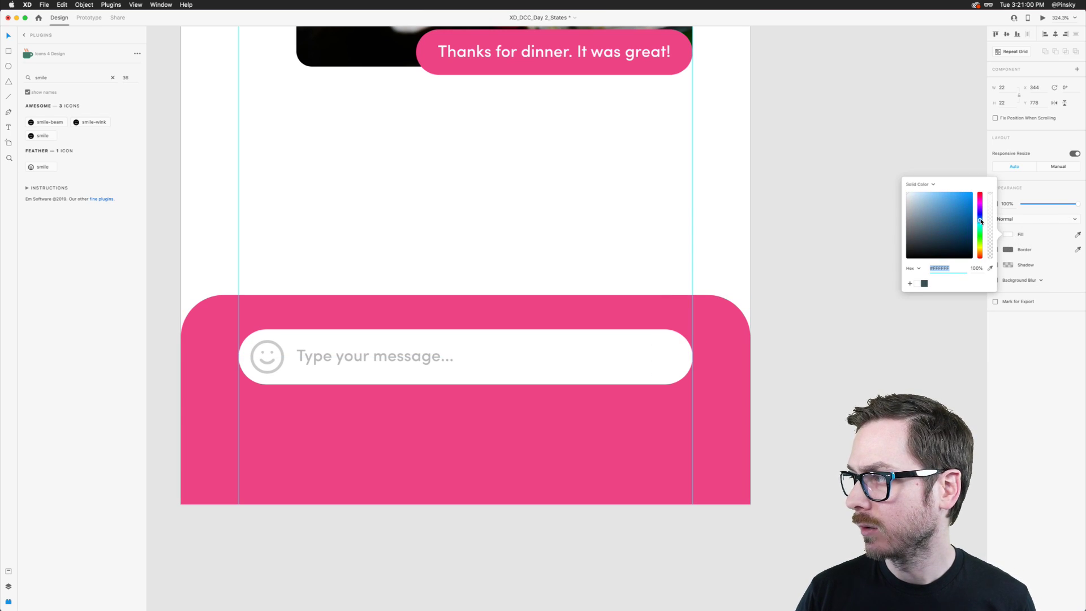
{"action": "left_click", "coordinate": [968, 192]}
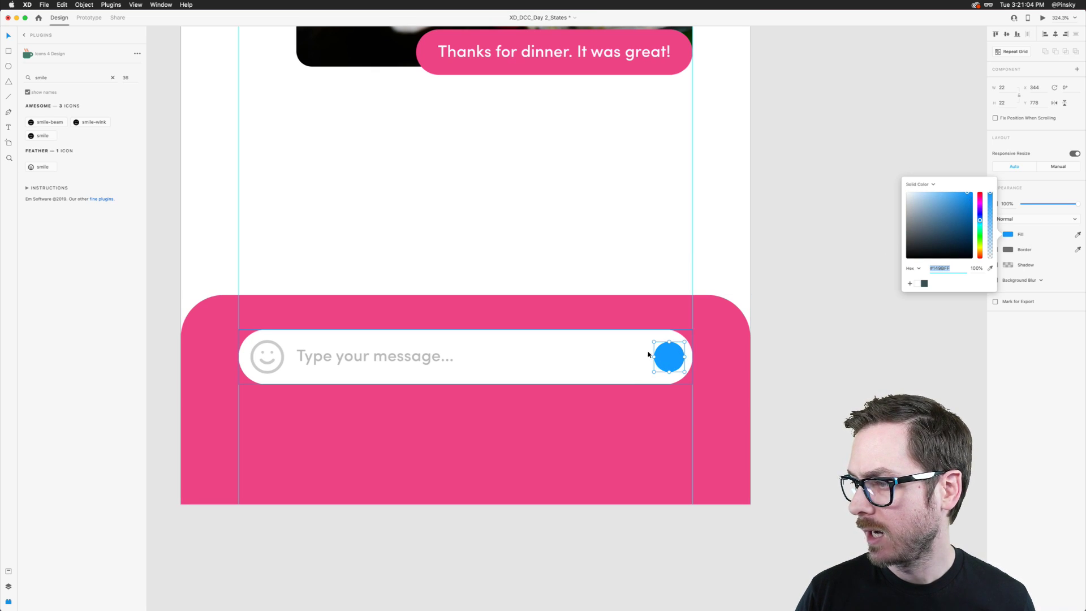
{"action": "left_click_drag", "start_coordinate": [652, 345], "coordinate": [673, 357]}
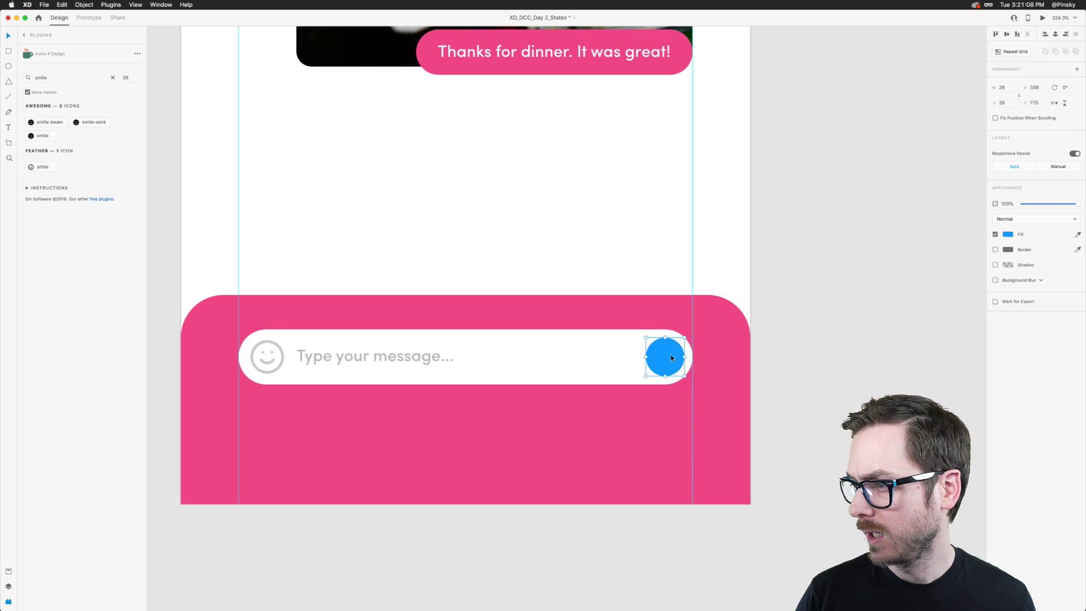
Search the icon plugin for "paper" and place the Awesome paper-plane icon over the blue circle.
{"action": "scroll", "coordinate": [684, 358], "scroll_direction": "up", "scroll_amount": 5}
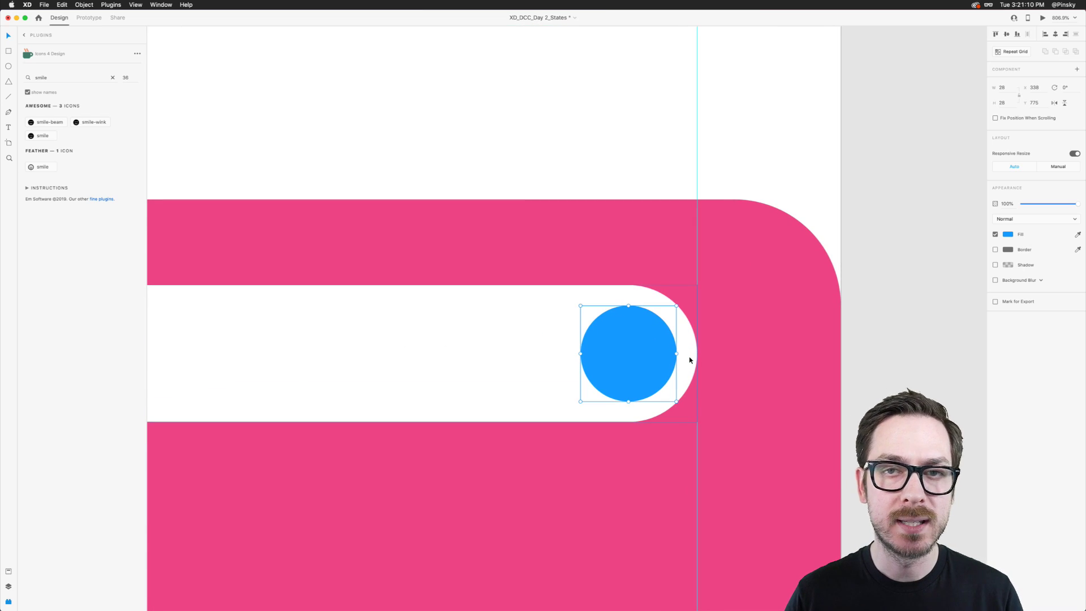
{"action": "double_click", "coordinate": [53, 81]}
{"action": "type", "text": "paper ai"}
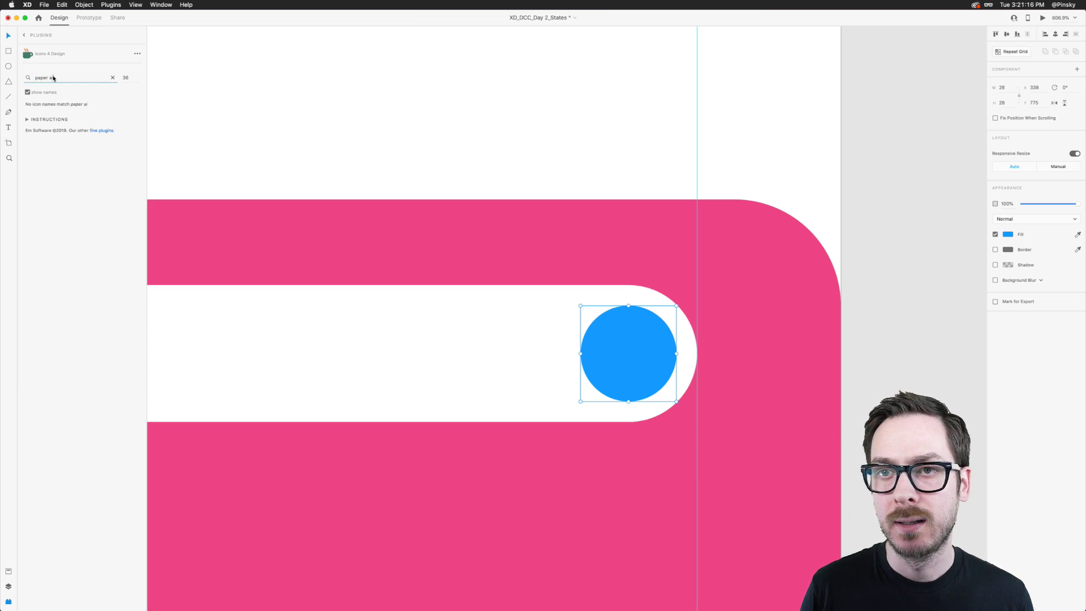
{"action": "key", "text": "BackSpace"}
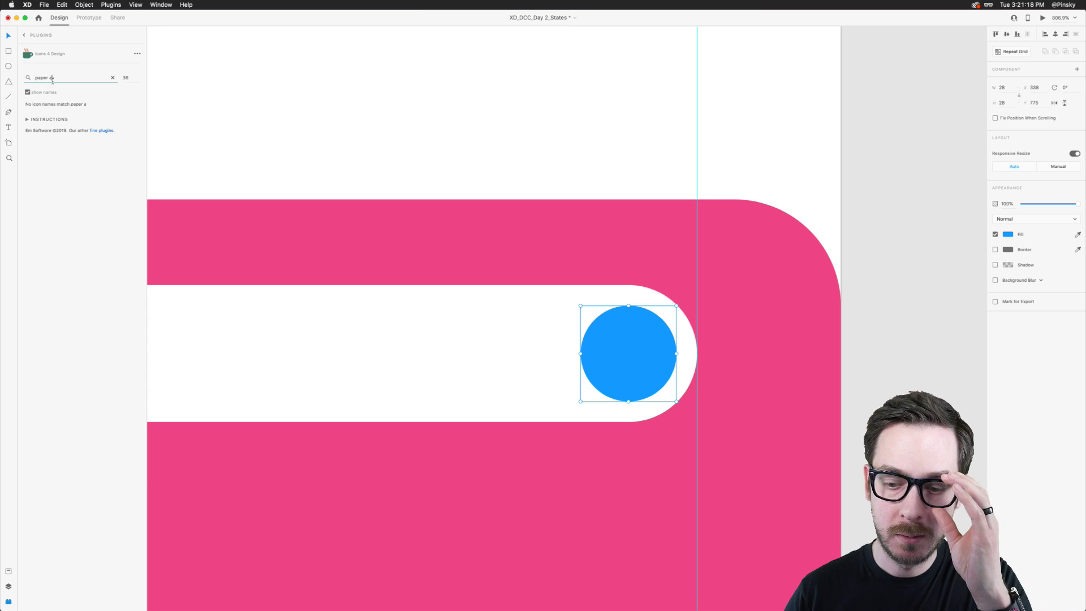
{"action": "key", "text": "BackSpace"}
{"action": "left_click", "coordinate": [45, 135]}
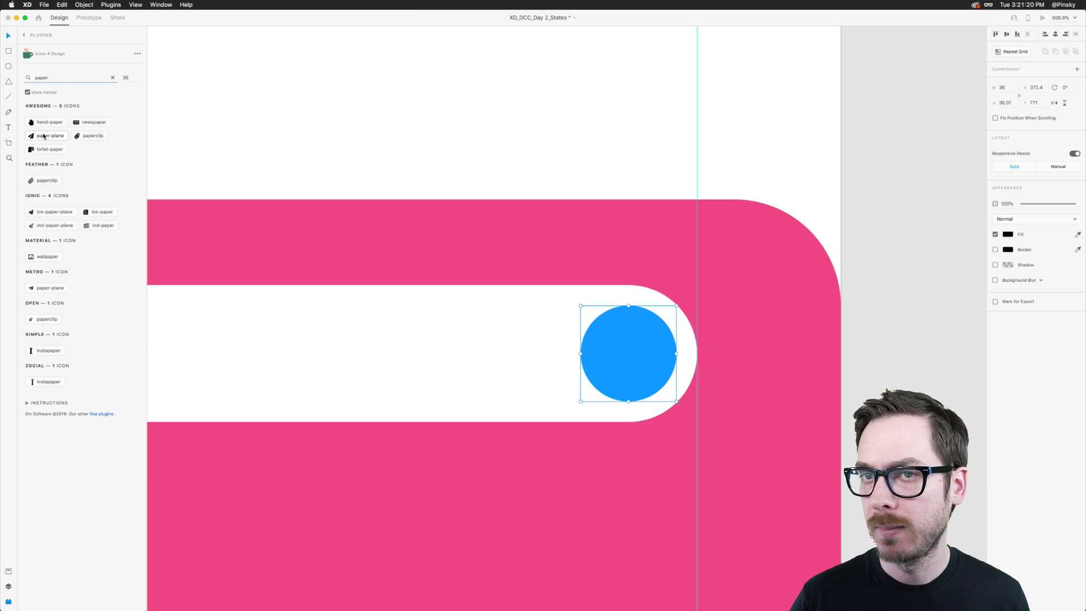
{"action": "left_click_drag", "start_coordinate": [717, 335], "coordinate": [622, 358]}
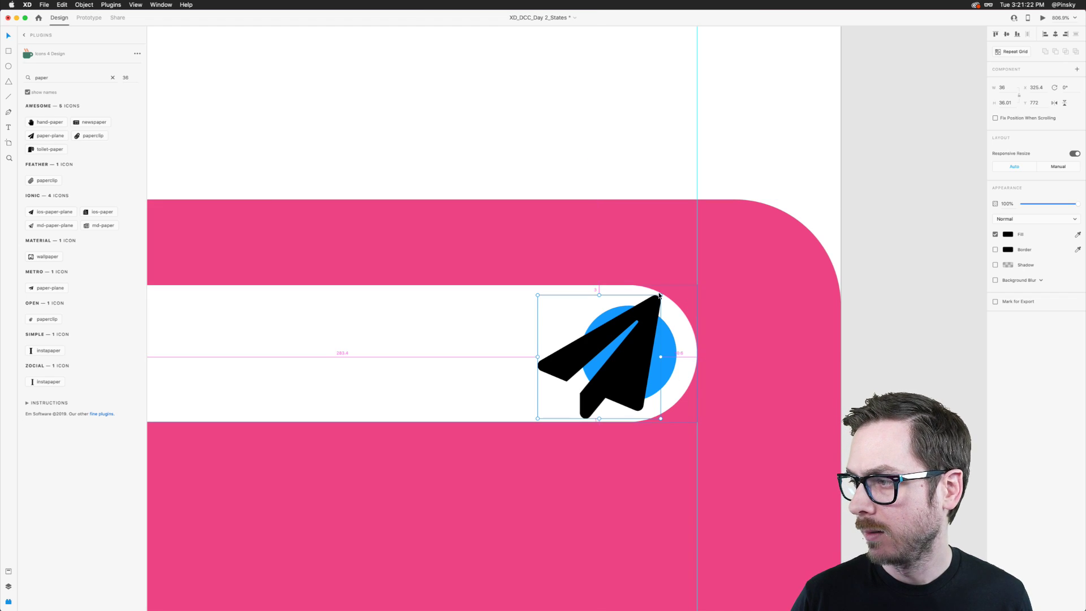
Scale the paper-plane icon to about 15 × 15, fill it white and position it within the blue circle.
{"action": "left_click_drag", "start_coordinate": [643, 316], "coordinate": [625, 331]}
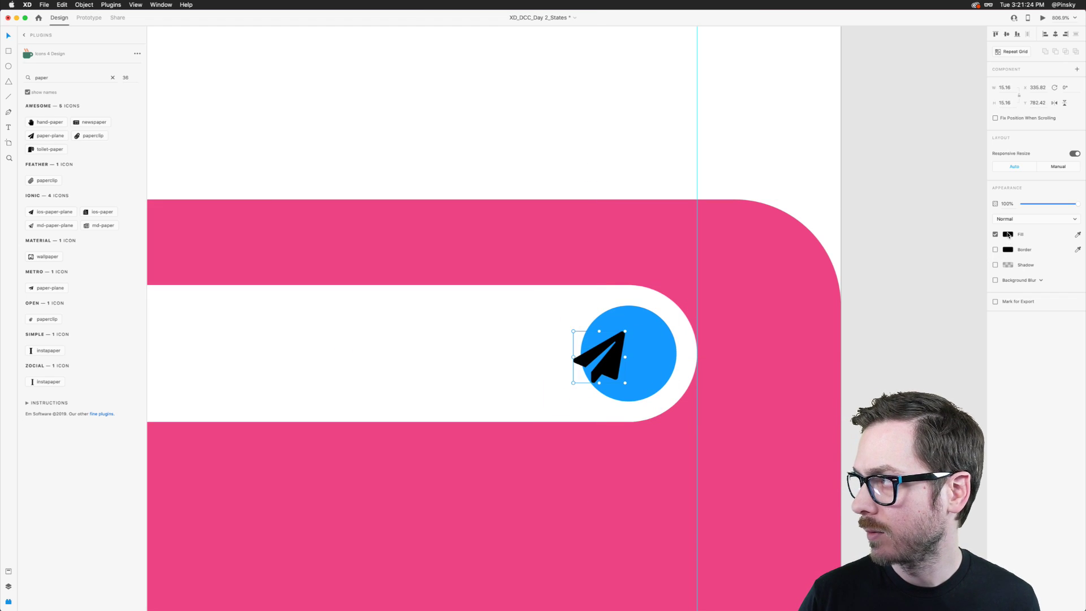
{"action": "left_click", "coordinate": [1008, 234]}
{"action": "left_click_drag", "start_coordinate": [950, 261], "coordinate": [895, 178]}
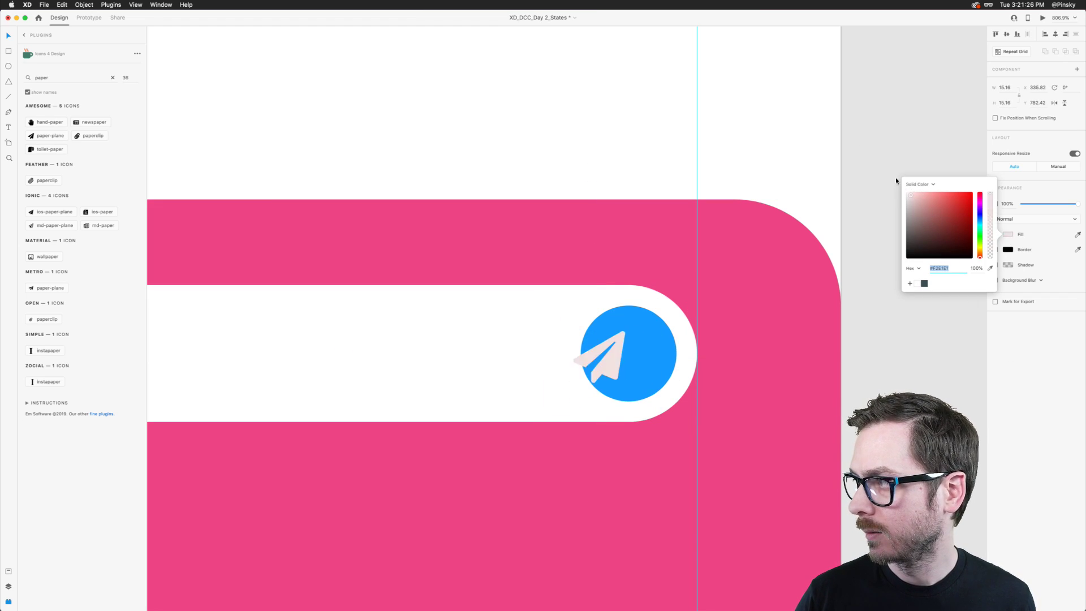
{"action": "left_click", "coordinate": [999, 332]}
{"action": "left_click_drag", "start_coordinate": [626, 348], "coordinate": [639, 346]}
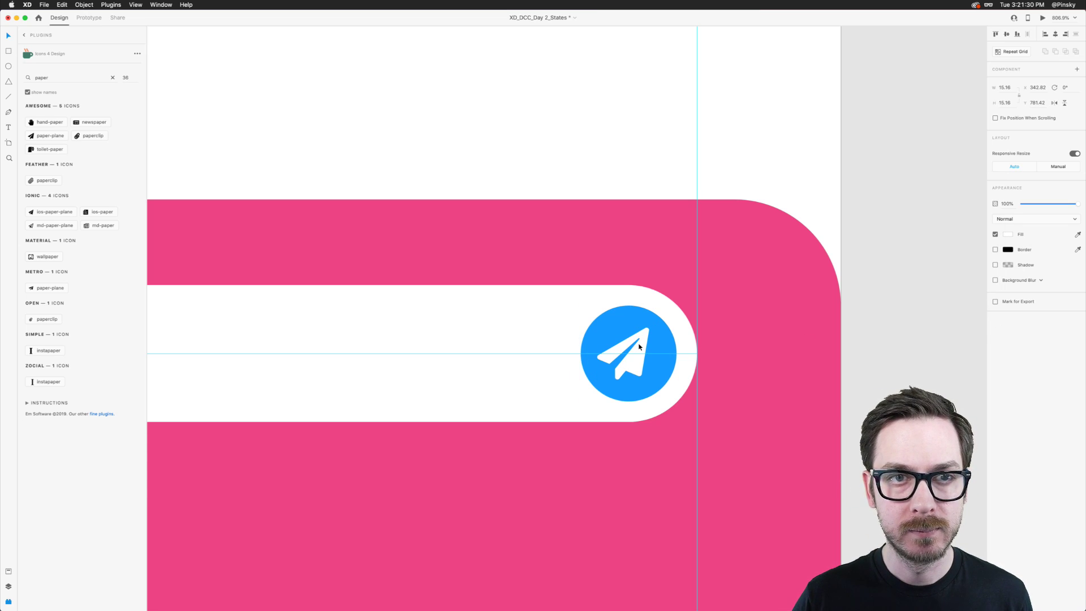
{"action": "left_click_drag", "start_coordinate": [639, 346], "coordinate": [639, 346]}
Insert the Awesome paperclip icon and place it in the input field just left of the blue send button.
{"action": "scroll", "coordinate": [639, 347], "scroll_direction": "left", "scroll_amount": 3}
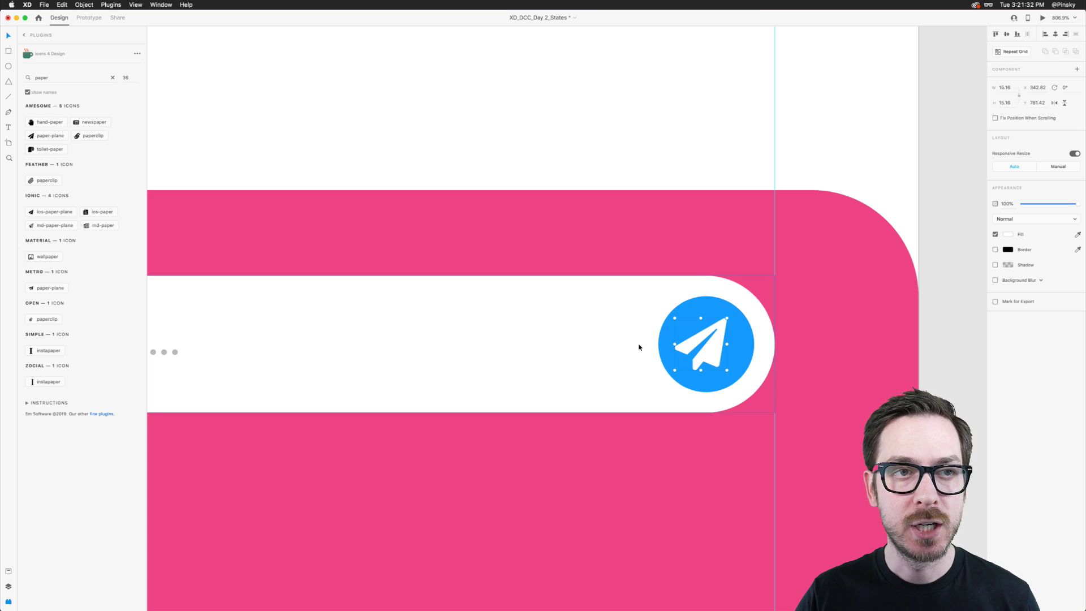
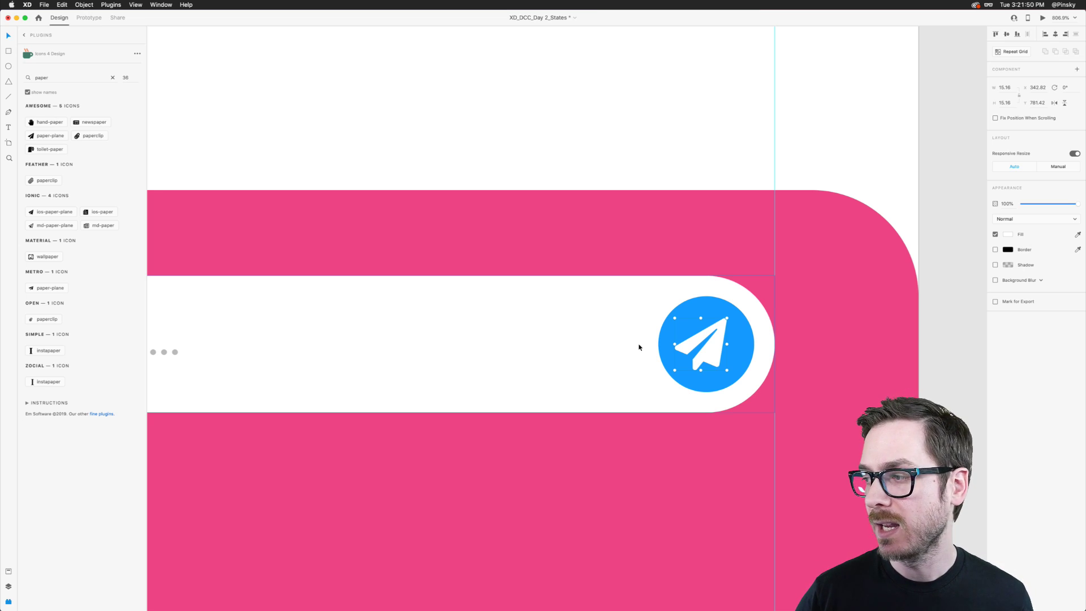
{"action": "left_click", "coordinate": [719, 351]}
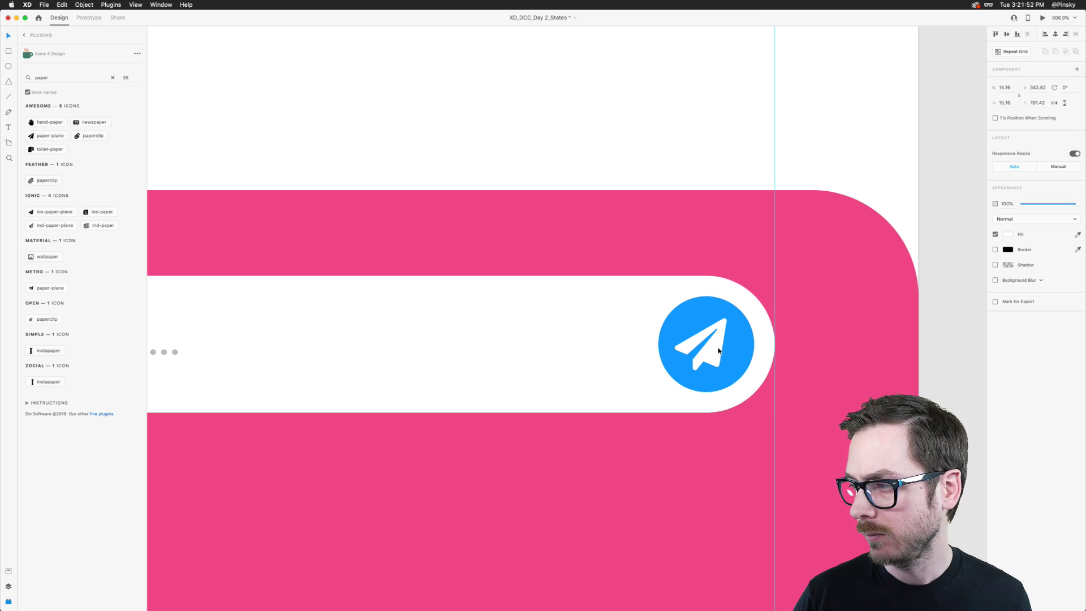
{"action": "scroll", "coordinate": [718, 350], "scroll_direction": "left", "scroll_amount": 2}
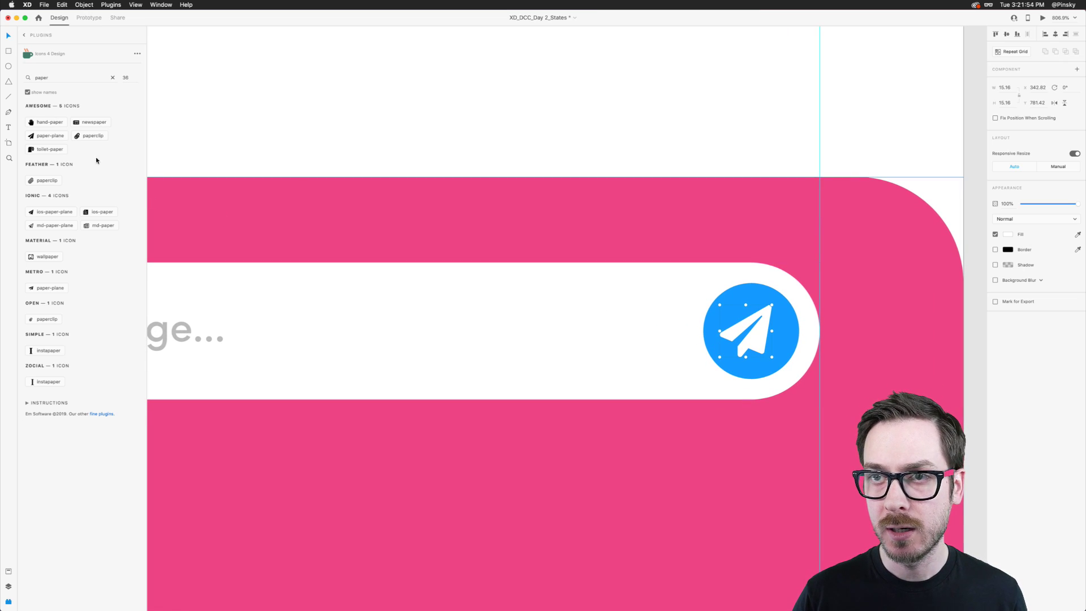
{"action": "left_click", "coordinate": [91, 136]}
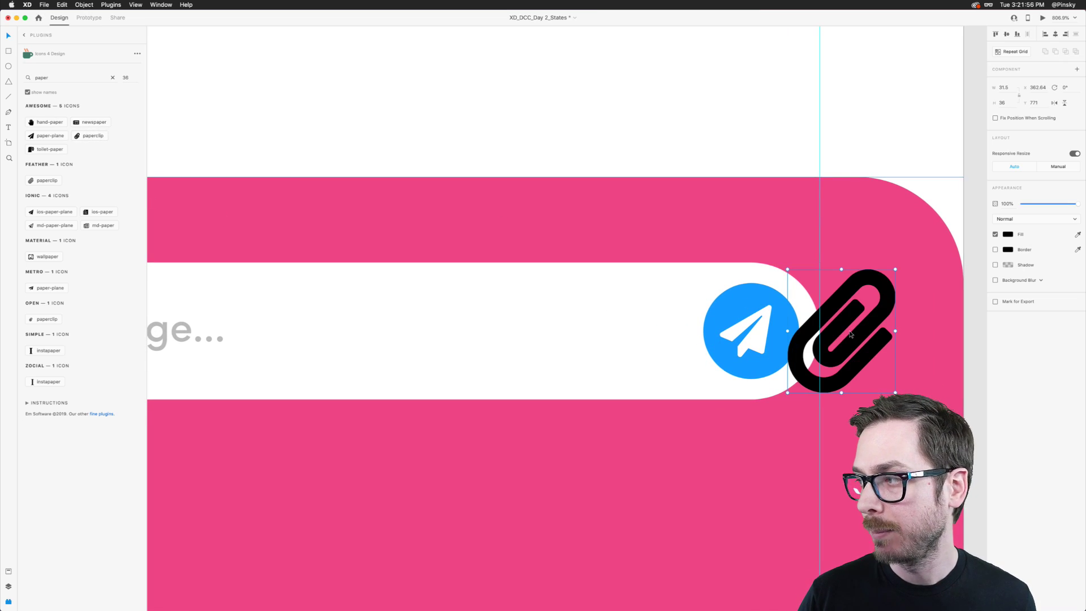
{"action": "left_click_drag", "start_coordinate": [867, 326], "coordinate": [648, 323]}
{"action": "key", "text": "alt"}
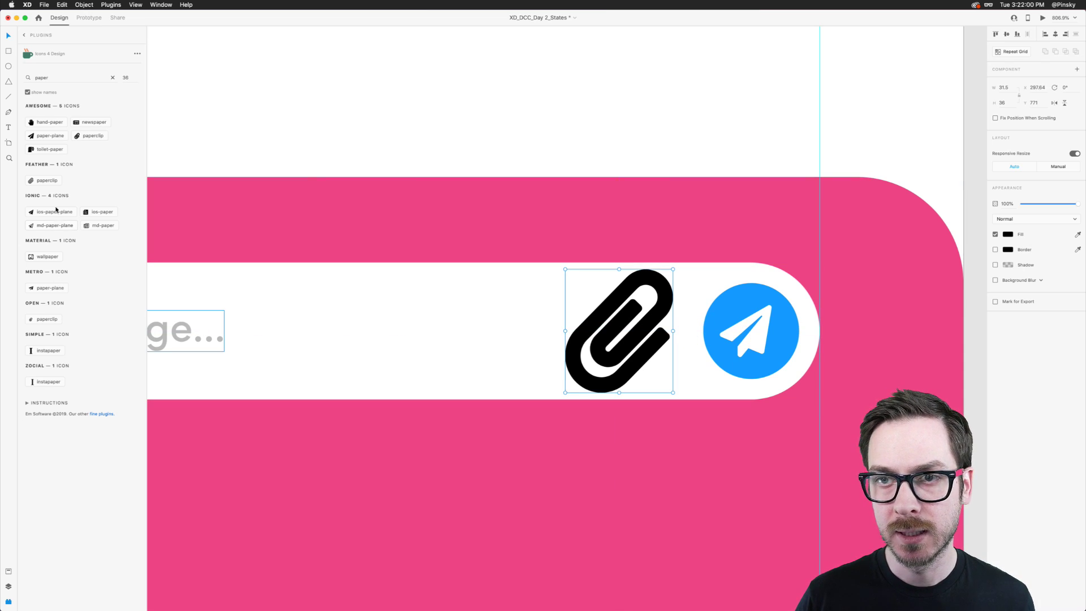
Insert the Feather paperclip icon in place of the solid one and cut and paste it onto the messaging artboard.
{"action": "left_click", "coordinate": [47, 181]}
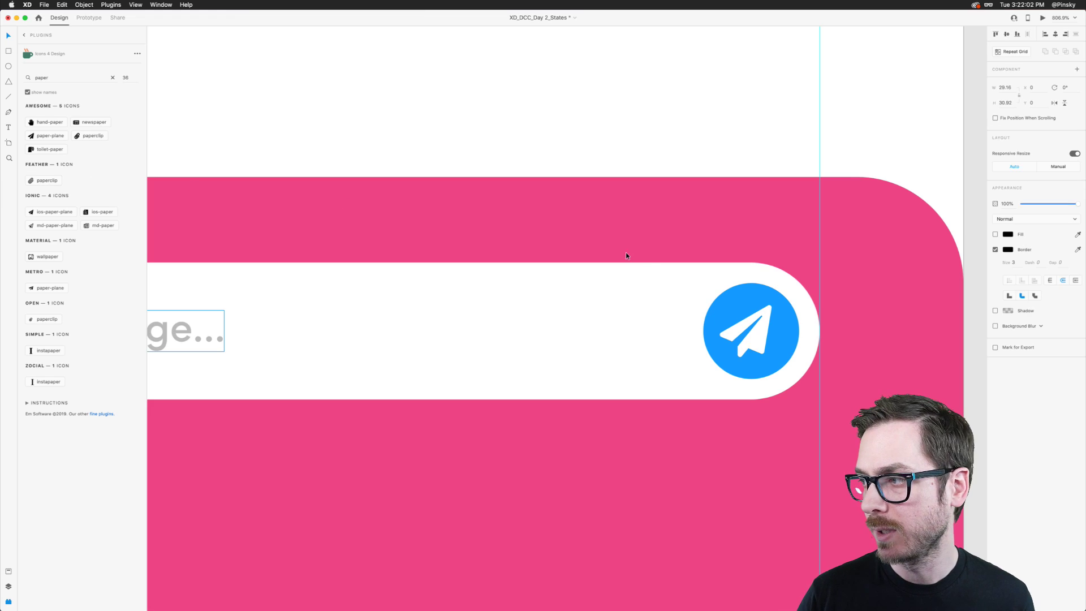
{"action": "key", "text": "super+x"}
{"action": "scroll", "coordinate": [599, 267], "scroll_direction": "down", "scroll_amount": 10}
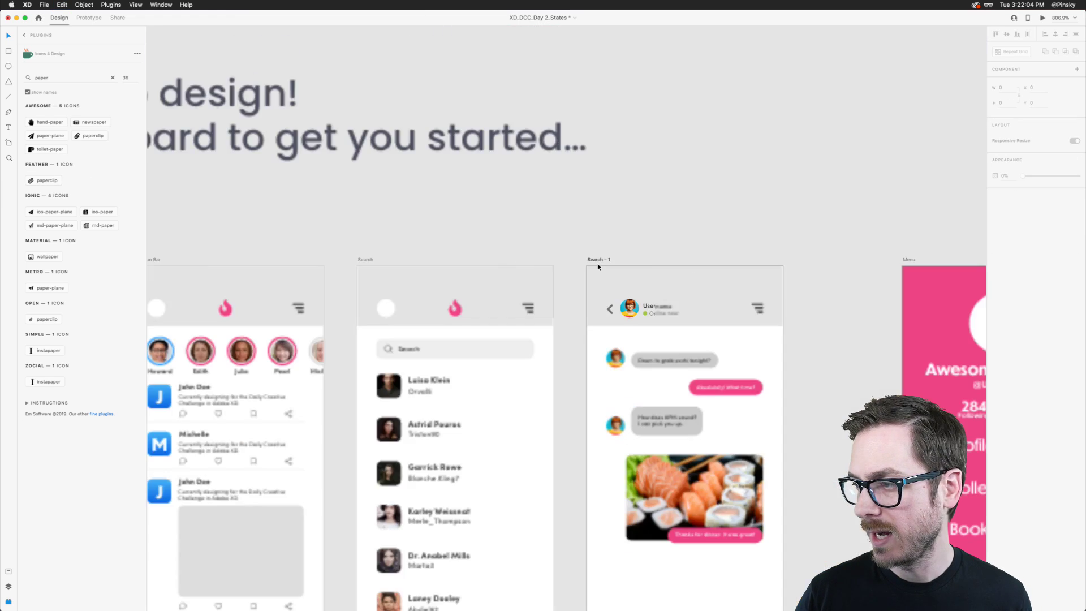
{"action": "scroll", "coordinate": [598, 265], "scroll_direction": "down", "scroll_amount": 5}
{"action": "scroll", "coordinate": [597, 265], "scroll_direction": "right", "scroll_amount": 6}
{"action": "scroll", "coordinate": [383, 368], "scroll_direction": "up", "scroll_amount": 10}
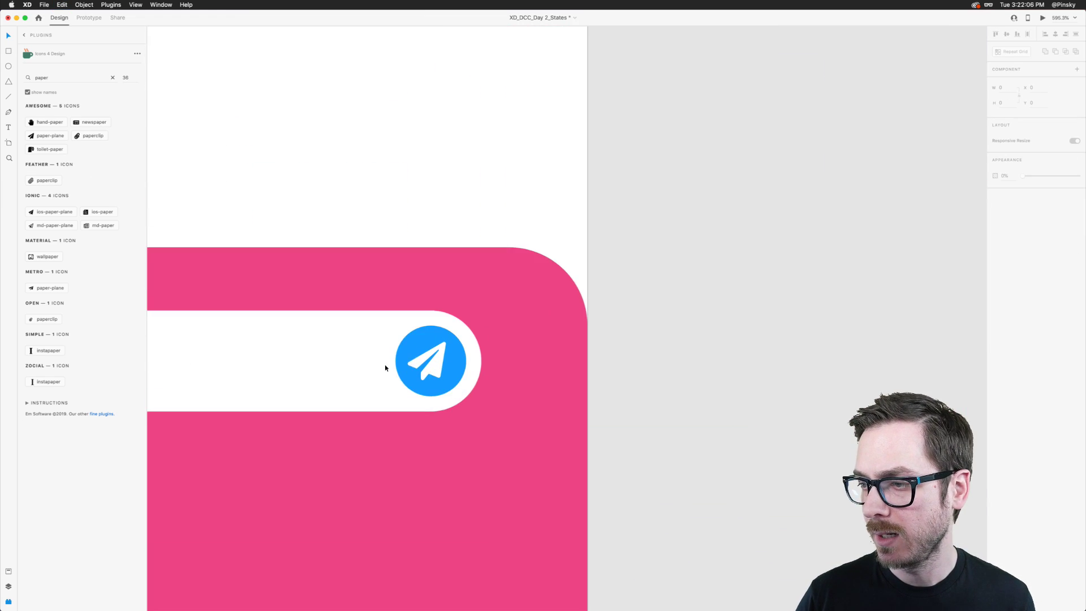
{"action": "key", "text": "super+v"}
Scale the paperclip to about 16 × 17, set its border size to 1 and place it beside the blue send button.
{"action": "left_click_drag", "start_coordinate": [371, 271], "coordinate": [388, 288]}
{"action": "type", "text": "1"}
{"action": "key", "text": "Tab"}
{"action": "left_click_drag", "start_coordinate": [425, 296], "coordinate": [446, 305]}
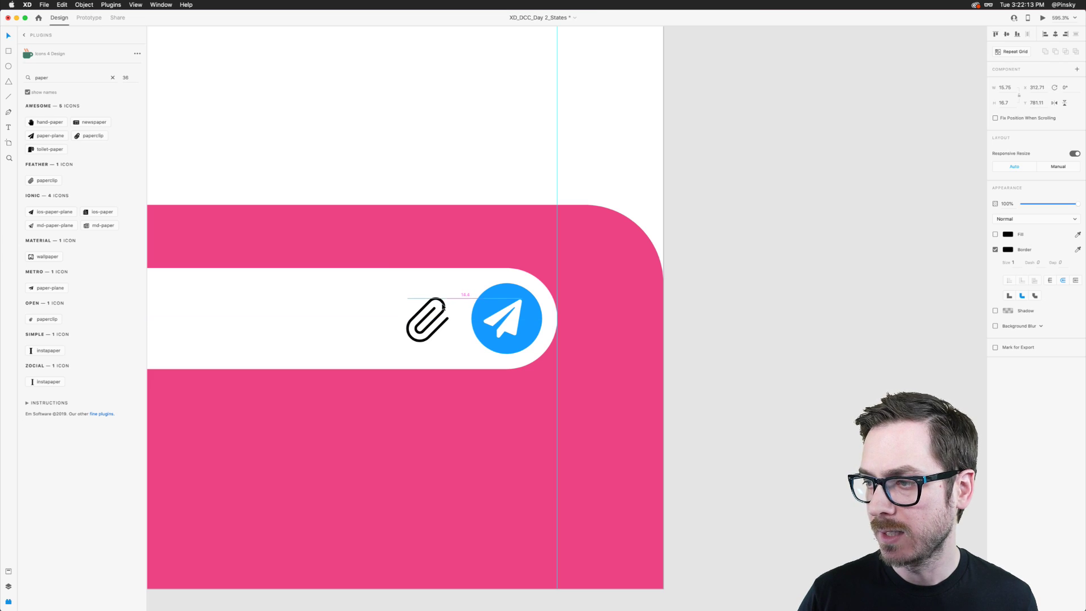
Colour the paperclip's border light grey and preview the messaging screen.
{"action": "left_click", "coordinate": [1008, 249]}
{"action": "left_click_drag", "start_coordinate": [917, 225], "coordinate": [893, 220]}
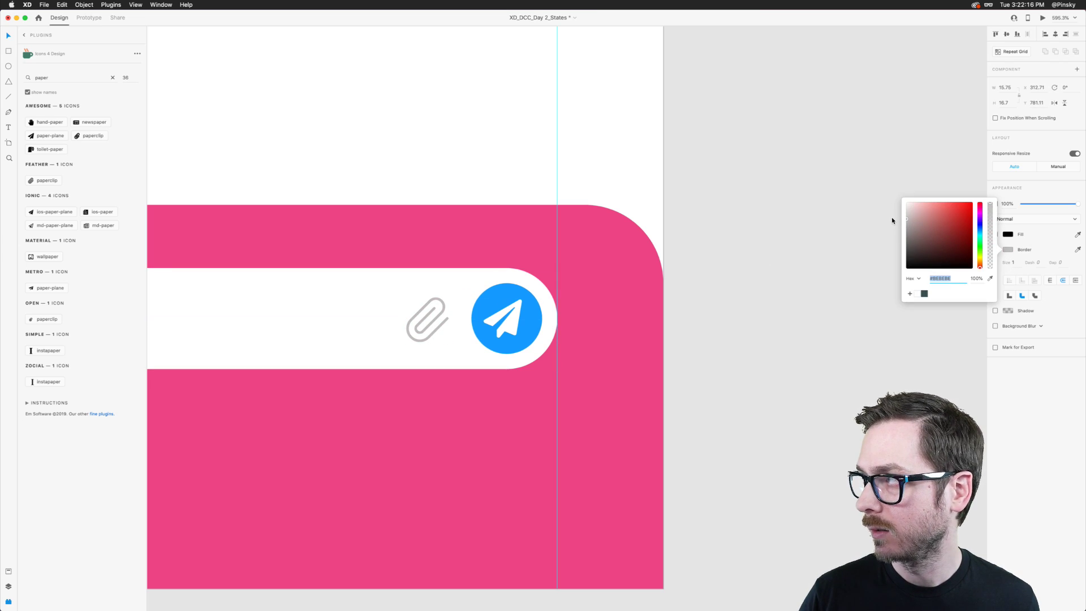
{"action": "left_click", "coordinate": [892, 220]}
{"action": "scroll", "coordinate": [395, 280], "scroll_direction": "left", "scroll_amount": 3}
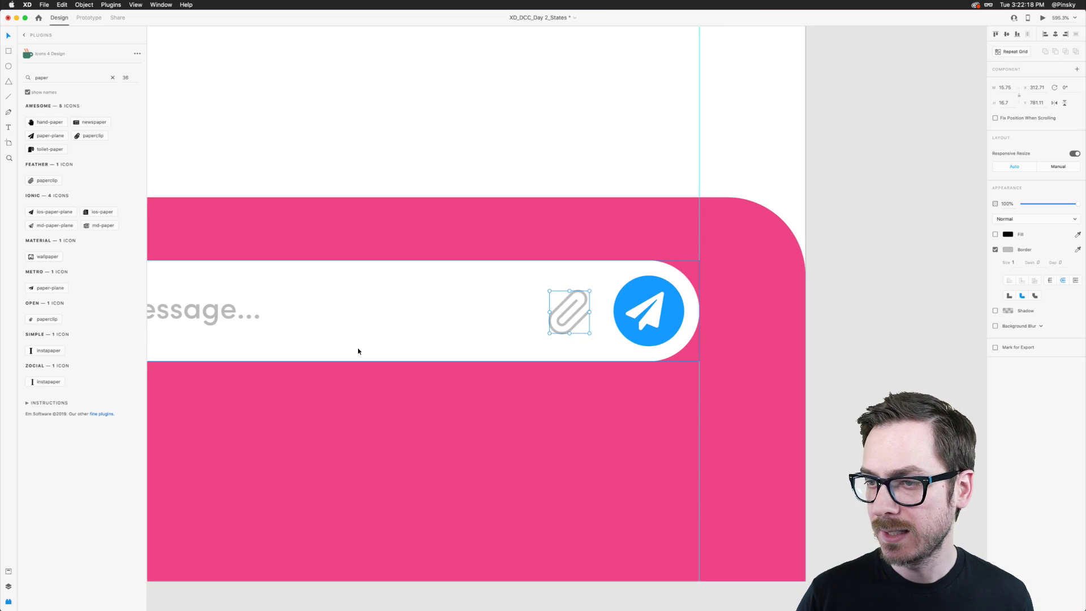
{"action": "left_click", "coordinate": [1042, 17]}
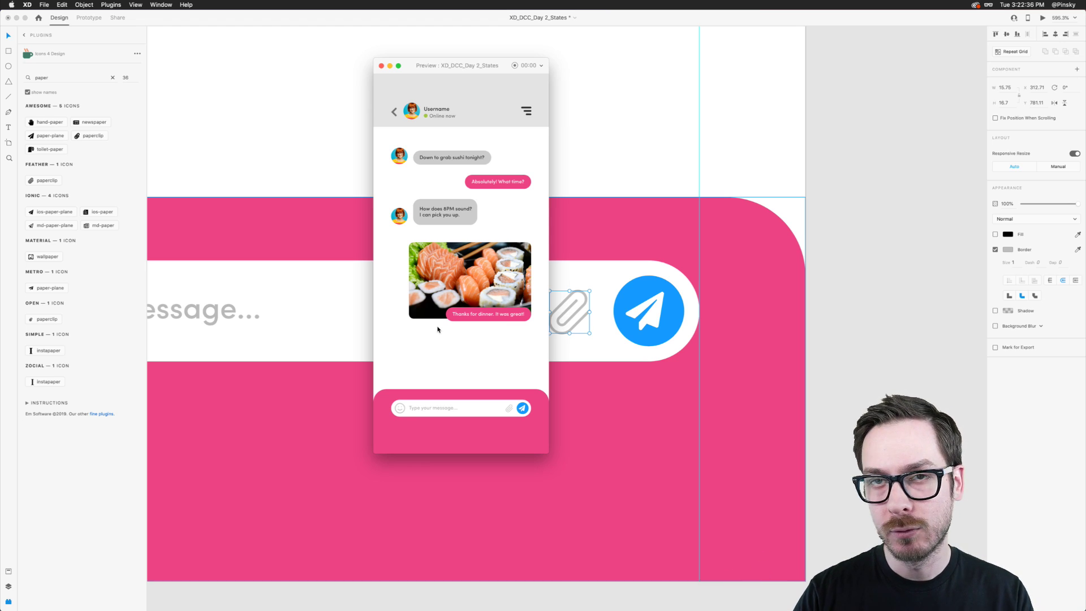
{"action": "key", "text": "super+w"}
Widen the white message field evenly on both sides to 374 and shift the smiley and placeholder text towards its left end.
{"action": "scroll", "coordinate": [460, 321], "scroll_direction": "down", "scroll_amount": 10}
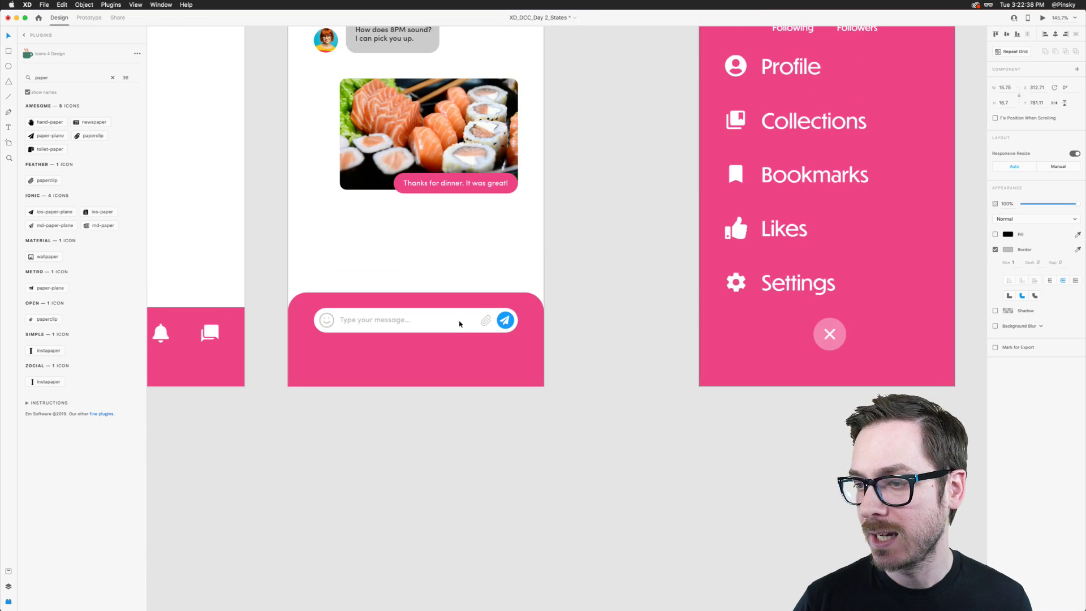
{"action": "left_click", "coordinate": [458, 315]}
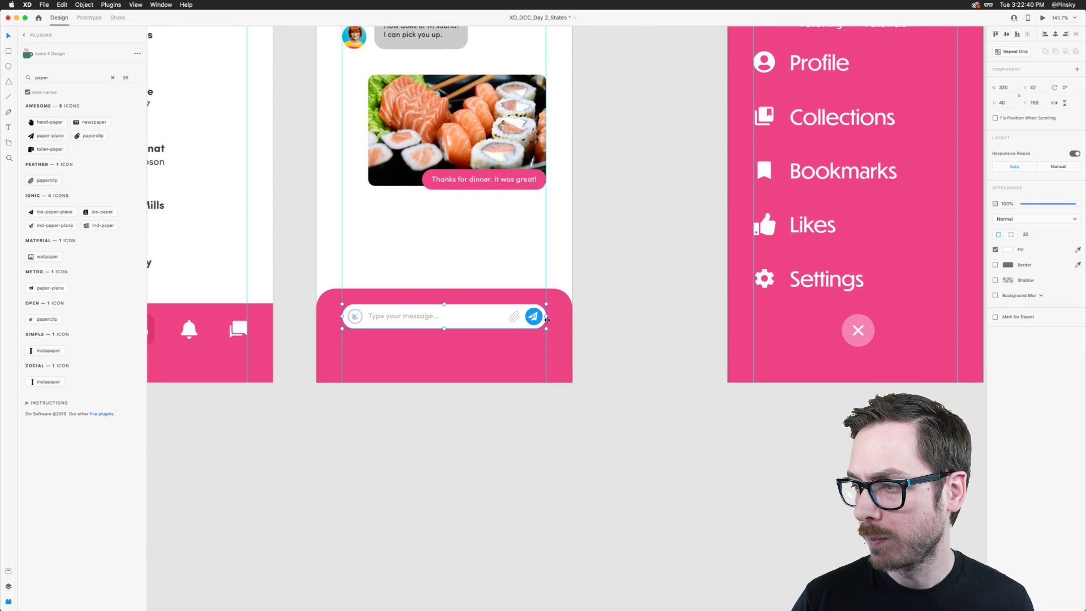
{"action": "left_click_drag", "start_coordinate": [546, 318], "coordinate": [560, 318]}
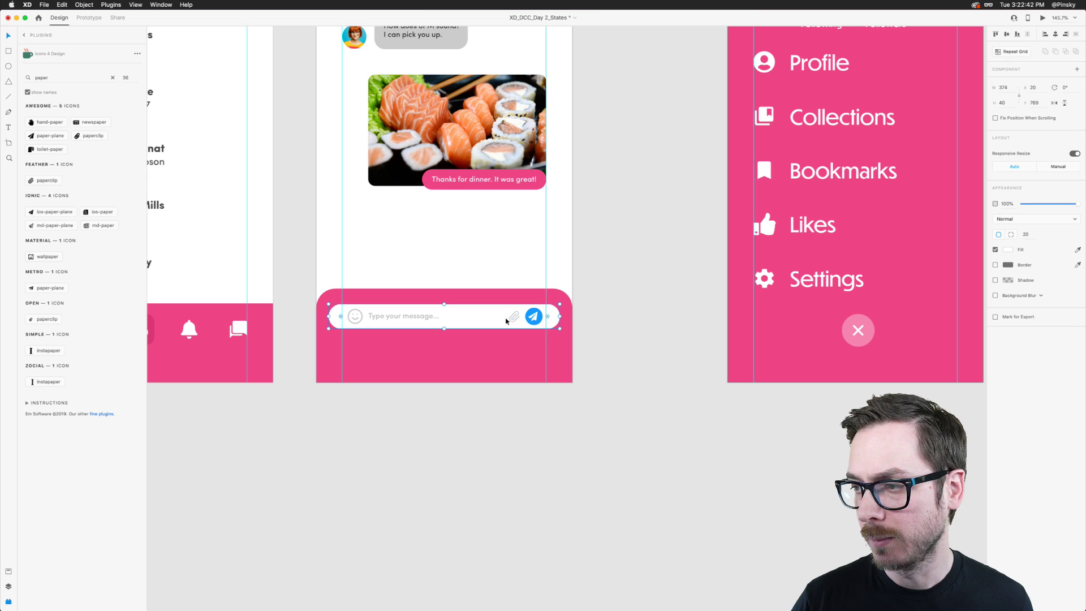
{"action": "double_click", "coordinate": [354, 317]}
{"action": "left_click", "coordinate": [373, 317]}
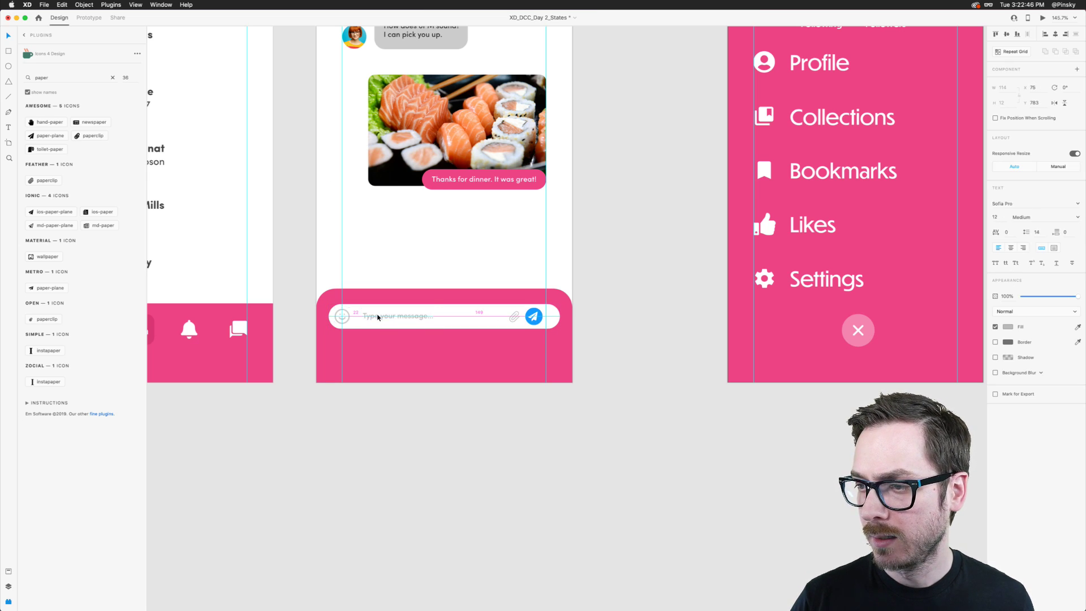
Move the blue send button with its paper plane, and the paperclip, towards the right end of the widened message field.
{"action": "left_click", "coordinate": [538, 316]}
{"action": "scroll", "coordinate": [539, 314], "scroll_direction": "up", "scroll_amount": 5}
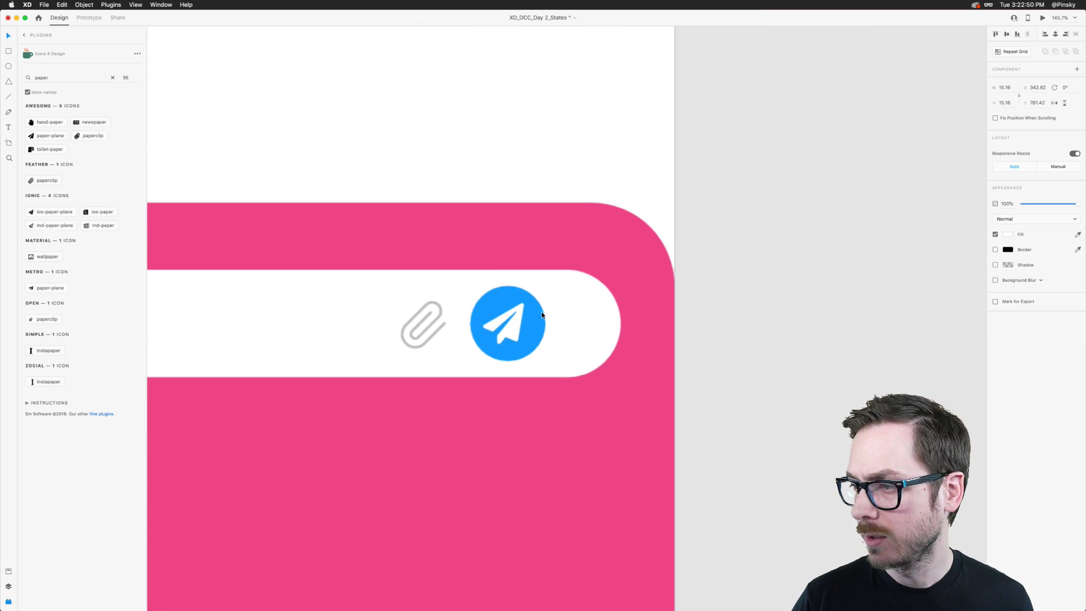
{"action": "left_click_drag", "start_coordinate": [539, 310], "coordinate": [577, 308]}
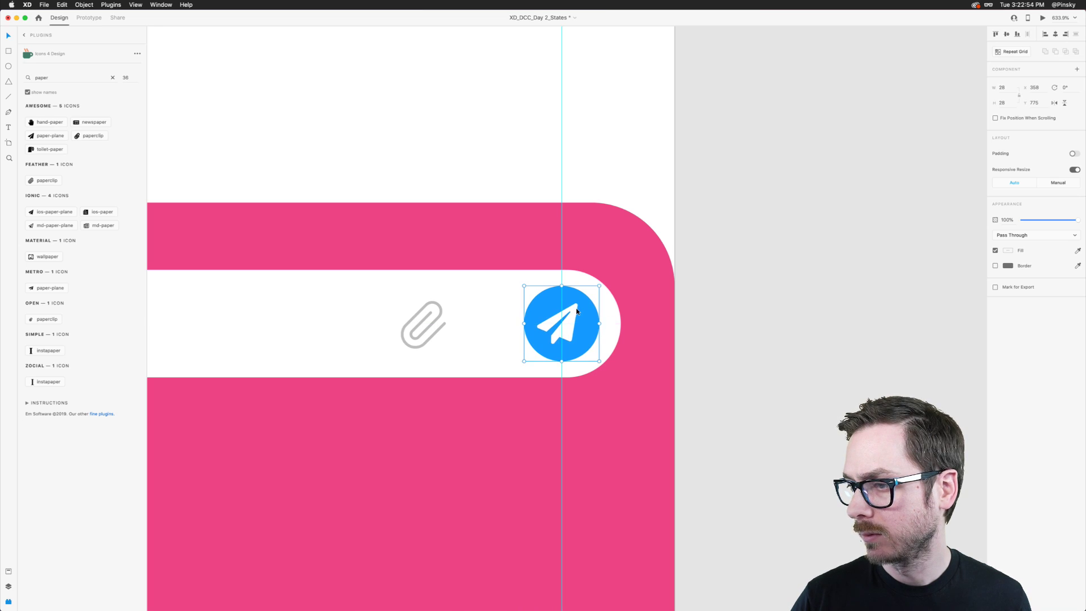
{"action": "left_click", "coordinate": [443, 311]}
{"action": "left_click_drag", "start_coordinate": [451, 309], "coordinate": [509, 308]}
Group the message field with its icons and placeholder text, and raise the group slightly to Y 764.
{"action": "scroll", "coordinate": [510, 307], "scroll_direction": "down", "scroll_amount": 5}
{"action": "key", "text": "super+y"}
{"action": "left_click", "coordinate": [61, 111]}
{"action": "left_click", "coordinate": [58, 69], "text": "shift"}
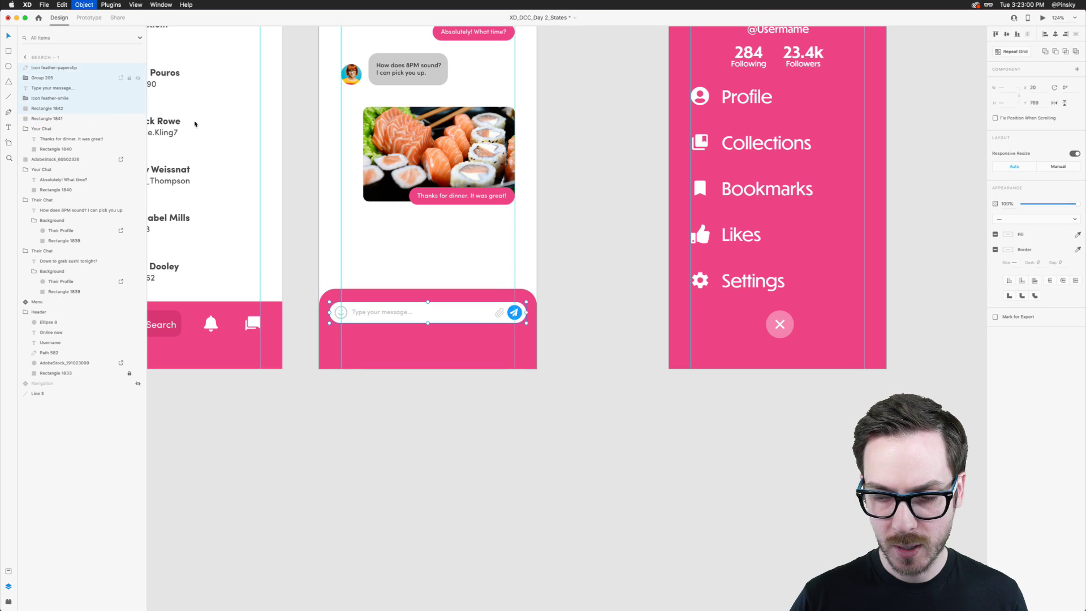
{"action": "key", "text": "super+g"}
{"action": "left_click_drag", "start_coordinate": [418, 310], "coordinate": [418, 308]}
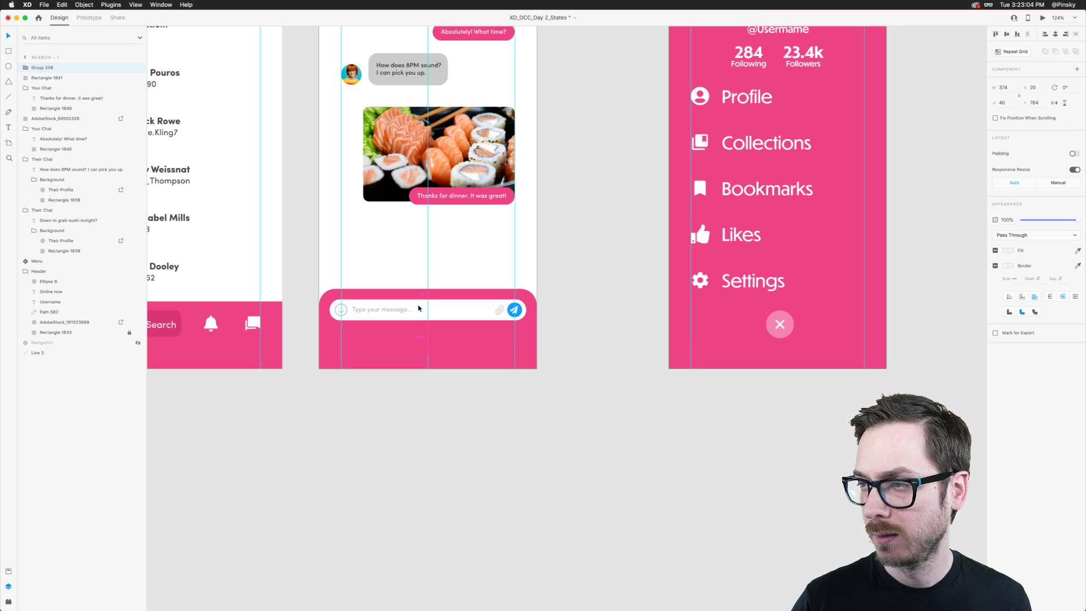
Set the line spacing of "Down to grab sushi tonight?" to 14 and nudge the text down to centre it in its bubble.
{"action": "scroll", "coordinate": [418, 308], "scroll_direction": "up", "scroll_amount": 5}
{"action": "scroll", "coordinate": [407, 198], "scroll_direction": "up", "scroll_amount": 5}
{"action": "left_click", "coordinate": [391, 184]}
{"action": "double_click", "coordinate": [392, 184]}
{"action": "left_click", "coordinate": [998, 204]}
{"action": "type", "text": "14"}
{"action": "key", "text": "Return"}
{"action": "key", "text": "Down"}
{"action": "key", "text": "Down"}
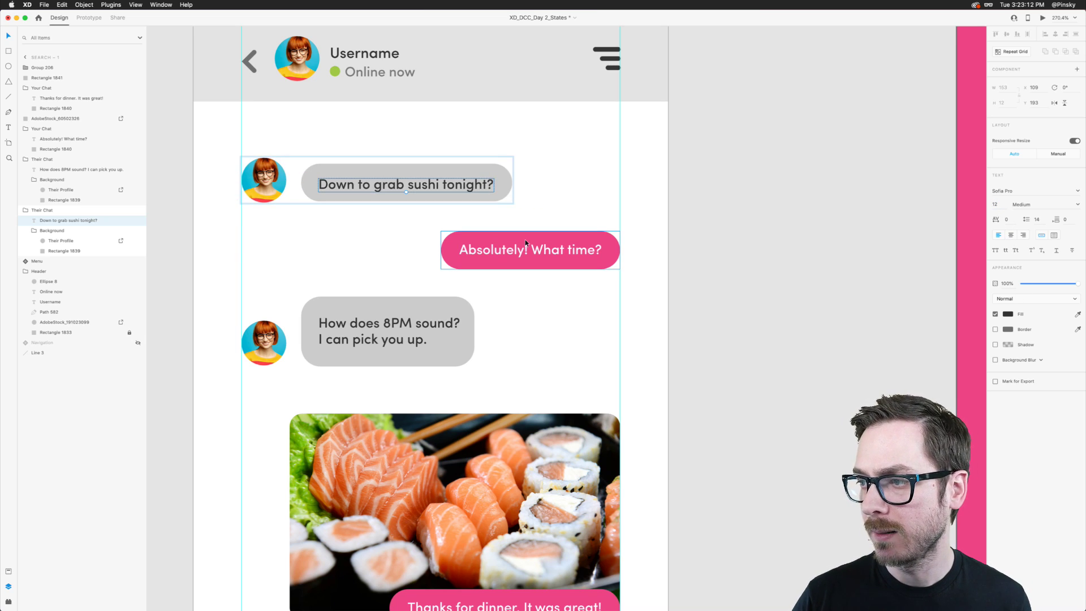
Distribute the sushi photo and the three chat messages above it evenly in the vertical direction.
{"action": "scroll", "coordinate": [392, 344], "scroll_direction": "down", "scroll_amount": 5}
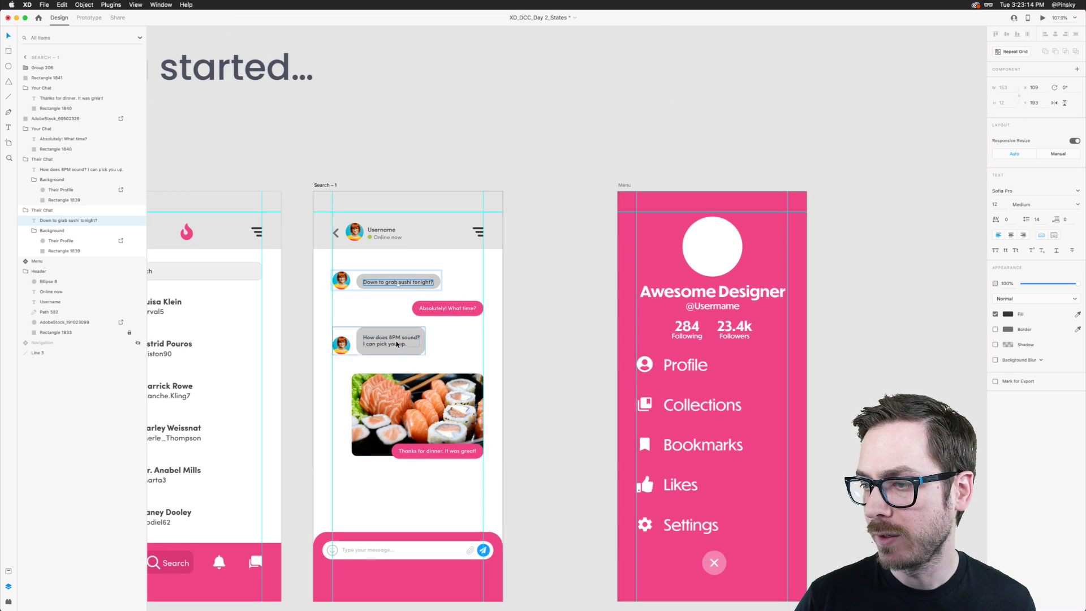
{"action": "left_click", "coordinate": [413, 395]}
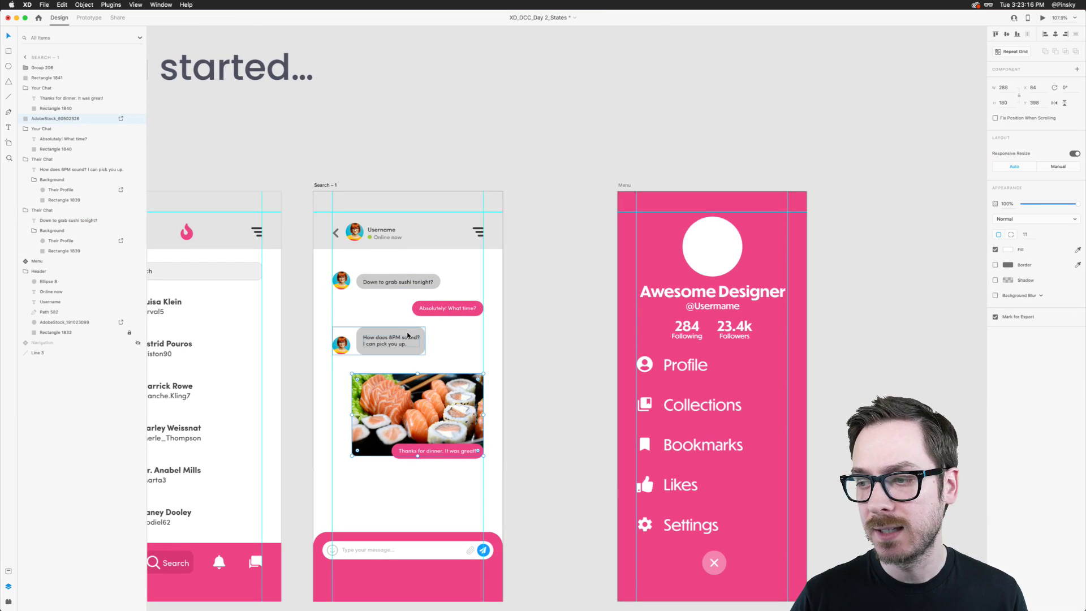
{"action": "left_click", "coordinate": [403, 343], "text": "shift"}
{"action": "left_click", "coordinate": [447, 309], "text": "shift"}
{"action": "left_click", "coordinate": [405, 282], "text": "shift"}
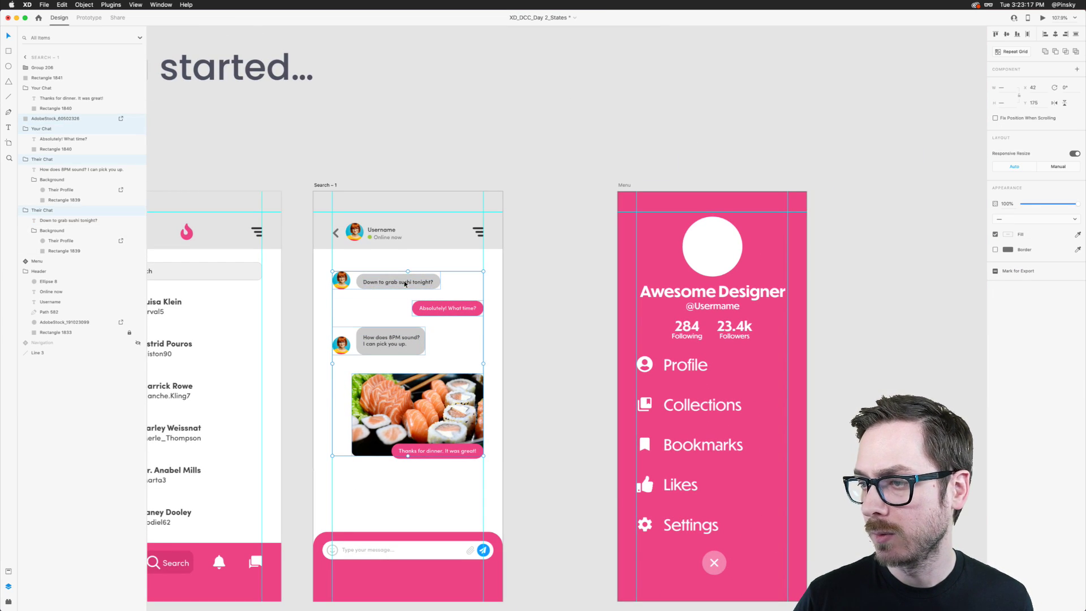
{"action": "left_click", "coordinate": [1078, 34]}
{"action": "left_click", "coordinate": [526, 355]}
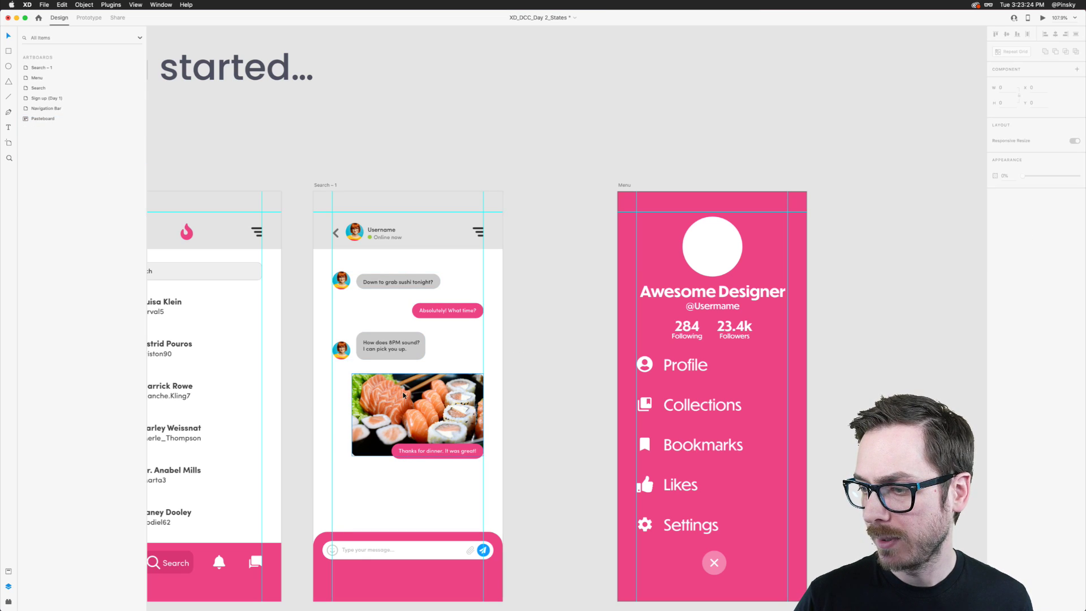
Move the Menu artboard left to sit close beside the messaging artboard.
{"action": "scroll", "coordinate": [670, 146], "scroll_direction": "down", "scroll_amount": 2}
{"action": "scroll", "coordinate": [670, 146], "scroll_direction": "left", "scroll_amount": 2}
{"action": "left_click_drag", "start_coordinate": [666, 152], "coordinate": [579, 152]}
{"action": "scroll", "coordinate": [579, 151], "scroll_direction": "down", "scroll_amount": 2}
{"action": "scroll", "coordinate": [579, 151], "scroll_direction": "left", "scroll_amount": 3}
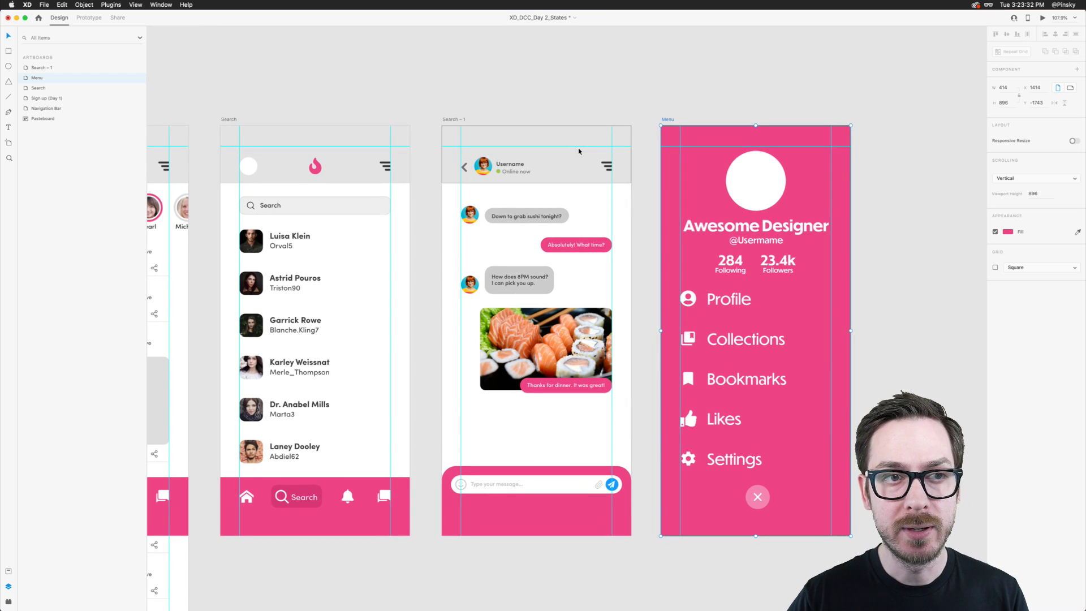
{"action": "scroll", "coordinate": [387, 261], "scroll_direction": "down", "scroll_amount": 1}
{"action": "scroll", "coordinate": [387, 261], "scroll_direction": "left", "scroll_amount": 2}
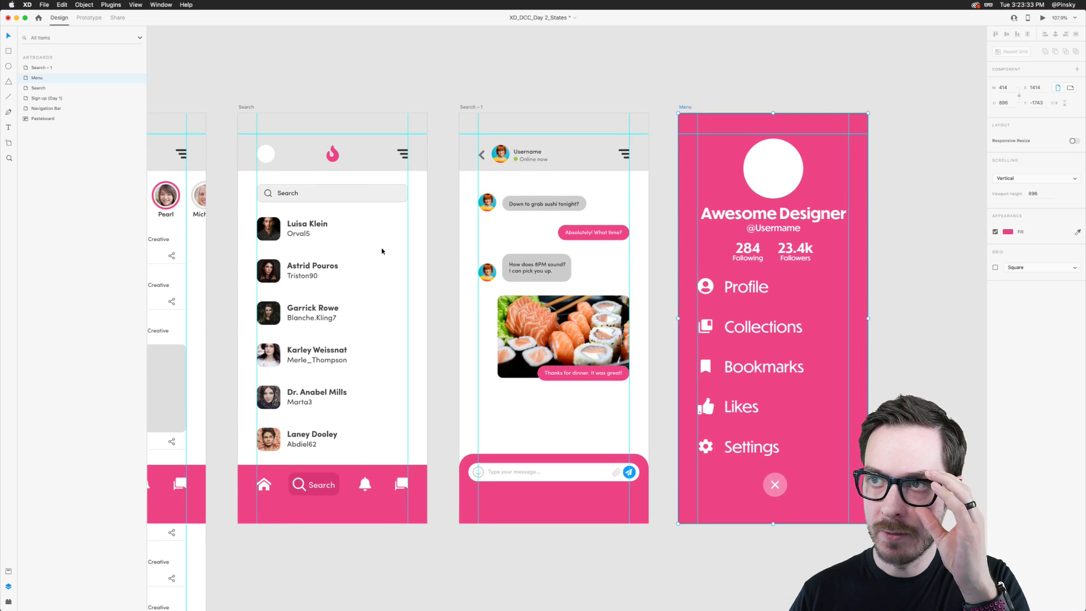
Switch to prototyping and show the interaction wires of the Navigation component on the Navigation Bar artboard.
{"action": "left_click", "coordinate": [95, 18]}
{"action": "scroll", "coordinate": [247, 104], "scroll_direction": "left", "scroll_amount": 10}
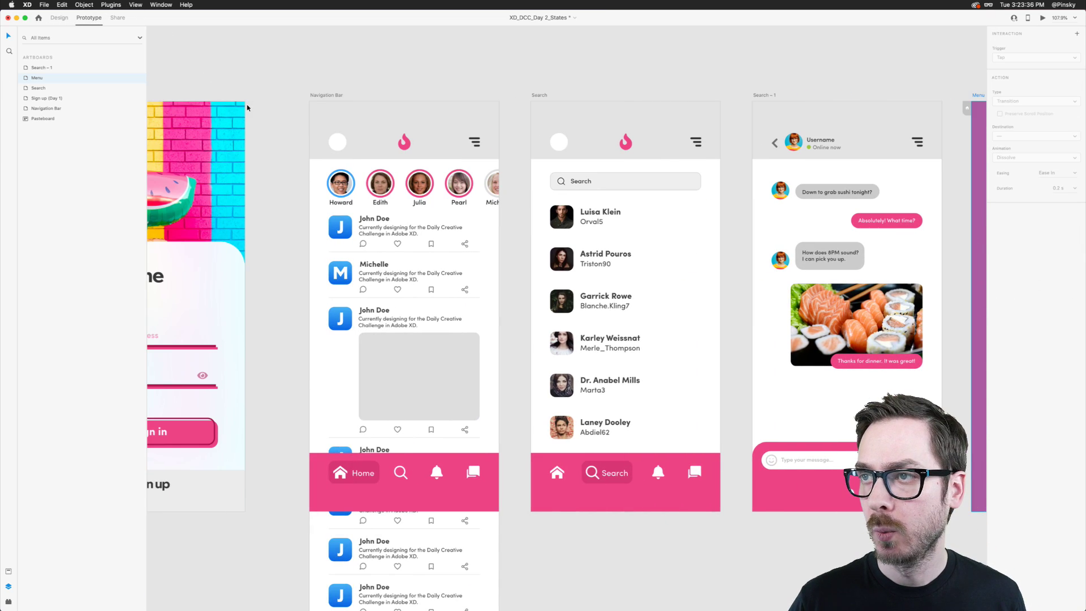
{"action": "left_click", "coordinate": [328, 96]}
{"action": "left_click", "coordinate": [306, 473]}
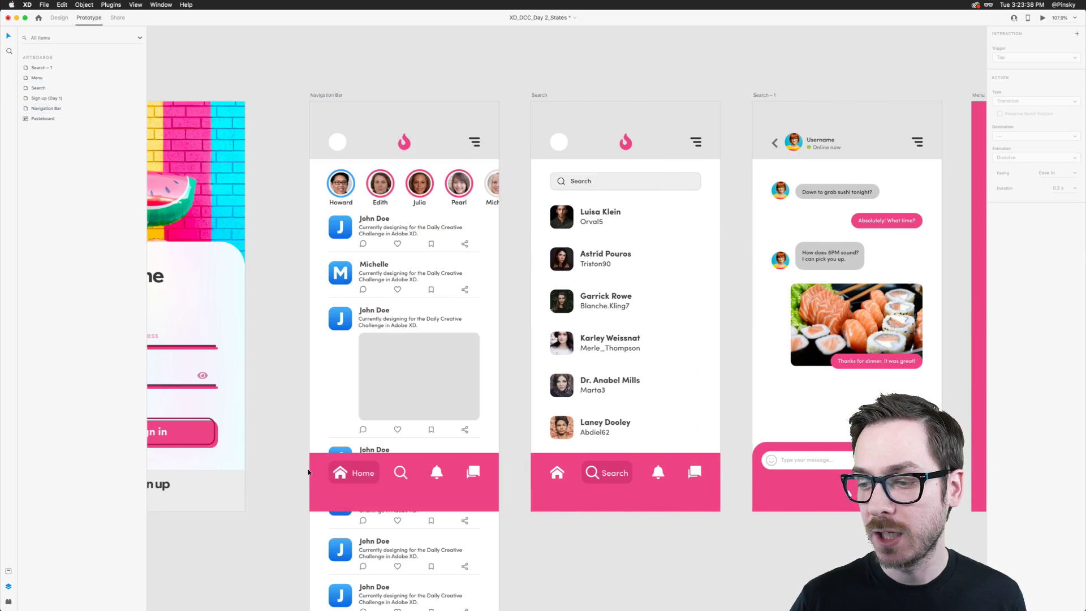
{"action": "left_click", "coordinate": [317, 472]}
{"action": "scroll", "coordinate": [396, 339], "scroll_direction": "down", "scroll_amount": 1}
{"action": "scroll", "coordinate": [396, 340], "scroll_direction": "right", "scroll_amount": 1}
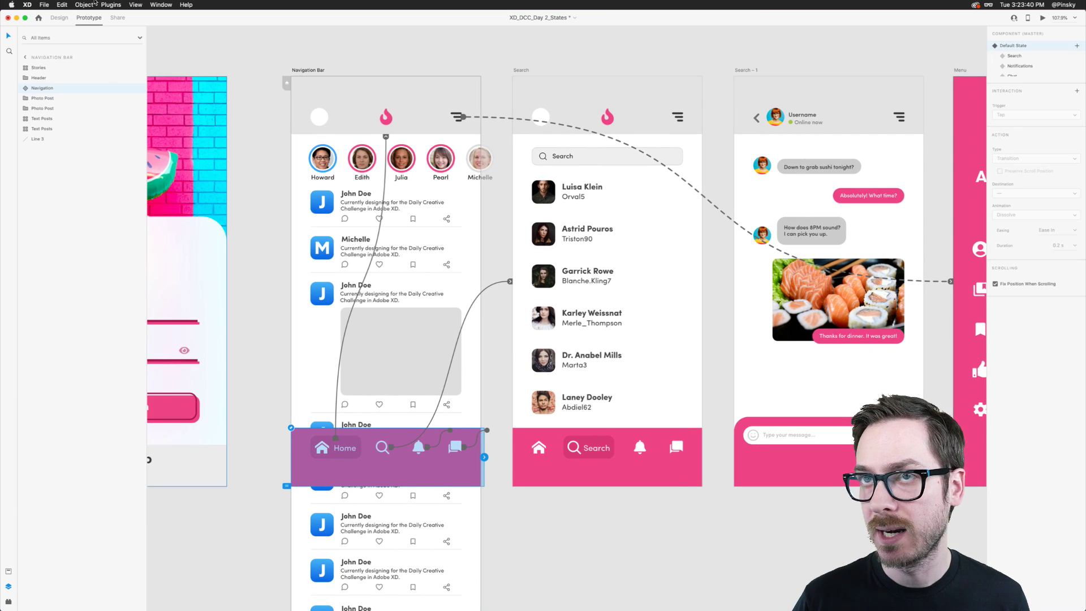
{"action": "left_click", "coordinate": [59, 19]}
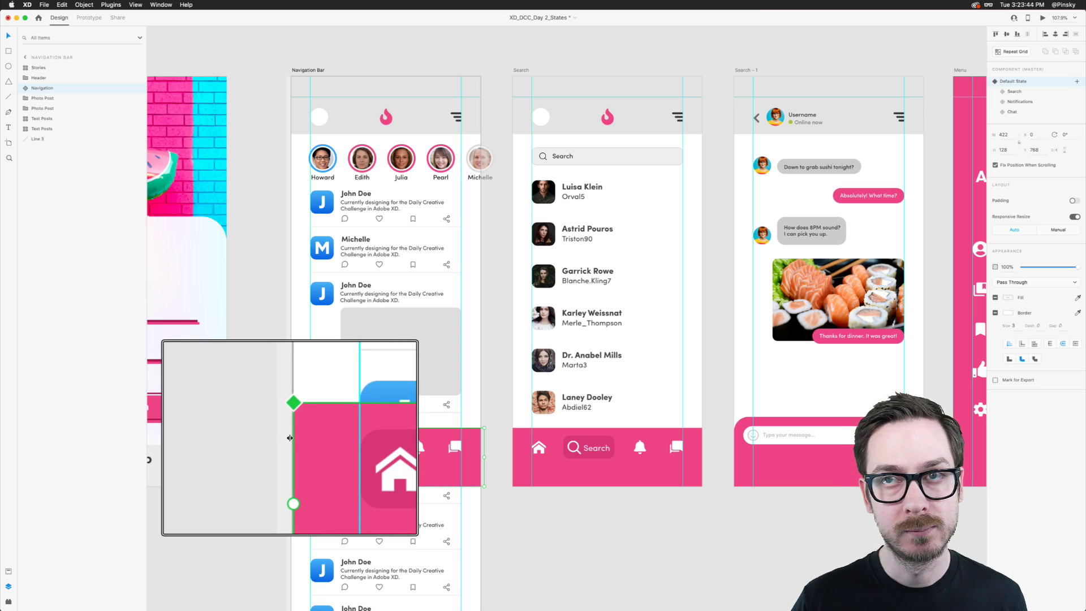
{"action": "left_click", "coordinate": [88, 19]}
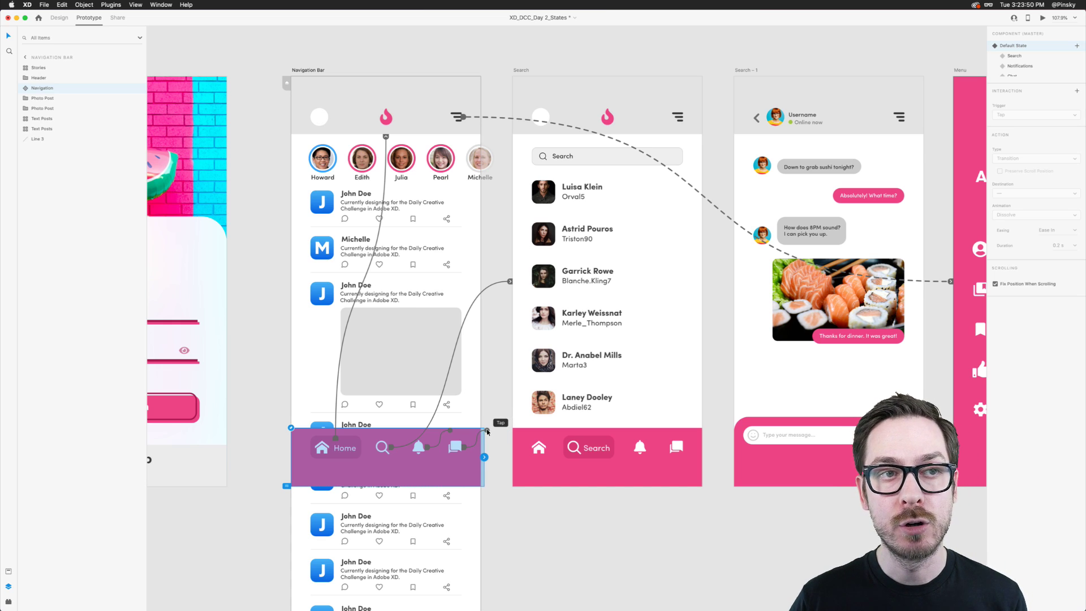
Link the navigation bar's chat icon to the Search – 1 artboard with a tap-triggered Auto-Animate, Snap easing, 0.4 s.
{"action": "scroll", "coordinate": [488, 432], "scroll_direction": "right", "scroll_amount": 5}
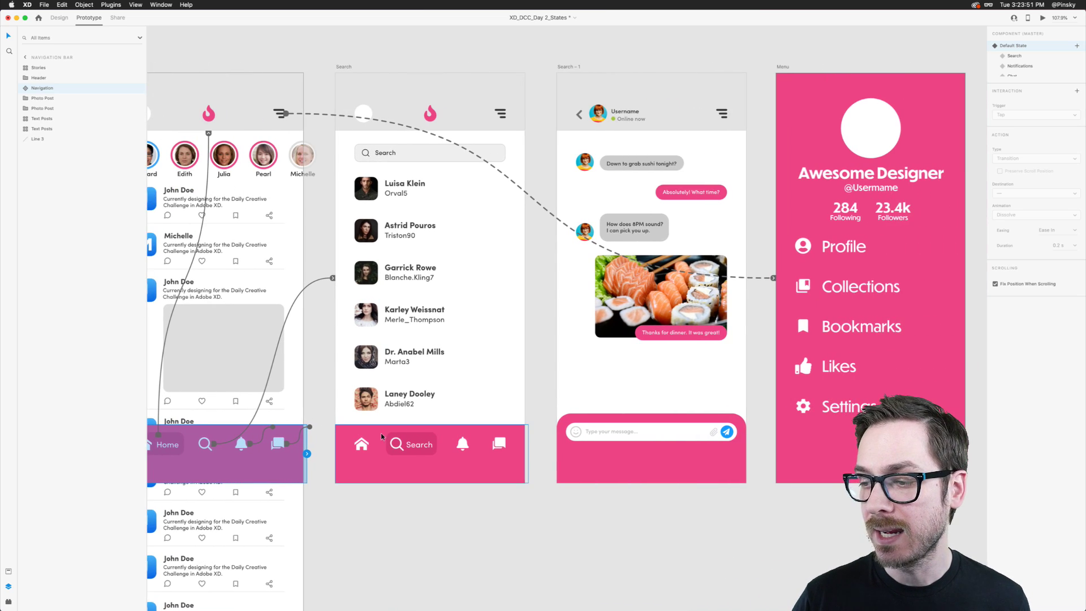
{"action": "double_click", "coordinate": [277, 444]}
{"action": "left_click_drag", "start_coordinate": [307, 441], "coordinate": [601, 229]}
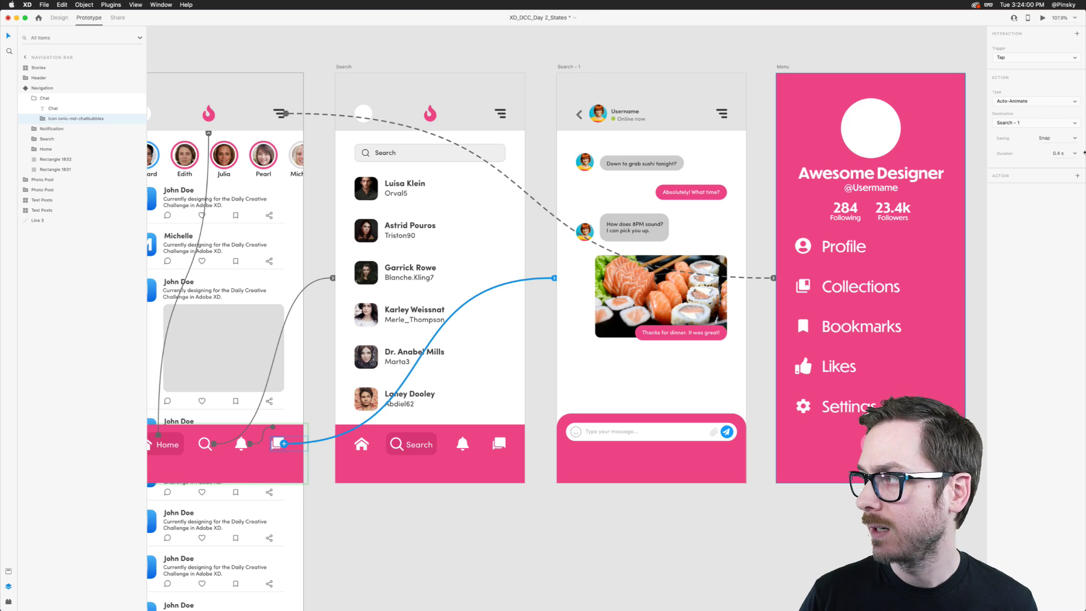
Preview the prototype and test the chat icon's link to the messaging screen.
{"action": "left_click", "coordinate": [1043, 17]}
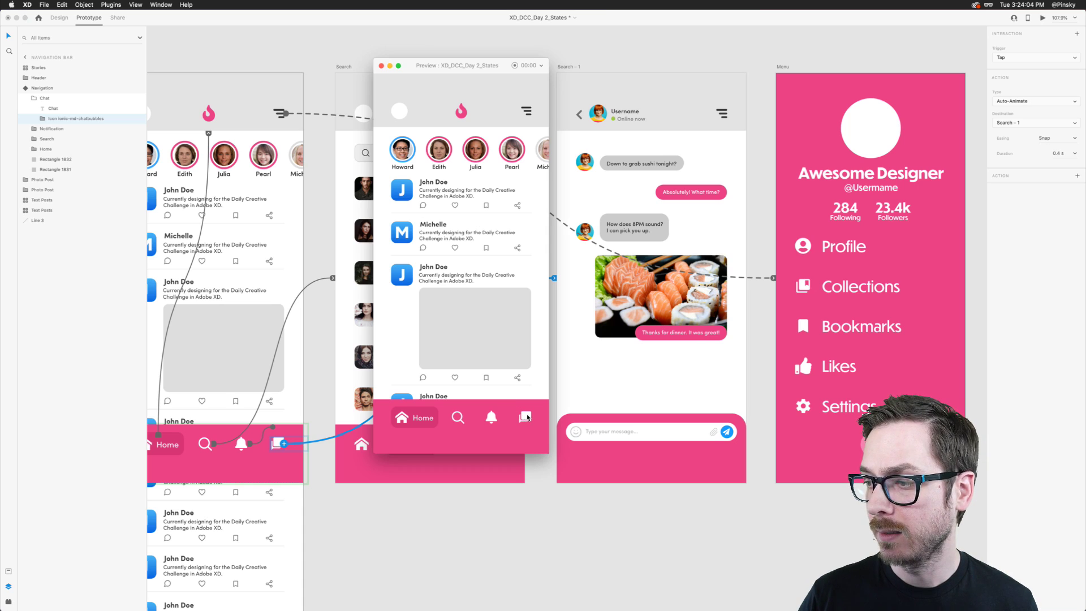
{"action": "left_click", "coordinate": [527, 418]}
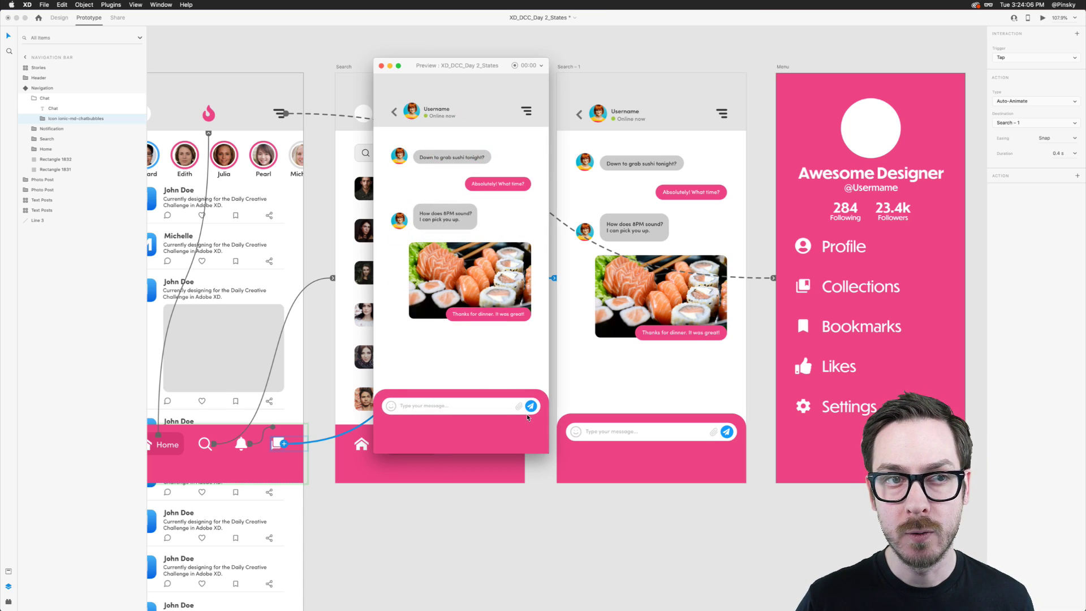
{"action": "key", "text": "super+w"}
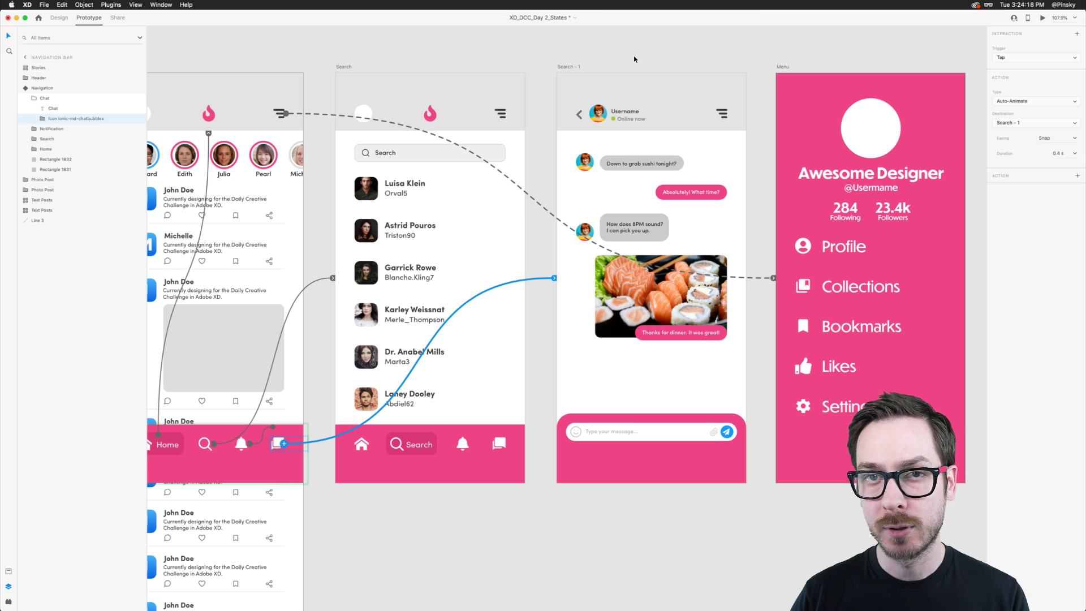
Give the back arrow in the Search – 1 artboard's header a tap interaction that returns to the Previous Artboard.
{"action": "scroll", "coordinate": [324, 162], "scroll_direction": "left", "scroll_amount": 3}
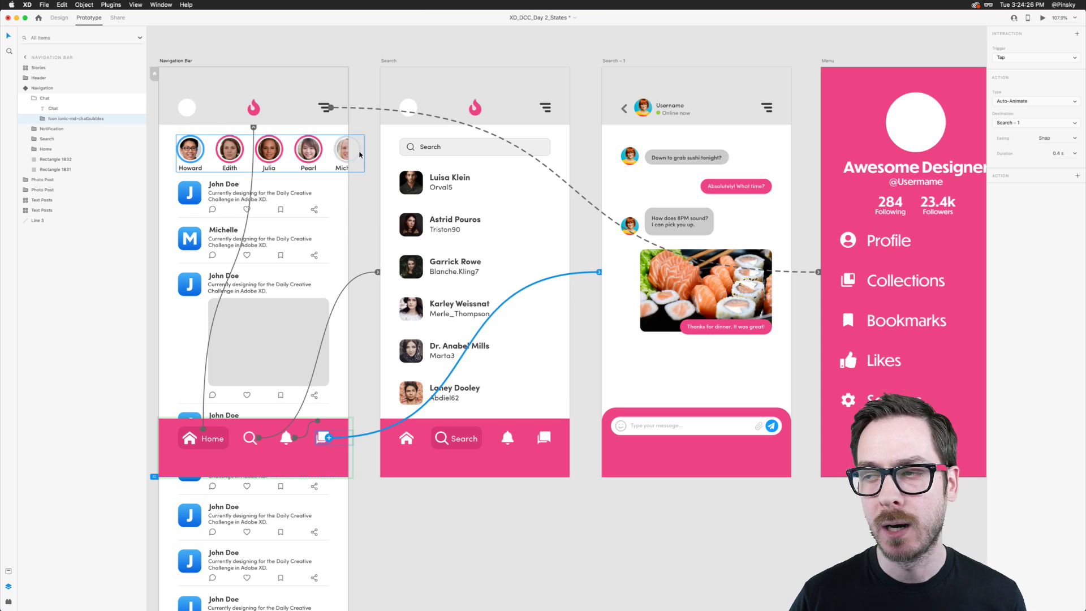
{"action": "scroll", "coordinate": [396, 113], "scroll_direction": "right", "scroll_amount": 2}
{"action": "scroll", "coordinate": [546, 59], "scroll_direction": "up", "scroll_amount": 3}
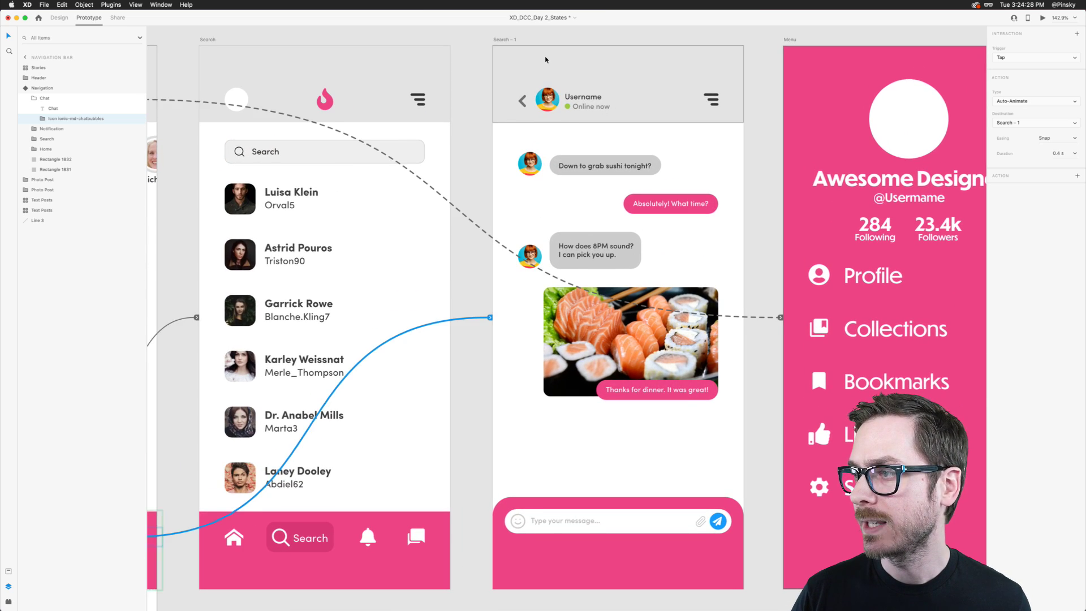
{"action": "scroll", "coordinate": [545, 59], "scroll_direction": "down", "scroll_amount": 1}
{"action": "scroll", "coordinate": [529, 61], "scroll_direction": "right", "scroll_amount": 1}
{"action": "scroll", "coordinate": [569, 81], "scroll_direction": "up", "scroll_amount": 5}
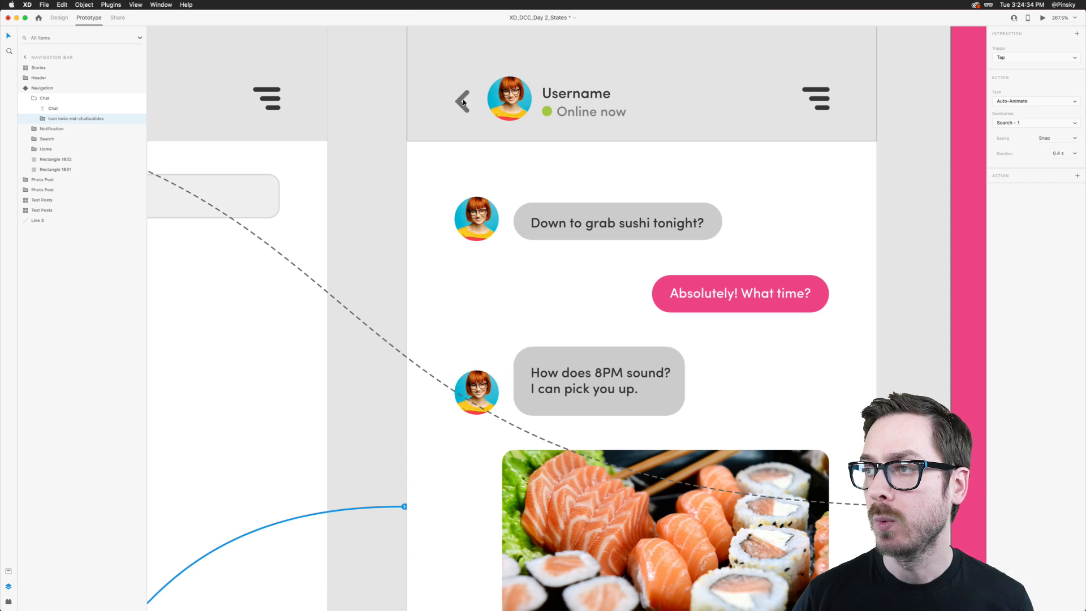
{"action": "double_click", "coordinate": [463, 103]}
{"action": "left_click", "coordinate": [467, 103]}
{"action": "left_click", "coordinate": [1059, 100]}
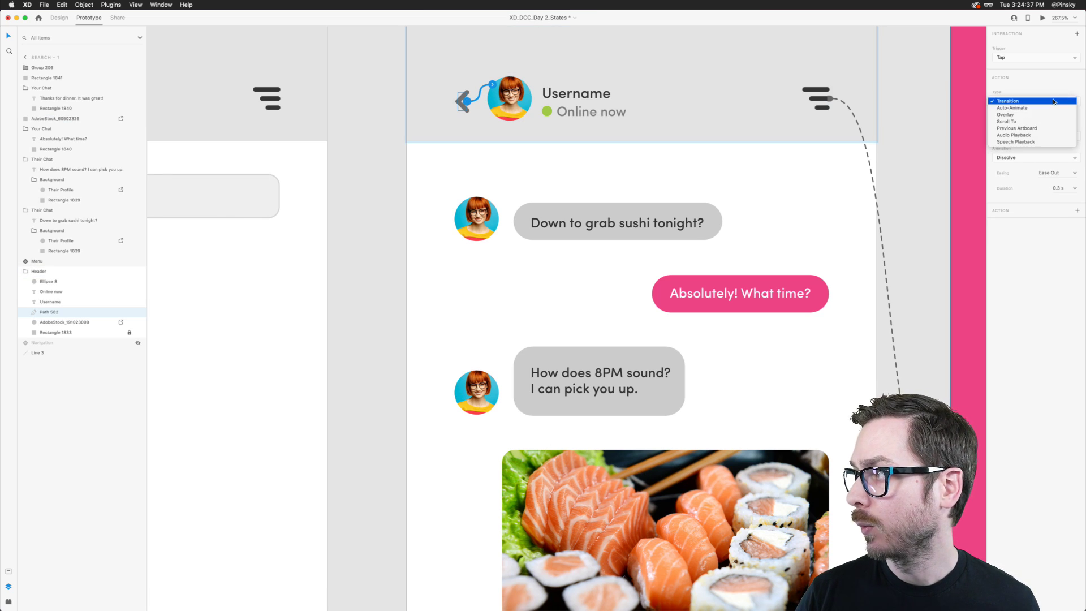
{"action": "left_click", "coordinate": [1064, 129]}
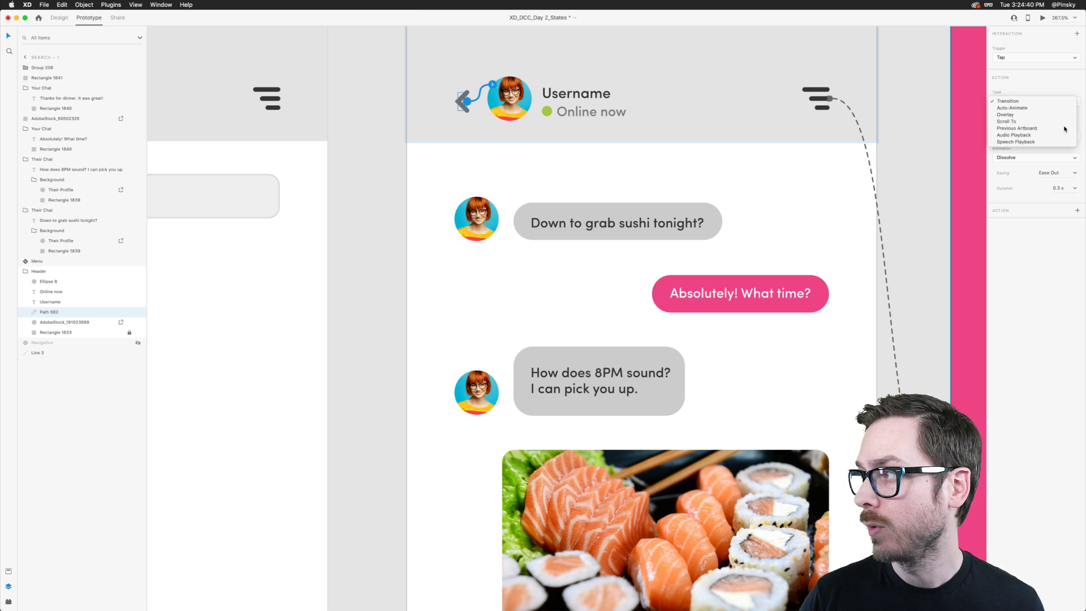
Preview the prototype from the Search artboard and test its navigation bar's chat icon.
{"action": "scroll", "coordinate": [509, 193], "scroll_direction": "down", "scroll_amount": 10}
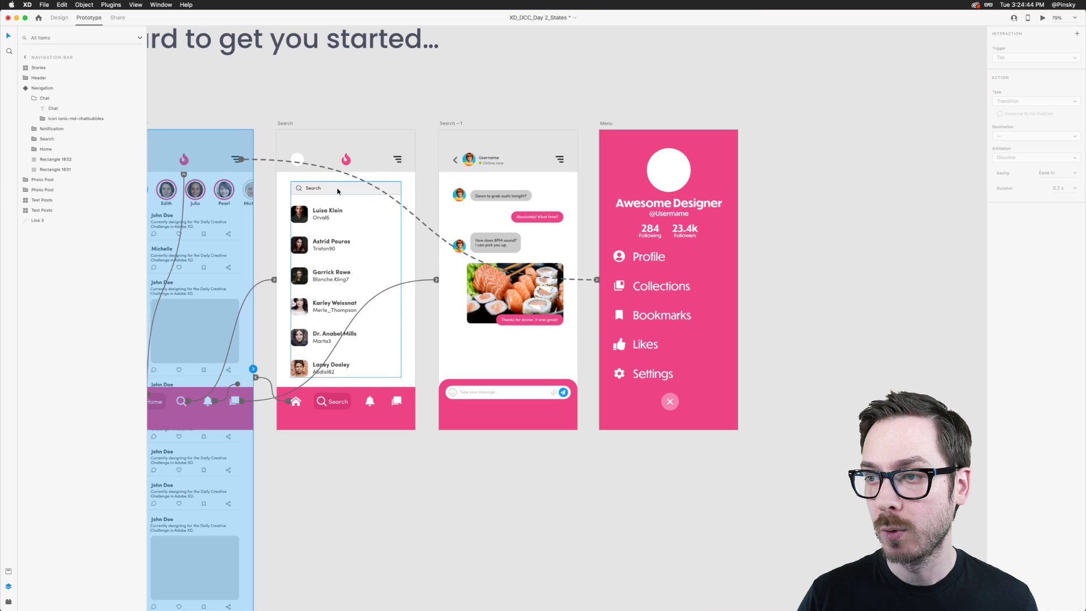
{"action": "left_click", "coordinate": [343, 191]}
{"action": "key", "text": "super+Return"}
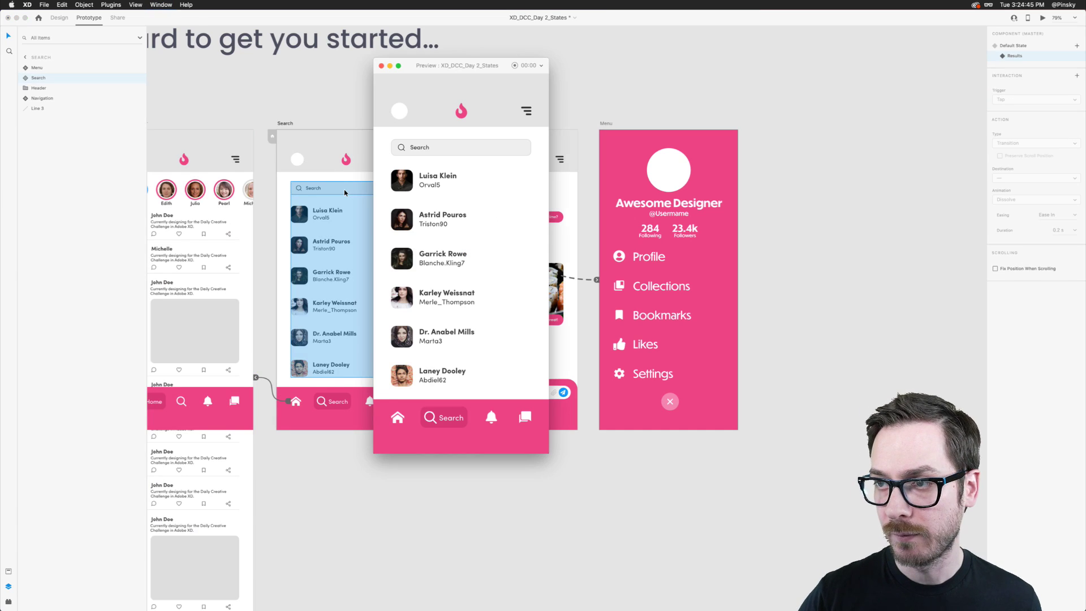
{"action": "left_click", "coordinate": [527, 417]}
Redirect the chat icon's interaction wire on the Search artboard to the Search – 1 artboard.
{"action": "left_click", "coordinate": [303, 221]}
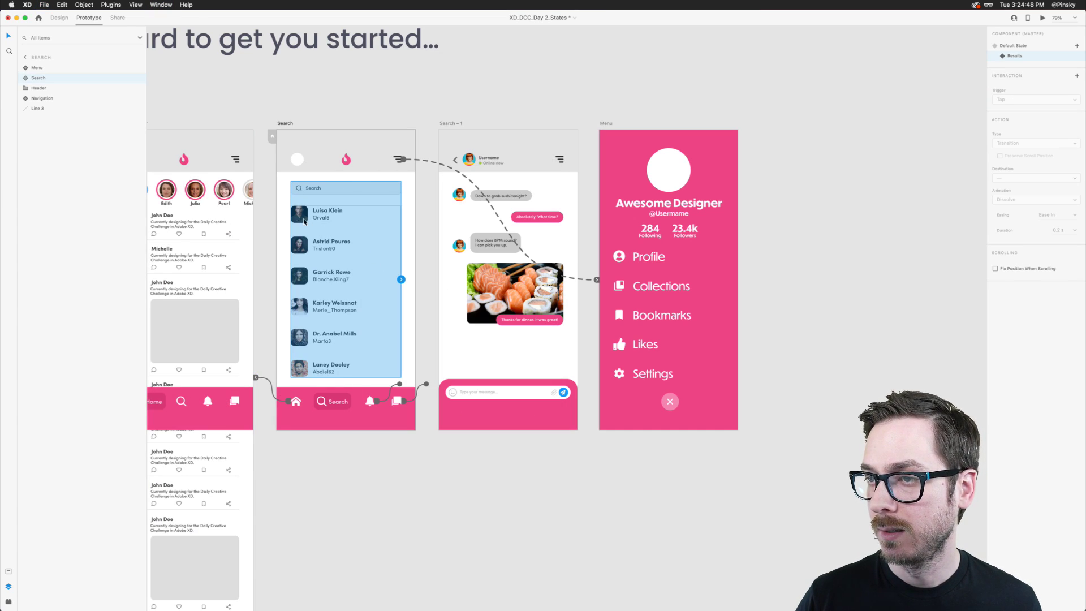
{"action": "left_click", "coordinate": [428, 385]}
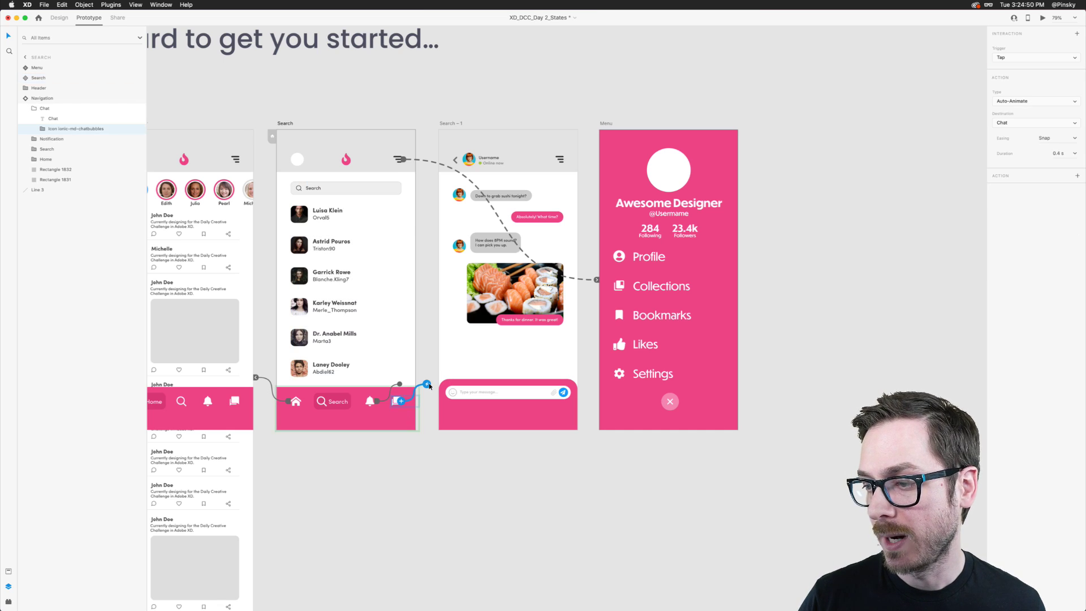
{"action": "left_click_drag", "start_coordinate": [427, 385], "coordinate": [497, 271]}
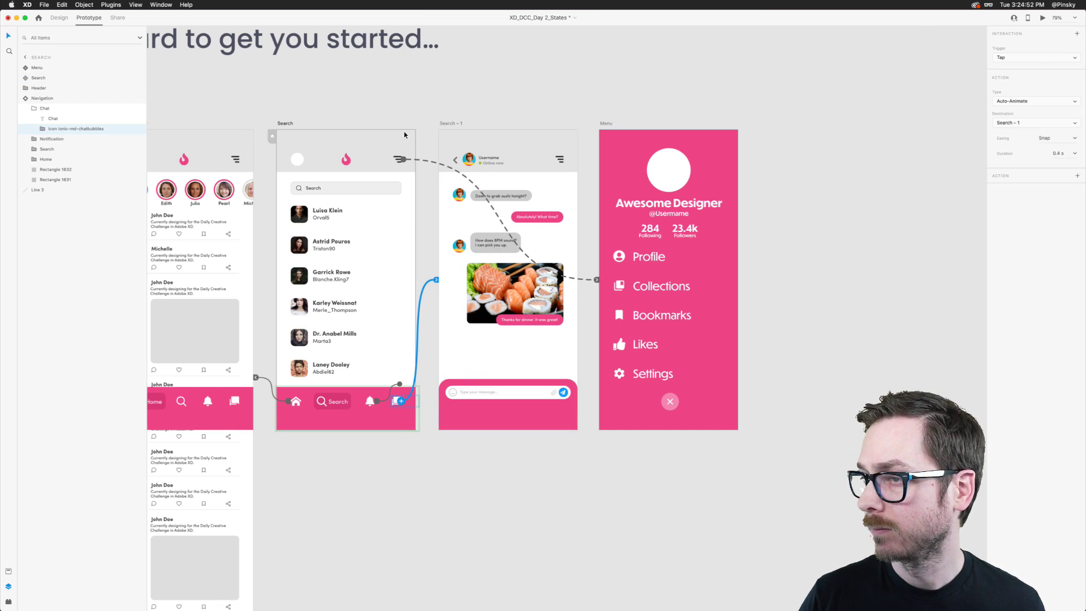
Preview the Search artboard, open the messaging screen through the chat icon and test its back arrow.
{"action": "left_click", "coordinate": [371, 191]}
{"action": "key", "text": "super+Return"}
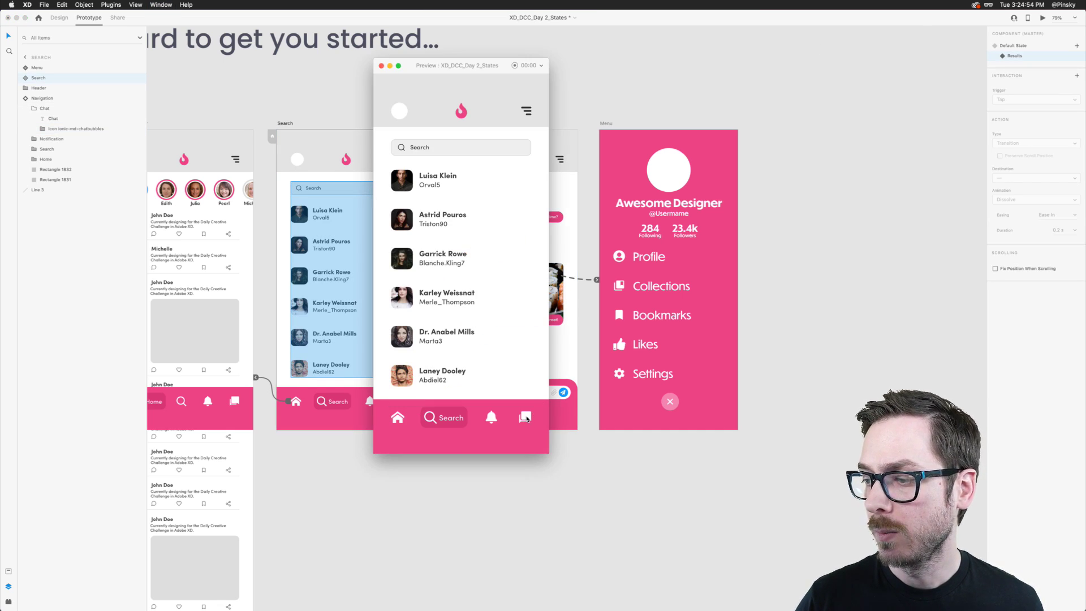
{"action": "left_click", "coordinate": [526, 418]}
{"action": "left_click", "coordinate": [395, 112]}
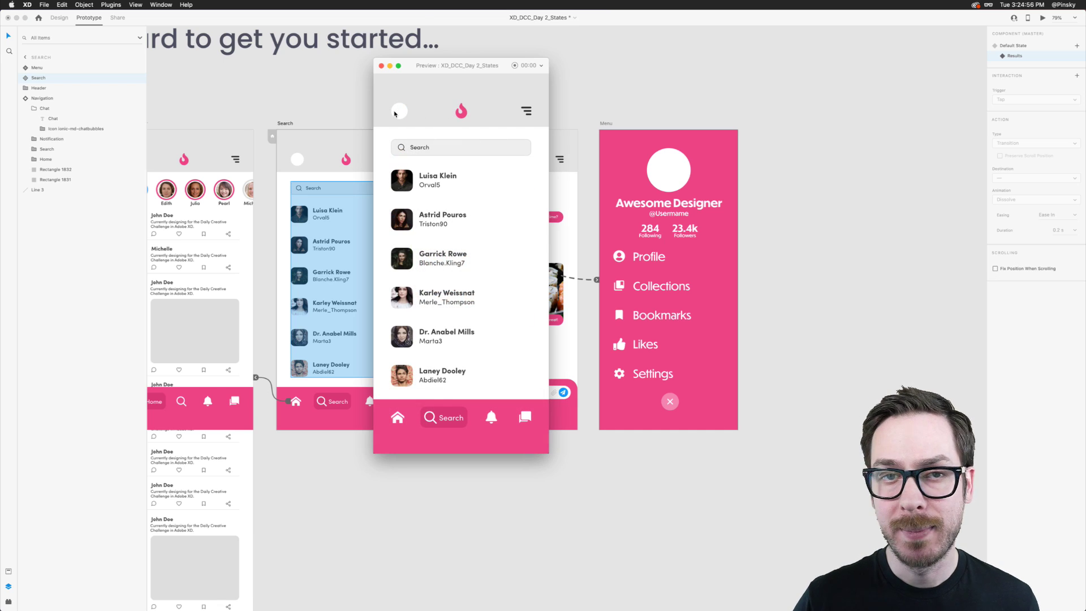
Preview the Navigation Bar artboard, test the chat icon and the messaging screen's back arrow, and close the preview.
{"action": "scroll", "coordinate": [278, 236], "scroll_direction": "left", "scroll_amount": 4}
{"action": "left_click", "coordinate": [278, 236]}
{"action": "key", "text": "super+Return"}
{"action": "left_click", "coordinate": [525, 418]}
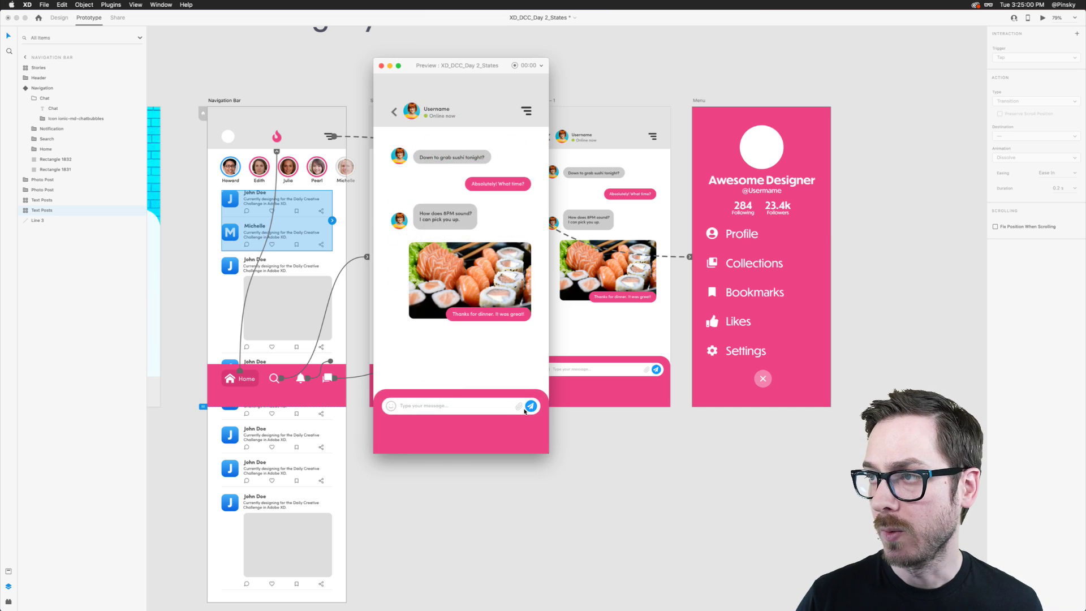
{"action": "left_click", "coordinate": [394, 112]}
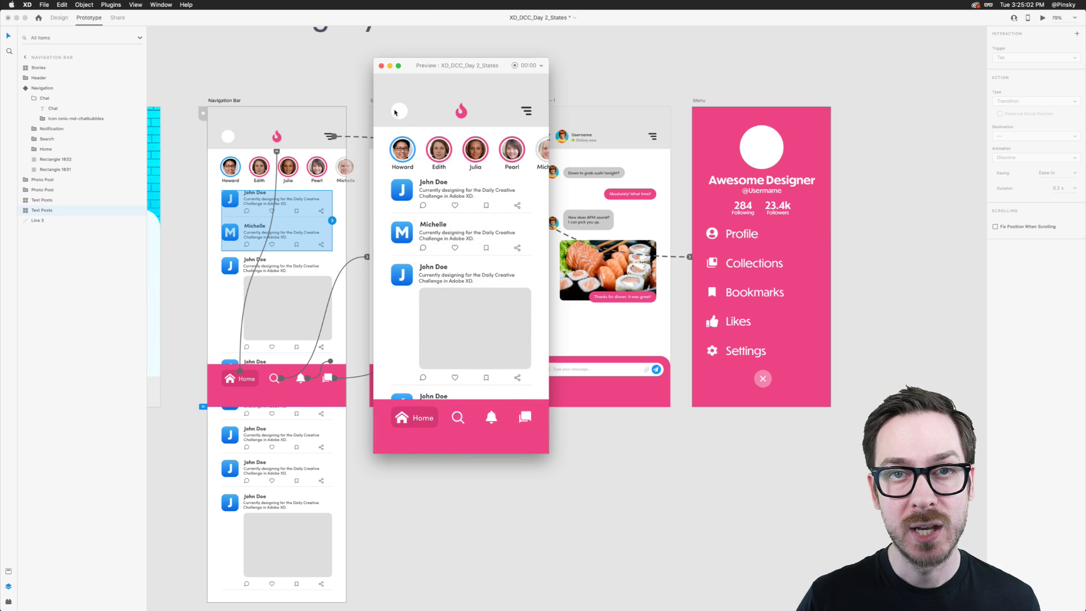
{"action": "key", "text": "super+w"}
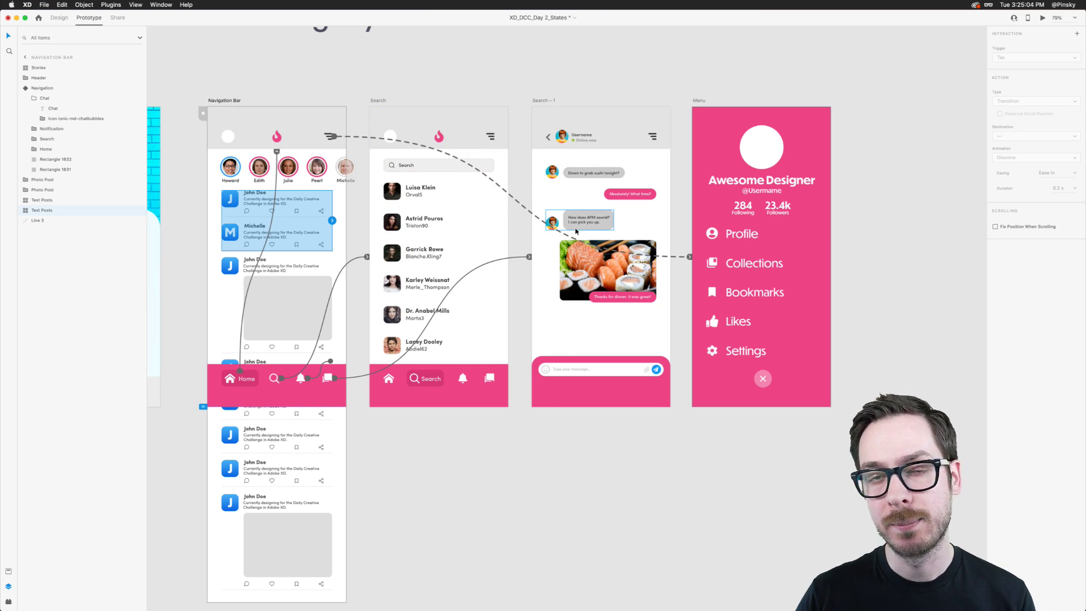
{"action": "scroll", "coordinate": [633, 189], "scroll_direction": "up", "scroll_amount": 5}
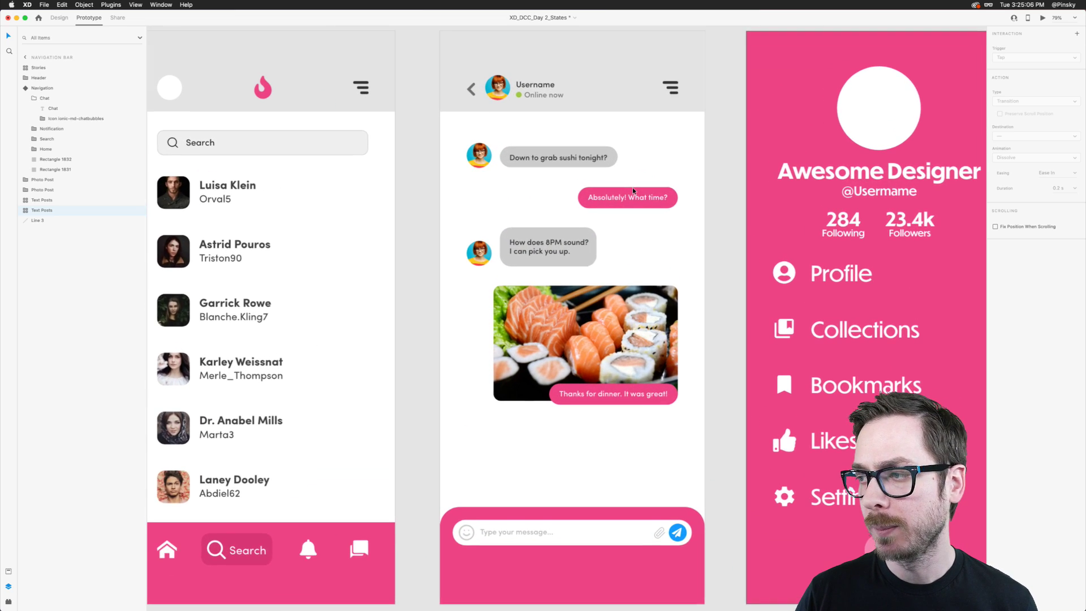